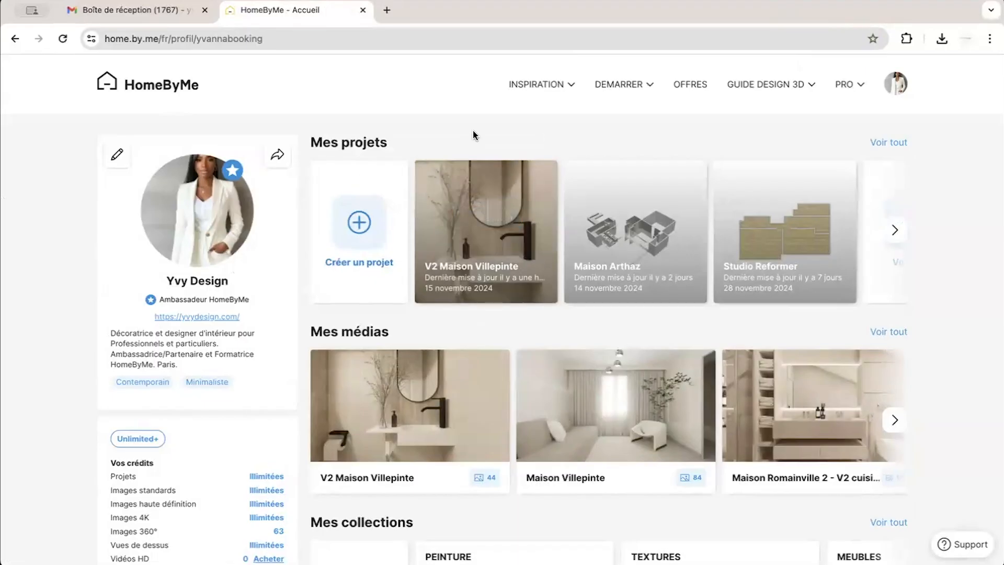
# Create a new project and start adding walls with a thickness of 35 cm
pyautogui.click(357, 222)
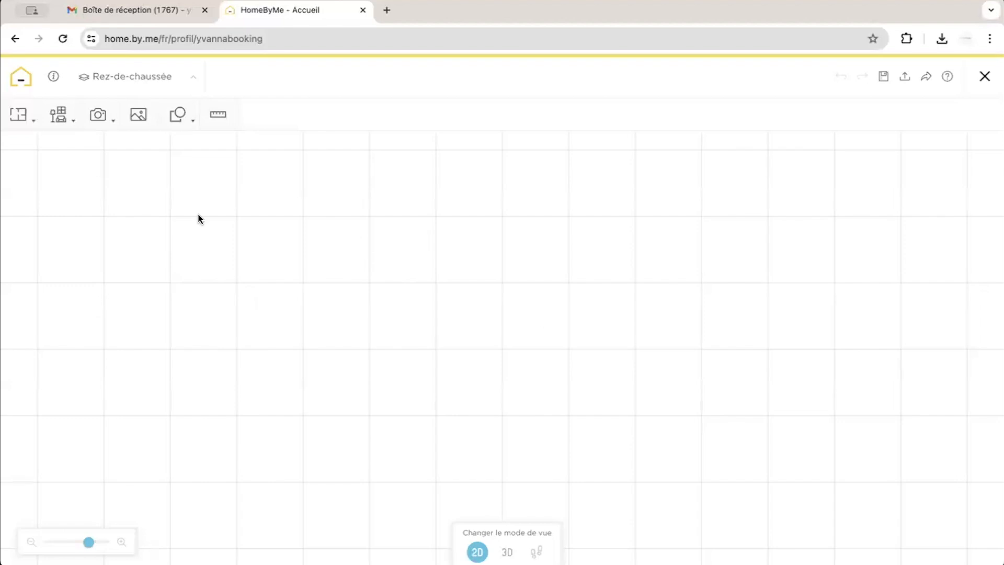
pyautogui.click(20, 116)
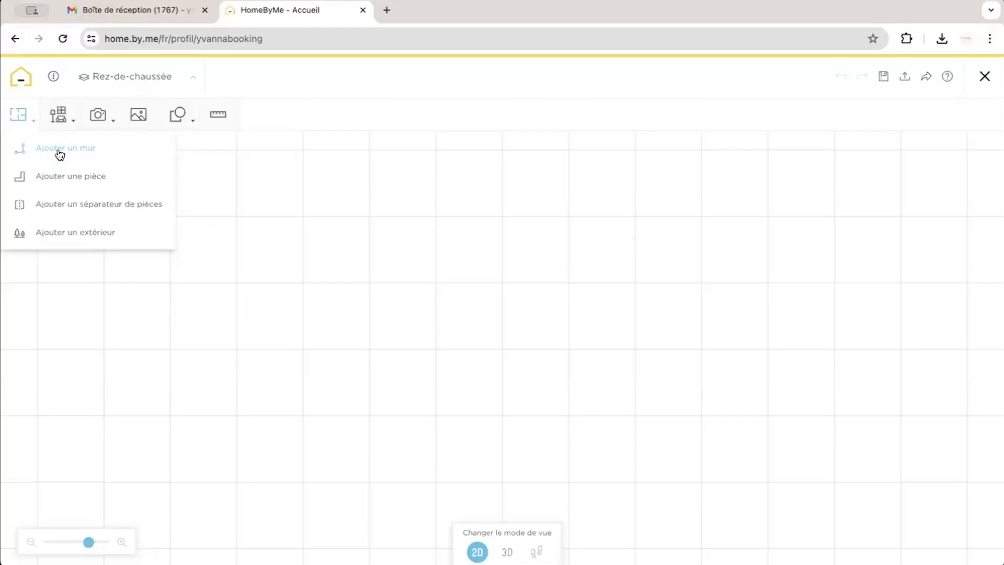
pyautogui.click(60, 150)
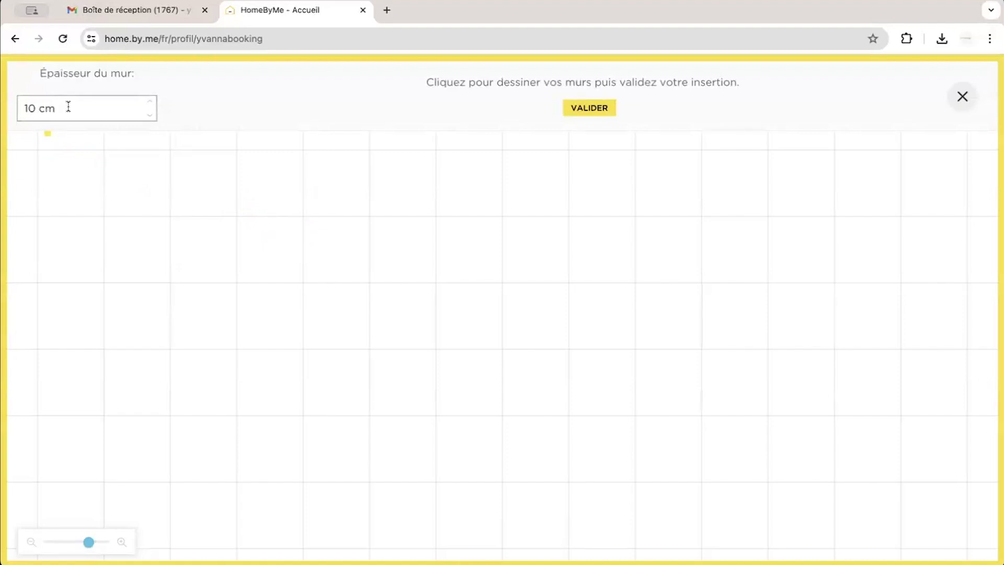
pyautogui.moveTo(68, 106); pyautogui.dragTo(14, 108)
pyautogui.write('35')
pyautogui.press('Return')
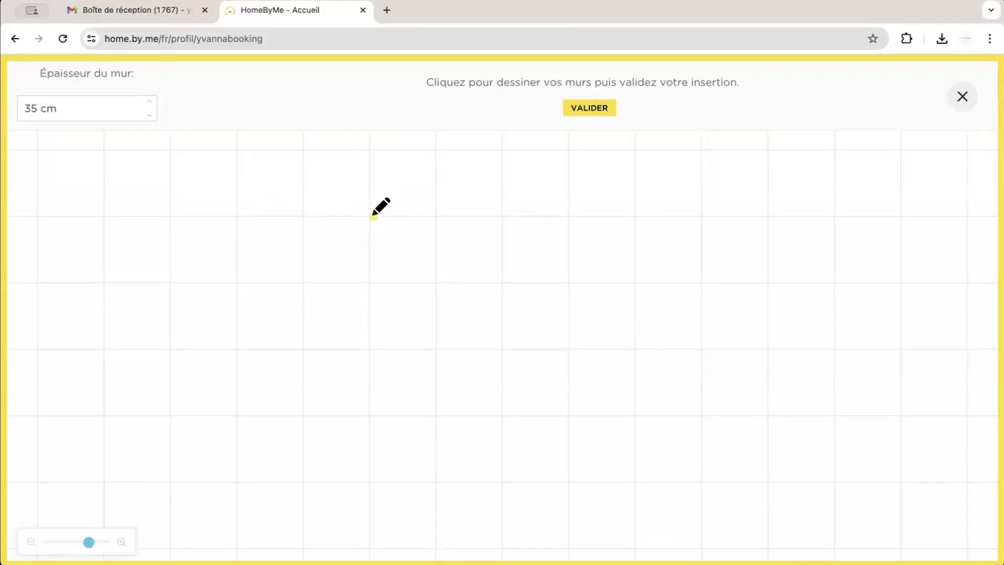
# Draw four walls enclosing a rectangular room, about 786 cm wide by 504 cm high, and validate them
pyautogui.click(372, 214)
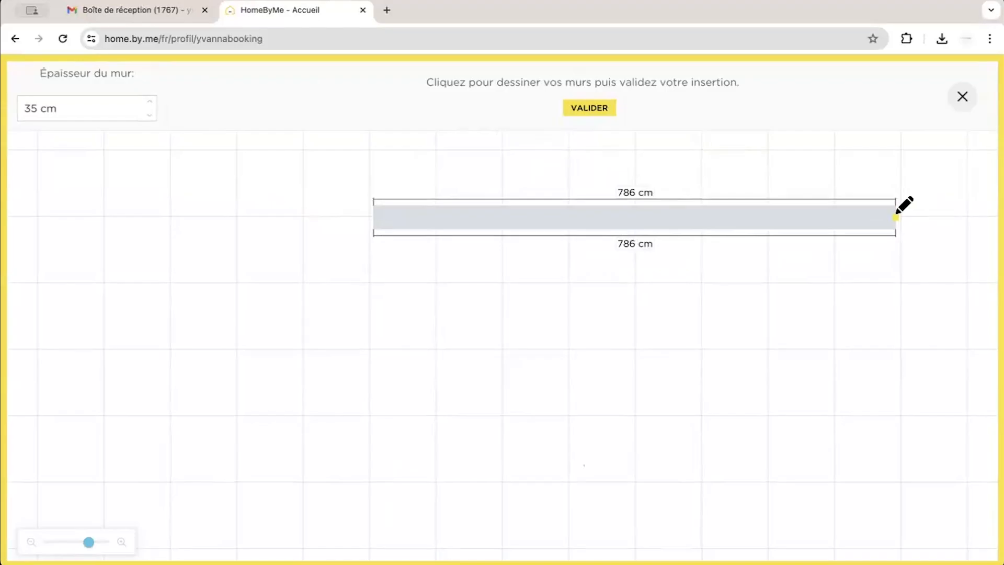
pyautogui.click(896, 216)
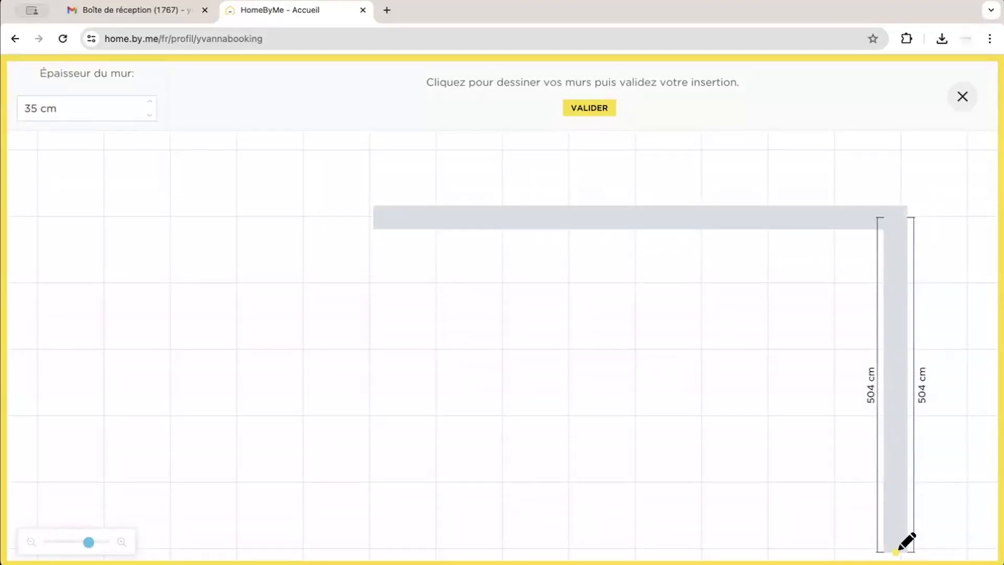
pyautogui.click(896, 551)
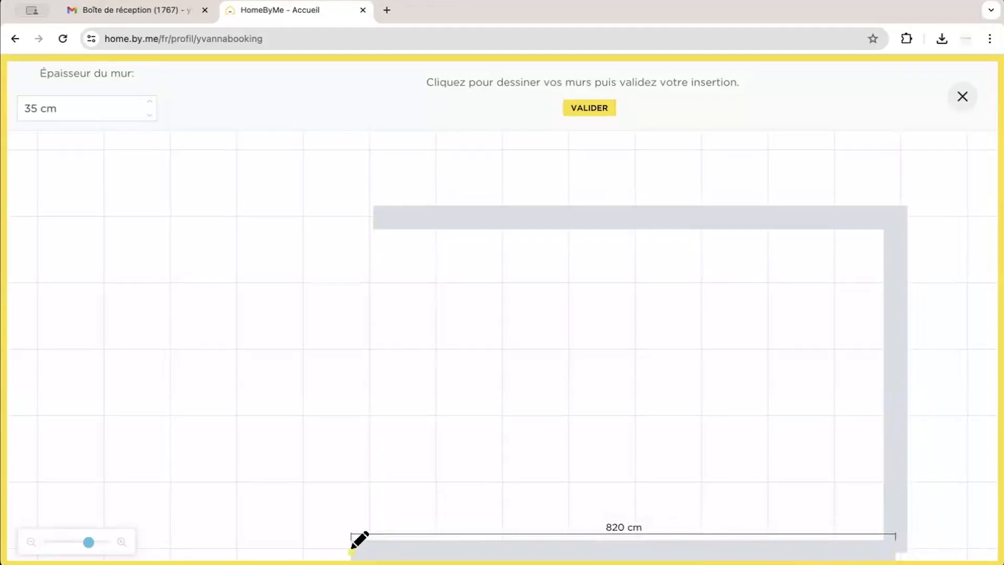
pyautogui.click(374, 550)
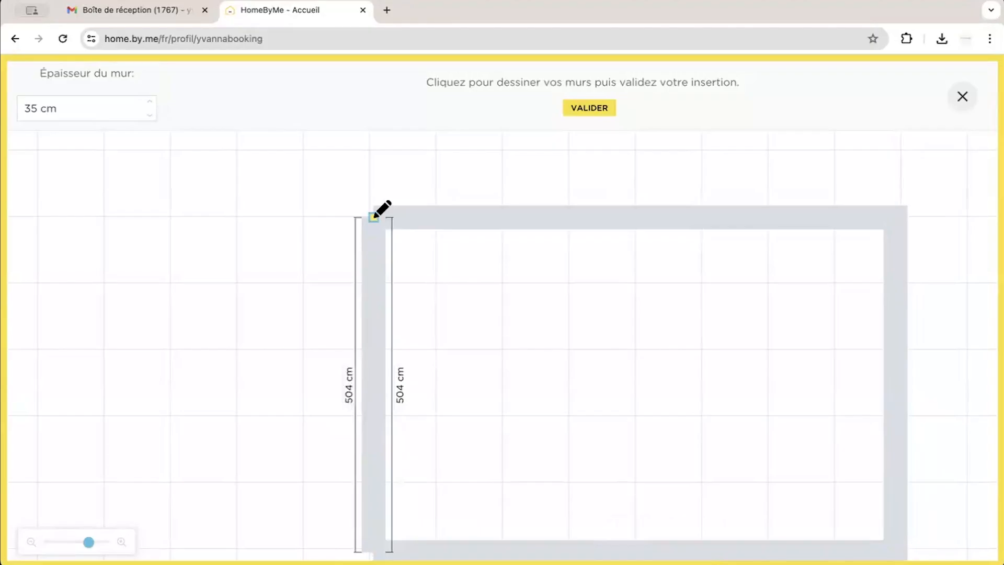
pyautogui.click(374, 216)
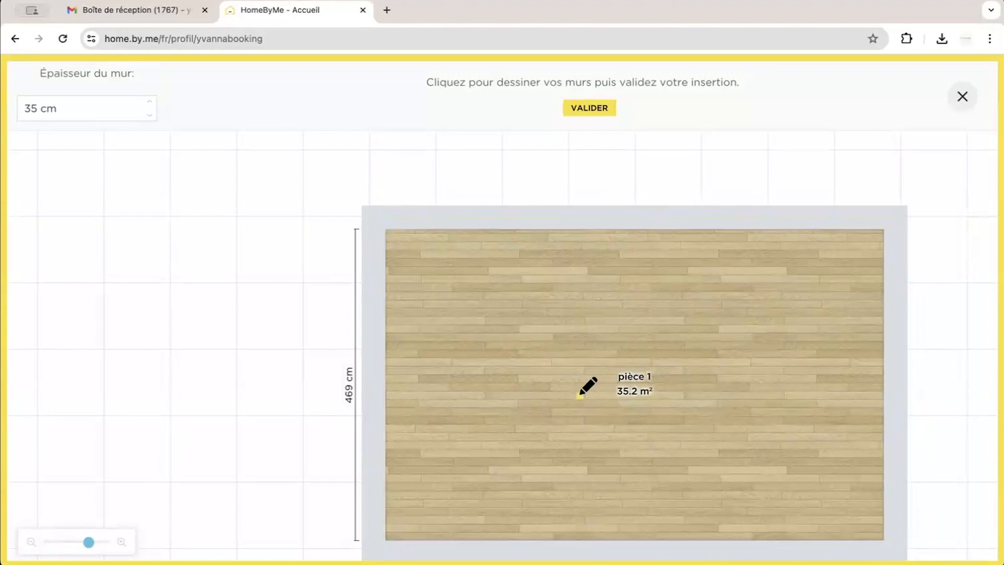
pyautogui.click(589, 107)
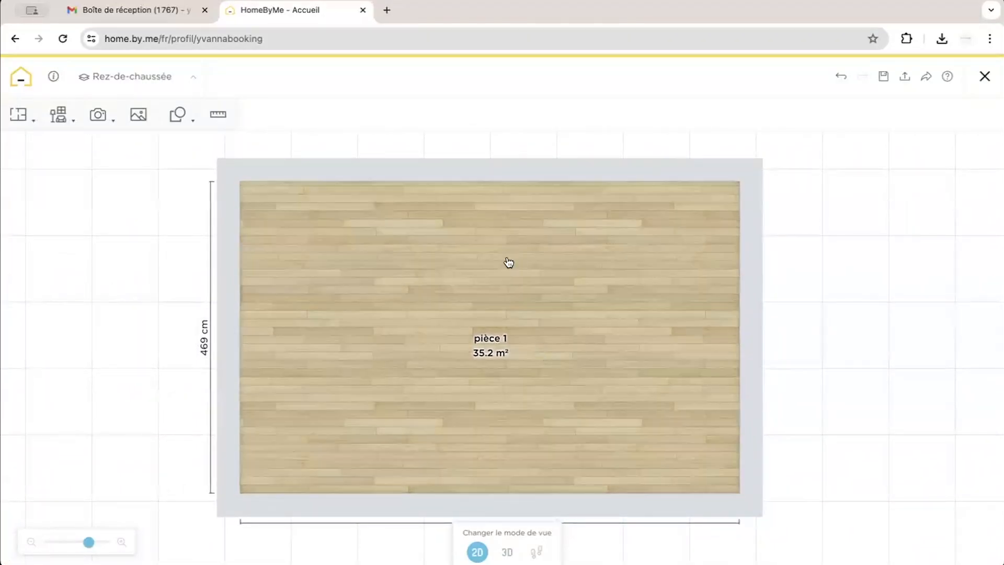
# Examine the upper wall's outer and inner length dimensions
pyautogui.click(495, 174)
pyautogui.moveTo(504, 188); pyautogui.dragTo(470, 394)
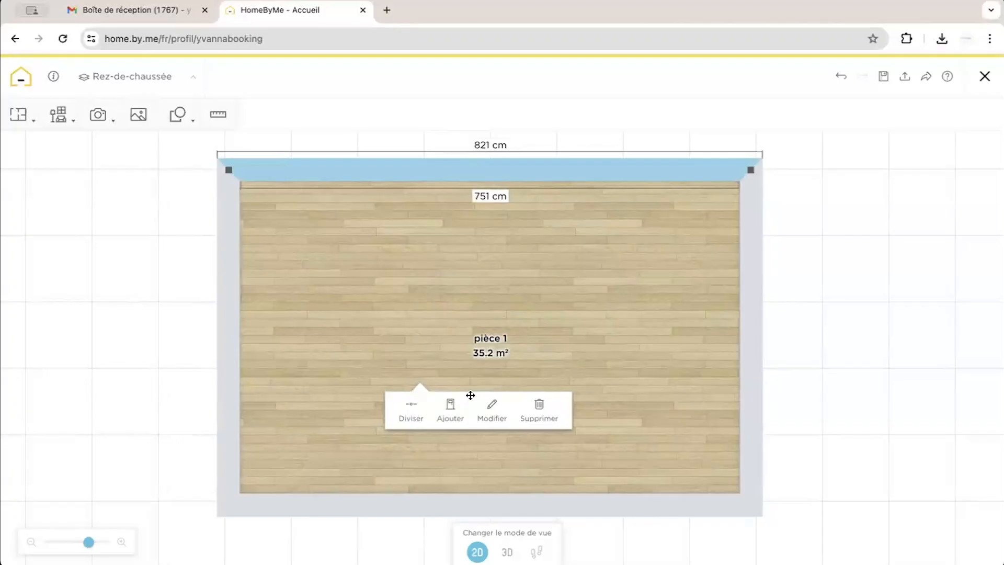
pyautogui.click(447, 300)
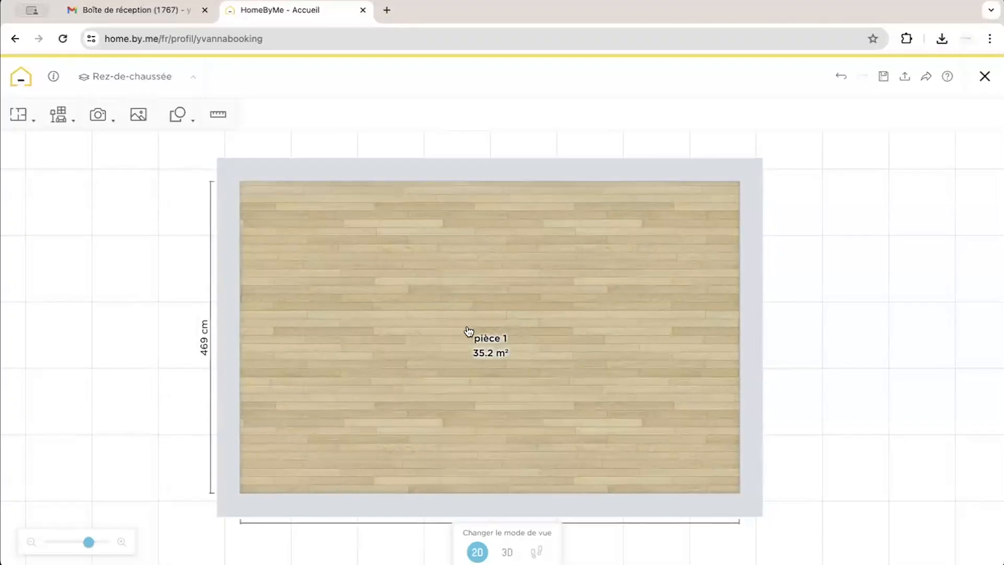
pyautogui.click(543, 170)
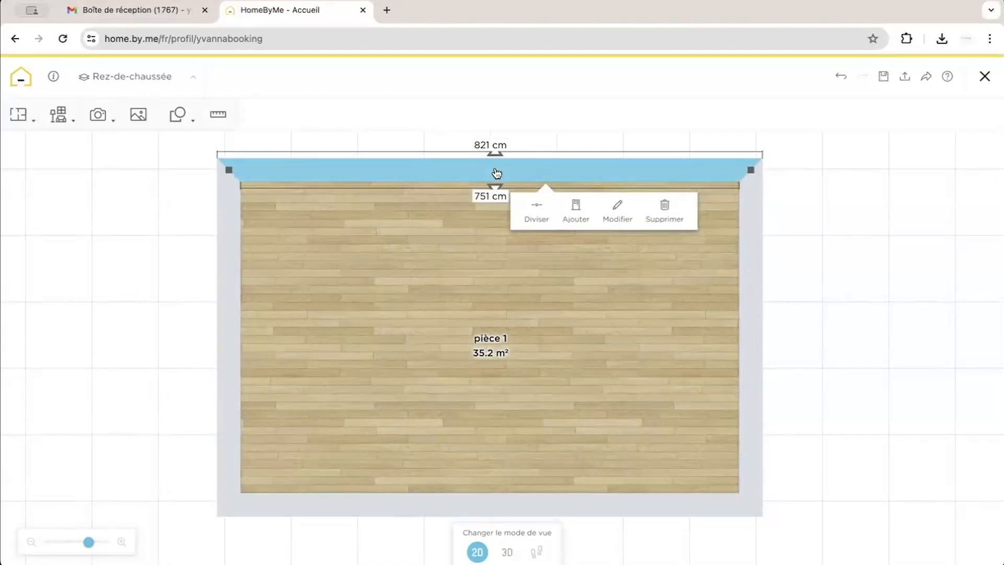
pyautogui.click(489, 146)
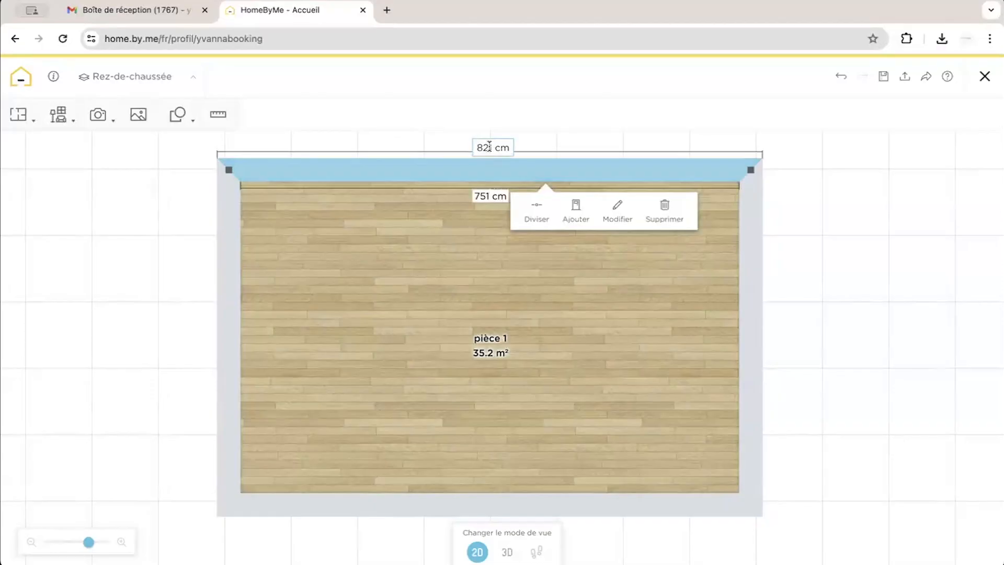
pyautogui.click(484, 197)
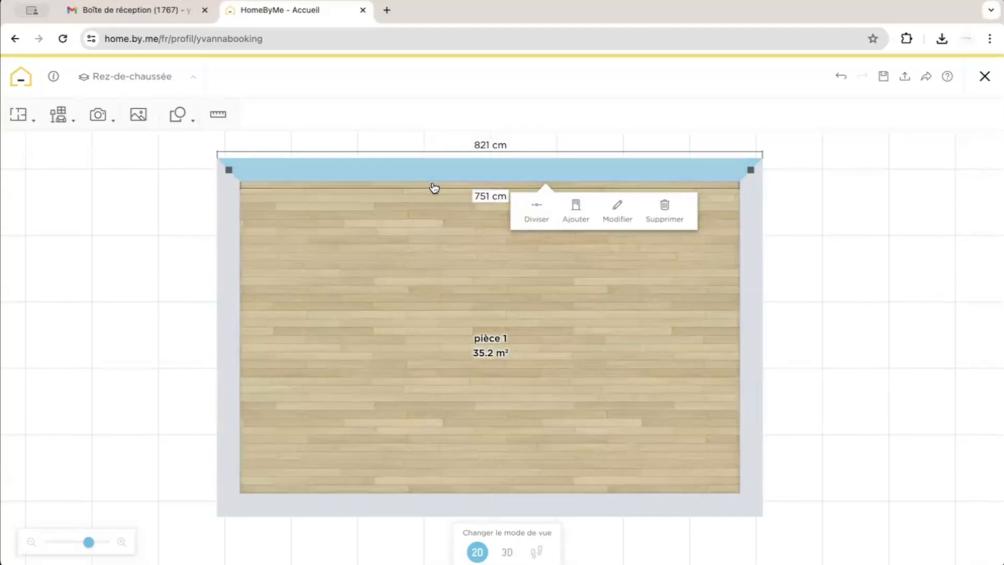
pyautogui.click(488, 196)
pyautogui.click(483, 146)
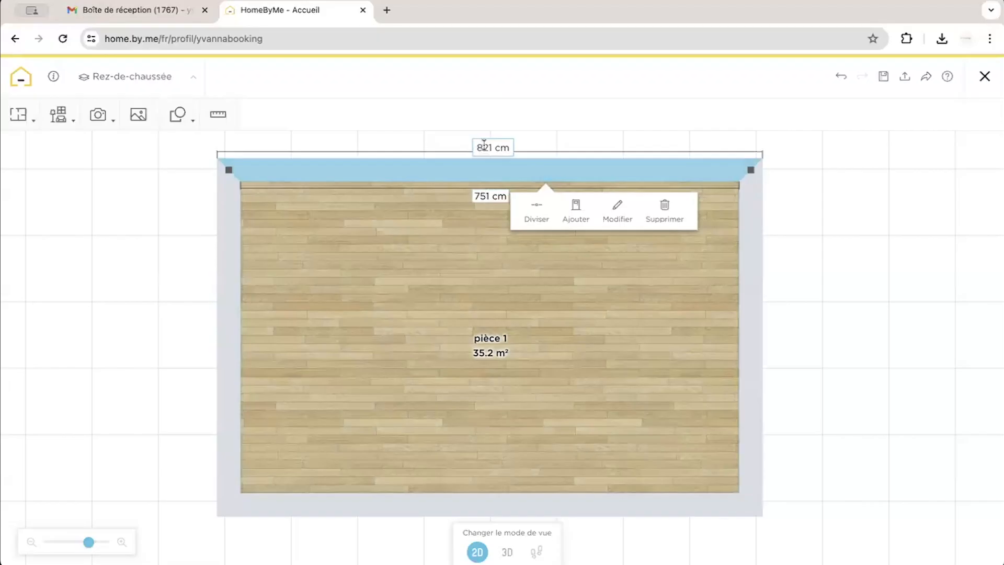
pyautogui.click(482, 199)
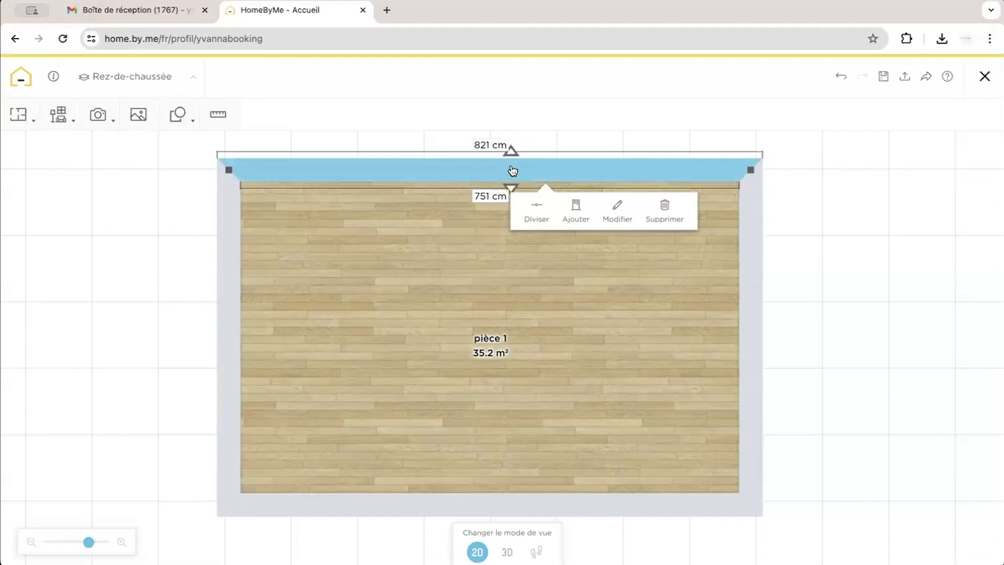
# Set the upper wall's inner length to 950 cm, applying the change to the right
pyautogui.click(498, 199)
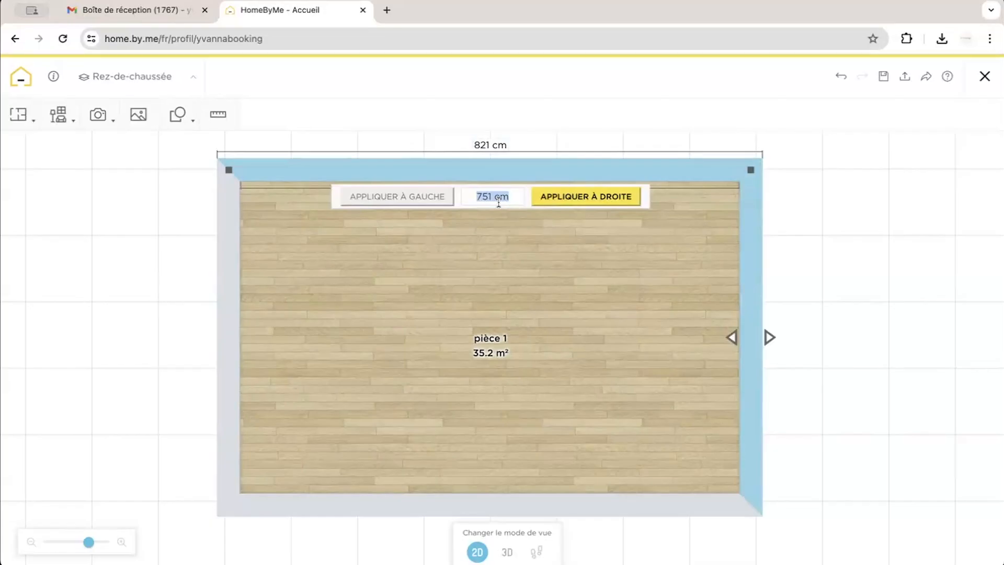
pyautogui.press('BackSpace')
pyautogui.write('950')
pyautogui.click(613, 199)
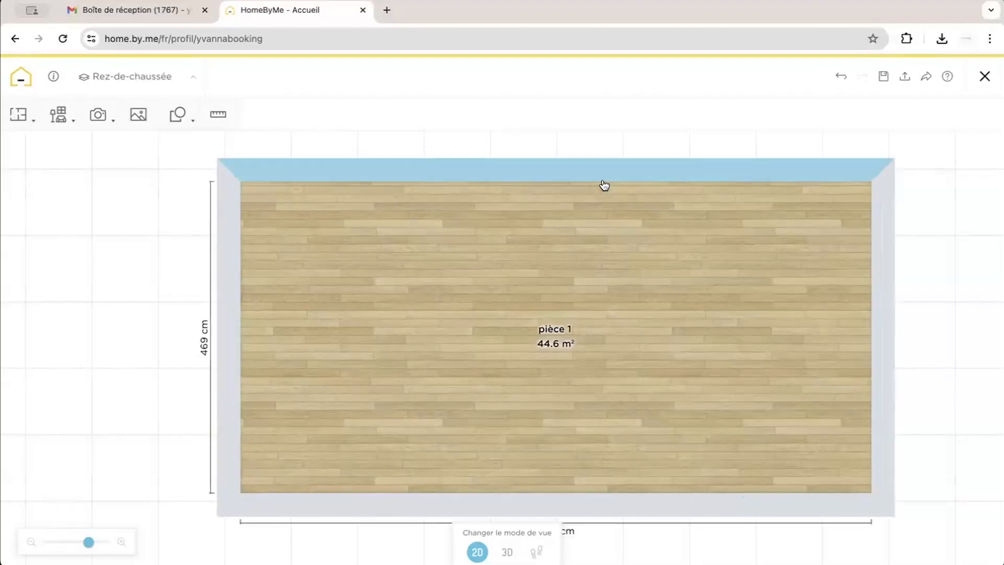
pyautogui.click(604, 184)
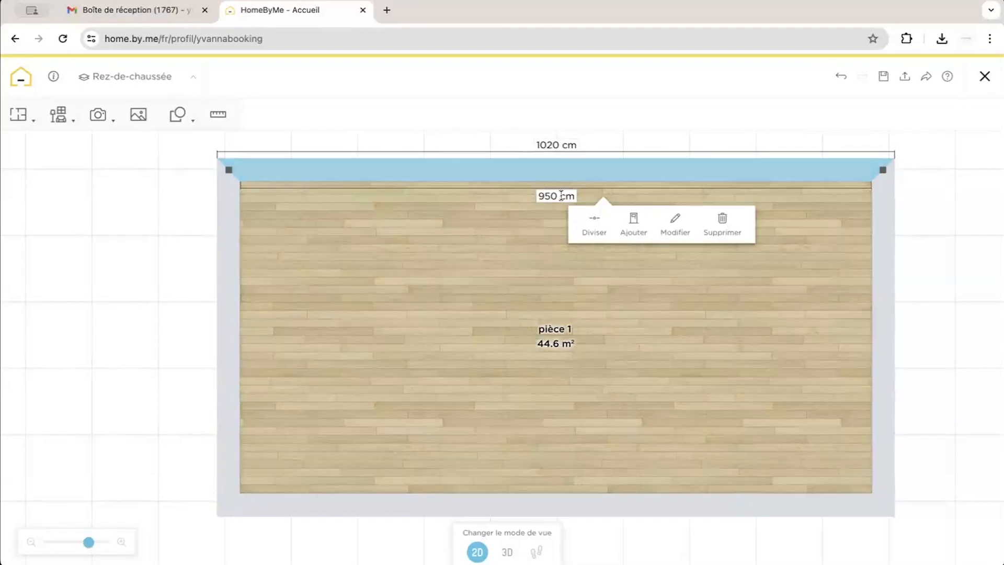
# Set the right wall's inner length to 700 cm, applying the change below, and check the dimensions of the other walls
pyautogui.click(888, 306)
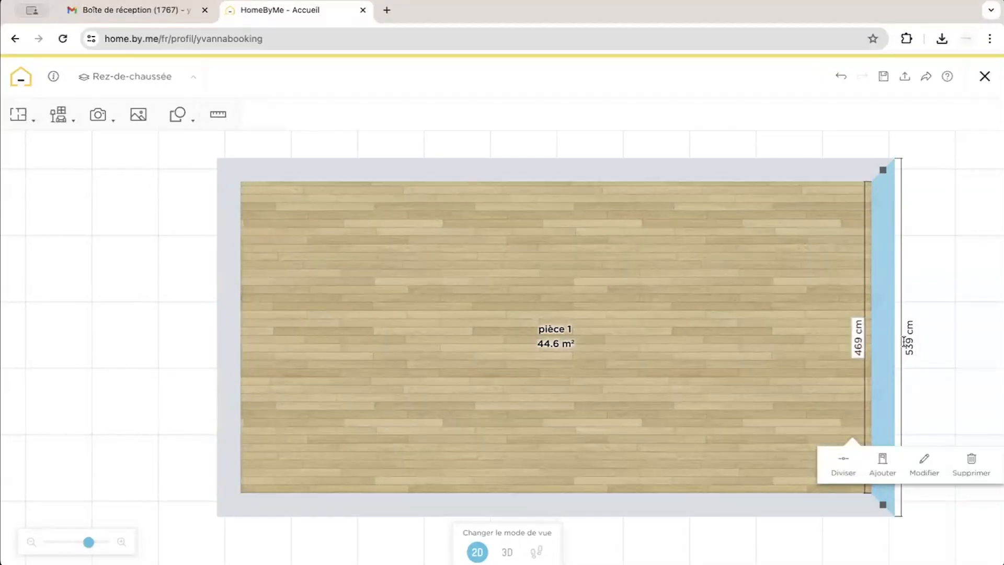
pyautogui.click(854, 346)
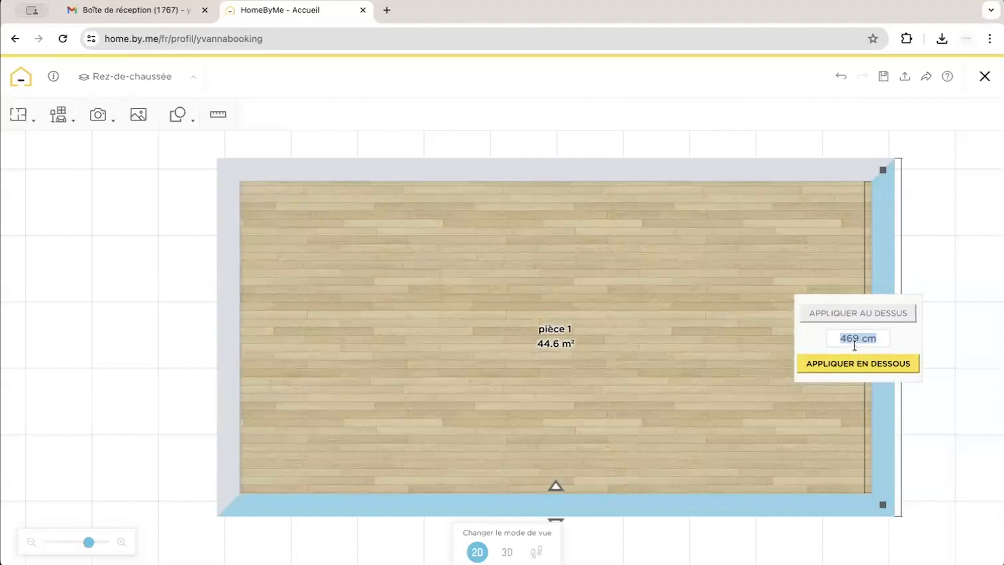
pyautogui.press('BackSpace')
pyautogui.write('700')
pyautogui.click(856, 313)
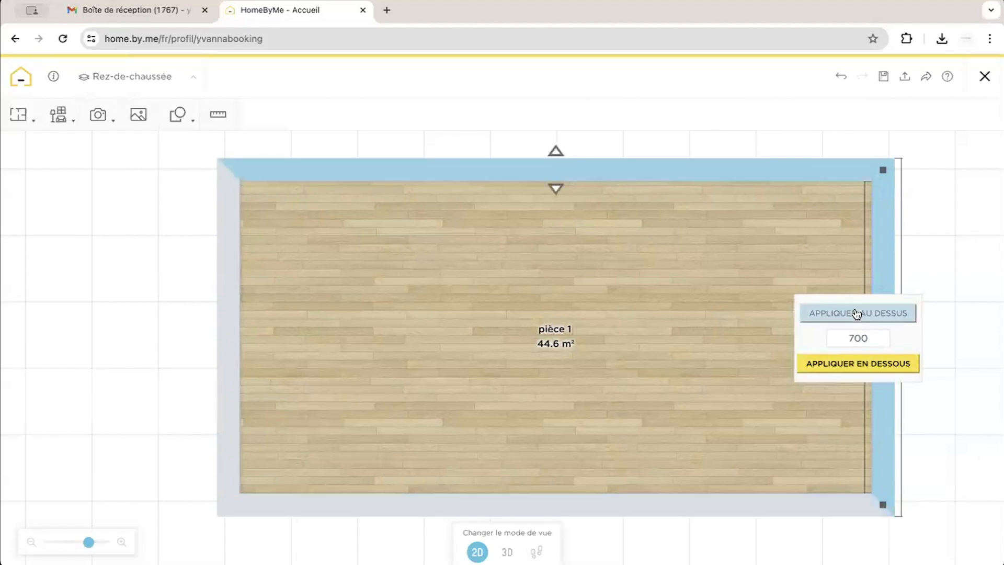
pyautogui.click(854, 366)
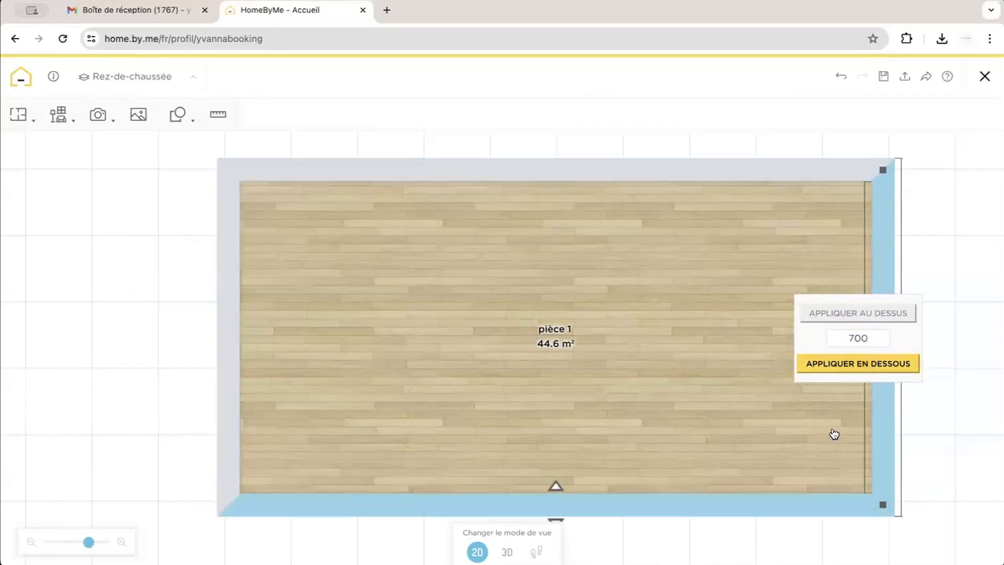
pyautogui.click(835, 364)
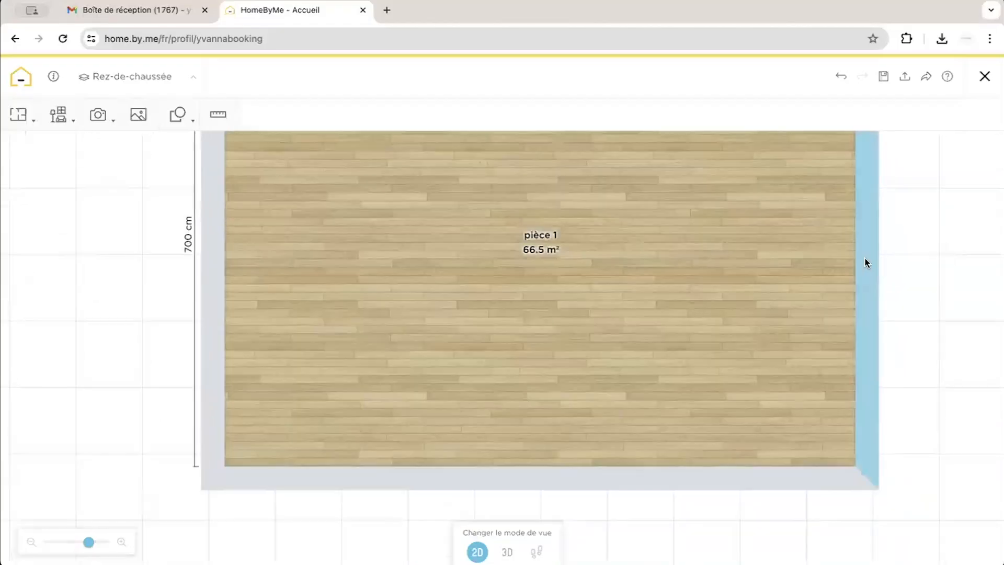
pyautogui.click(864, 259)
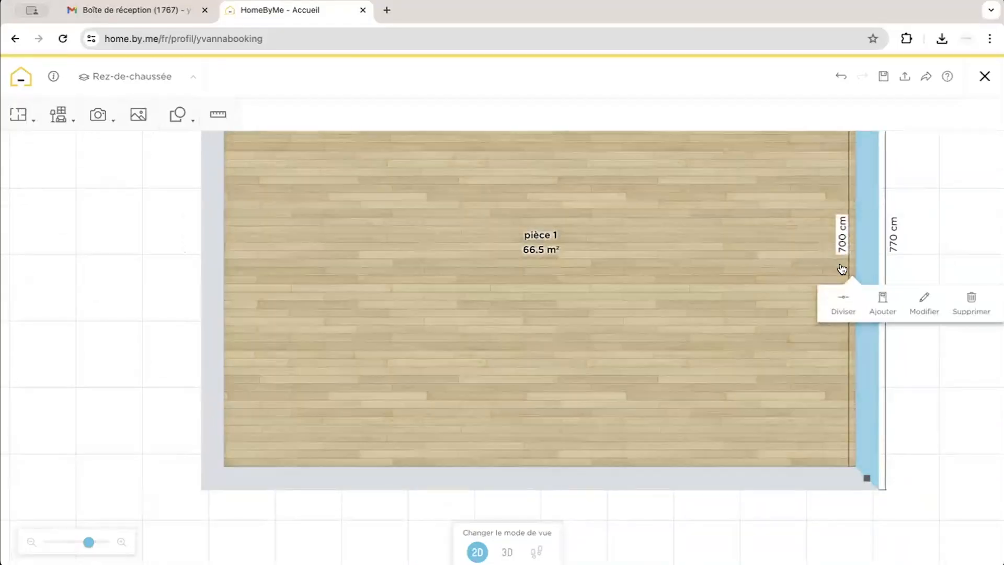
pyautogui.scroll(-3, 270, 401)
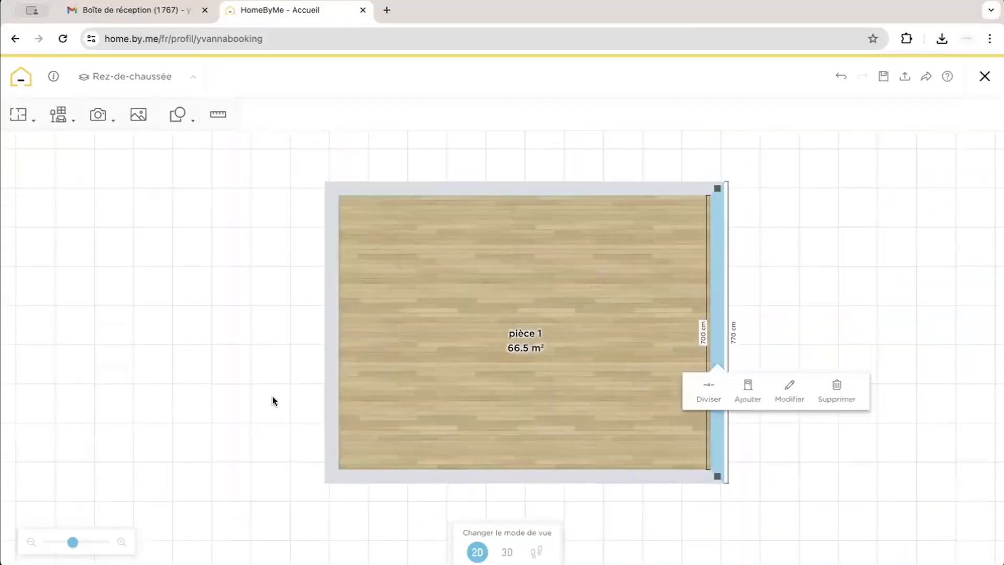
pyautogui.click(330, 353)
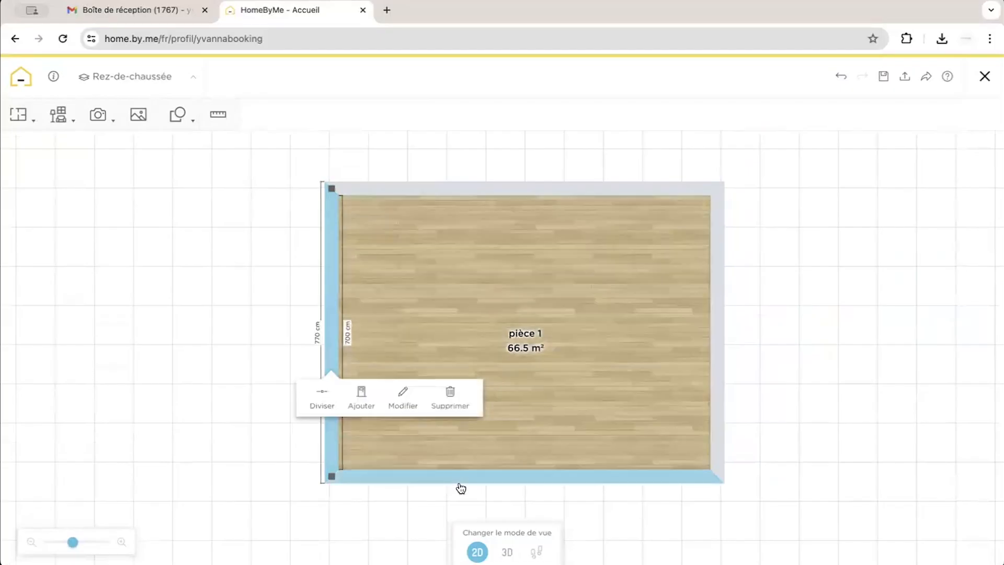
pyautogui.click(460, 488)
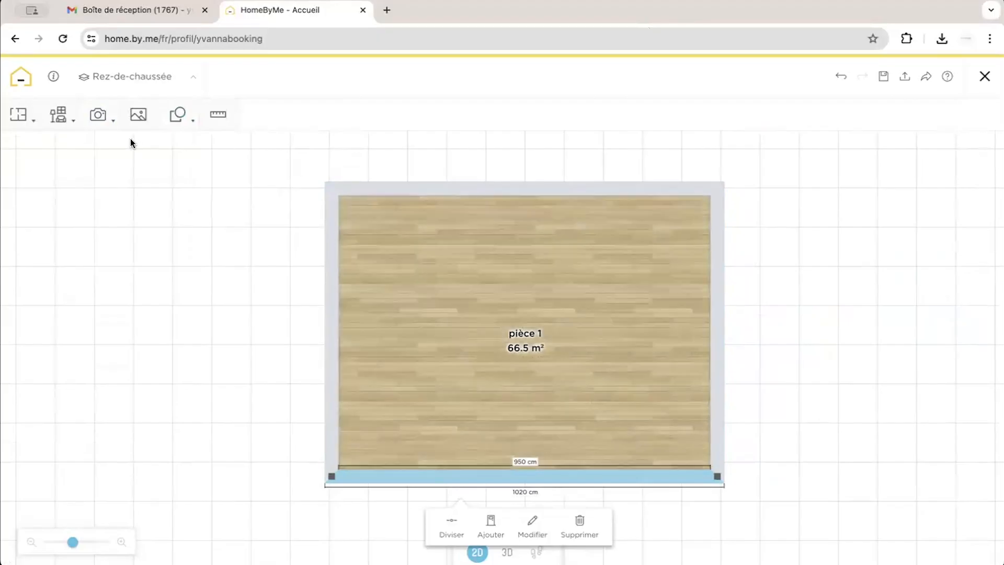
# Add 7 cm thick partition walls enclosing a room in the plan's upper-left corner, about 316 cm down and 297 cm across
pyautogui.click(19, 114)
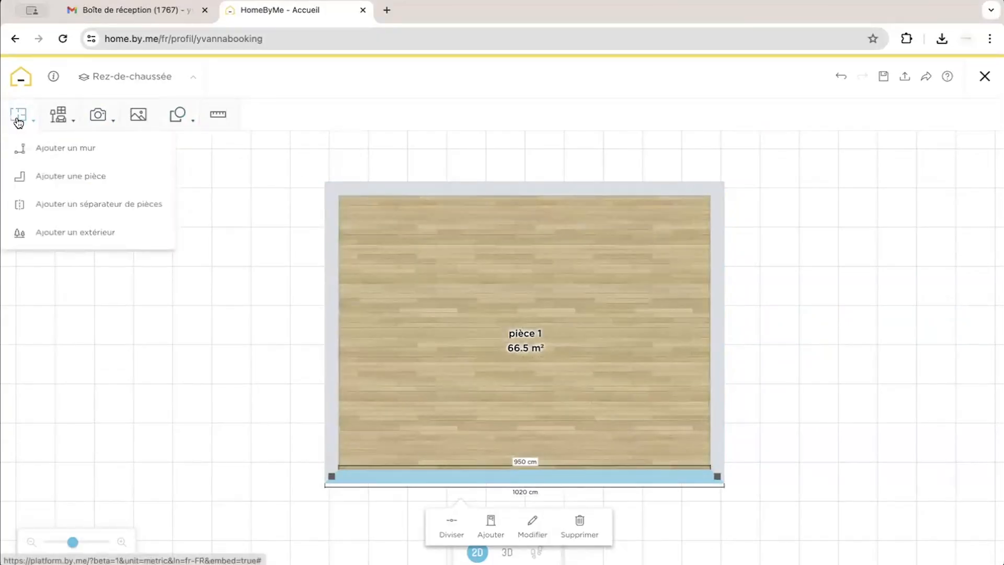
pyautogui.click(58, 149)
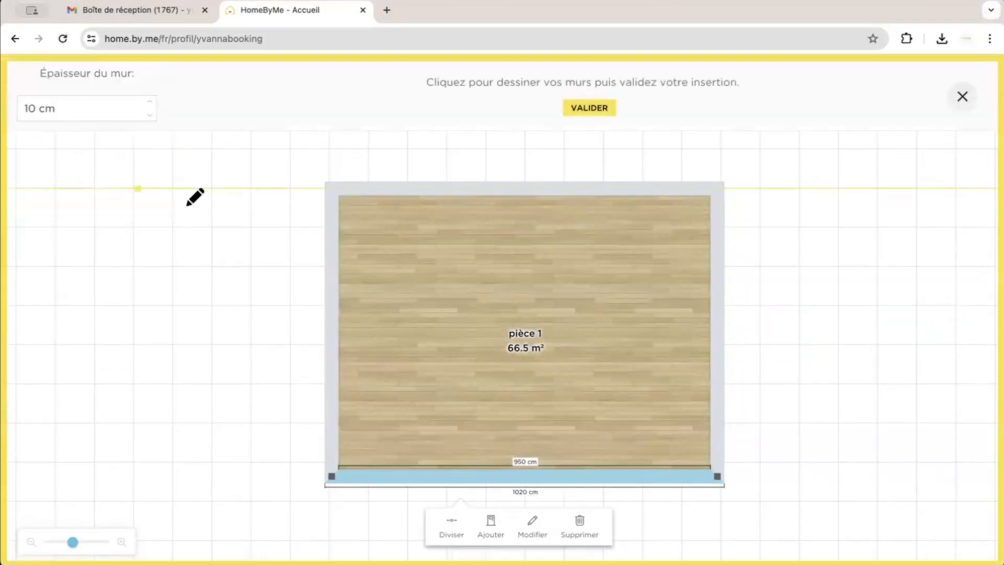
pyautogui.moveTo(90, 108); pyautogui.dragTo(3, 106)
pyautogui.write('7')
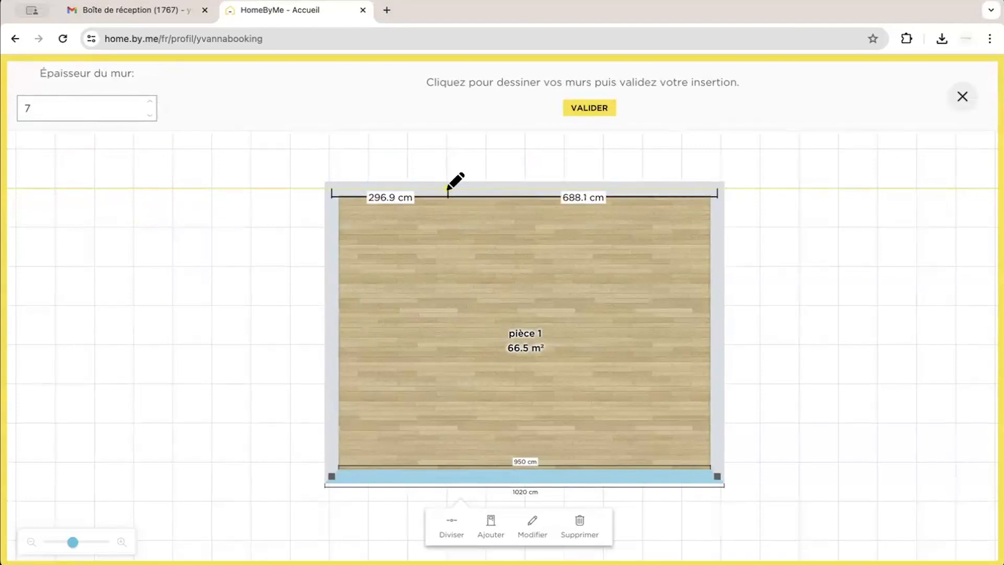
pyautogui.click(448, 189)
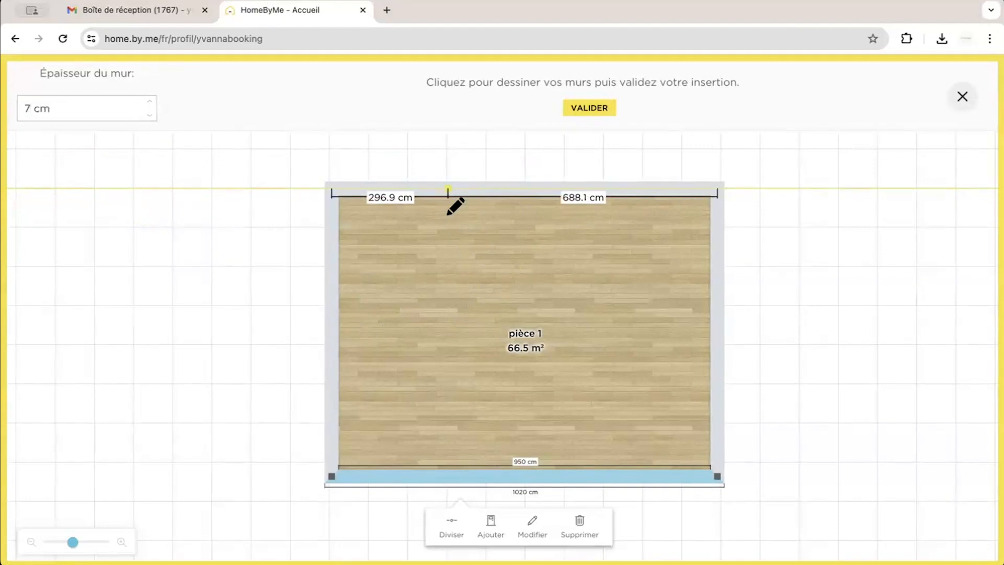
pyautogui.click(448, 310)
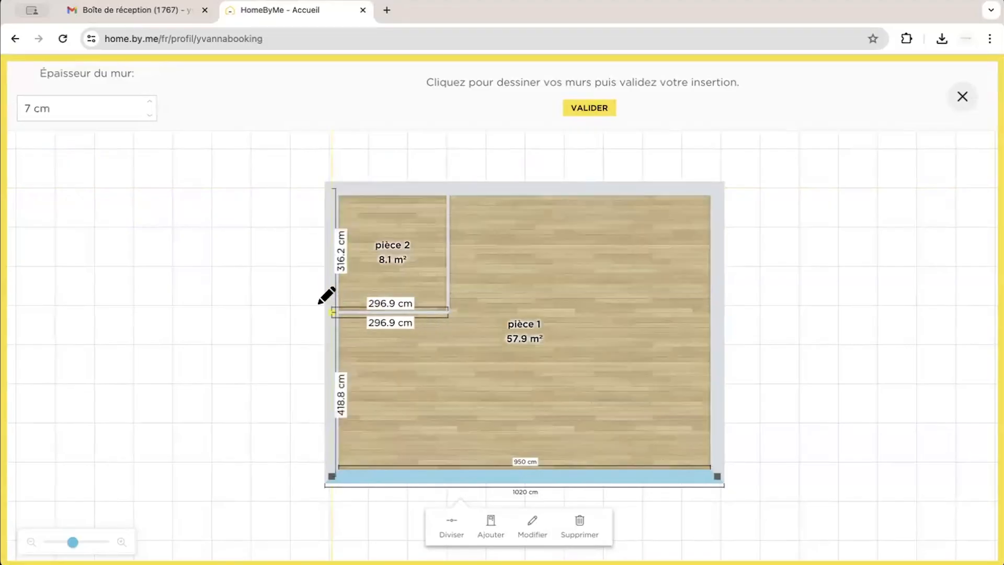
pyautogui.click(335, 311)
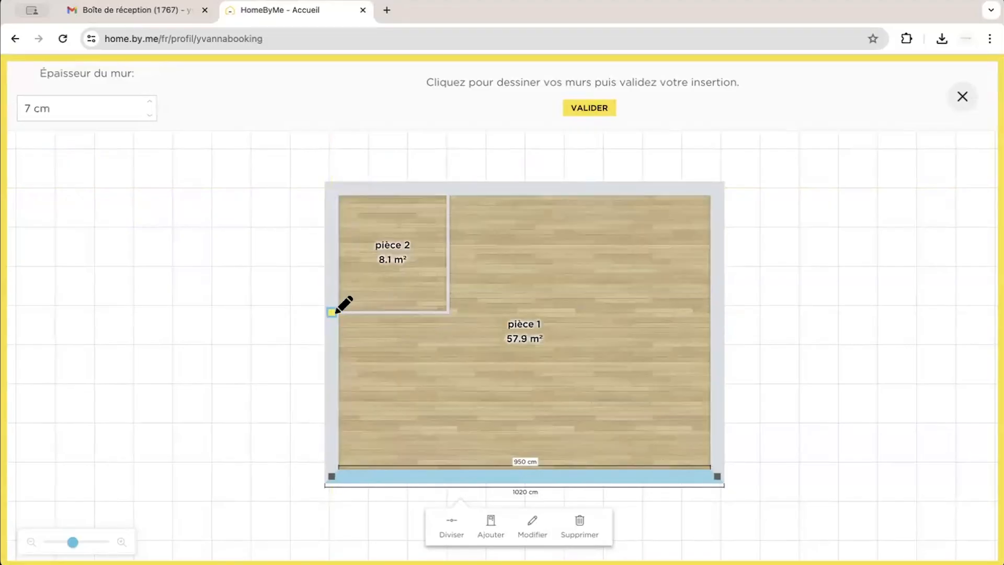
# Validate the partition walls drawn around the room in the plan's upper-left corner
pyautogui.click(586, 109)
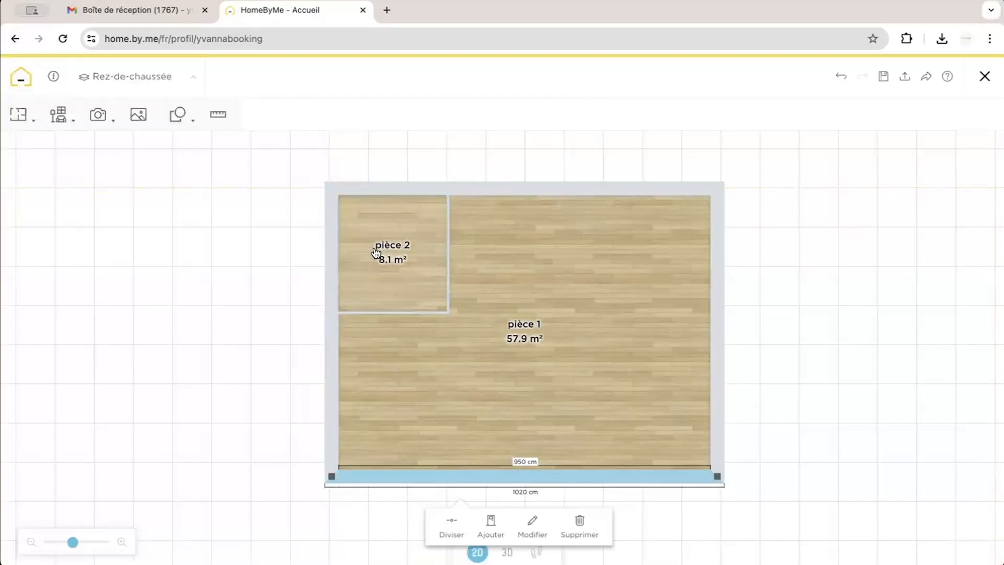
# Try setting the inner length of pièce 2's vertical partition to 160 cm by moving the upper wall, and undo the change
pyautogui.click(448, 265)
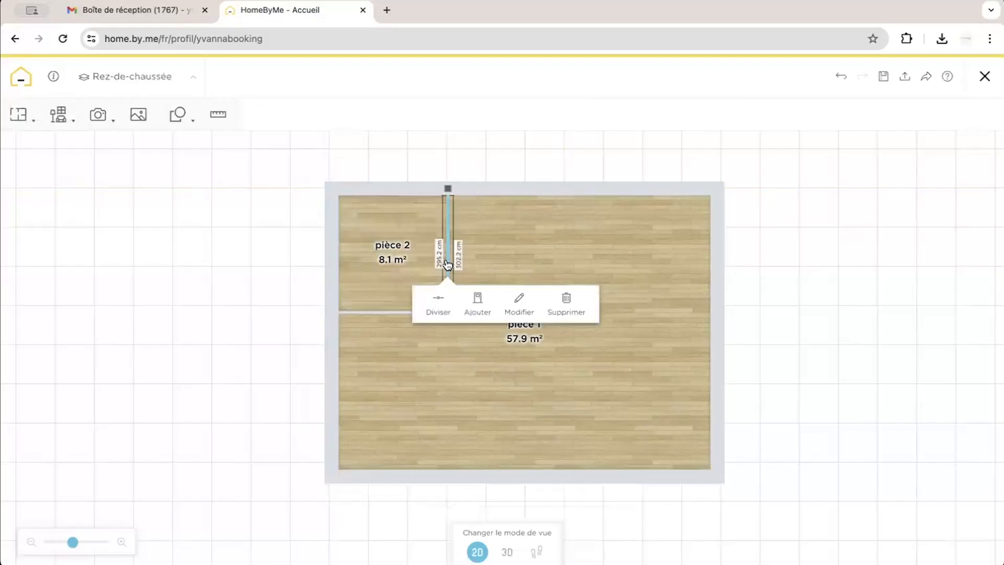
pyautogui.moveTo(72, 541); pyautogui.dragTo(91, 541)
pyautogui.moveTo(271, 394); pyautogui.dragTo(288, 556)
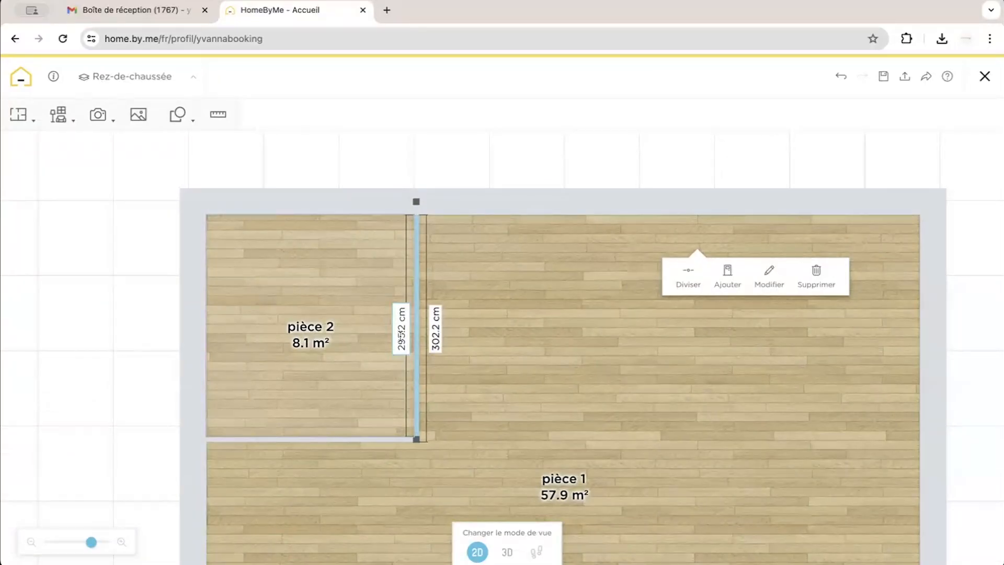
pyautogui.click(401, 335)
pyautogui.write('160')
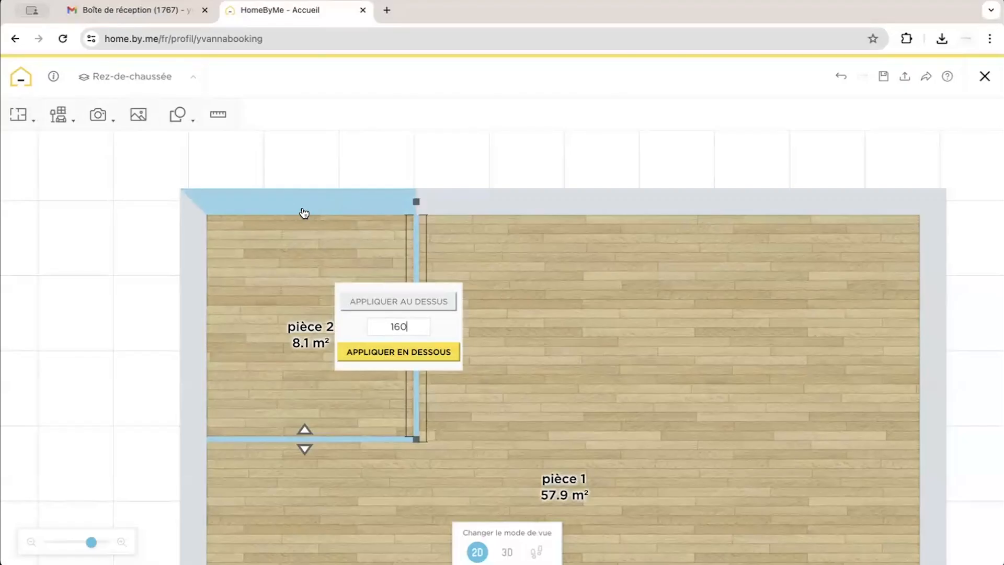
pyautogui.moveTo(303, 212); pyautogui.dragTo(371, 312)
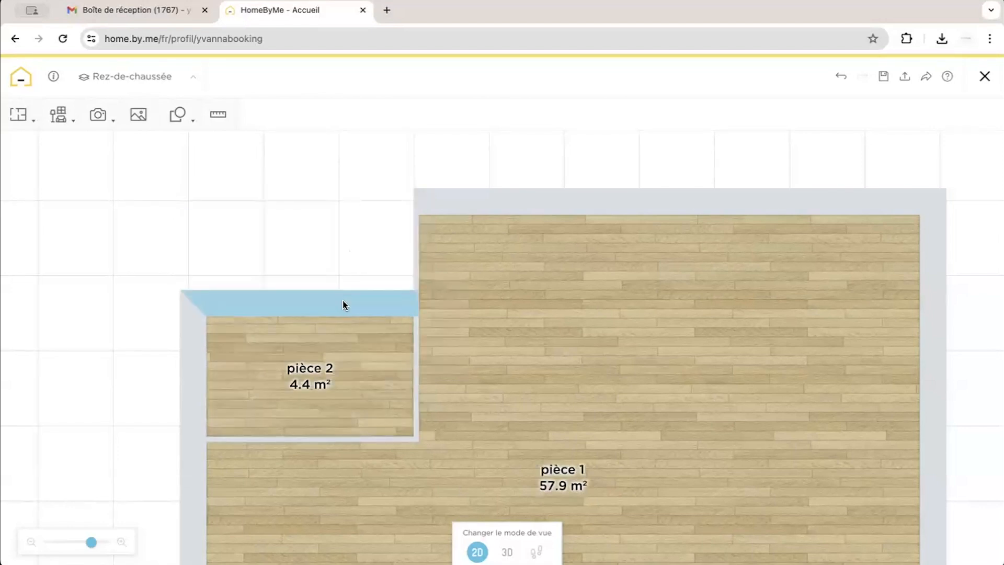
pyautogui.click(841, 76)
# Set the inner length of pièce 2's vertical partition to 160 cm, applying the change below
pyautogui.click(417, 314)
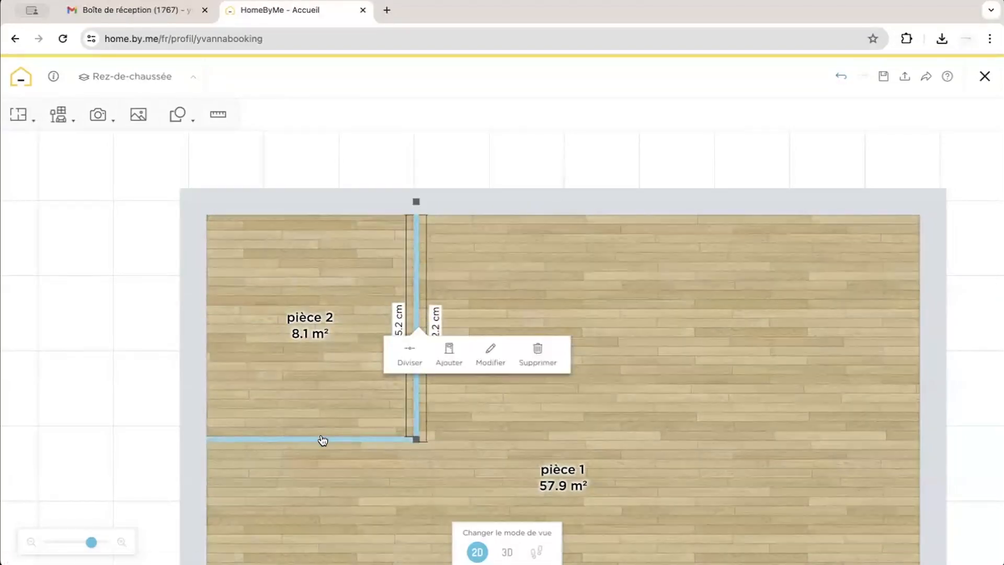
pyautogui.click(400, 317)
pyautogui.write('160')
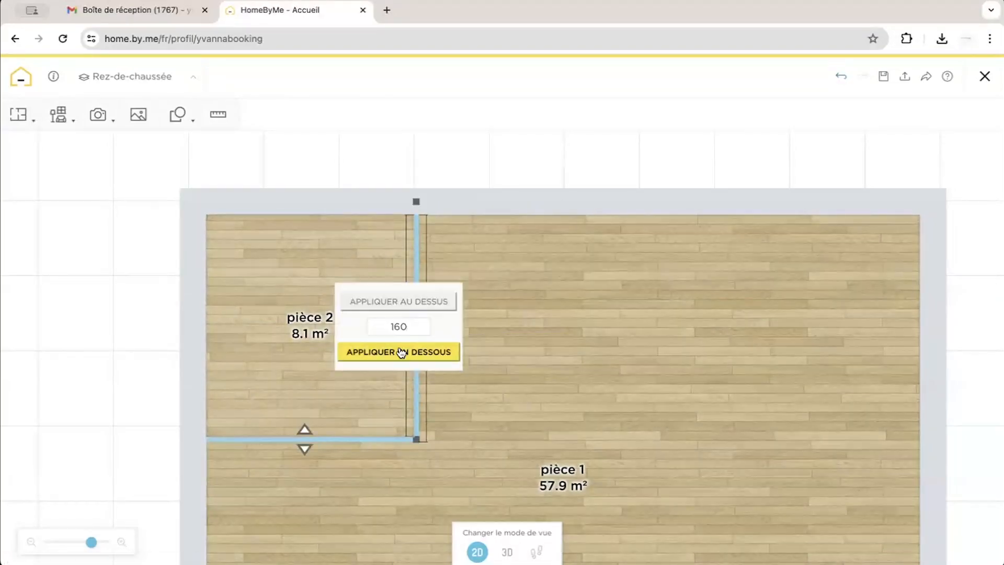
pyautogui.click(401, 352)
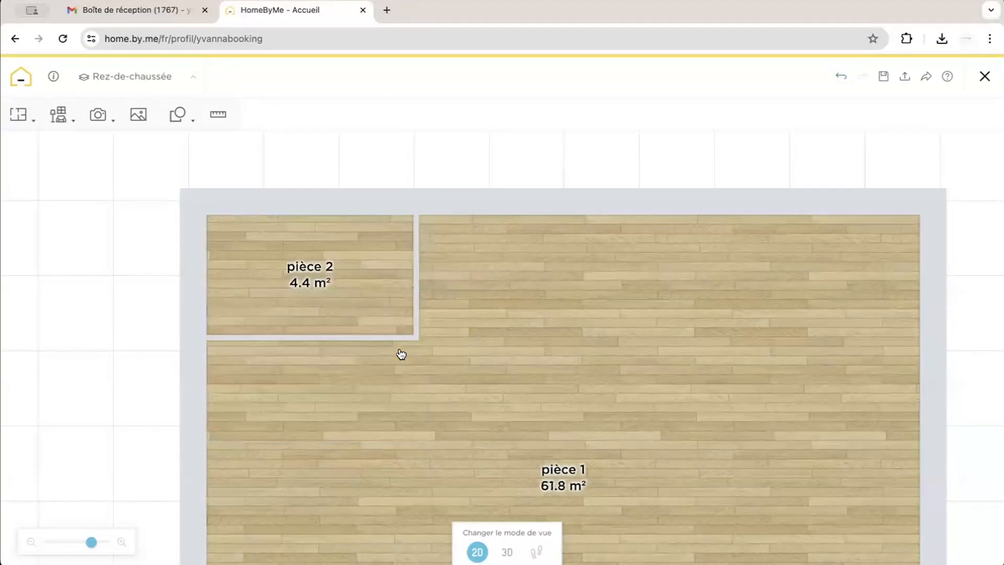
pyautogui.click(417, 271)
# Set the inner length of pièce 2's horizontal partition to 80 cm, applying the change to the right, and check both partitions' dimensions
pyautogui.click(340, 337)
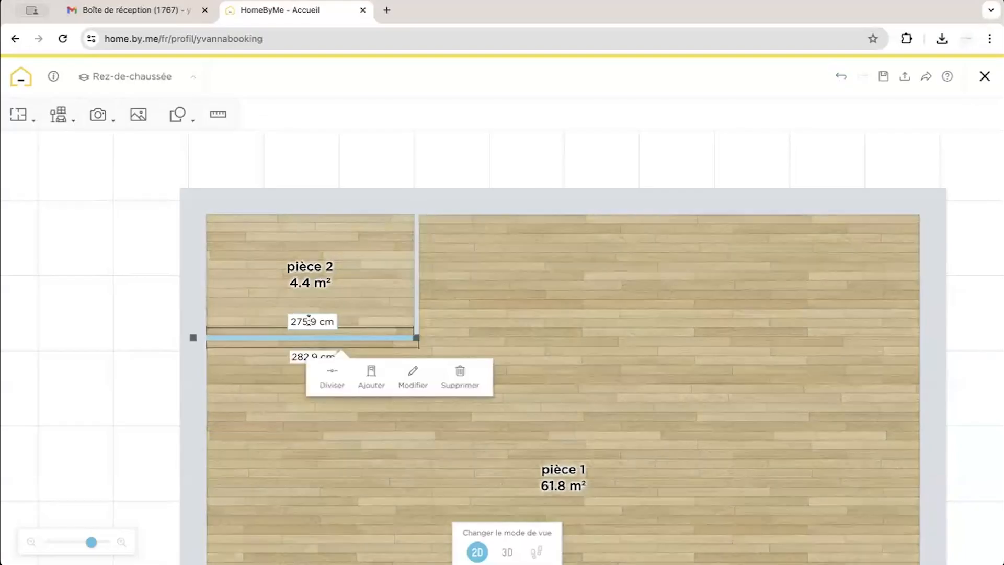
pyautogui.click(309, 320)
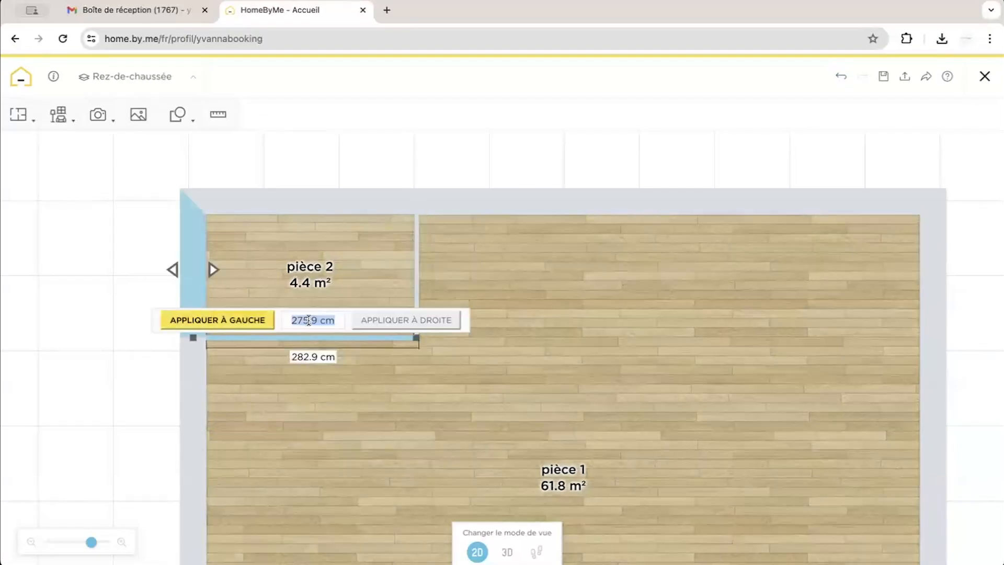
pyautogui.write('80')
pyautogui.click(376, 321)
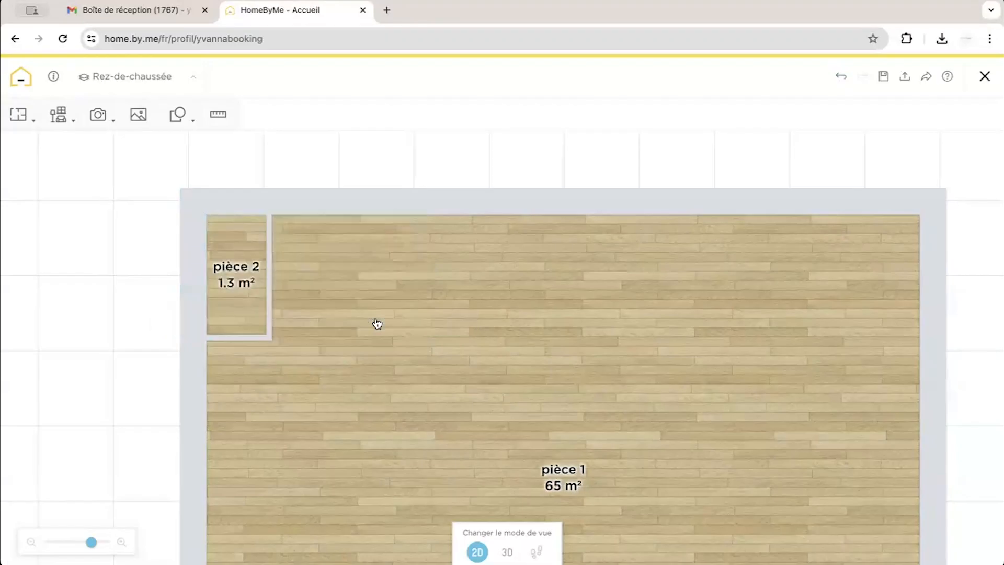
pyautogui.click(242, 338)
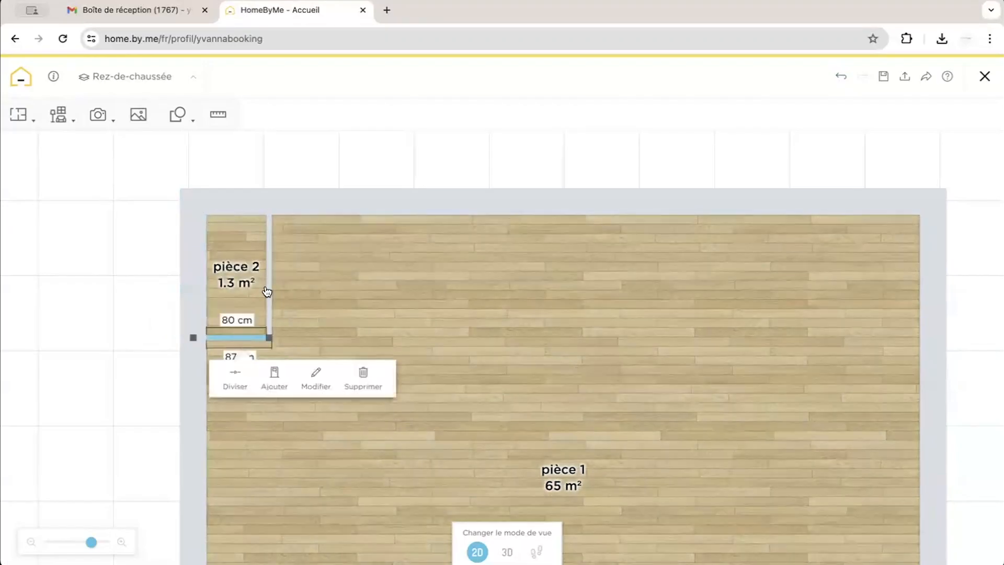
pyautogui.click(268, 285)
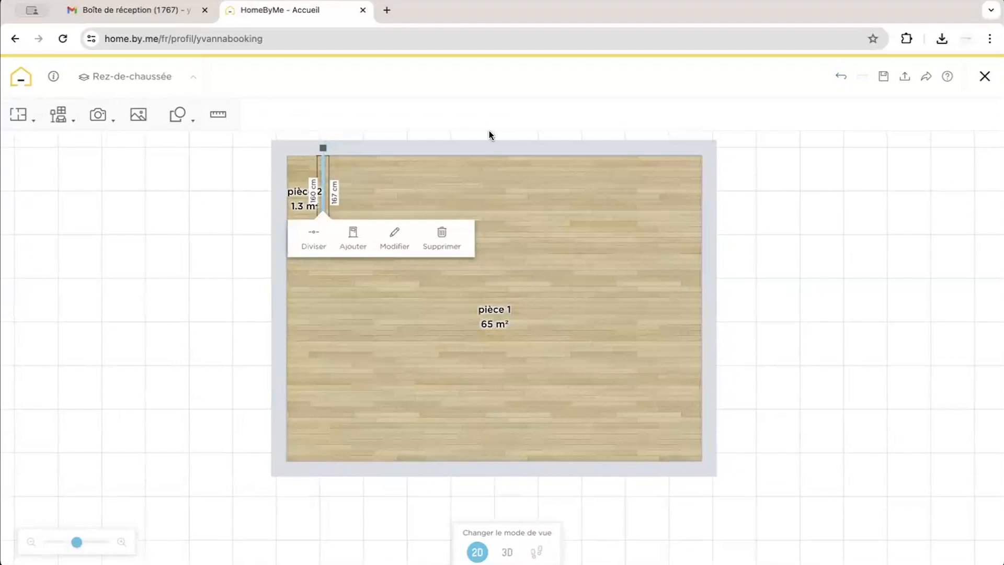
# Add a 7 cm thick vertical partition from the upper to the lower outer wall, splitting pièce 1 near the middle of the plan
pyautogui.click(19, 115)
pyautogui.click(40, 148)
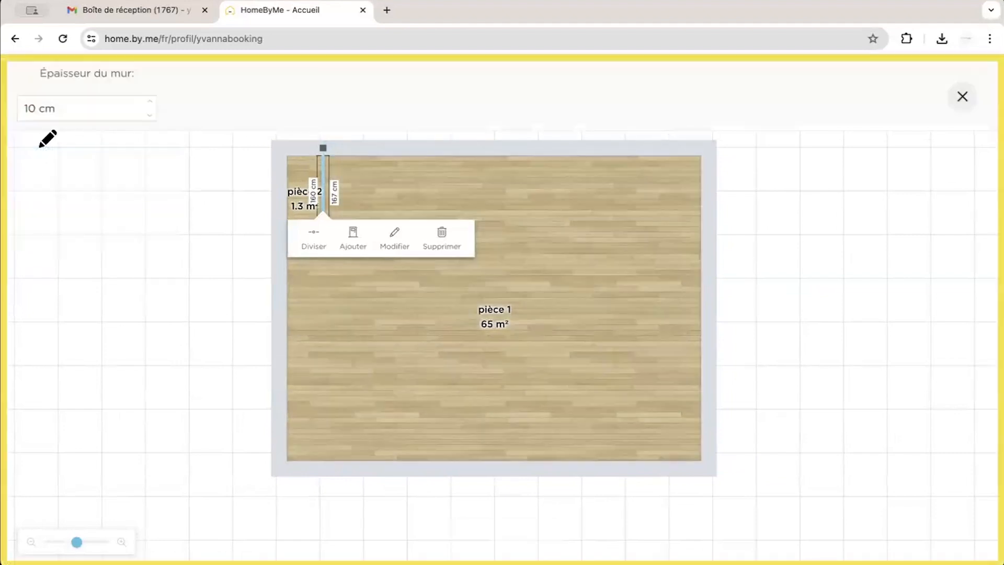
pyautogui.click(79, 103)
pyautogui.tripleClick(34, 105)
pyautogui.write('7')
pyautogui.click(498, 147)
pyautogui.click(498, 460)
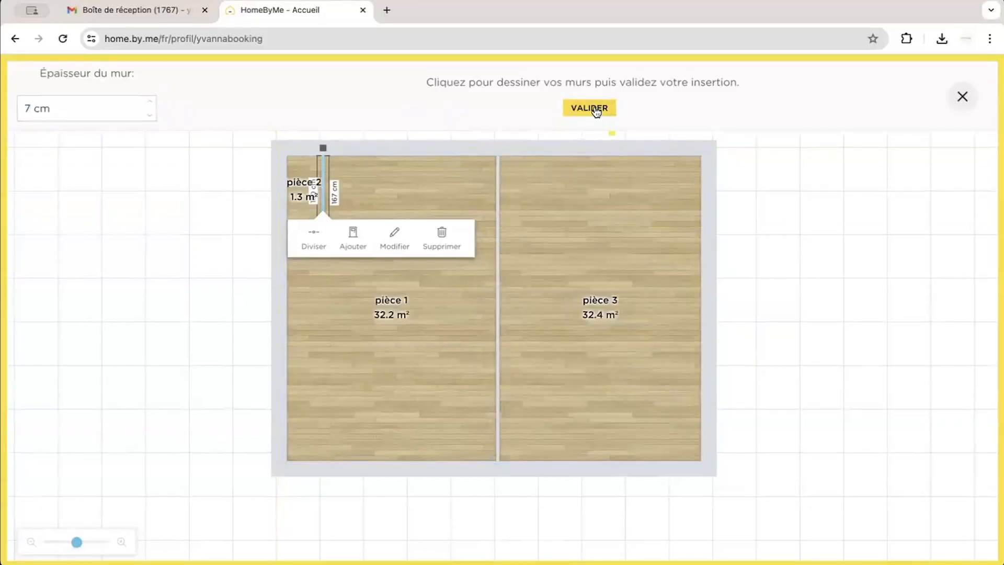
pyautogui.click(595, 107)
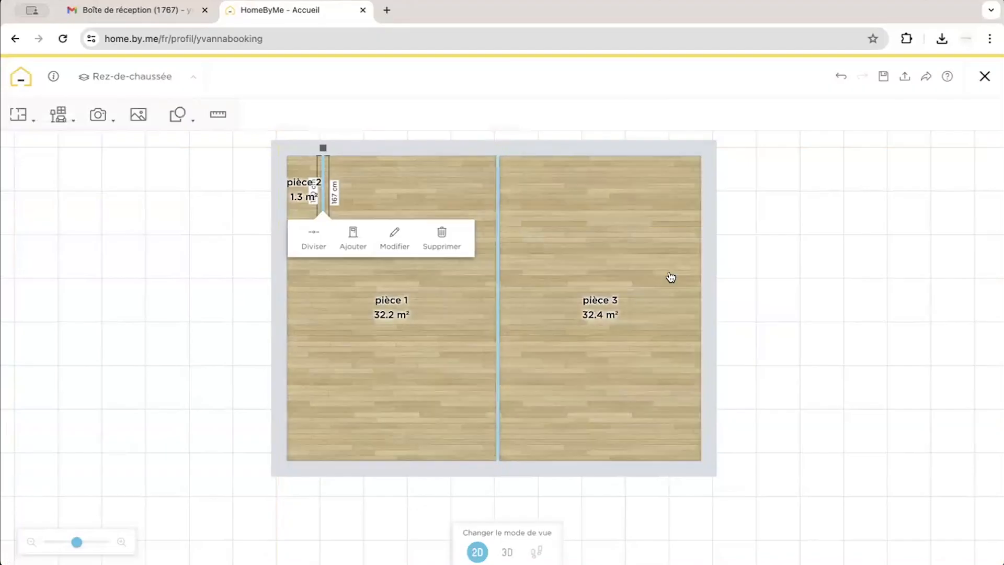
# Set the inner length of pièce 3's upper wall to 500 cm, applying the change to the left
pyautogui.click(632, 147)
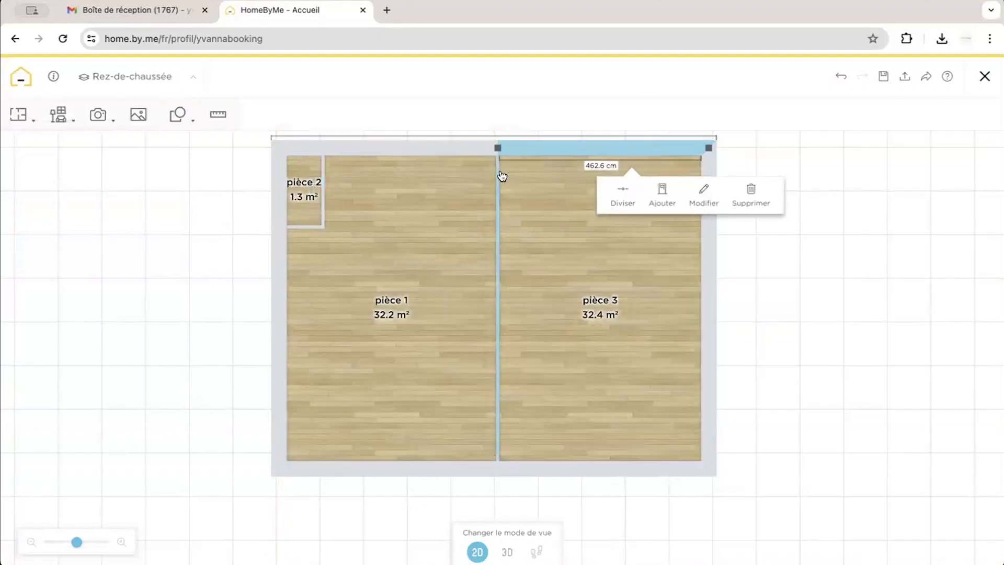
pyautogui.click(602, 167)
pyautogui.write('500')
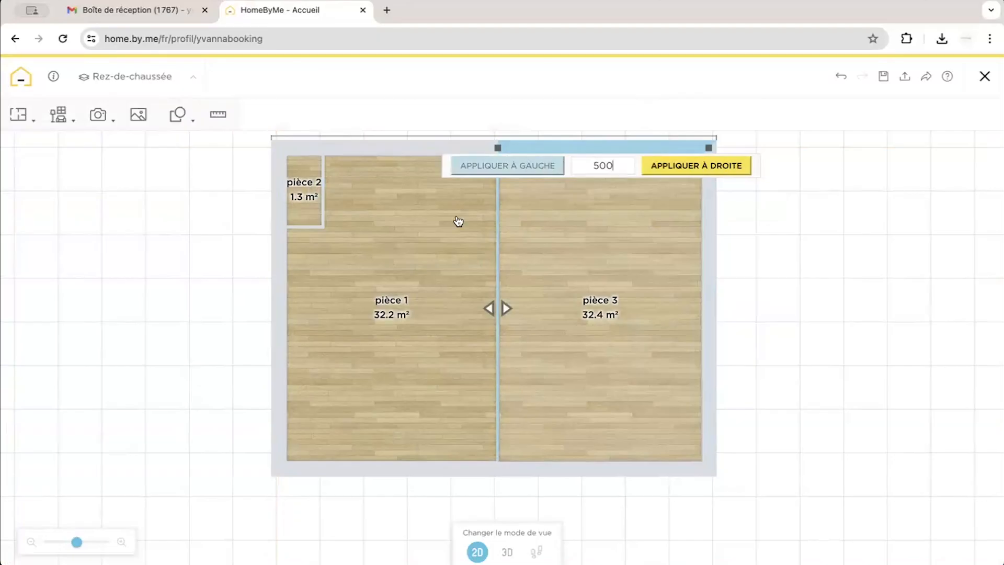
pyautogui.click(525, 170)
pyautogui.click(578, 151)
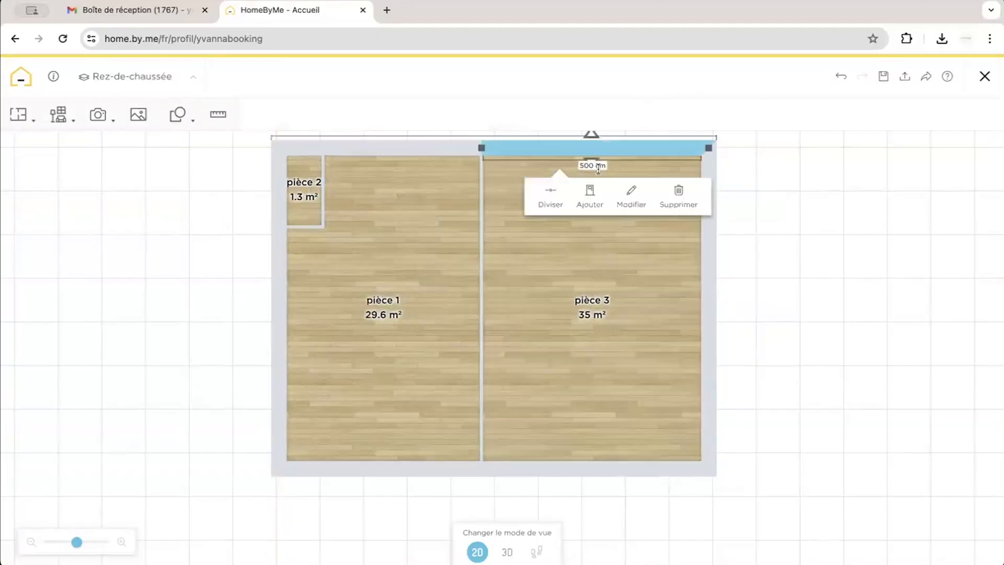
# Set the ground floor's ceiling height to 300 cm
pyautogui.moveTo(392, 194); pyautogui.dragTo(414, 272)
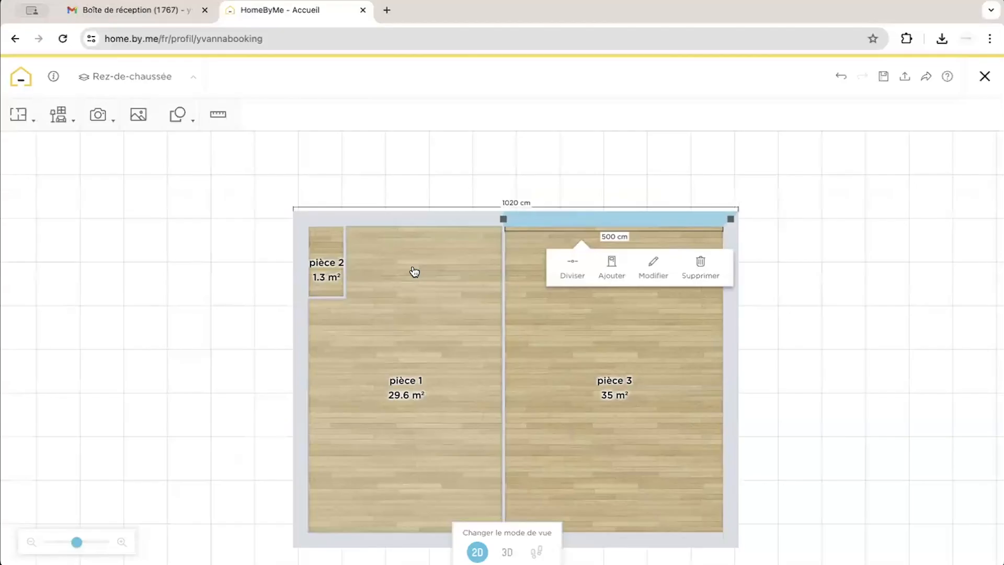
pyautogui.moveTo(219, 276); pyautogui.dragTo(213, 227)
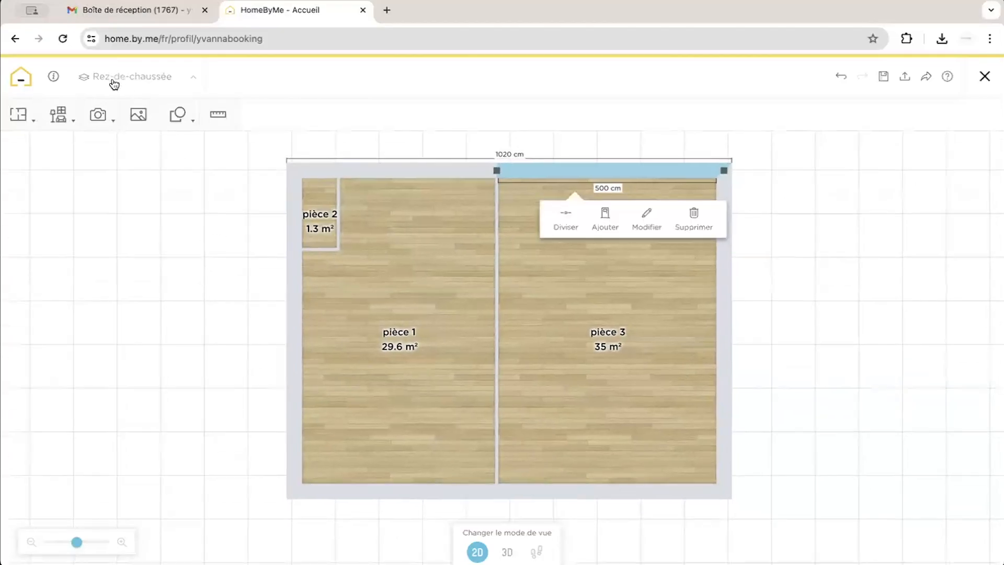
pyautogui.click(152, 78)
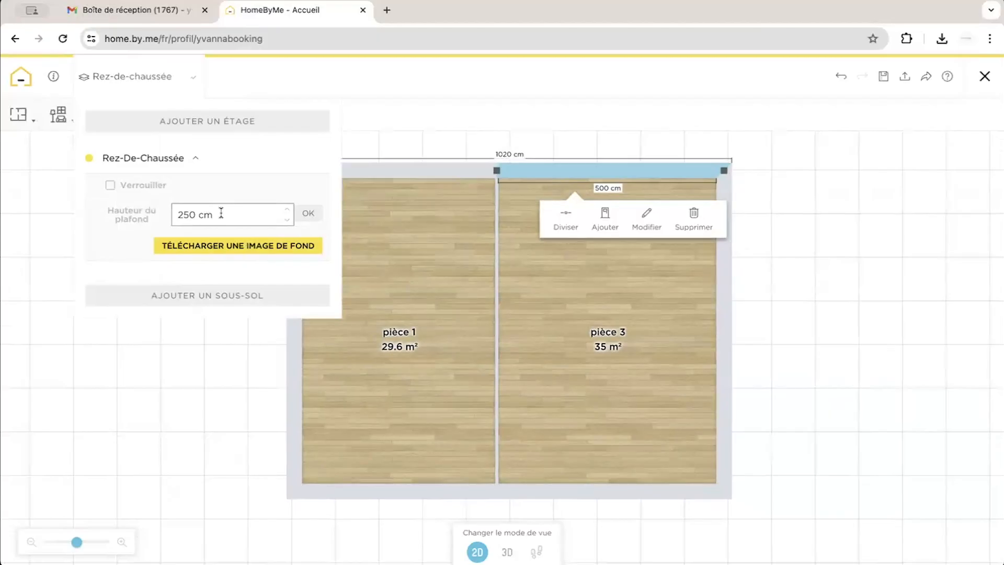
pyautogui.moveTo(221, 213); pyautogui.dragTo(150, 211)
pyautogui.write('300')
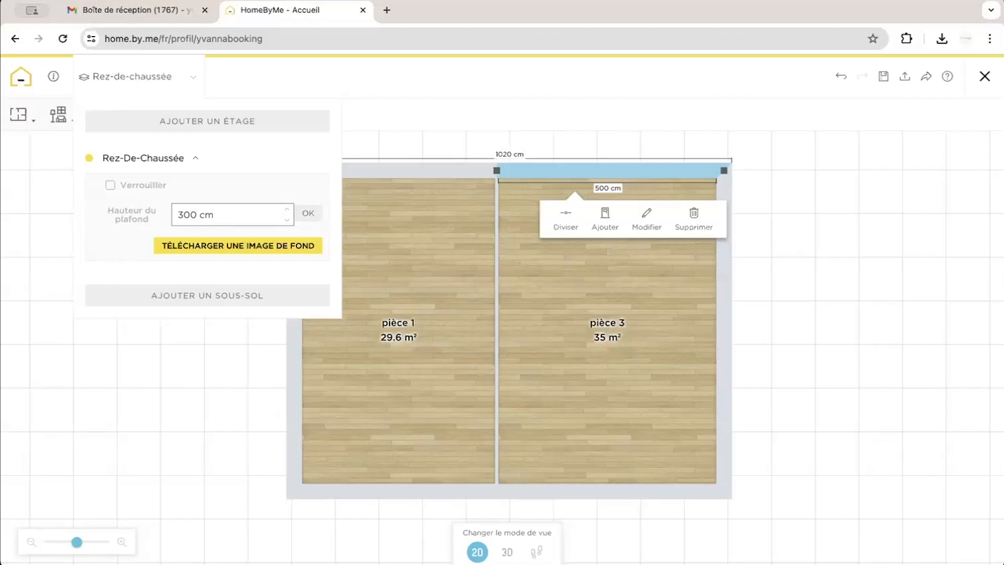
pyautogui.click(418, 152)
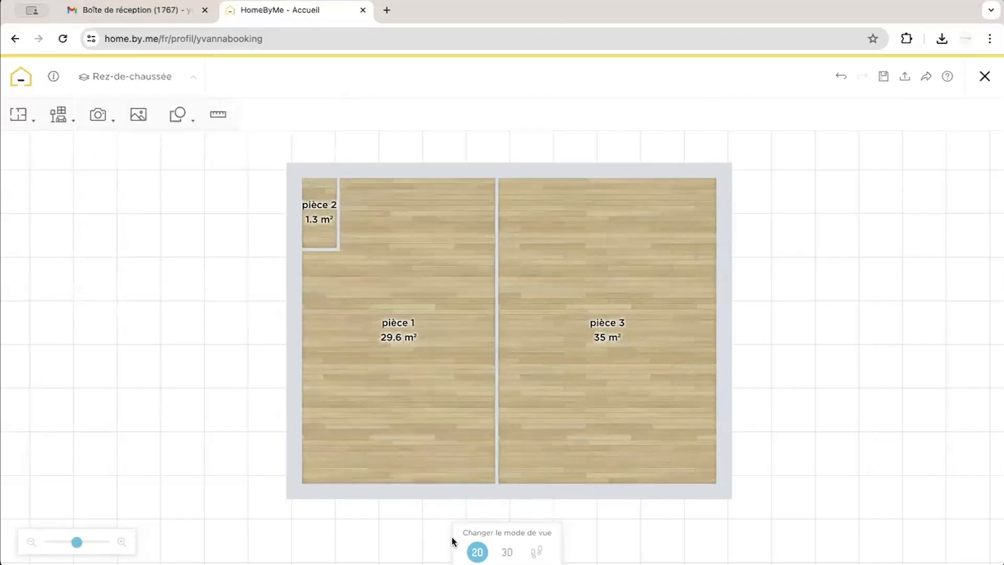
# Examine the walls and rooms in 3D, compare them with the 2D plan and return to the 3D view
pyautogui.click(507, 552)
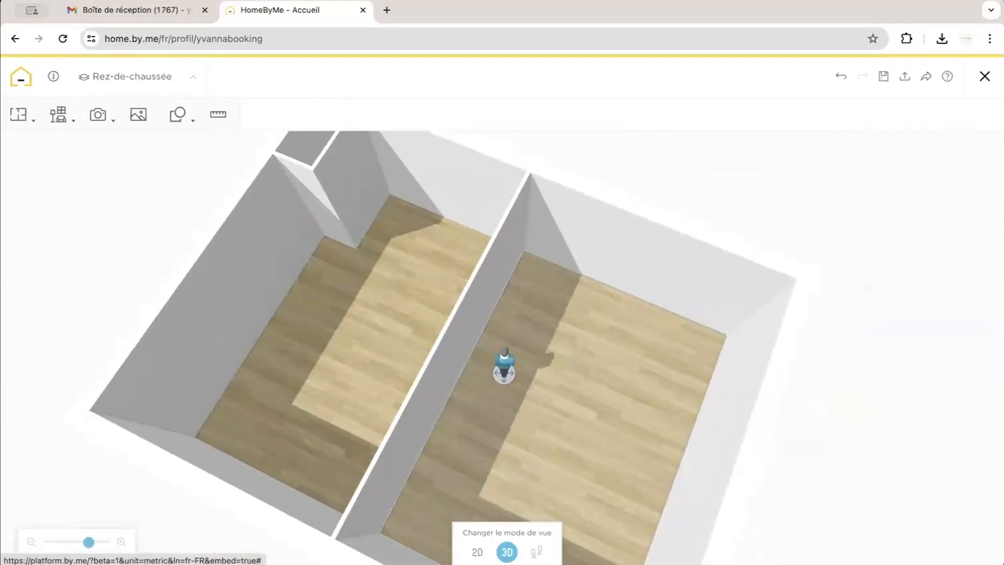
pyautogui.click(476, 552)
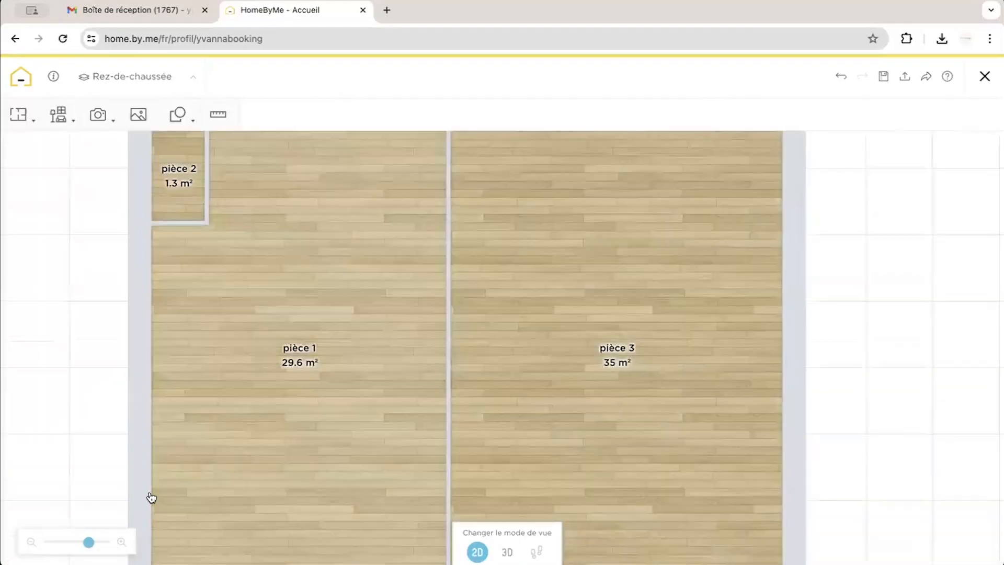
pyautogui.moveTo(90, 542); pyautogui.dragTo(82, 542)
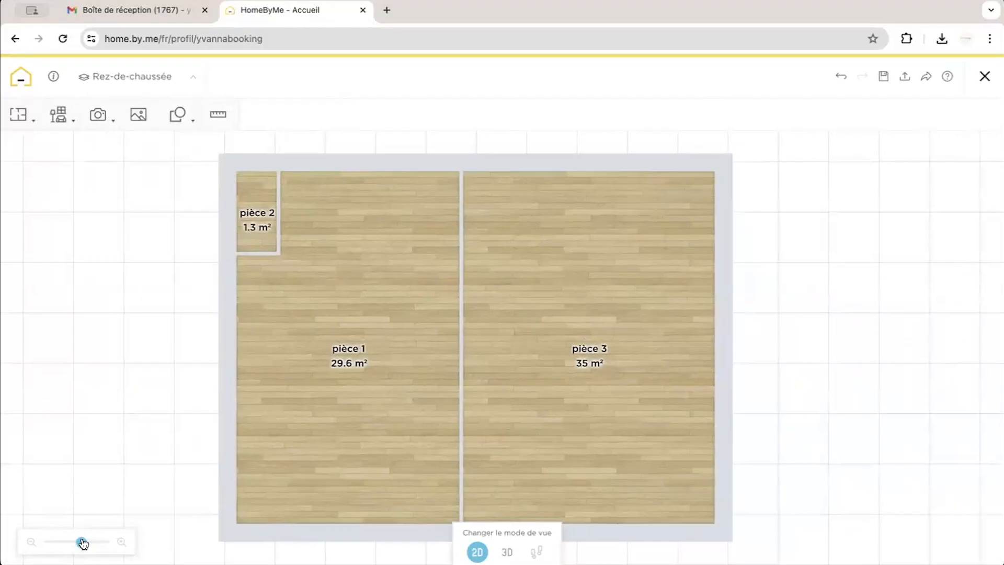
pyautogui.click(507, 552)
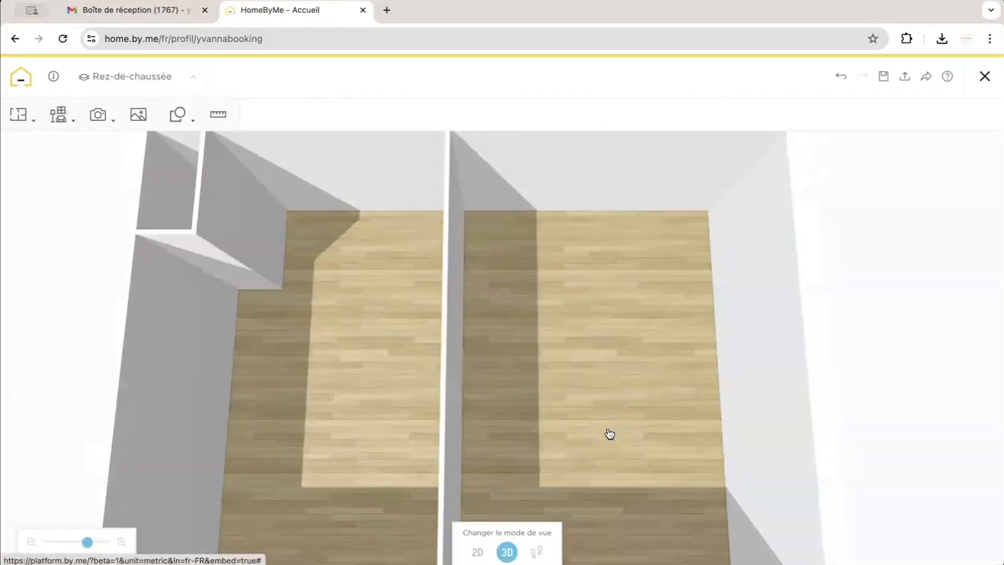
pyautogui.click(19, 113)
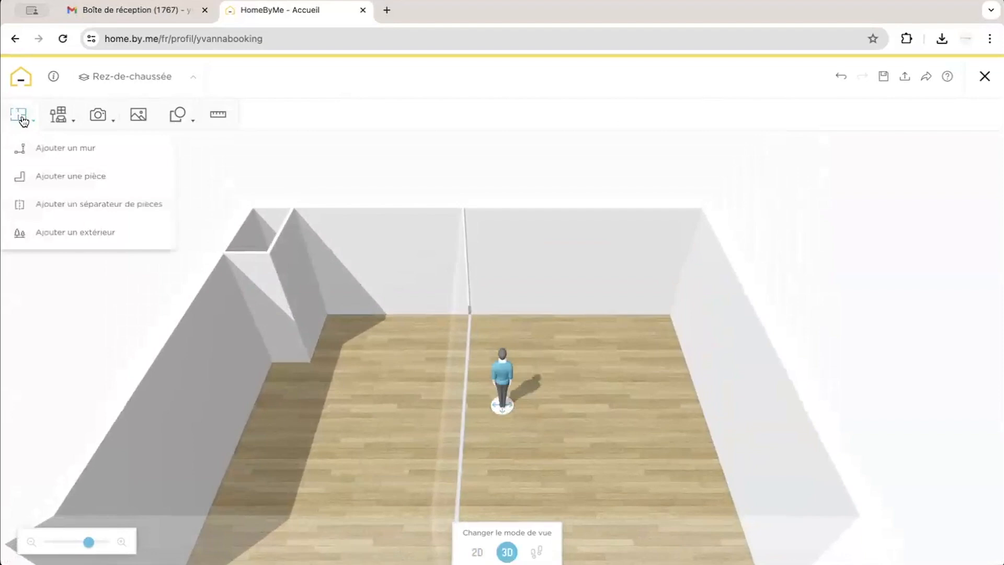
pyautogui.click(46, 145)
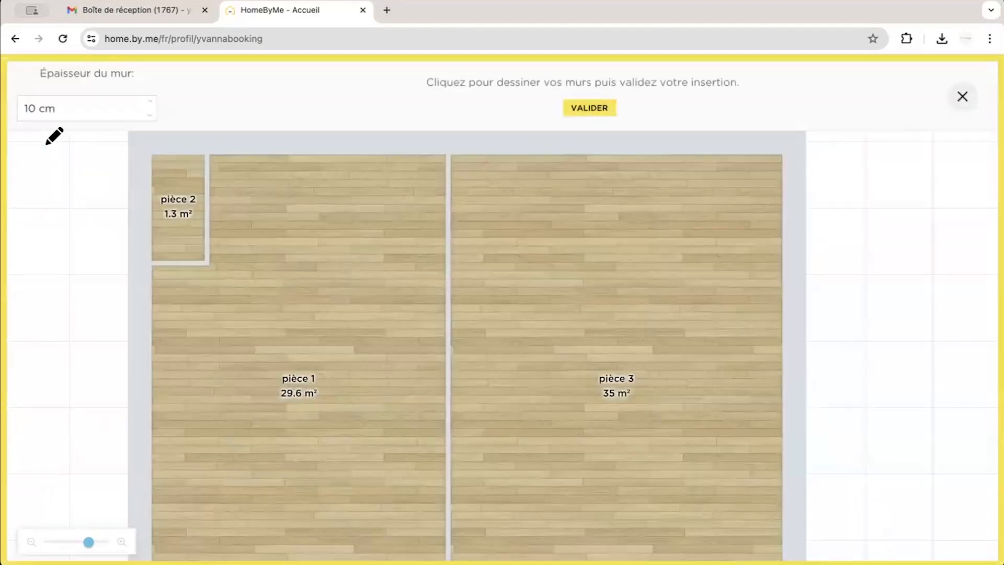
pyautogui.click(962, 97)
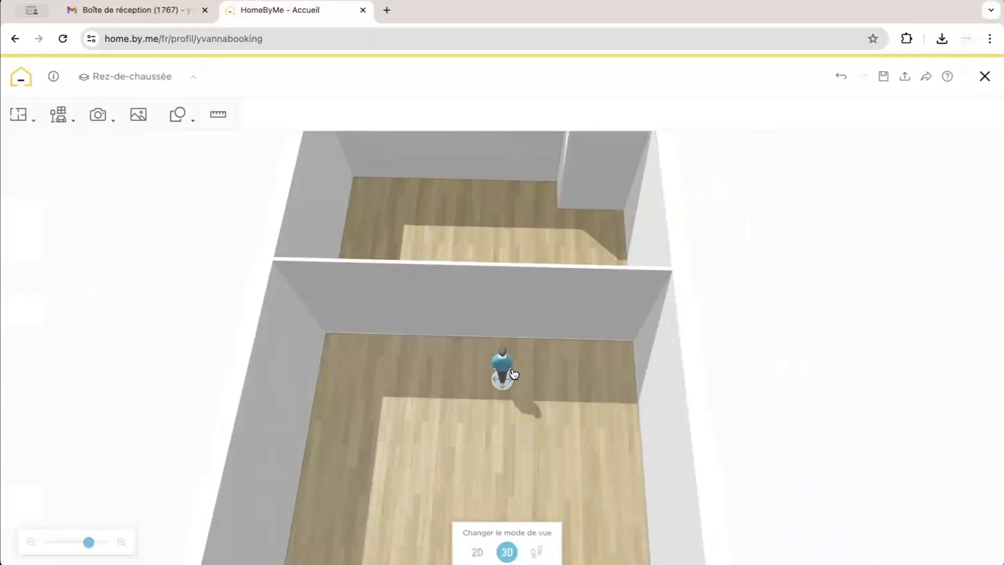
# Inspect the small corner room and the partitions in 3D from different angles, and return to the 2D plan
pyautogui.moveTo(514, 373); pyautogui.dragTo(592, 170)
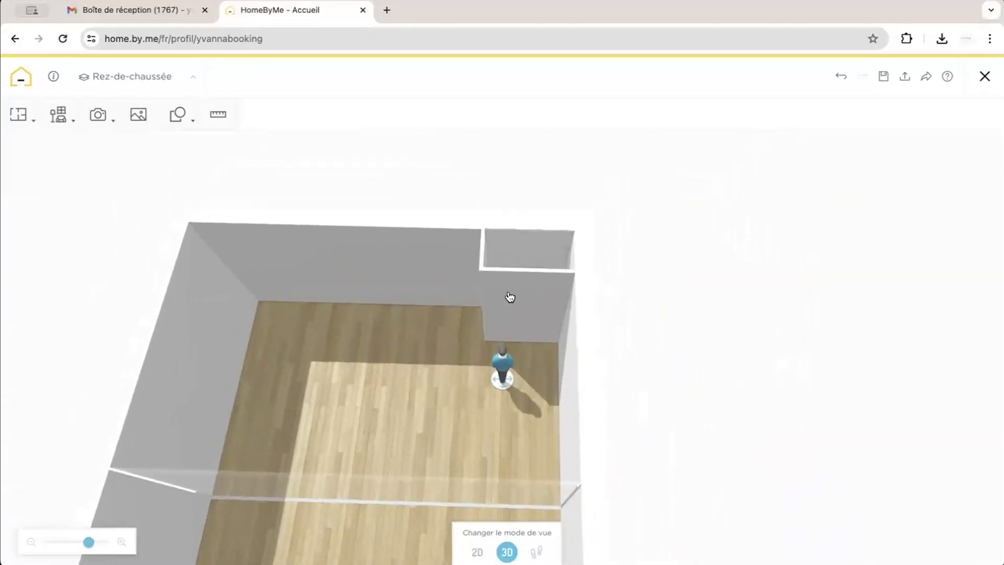
pyautogui.moveTo(496, 331); pyautogui.dragTo(477, 399)
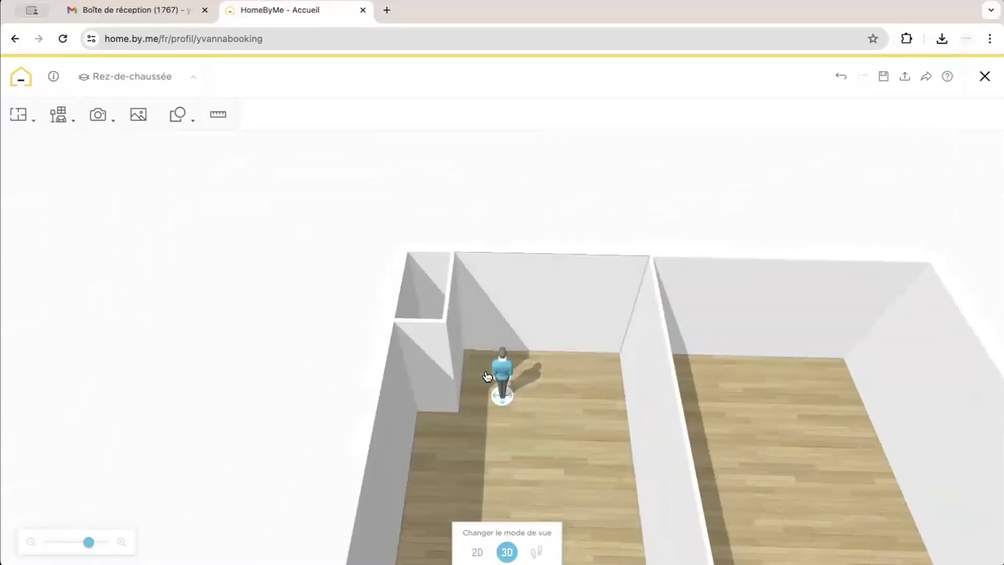
pyautogui.click(540, 474)
pyautogui.moveTo(88, 542); pyautogui.dragTo(98, 542)
pyautogui.moveTo(283, 419); pyautogui.dragTo(278, 457)
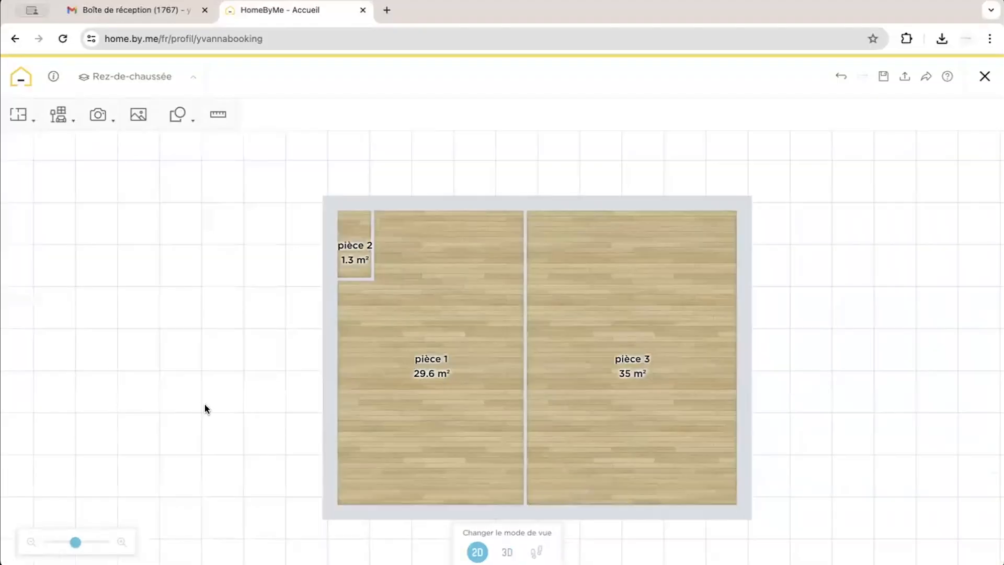
pyautogui.moveTo(218, 394); pyautogui.dragTo(163, 386)
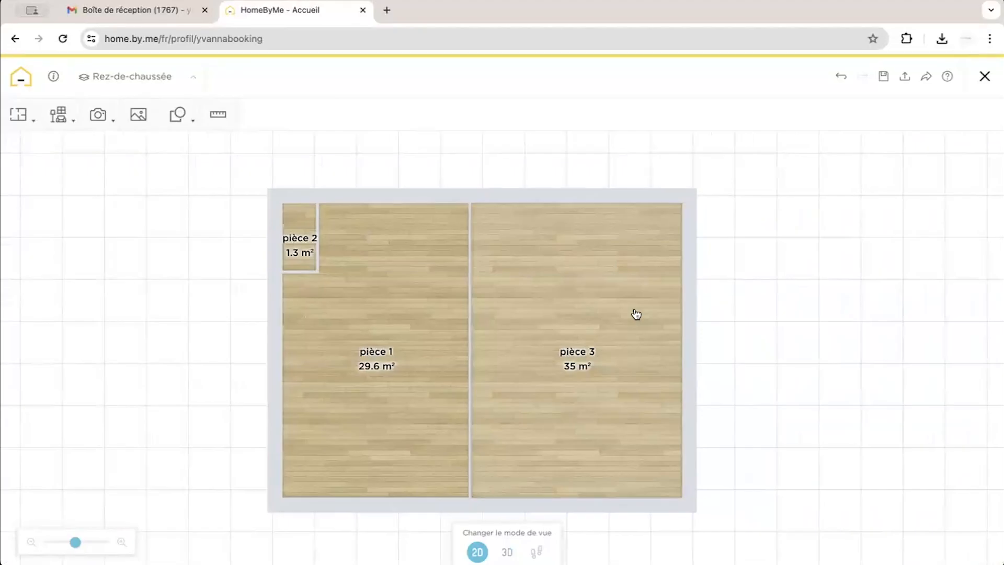
# Browse the construction catalogue's entry doors (Portes d'entrée) and filter them to the GENERIQUE brand
pyautogui.click(62, 120)
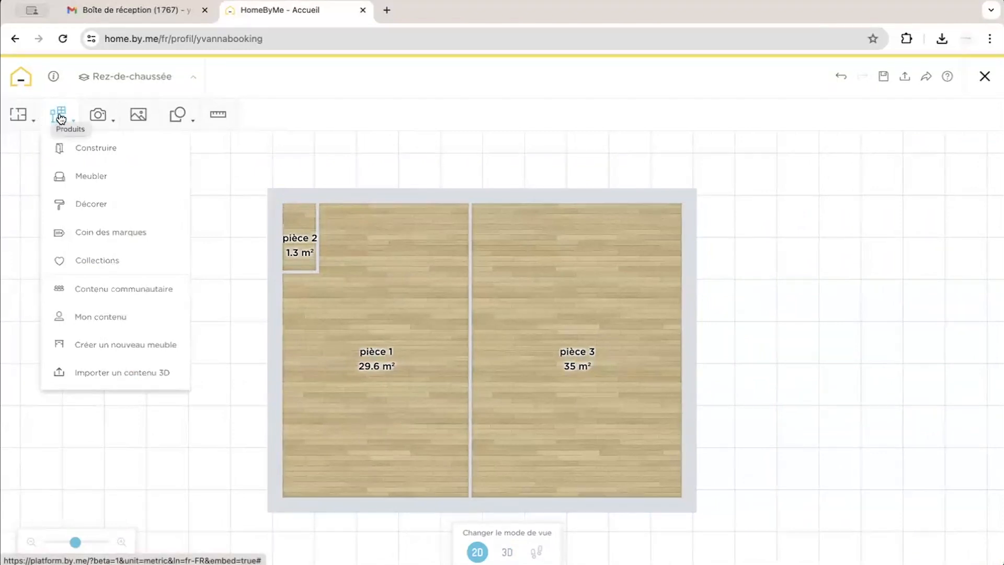
pyautogui.click(82, 151)
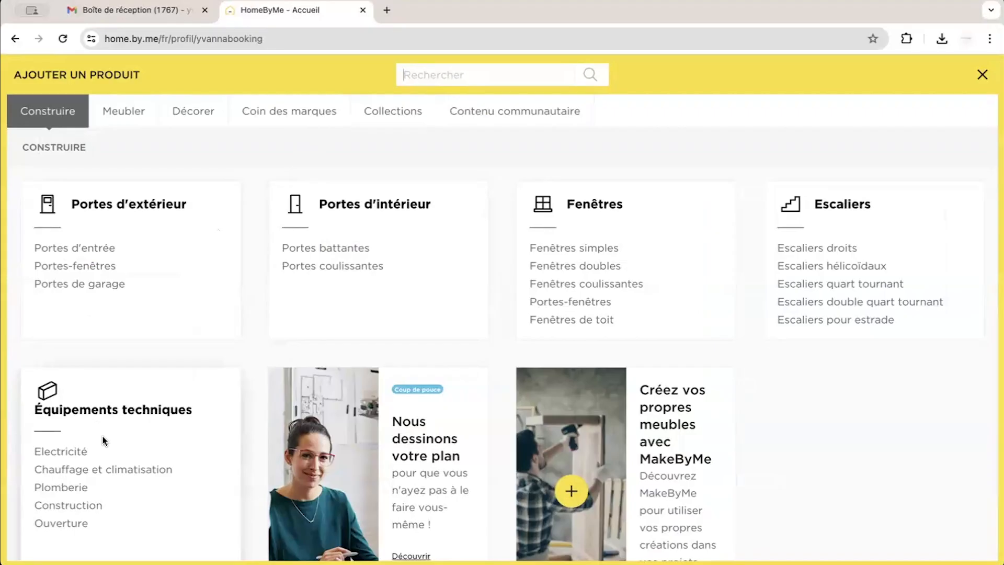
pyautogui.click(59, 249)
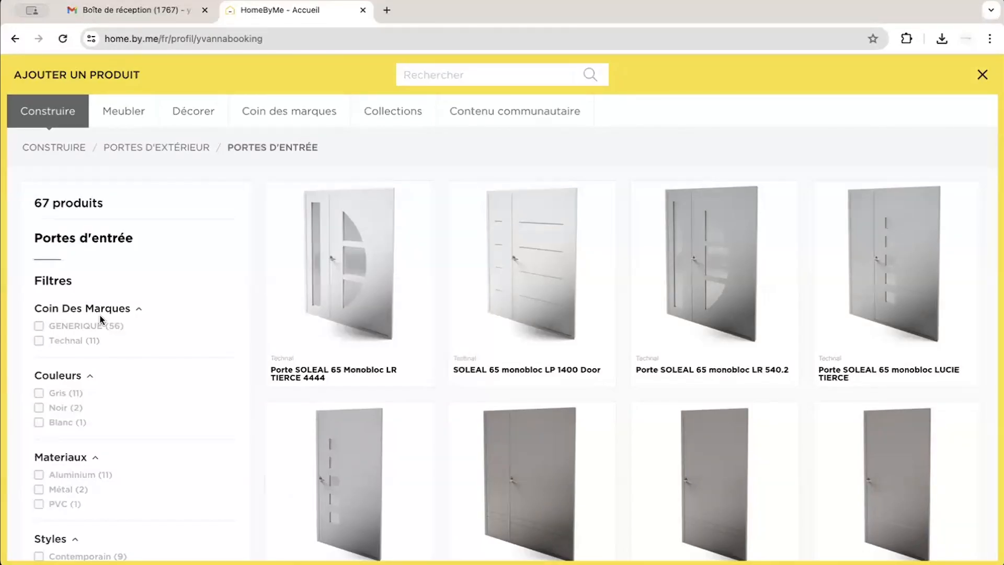
pyautogui.moveTo(433, 312)
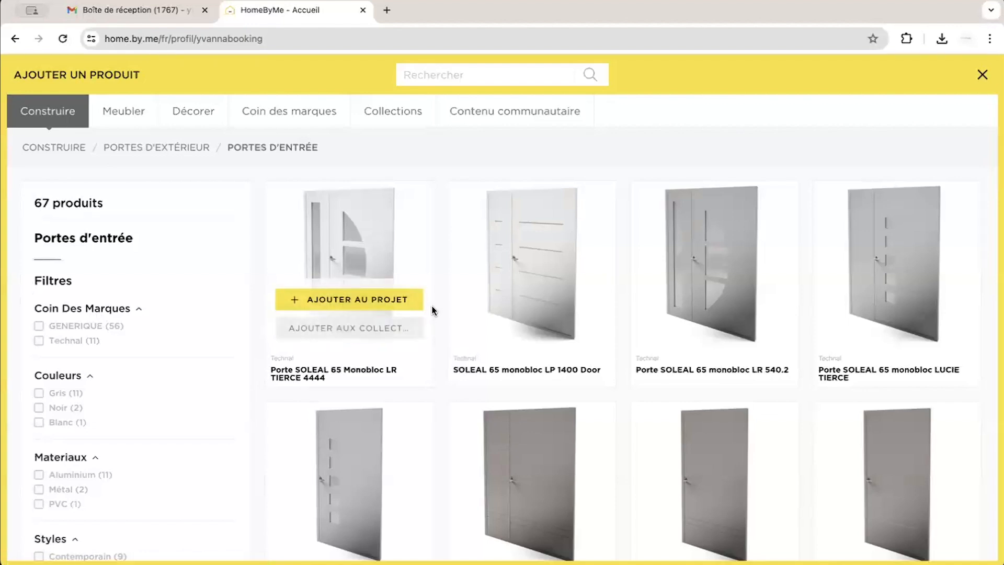
pyautogui.click(75, 331)
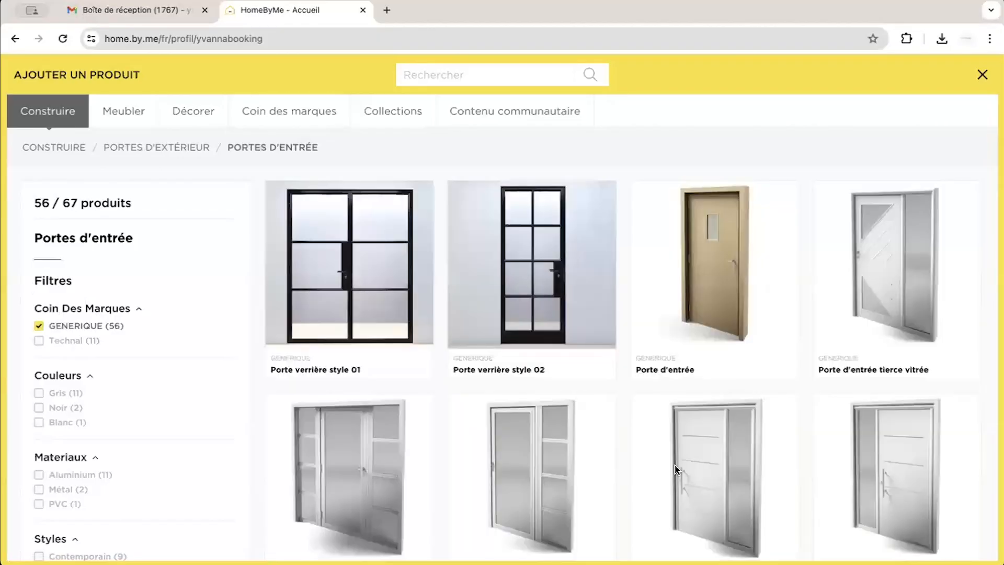
# Add the plain white GENERIQUE Porte d'entrée with a visible frame to the project and place it inside pièce 1
pyautogui.scroll(-2, 675, 465)
pyautogui.scroll(-20, 675, 471)
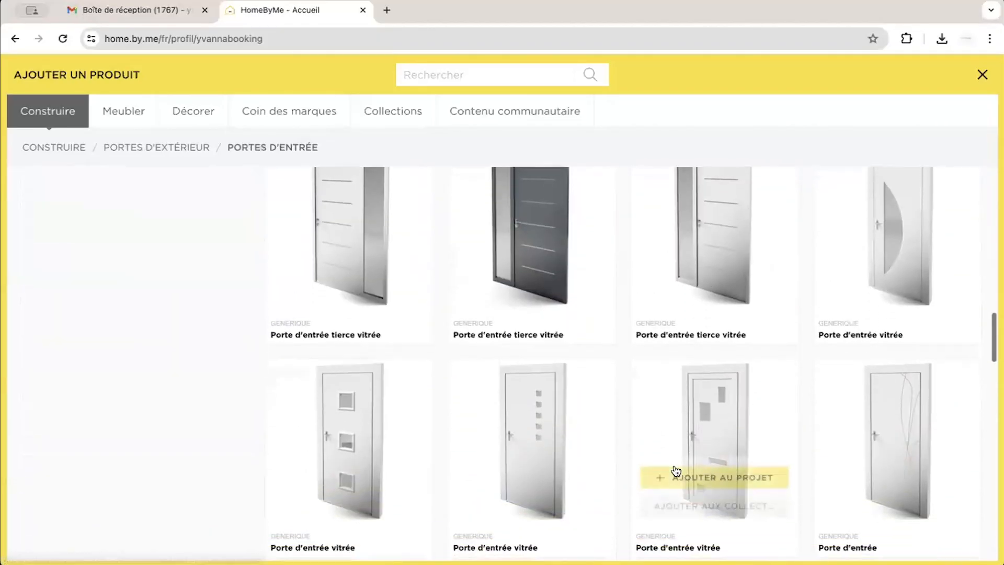
pyautogui.scroll(-15, 676, 470)
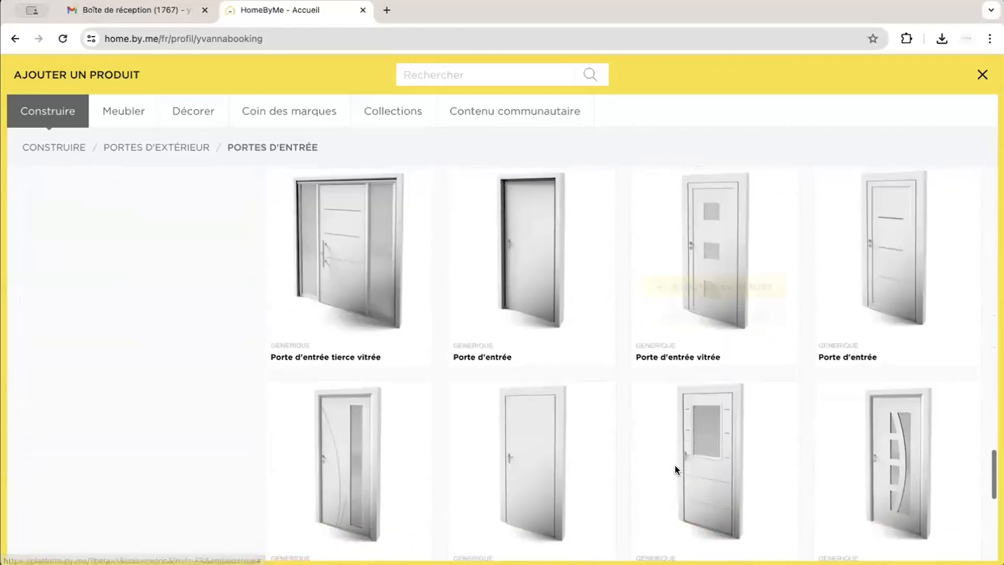
pyautogui.scroll(-2, 675, 465)
pyautogui.moveTo(516, 299)
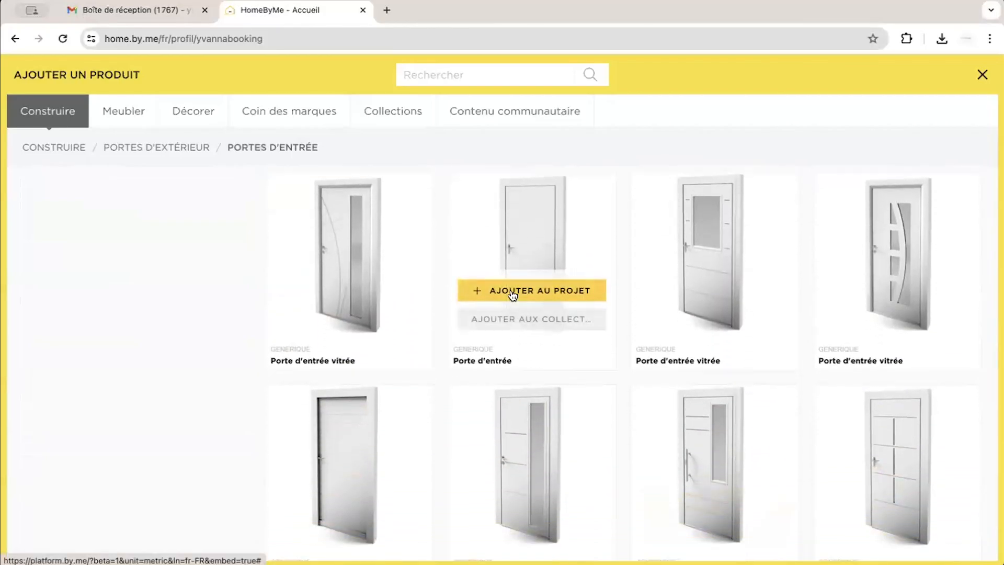
pyautogui.click(512, 296)
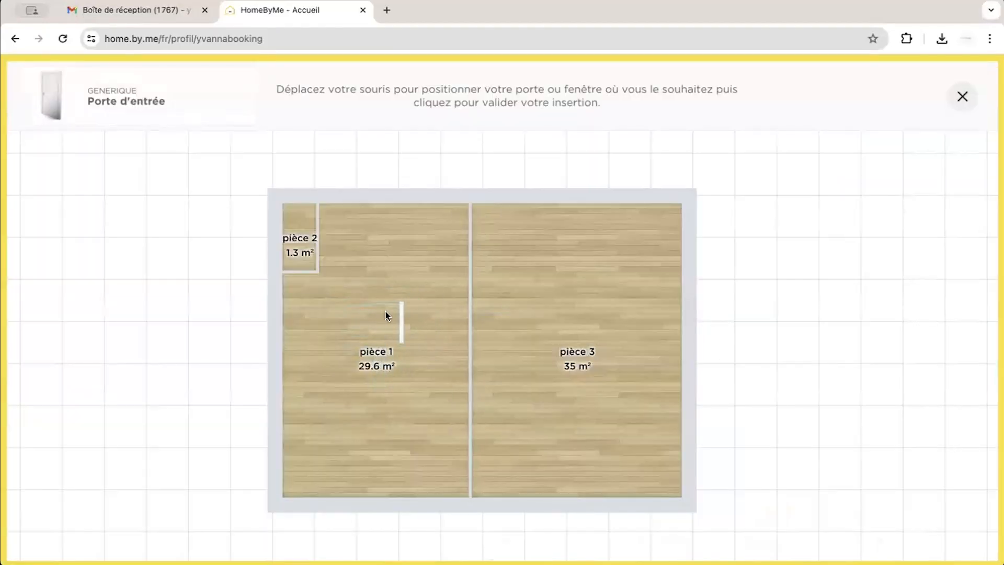
pyautogui.click(422, 320)
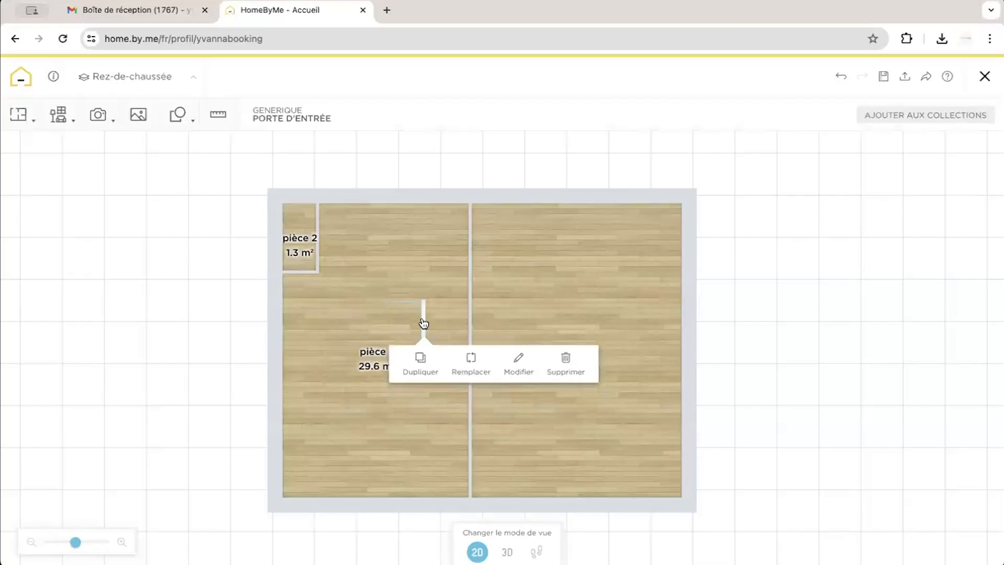
# Move the entry door into pièce 1's upper outer wall, about 38 cm from pièce 2's partition
pyautogui.moveTo(423, 323); pyautogui.dragTo(370, 333)
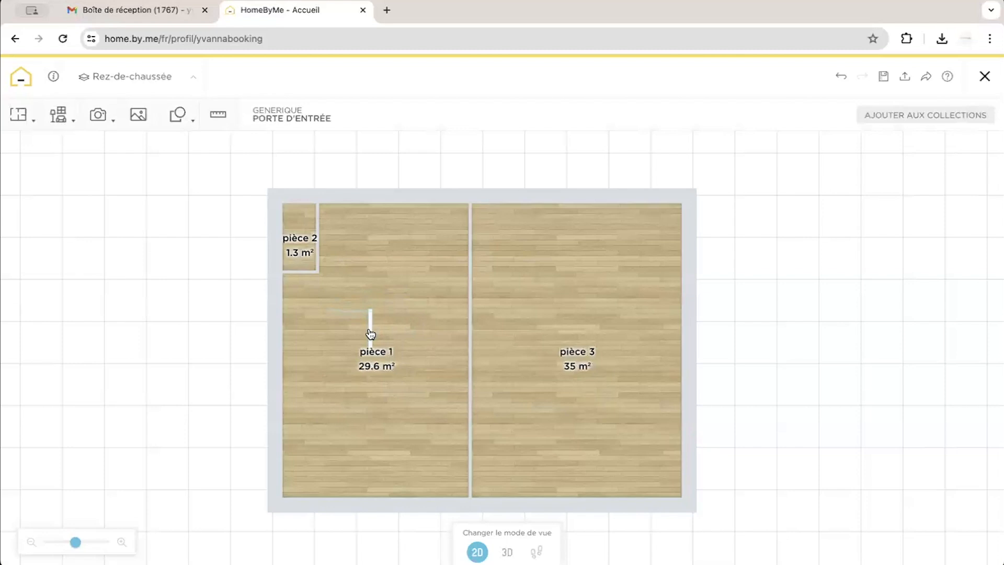
pyautogui.moveTo(370, 333); pyautogui.dragTo(281, 321)
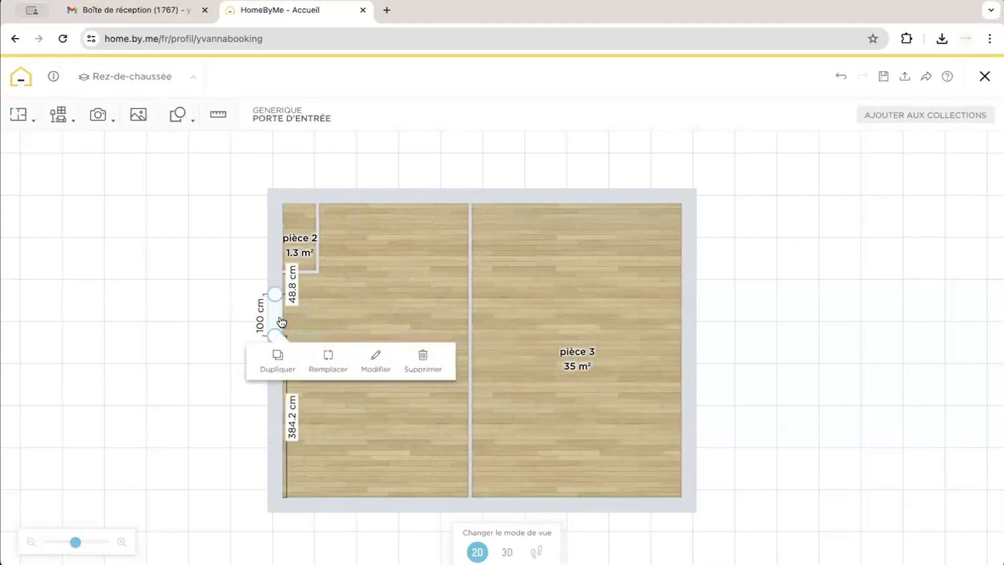
pyautogui.click(271, 320)
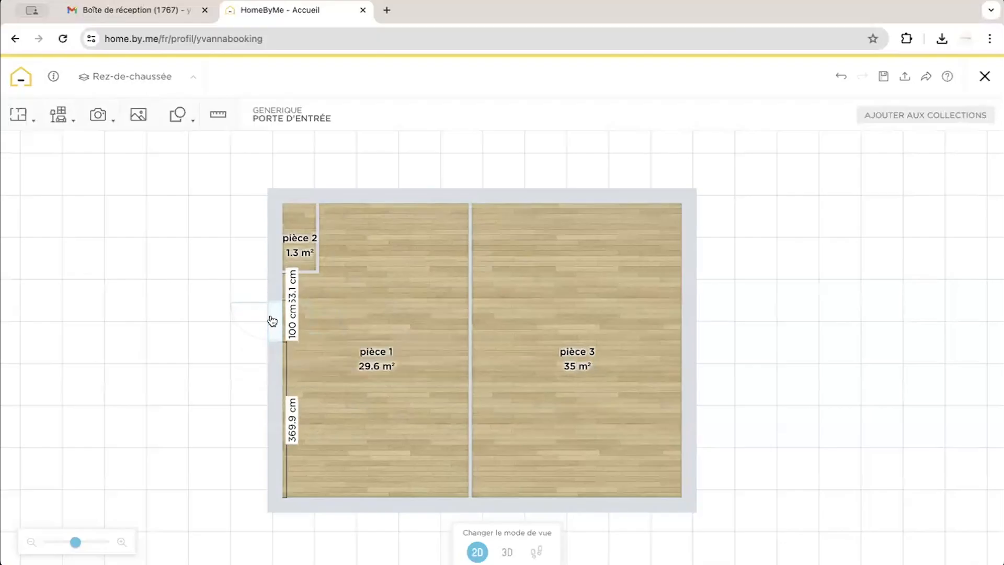
pyautogui.moveTo(360, 242); pyautogui.dragTo(352, 213)
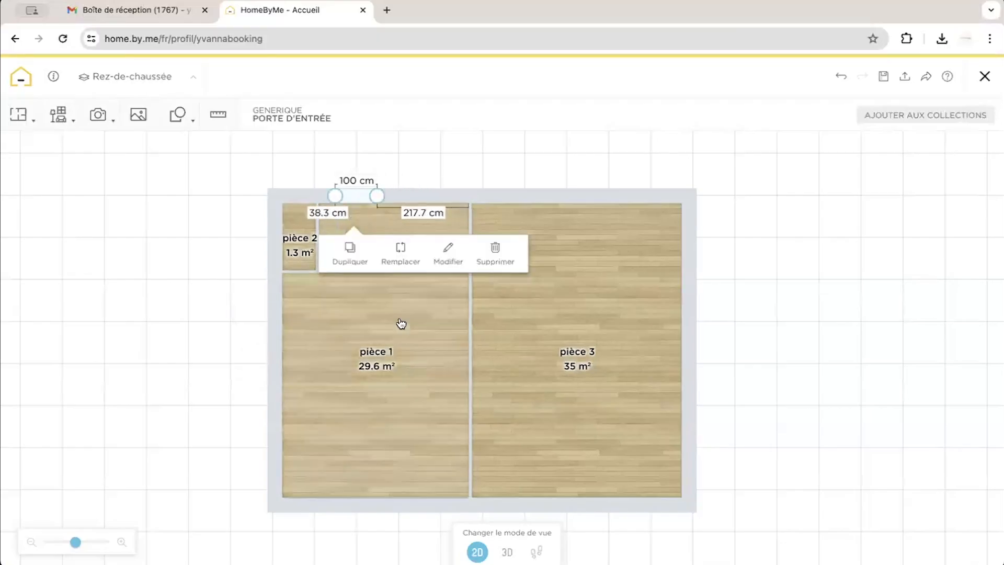
# Set the entry door's width to 110 cm and its height to 220 cm
pyautogui.click(417, 313)
pyautogui.moveTo(76, 542); pyautogui.dragTo(89, 542)
pyautogui.click(356, 276)
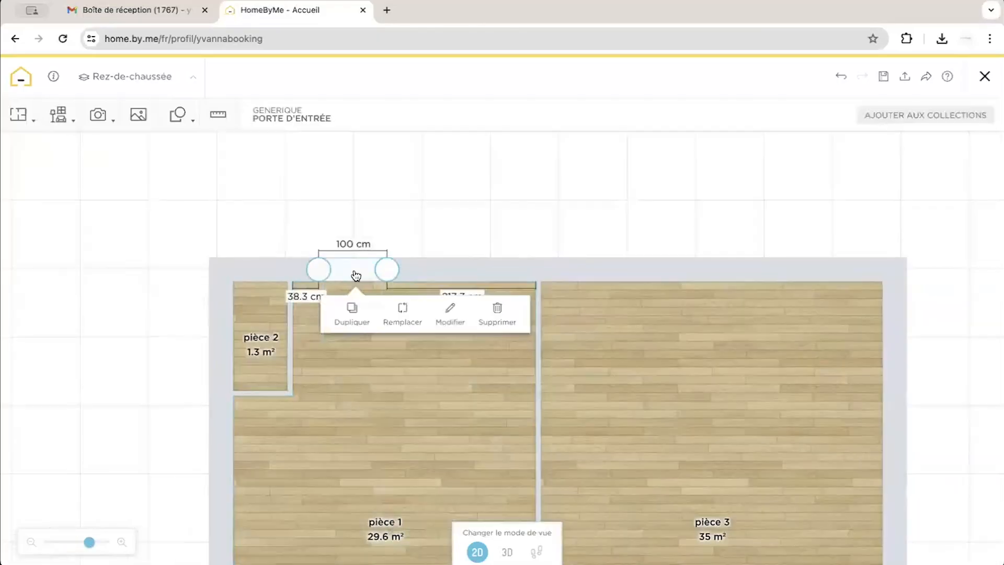
pyautogui.moveTo(414, 294); pyautogui.dragTo(413, 420)
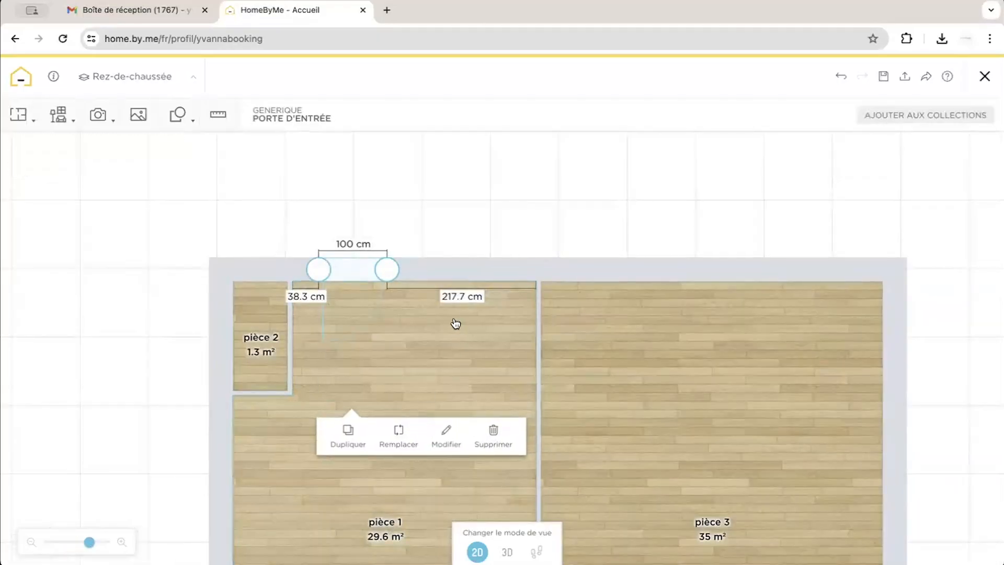
pyautogui.click(453, 297)
pyautogui.click(446, 442)
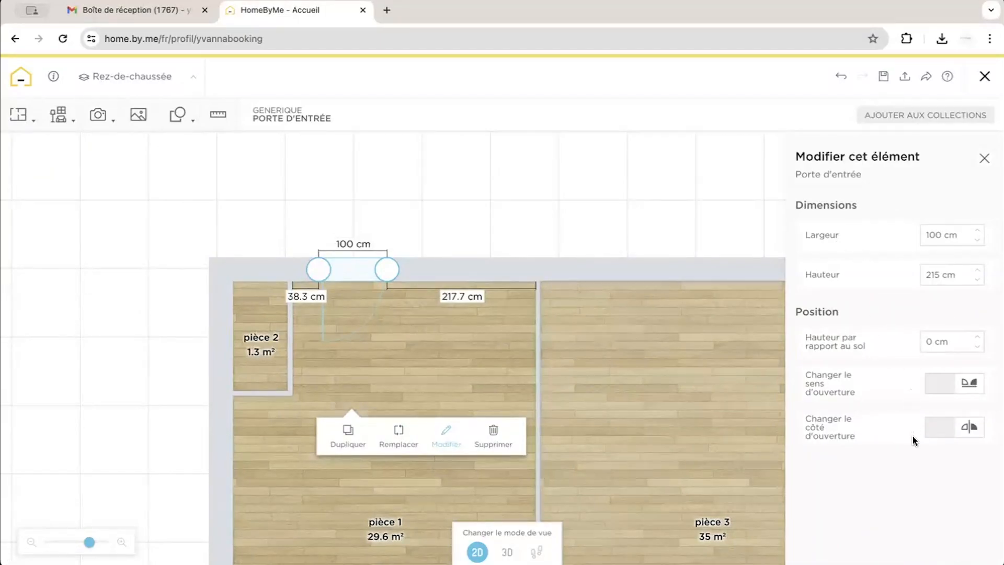
pyautogui.click(959, 235)
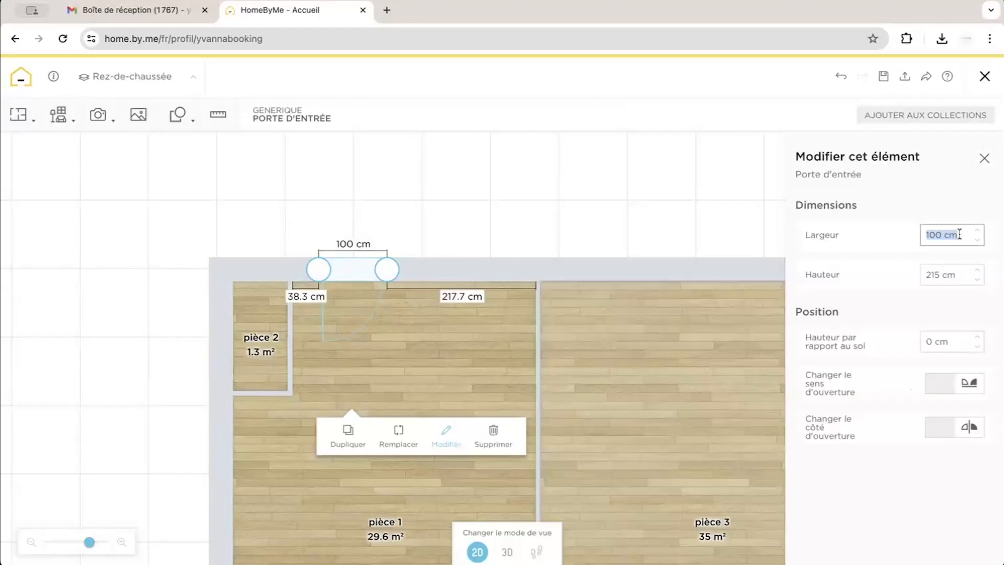
pyautogui.write('110')
pyautogui.press('Return')
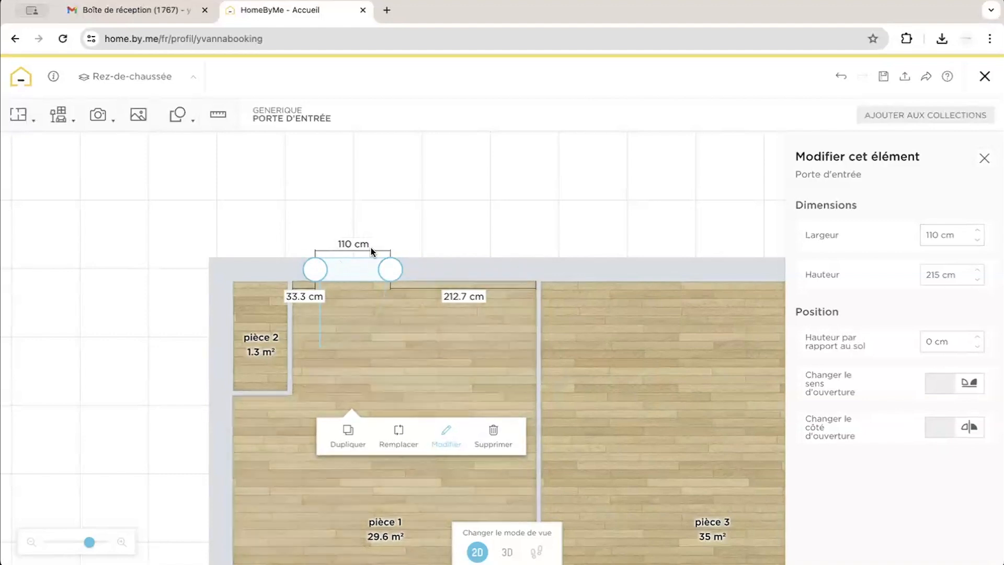
pyautogui.click(950, 270)
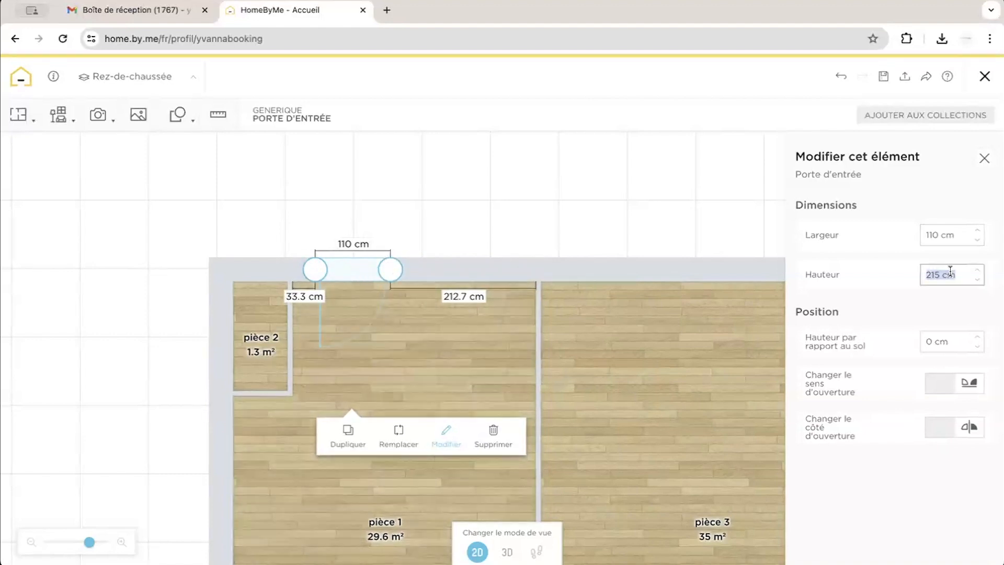
pyautogui.write('220')
pyautogui.press('Return')
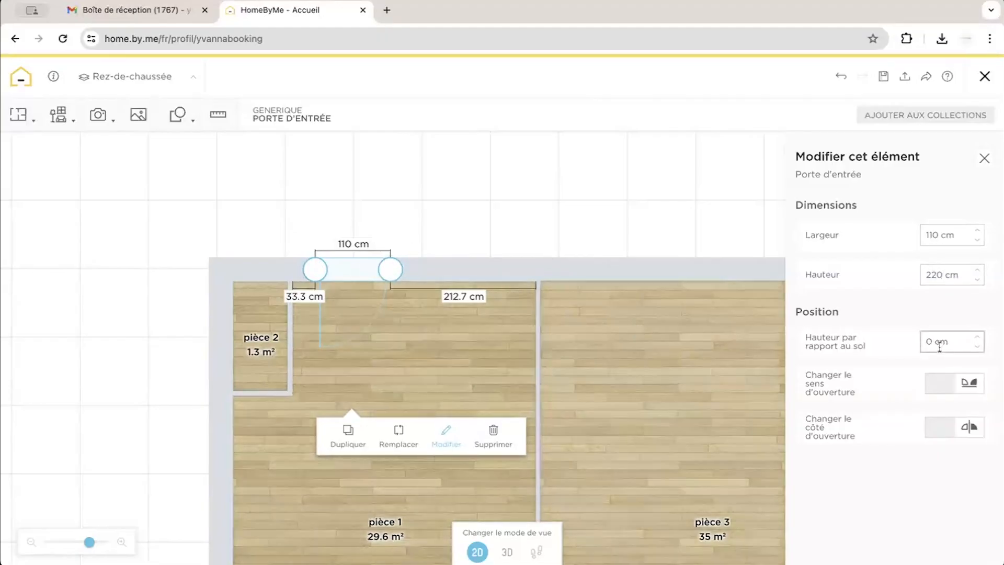
# In 3D, try a height above the floor of 10 cm for the entry door, and set it back to 0 cm
pyautogui.click(507, 552)
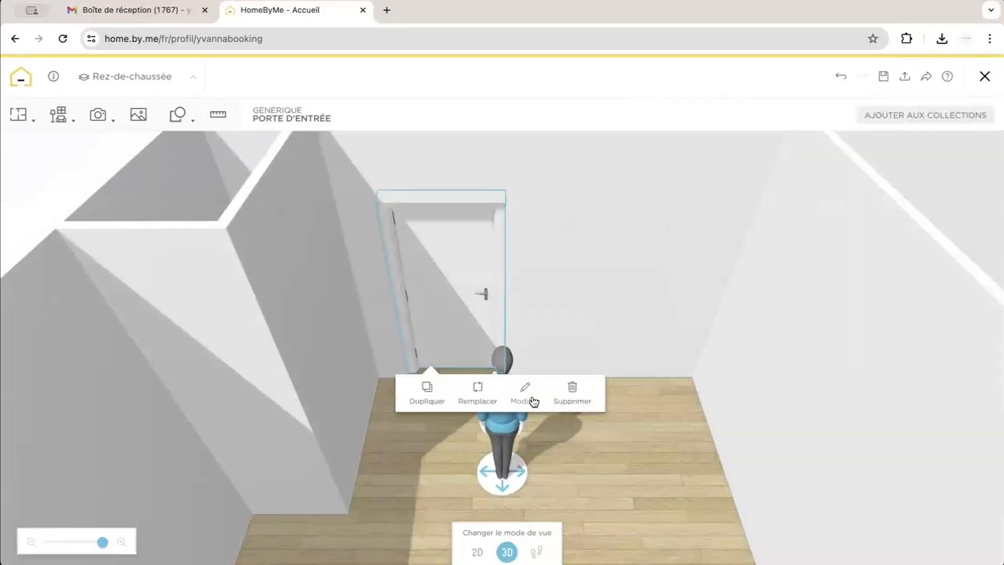
pyautogui.click(533, 401)
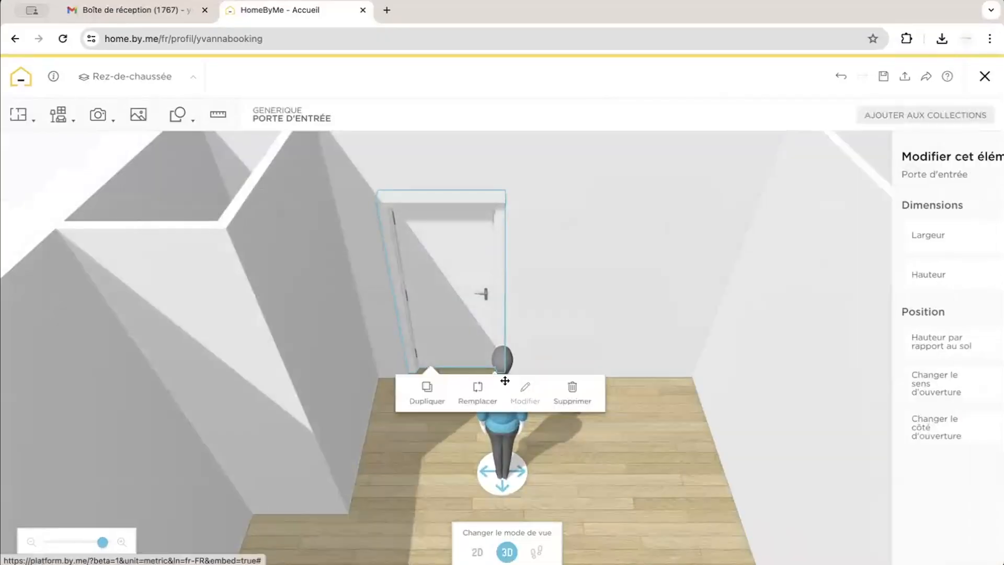
pyautogui.click(953, 345)
pyautogui.write('10')
pyautogui.press('Return')
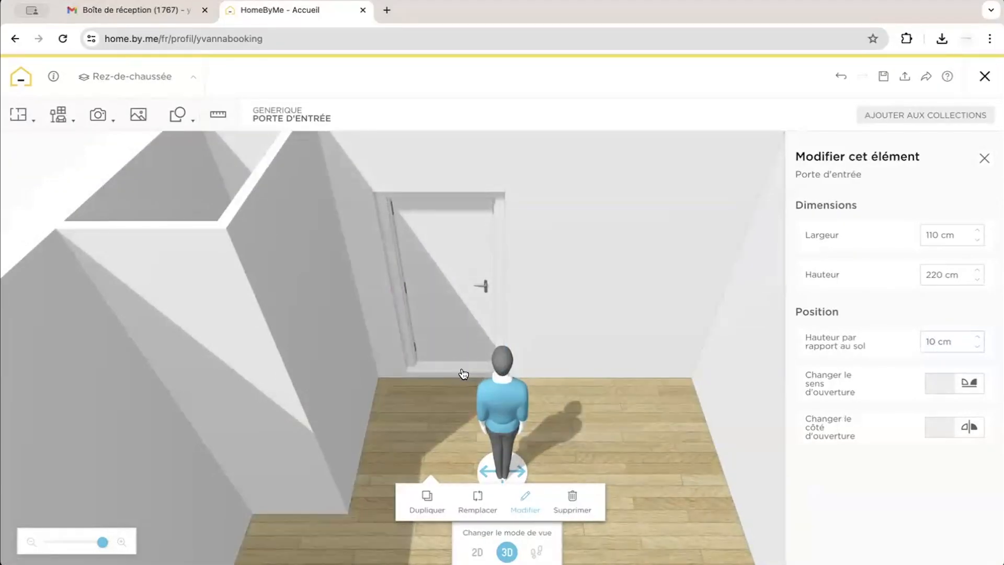
pyautogui.click(950, 342)
pyautogui.write('0')
pyautogui.press('Return')
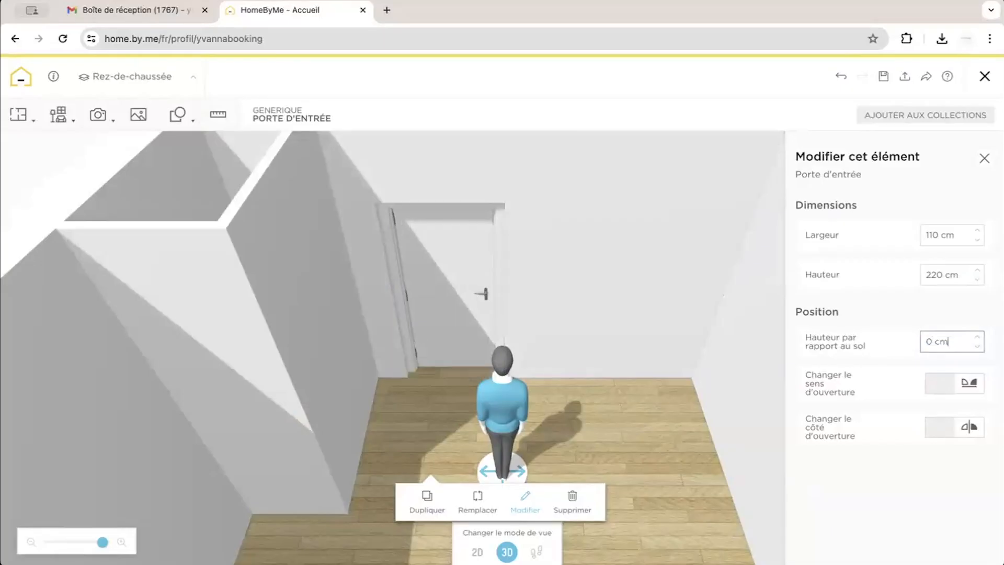
# Try the entry door's alternative opening direction and opening side, returning both to their original settings
pyautogui.click(943, 386)
pyautogui.click(968, 384)
pyautogui.click(945, 384)
pyautogui.click(968, 385)
pyautogui.click(964, 426)
pyautogui.click(943, 426)
pyautogui.click(961, 426)
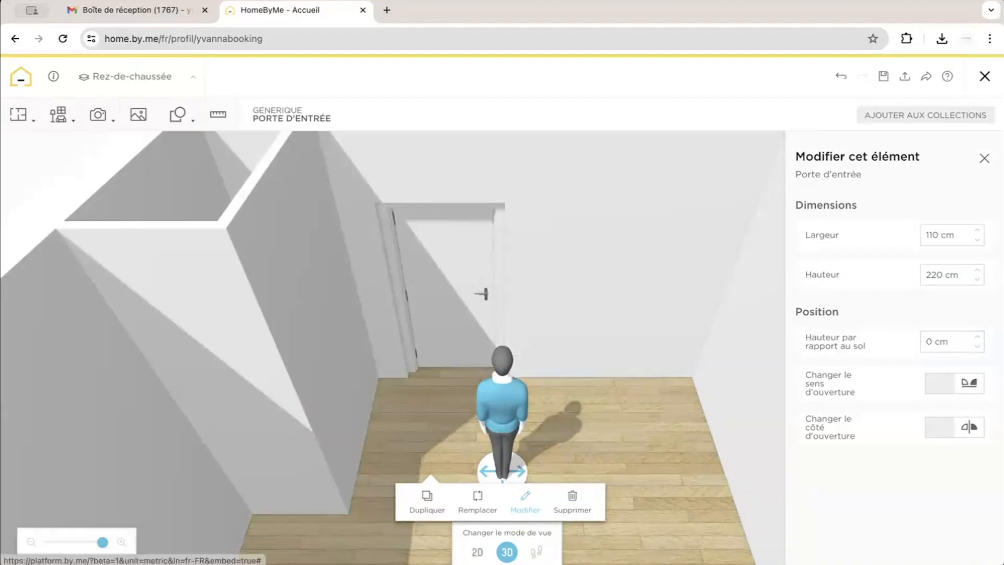
# In the 2D plan, set the distance between the entry door and pièce 2's partition to 20 cm
pyautogui.click(477, 551)
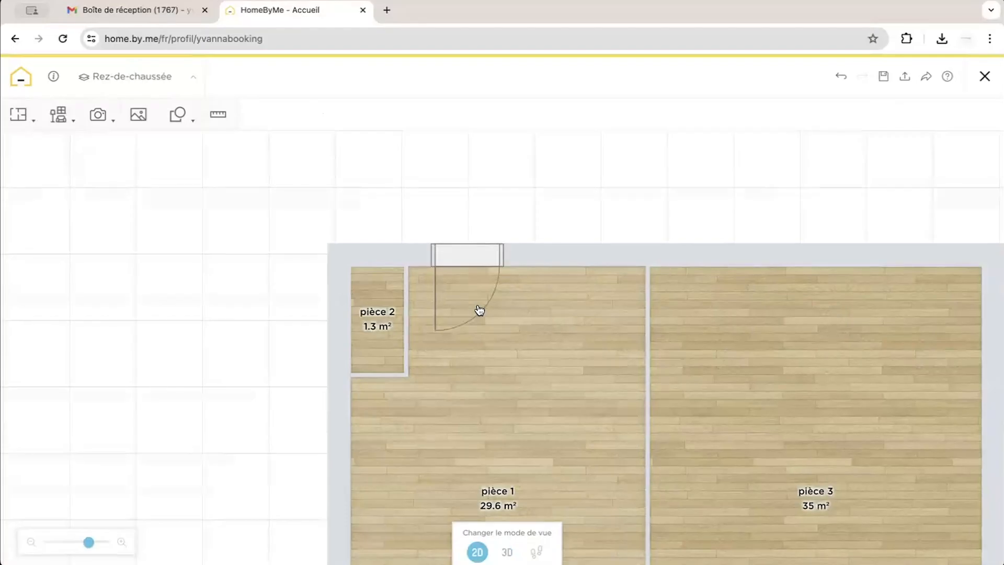
pyautogui.click(480, 263)
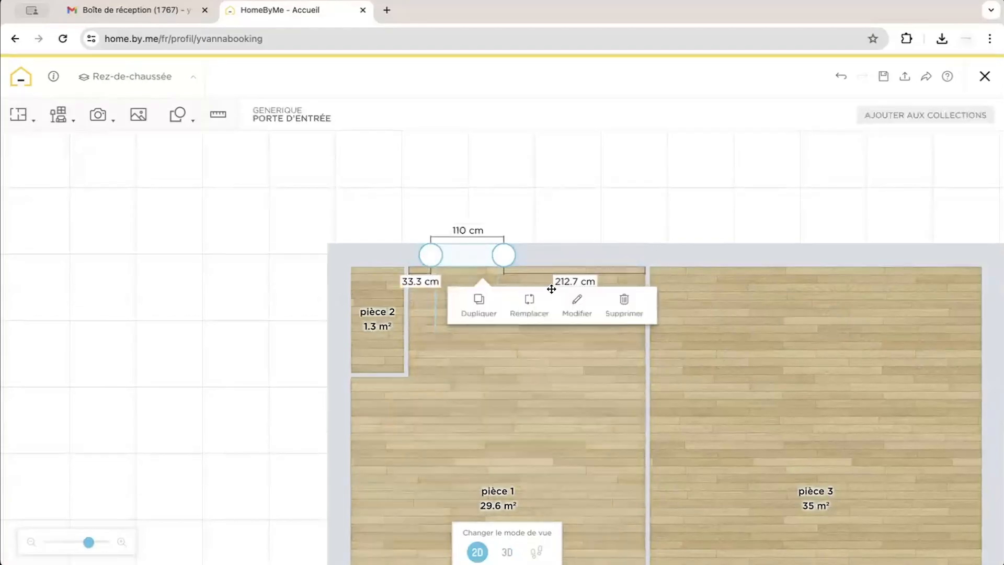
pyautogui.click(572, 286)
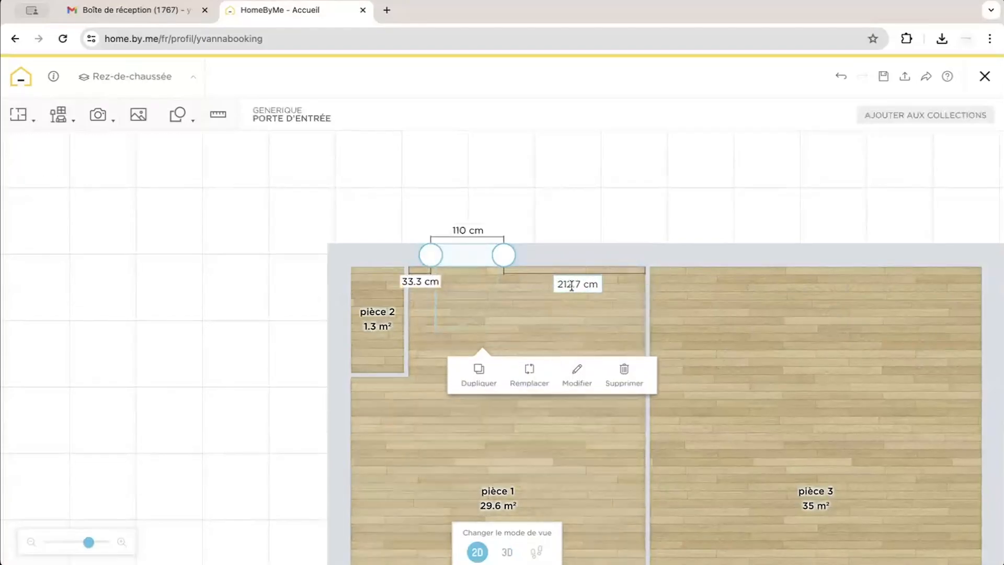
pyautogui.click(418, 283)
pyautogui.click(417, 283)
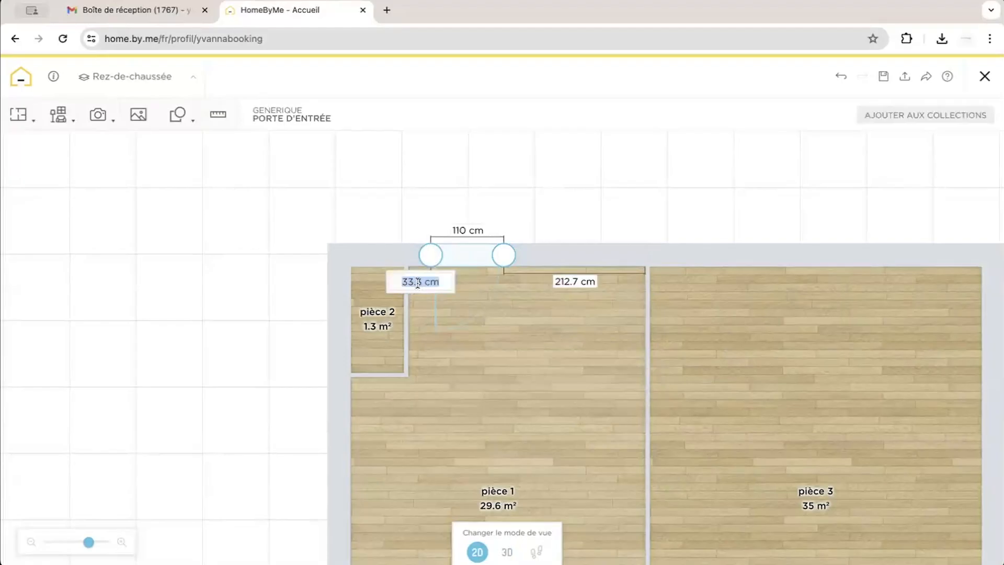
pyautogui.write('20')
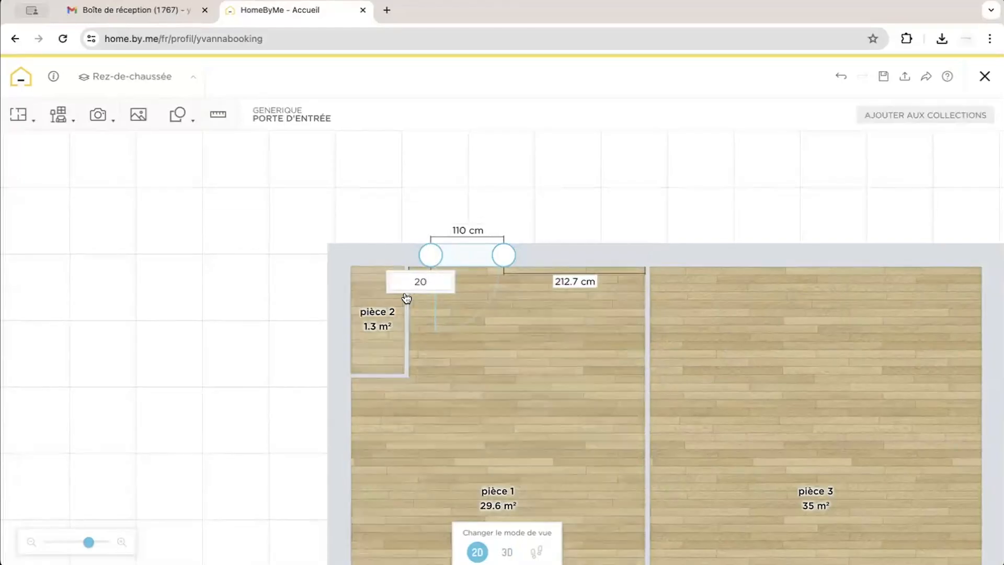
pyautogui.press('Return')
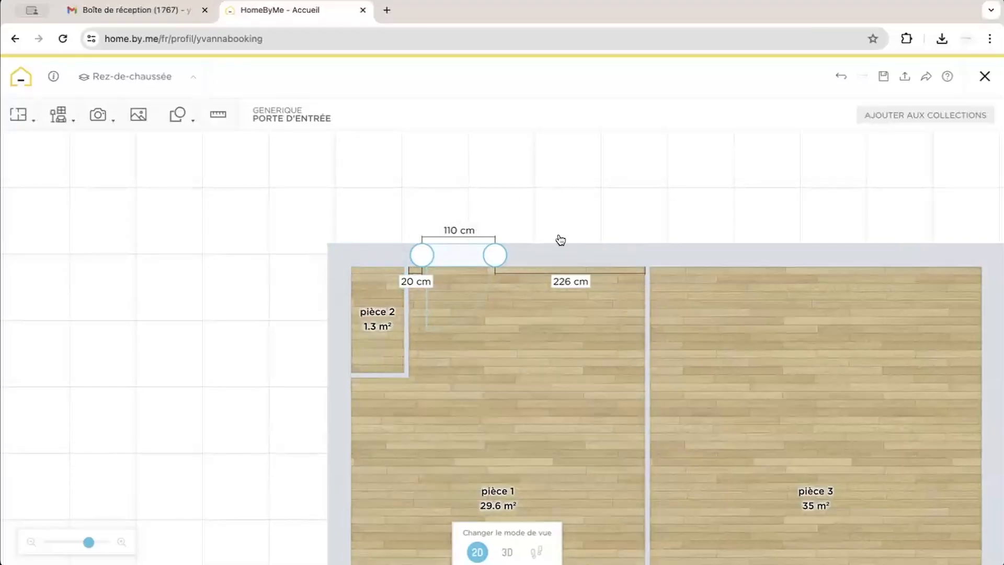
# Review the entry door's dimension and position settings, and leave them by selecting pièce 1
pyautogui.click(462, 256)
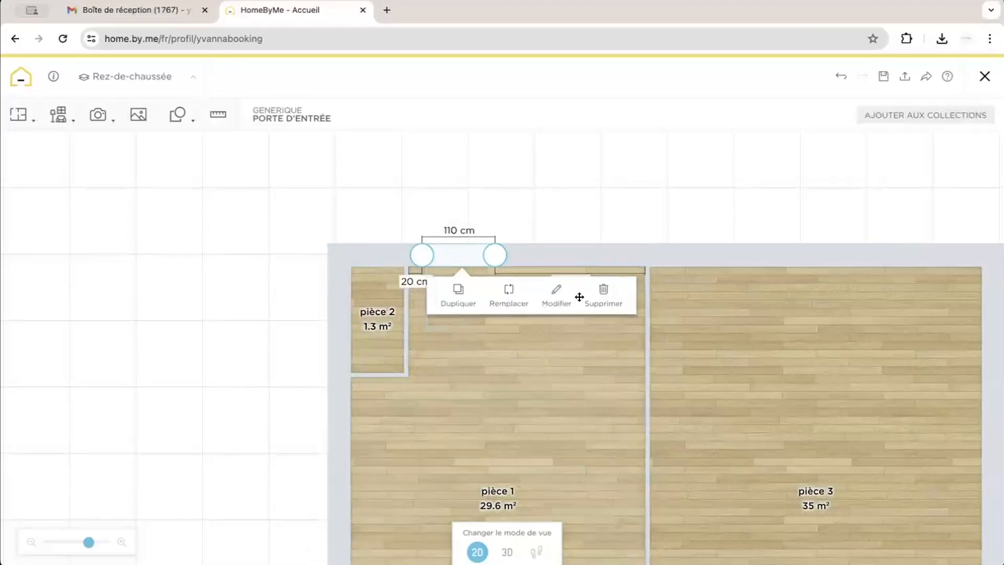
pyautogui.click(556, 290)
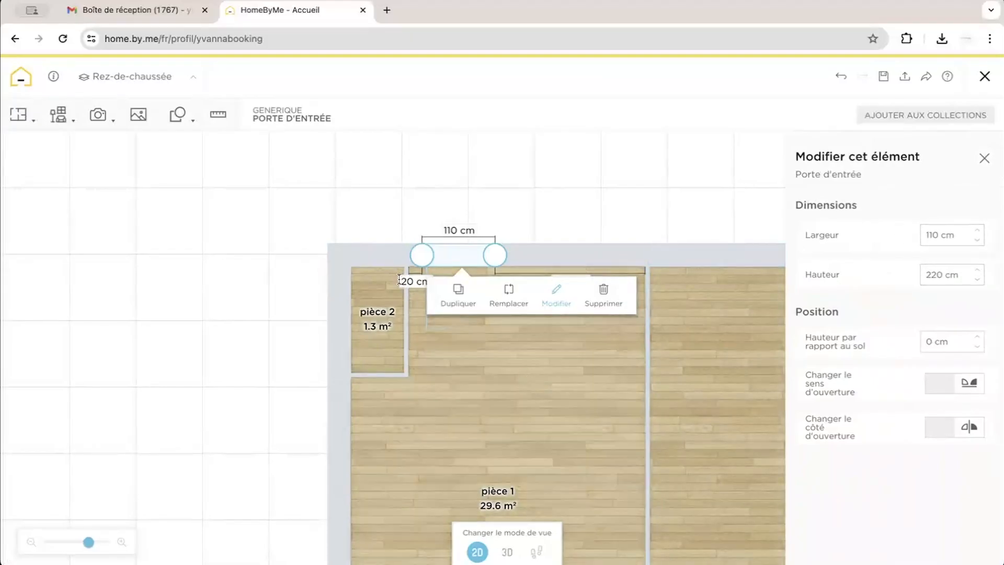
pyautogui.click(485, 252)
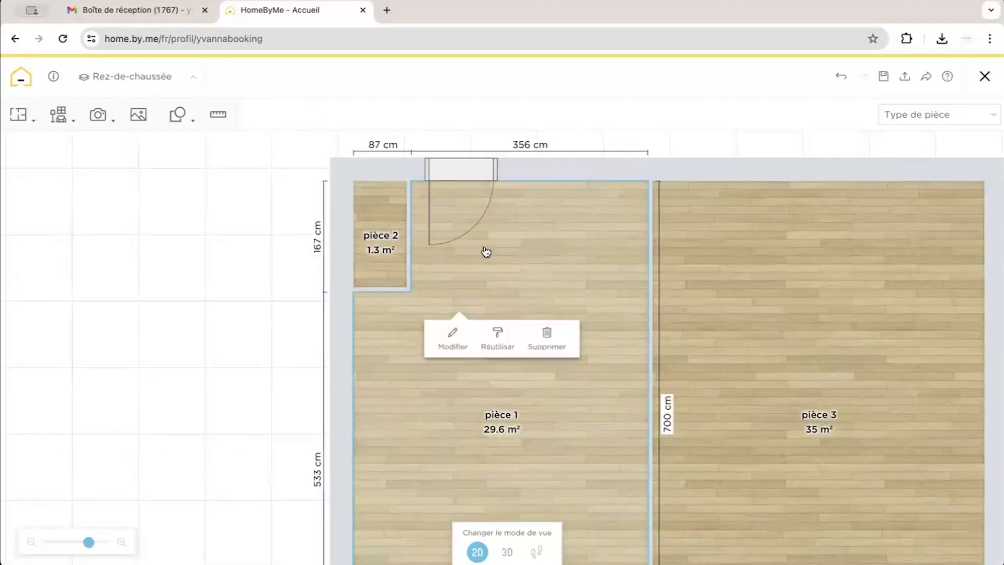
# Browse the catalogue's hinged interior doors (Portes battantes) and filter them to the GENERIQUE brand
pyautogui.click(60, 117)
pyautogui.click(90, 146)
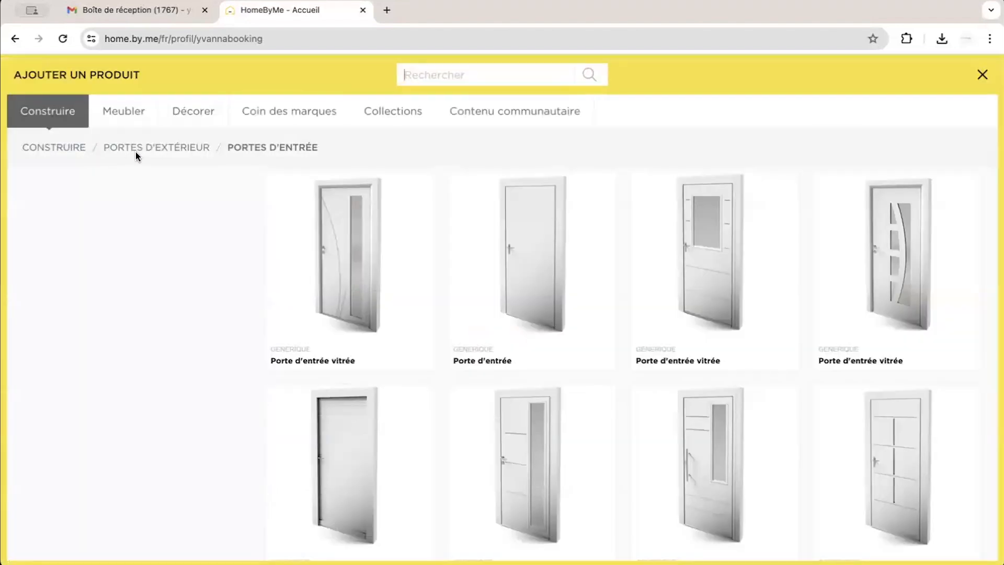
pyautogui.click(80, 149)
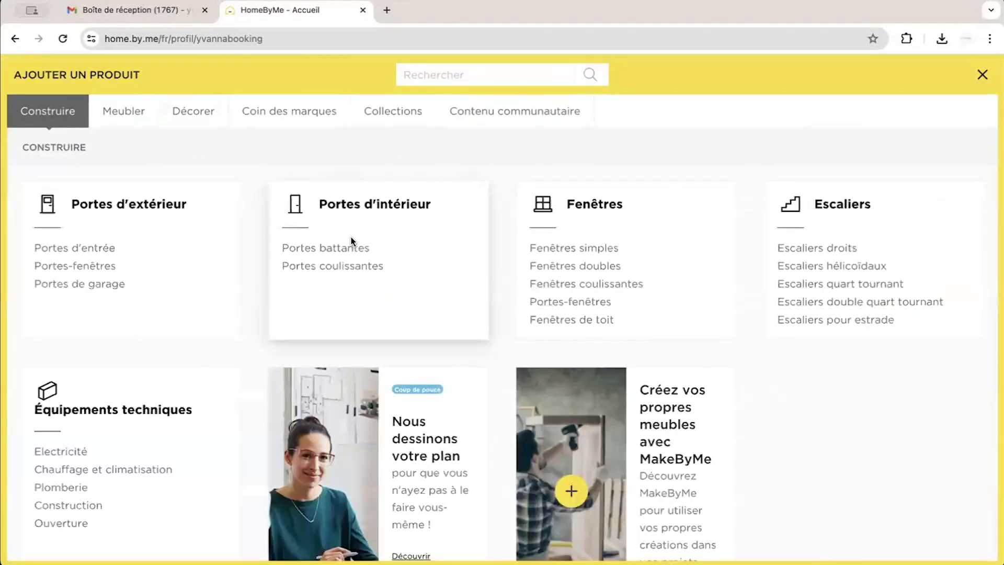
pyautogui.click(351, 267)
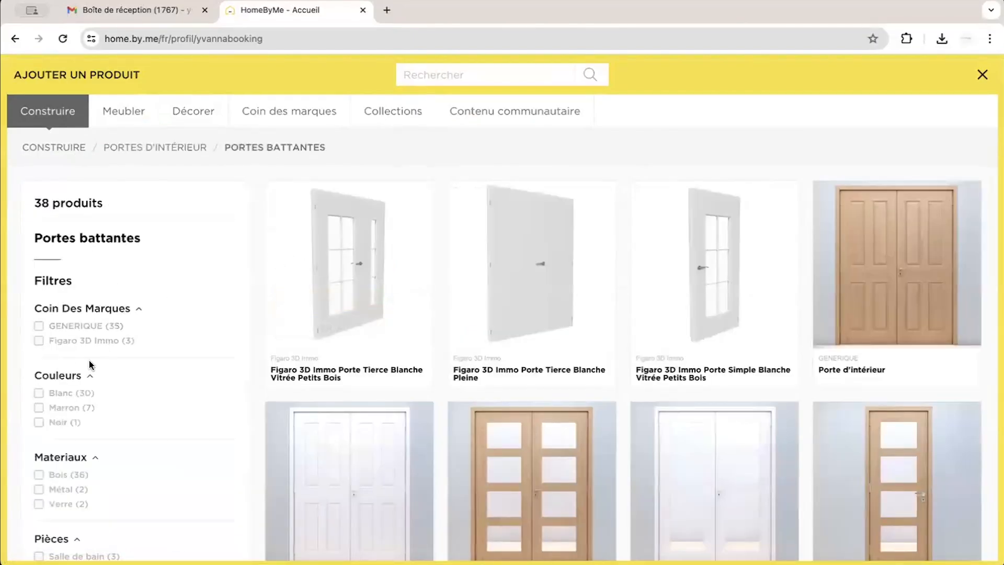
pyautogui.click(75, 329)
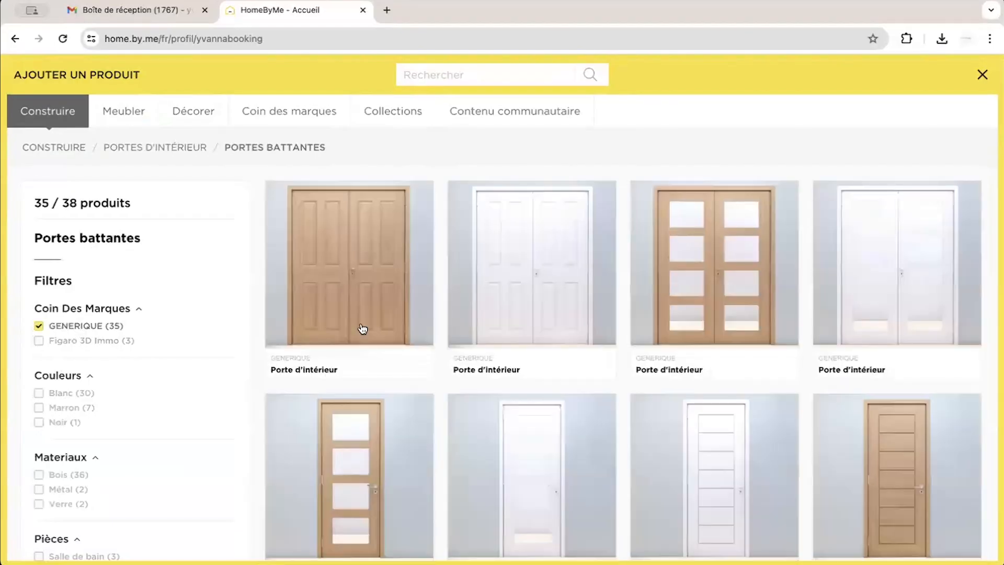
# Add a white single-leaf Porte d'intérieur with horizontal lines and place it in pièce 1, just below pièce 2
pyautogui.scroll(-3, 406, 375)
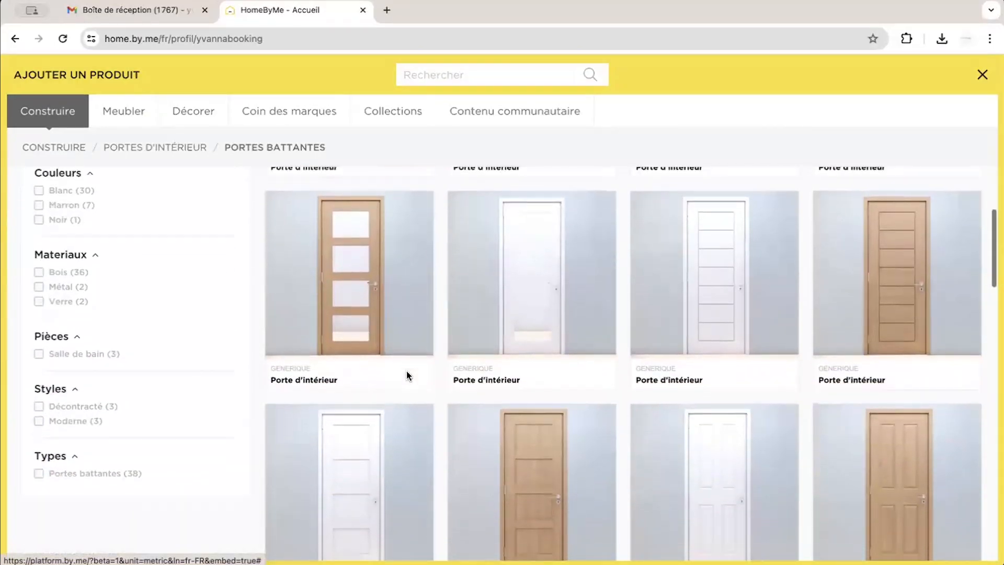
pyautogui.scroll(-10, 457, 259)
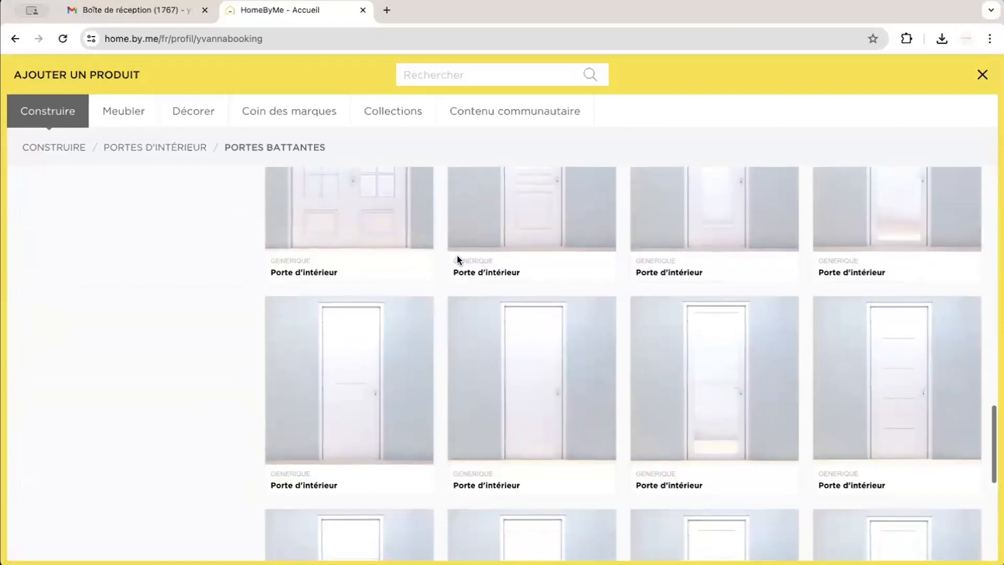
pyautogui.scroll(10, 457, 260)
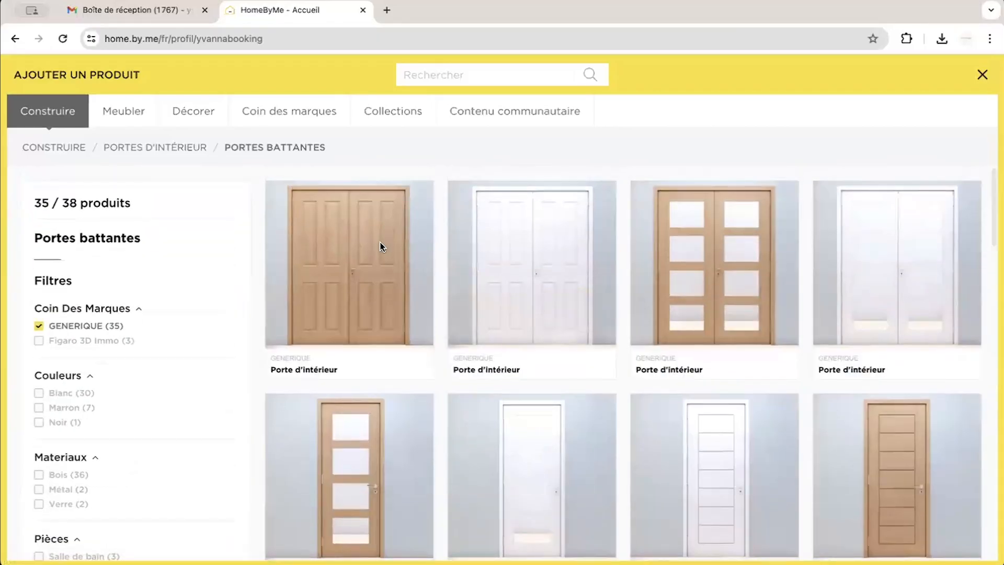
pyautogui.scroll(-10, 519, 280)
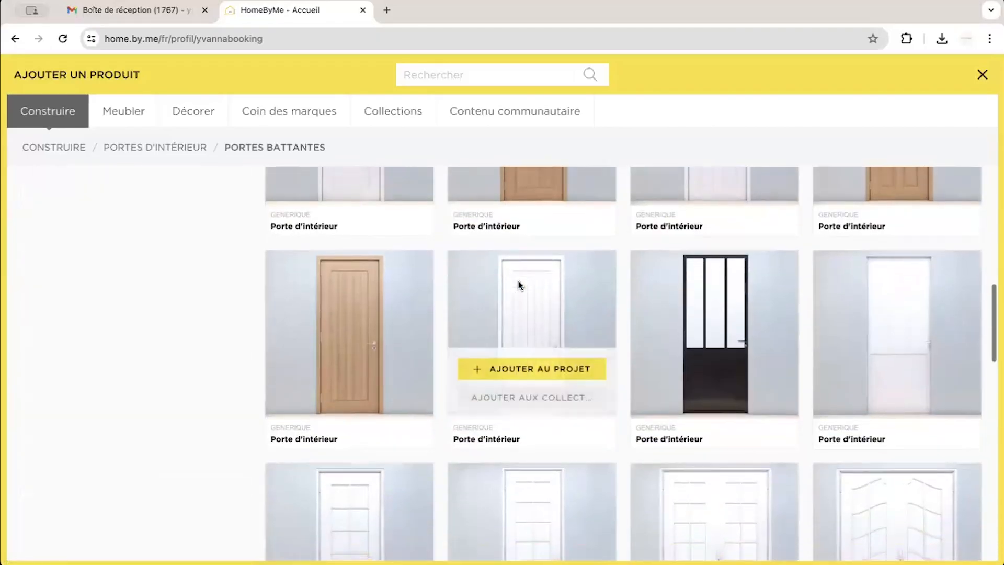
pyautogui.scroll(10, 664, 346)
pyautogui.scroll(2, 663, 347)
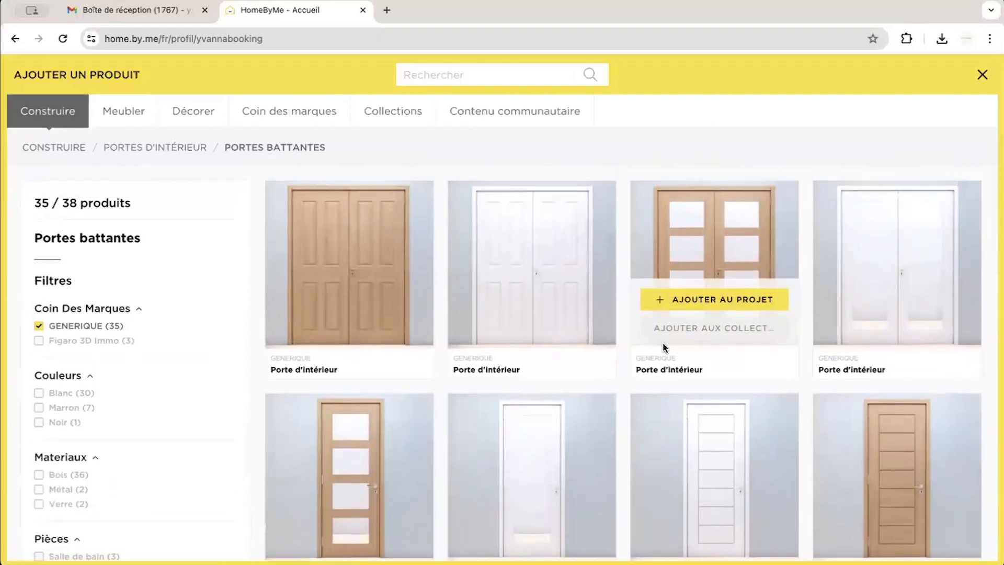
pyautogui.moveTo(366, 249)
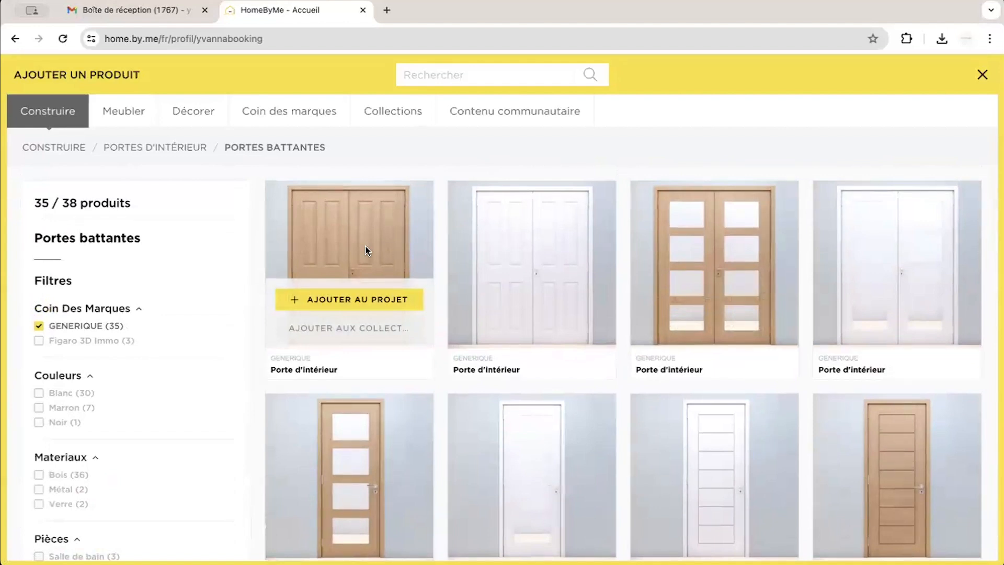
pyautogui.scroll(-10, 437, 329)
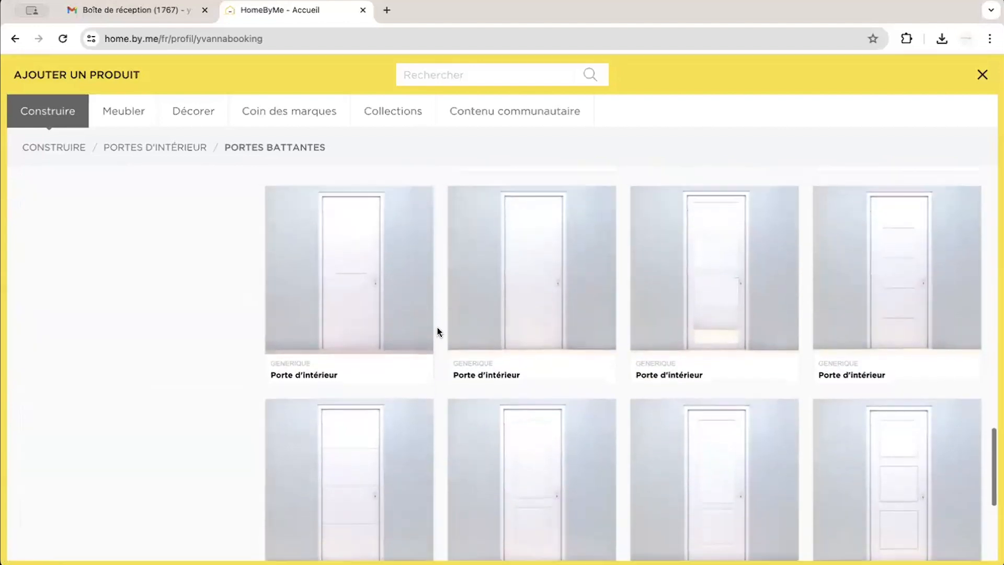
pyautogui.moveTo(332, 461)
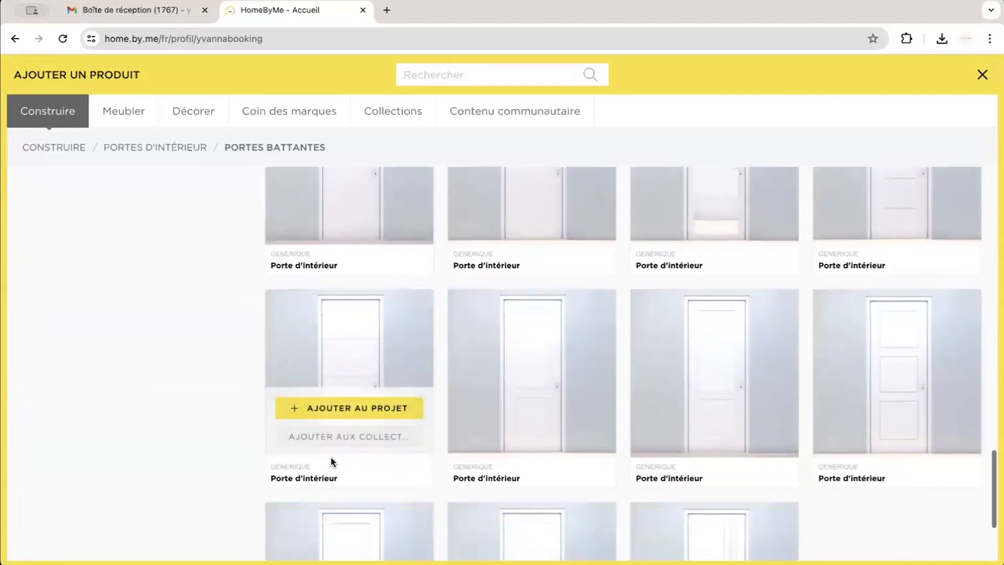
pyautogui.click(347, 410)
pyautogui.moveTo(526, 379); pyautogui.dragTo(513, 322)
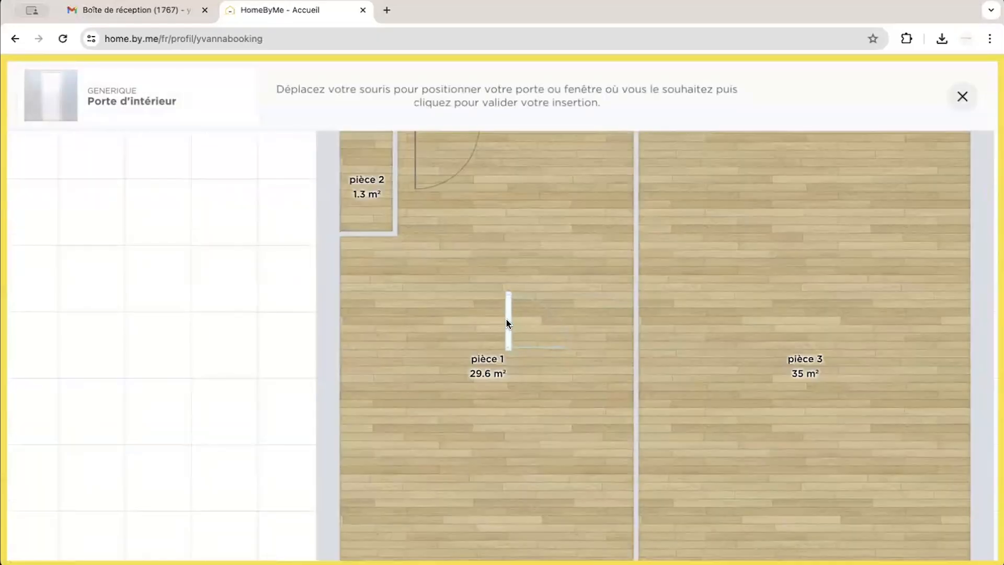
pyautogui.click(398, 283)
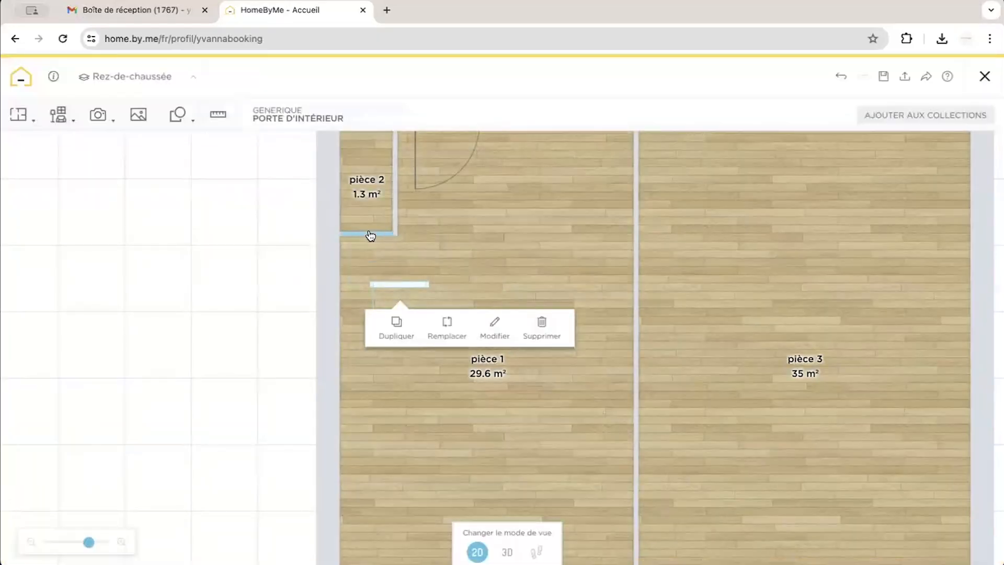
# Set the width of the interior door below pièce 2 to 73 cm
pyautogui.click(372, 234)
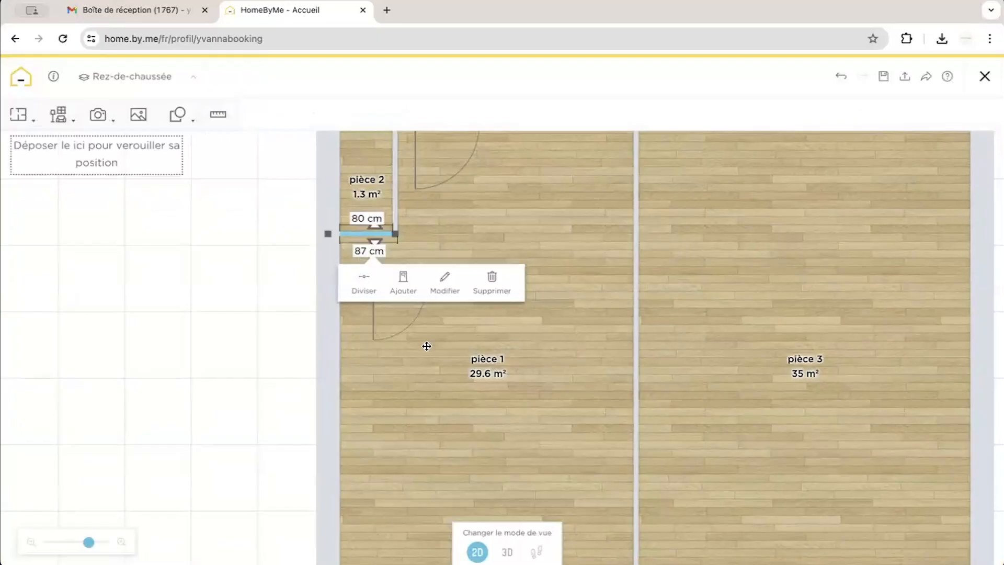
pyautogui.click(406, 288)
pyautogui.click(496, 331)
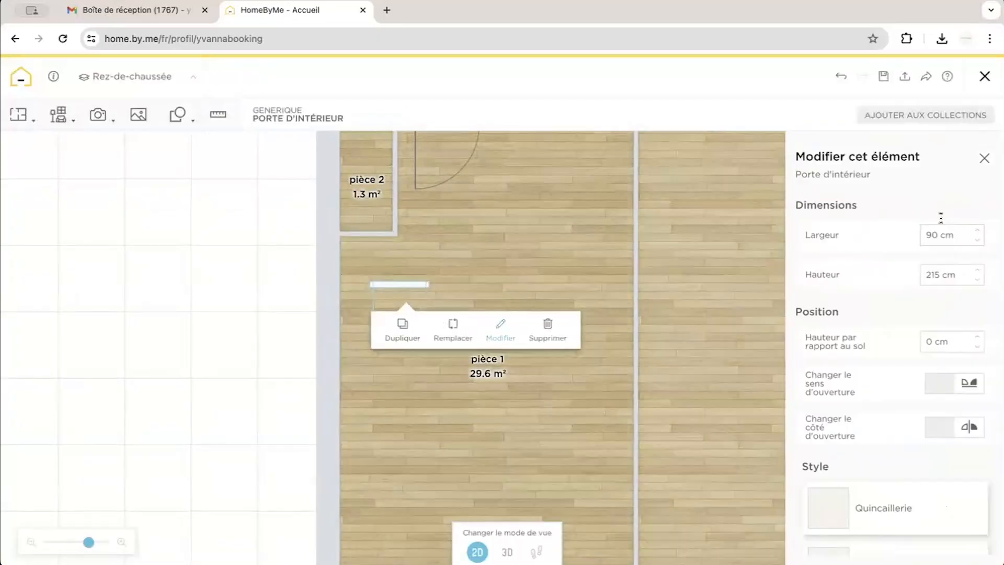
pyautogui.click(366, 234)
pyautogui.click(399, 322)
pyautogui.click(399, 285)
pyautogui.click(491, 325)
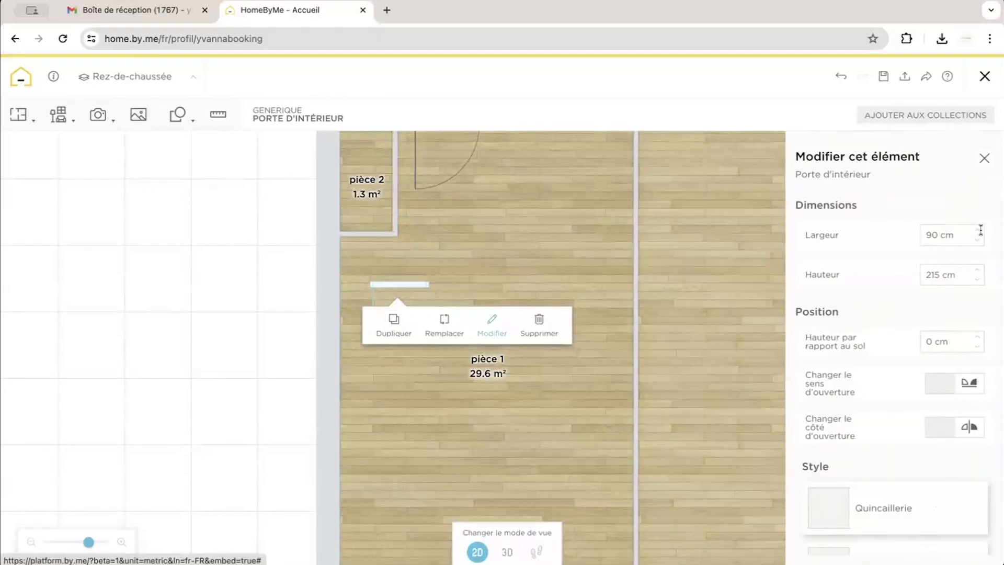
pyautogui.click(945, 230)
pyautogui.write('73')
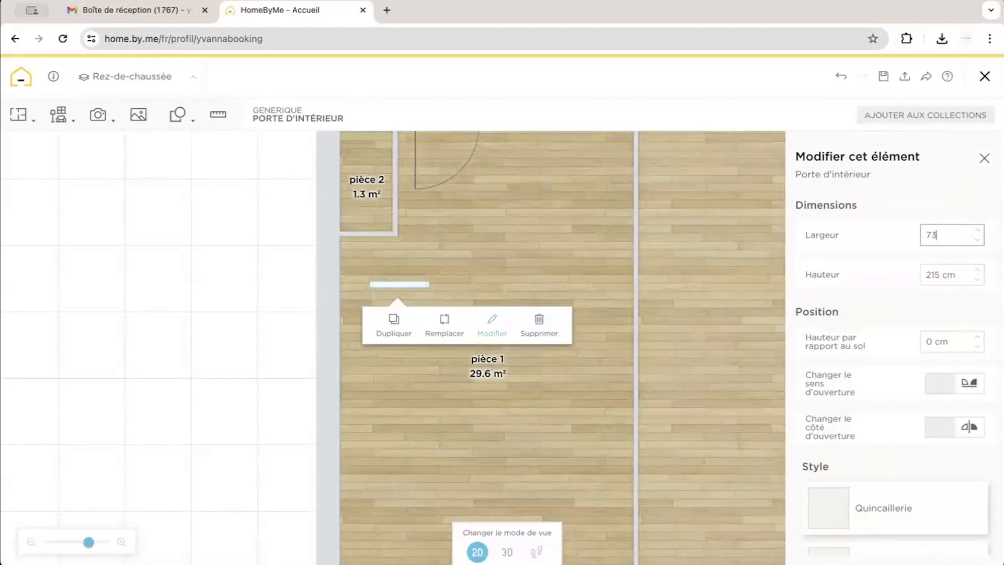
pyautogui.click(944, 281)
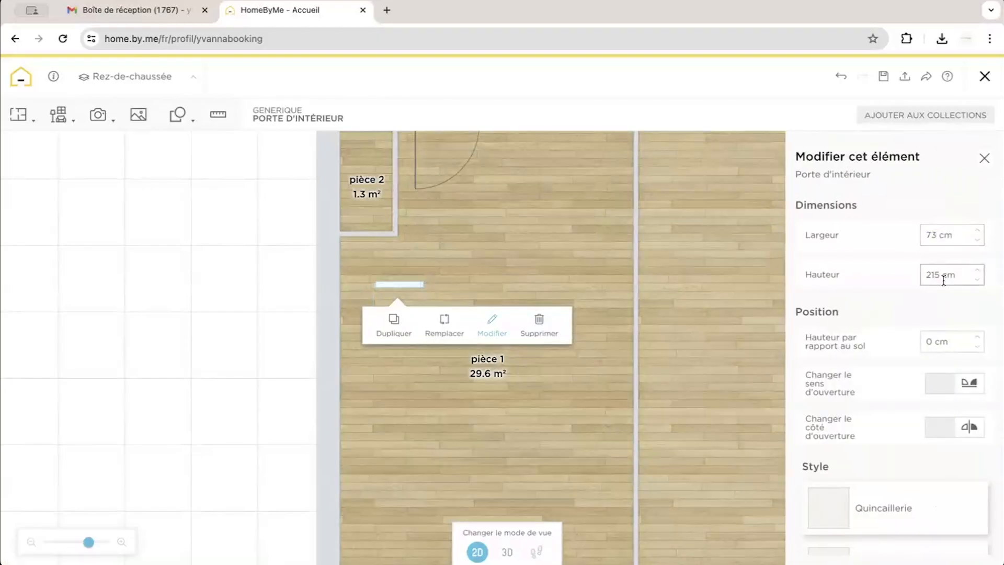
# Move the interior door into pièce 2's lower partition and view it up close in 3D
pyautogui.moveTo(404, 286); pyautogui.dragTo(373, 249)
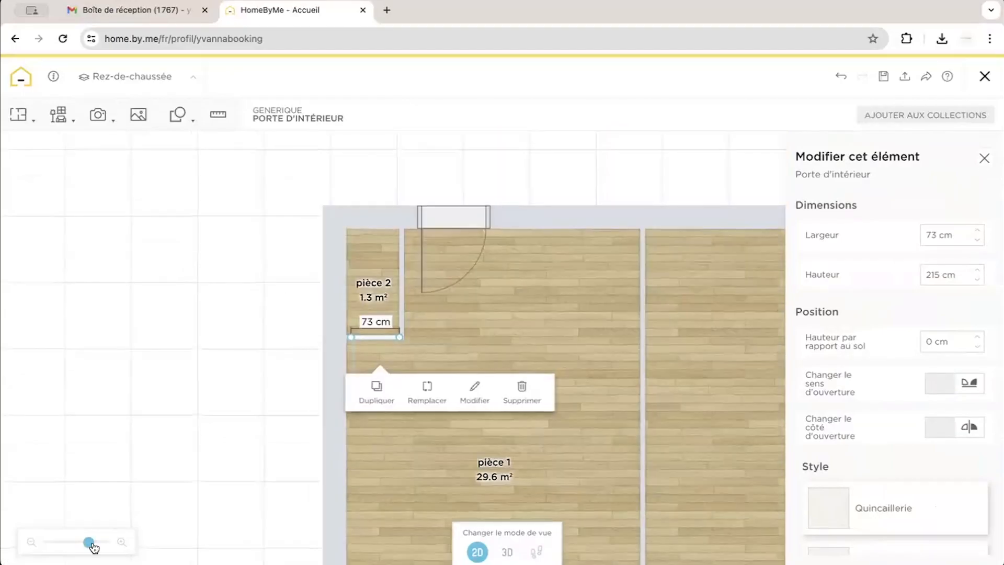
pyautogui.moveTo(90, 542); pyautogui.dragTo(106, 542)
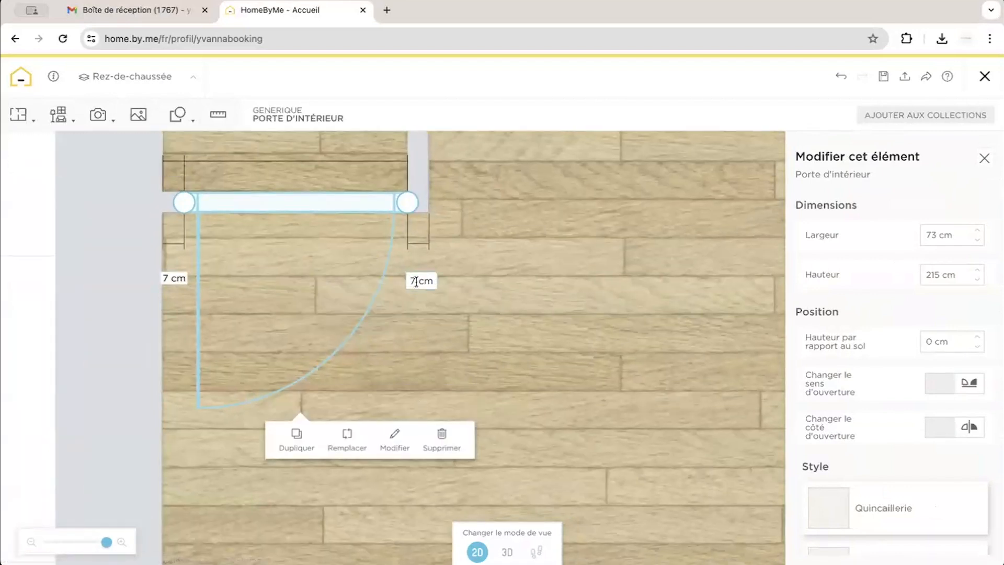
pyautogui.click(507, 551)
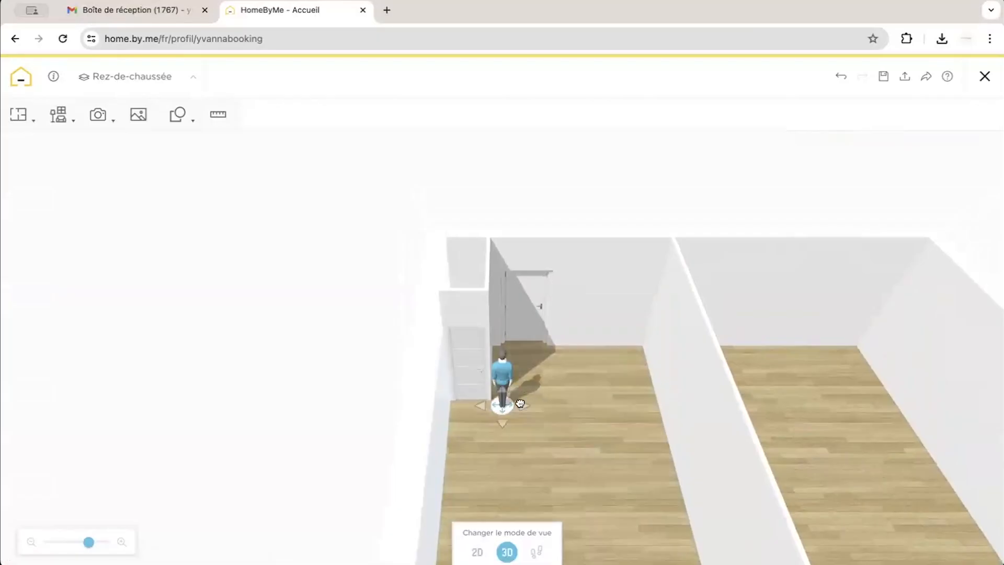
pyautogui.moveTo(89, 541); pyautogui.dragTo(103, 542)
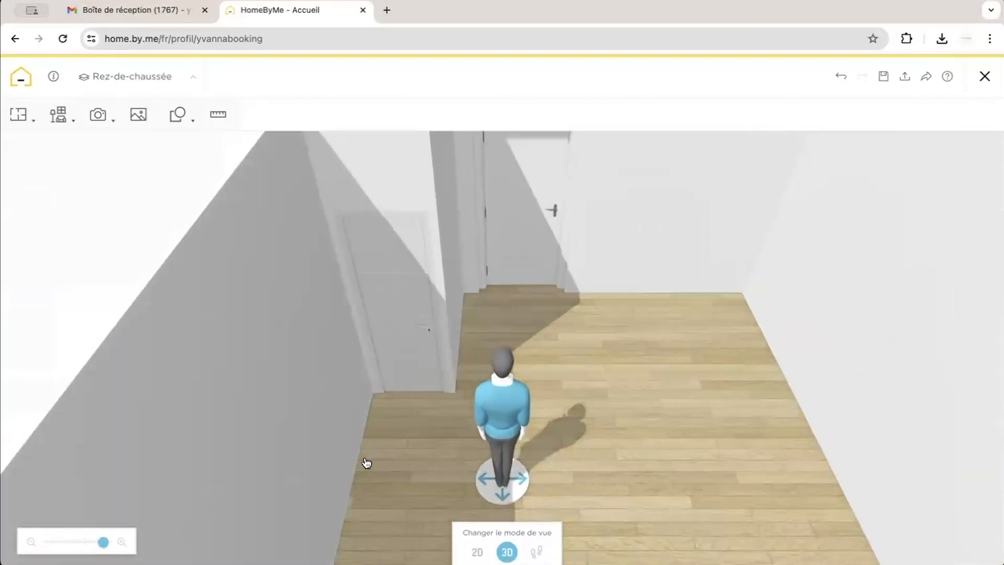
# Set the interior door's position in the wall (Position dans le mur) to 2%
pyautogui.click(403, 360)
pyautogui.click(506, 422)
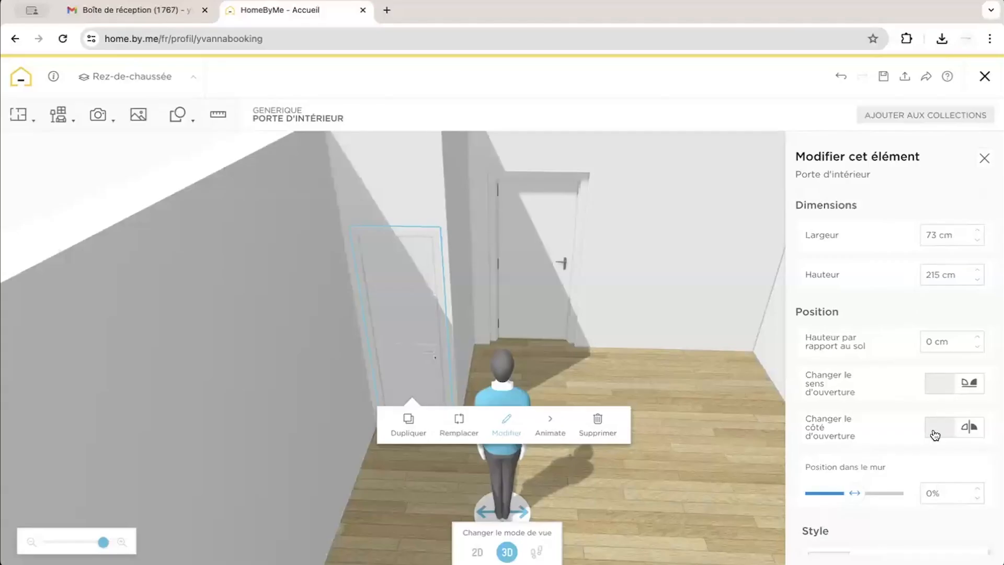
pyautogui.scroll(-5, 935, 435)
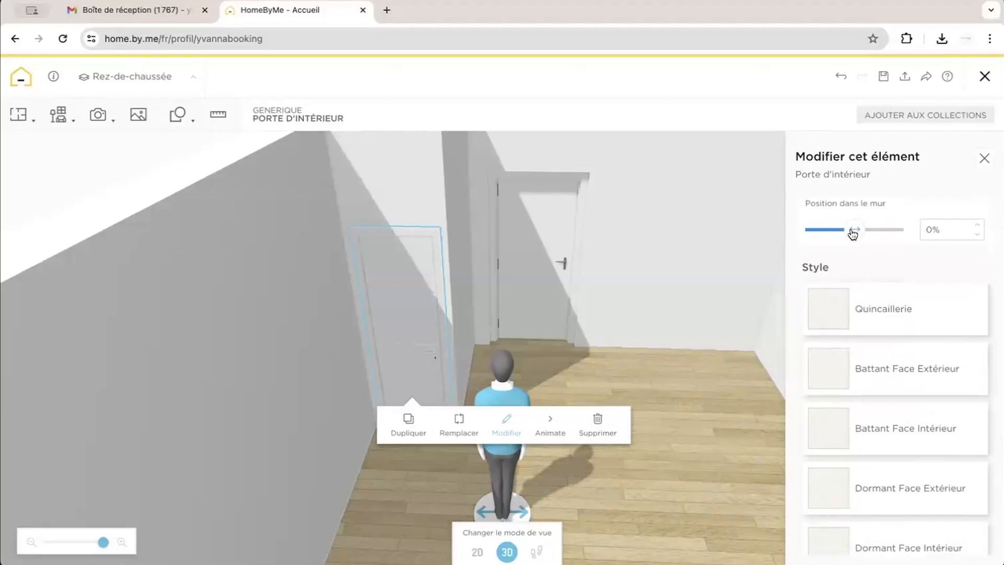
pyautogui.moveTo(853, 234)
pyautogui.mouseDown()
pyautogui.moveTo(836, 233)
pyautogui.moveTo(865, 233)
pyautogui.moveTo(810, 231)
pyautogui.moveTo(867, 233)
pyautogui.moveTo(856, 236)
pyautogui.mouseUp()
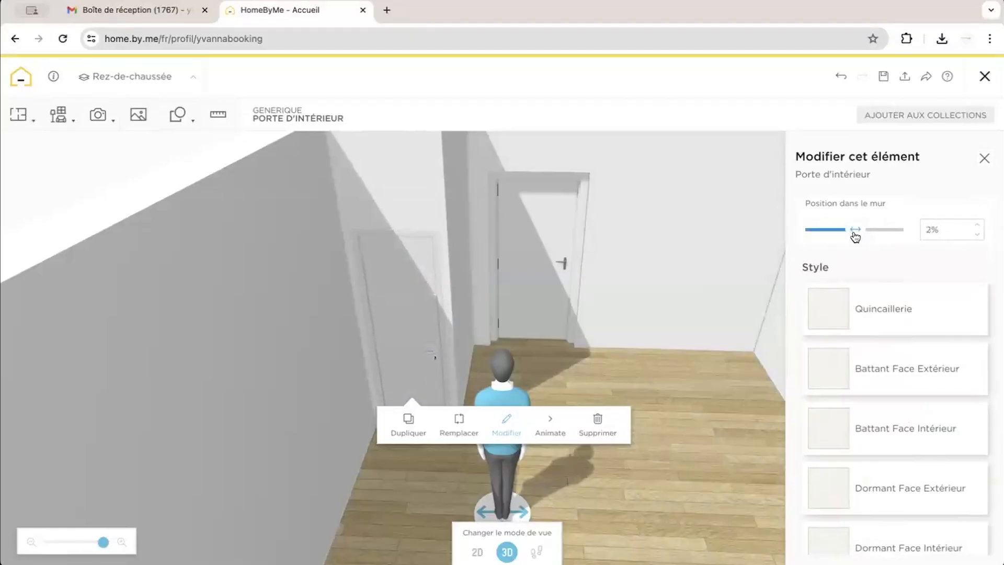
# Give the interior door's hardware (Quincaillerie) a black matt paint finish (Peinture mat), using the lightest black shade
pyautogui.scroll(-3, 833, 326)
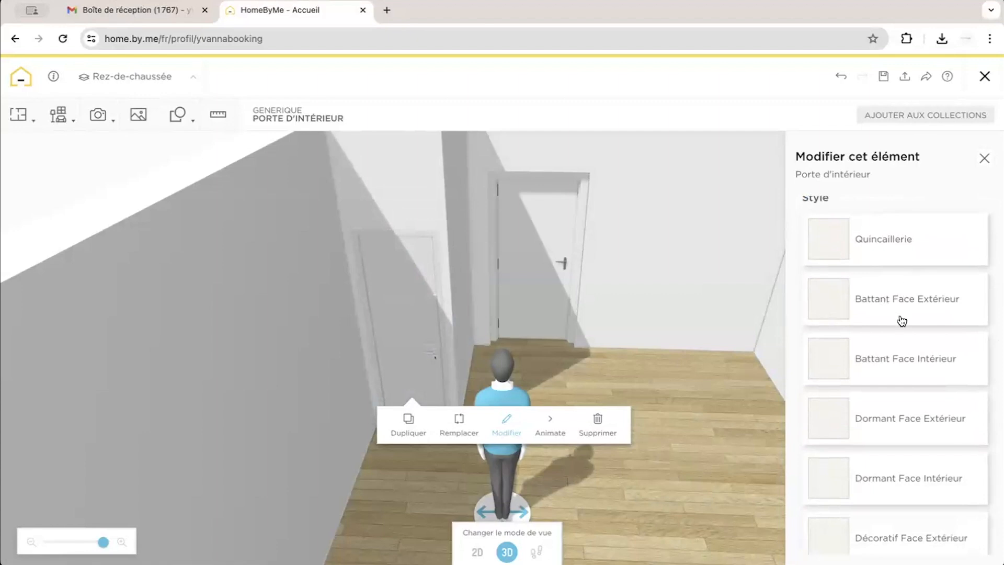
pyautogui.scroll(-3, 901, 321)
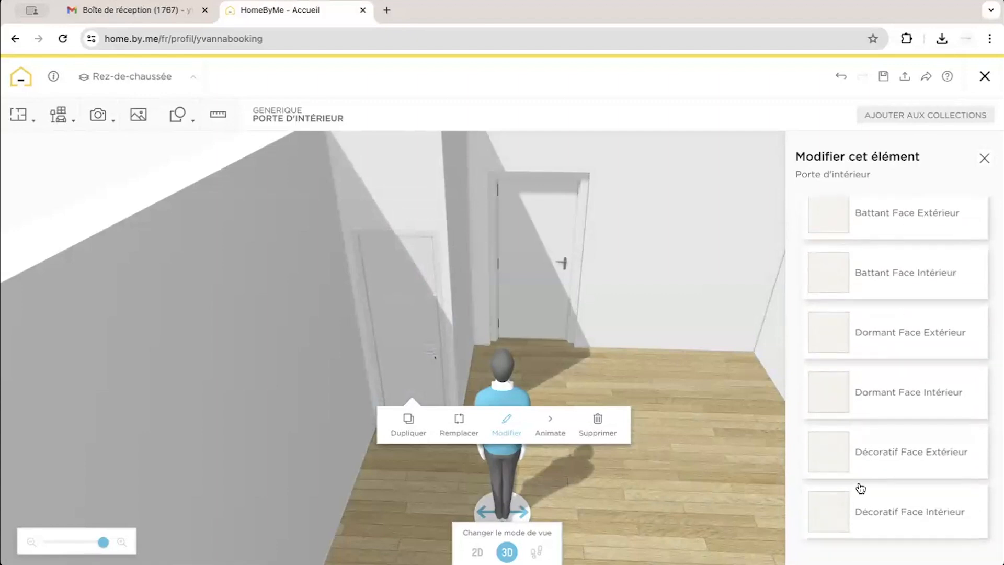
pyautogui.scroll(8, 910, 486)
pyautogui.click(908, 485)
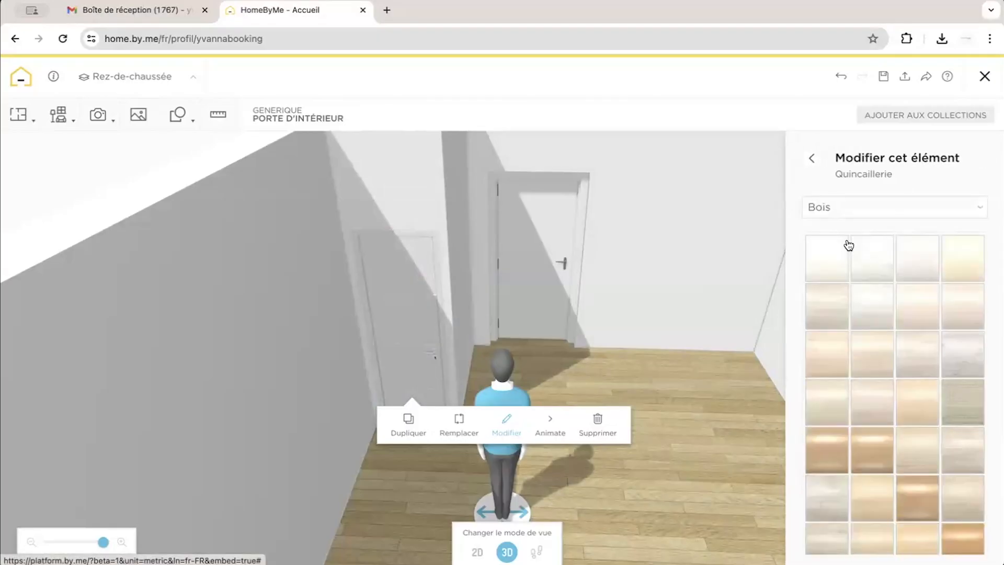
pyautogui.click(854, 212)
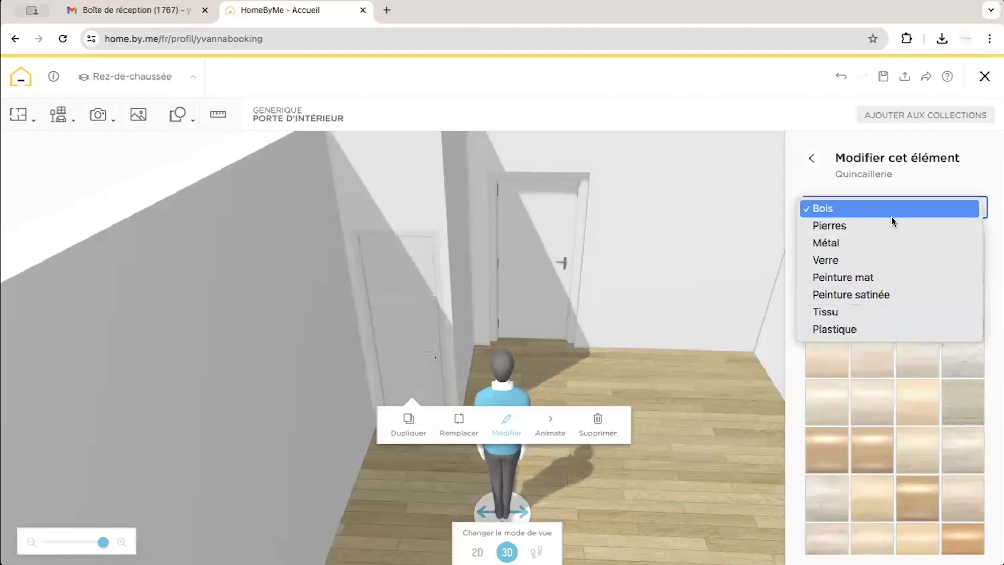
pyautogui.click(893, 279)
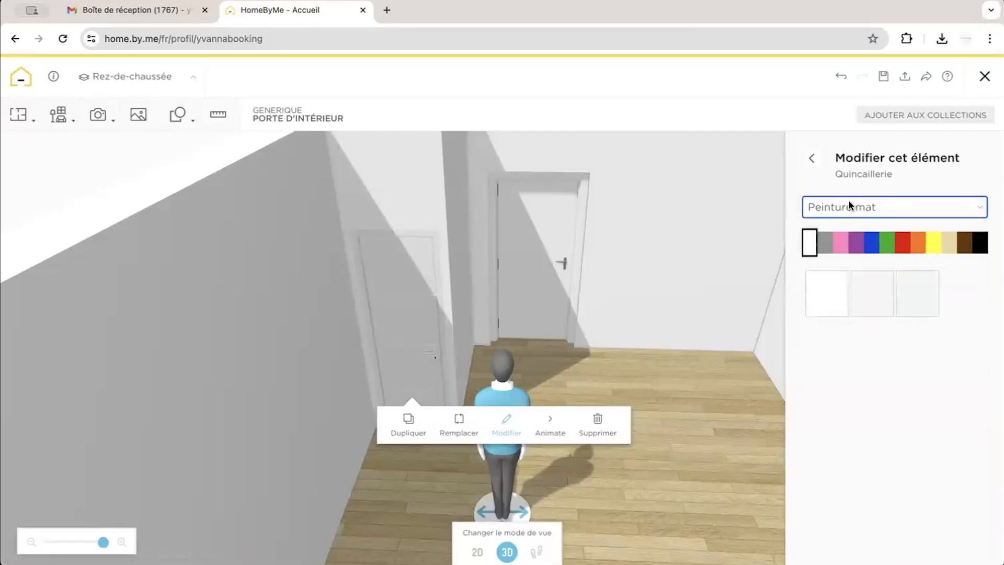
pyautogui.click(976, 244)
pyautogui.click(817, 299)
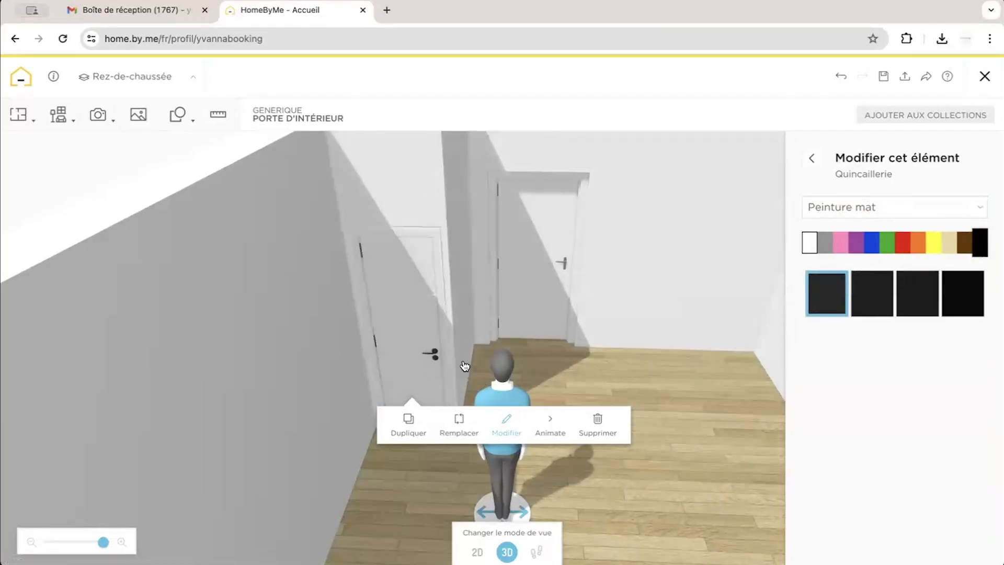
pyautogui.moveTo(497, 392); pyautogui.dragTo(391, 241)
pyautogui.click(811, 158)
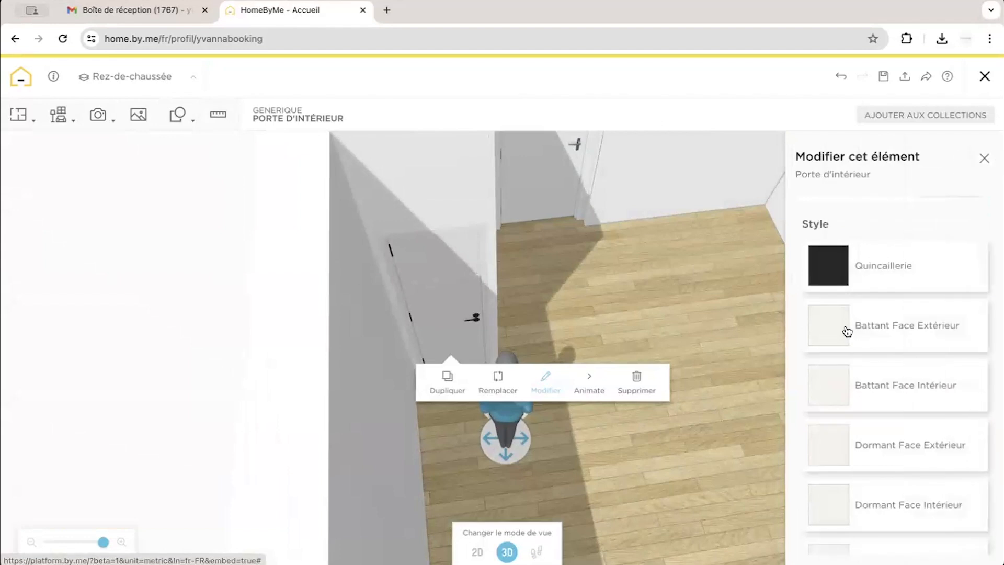
# Apply a light beige wood finish to the outer face of the interior door's leaf (Battant Face Extérieur)
pyautogui.click(834, 325)
pyautogui.scroll(-2, 861, 394)
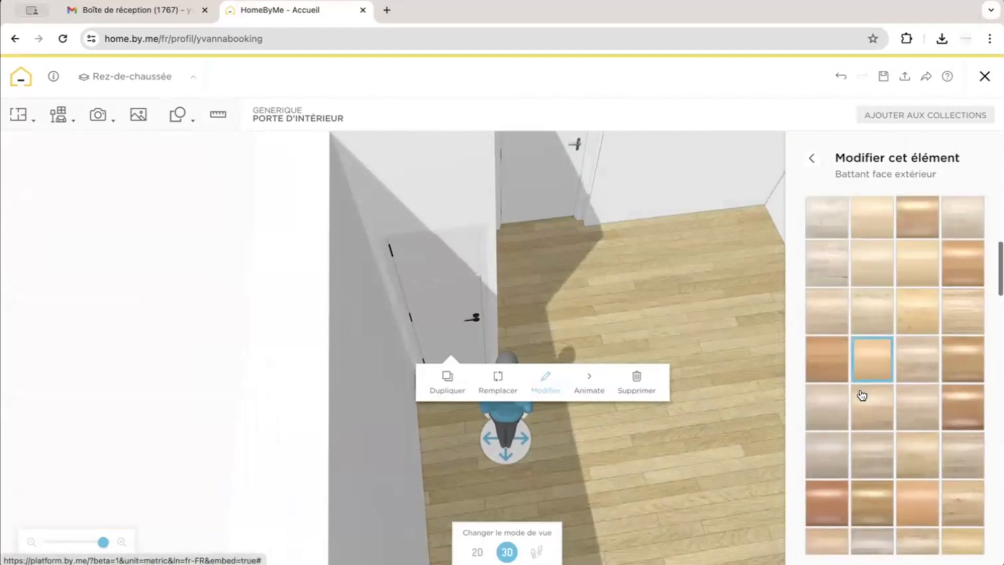
pyautogui.click(829, 379)
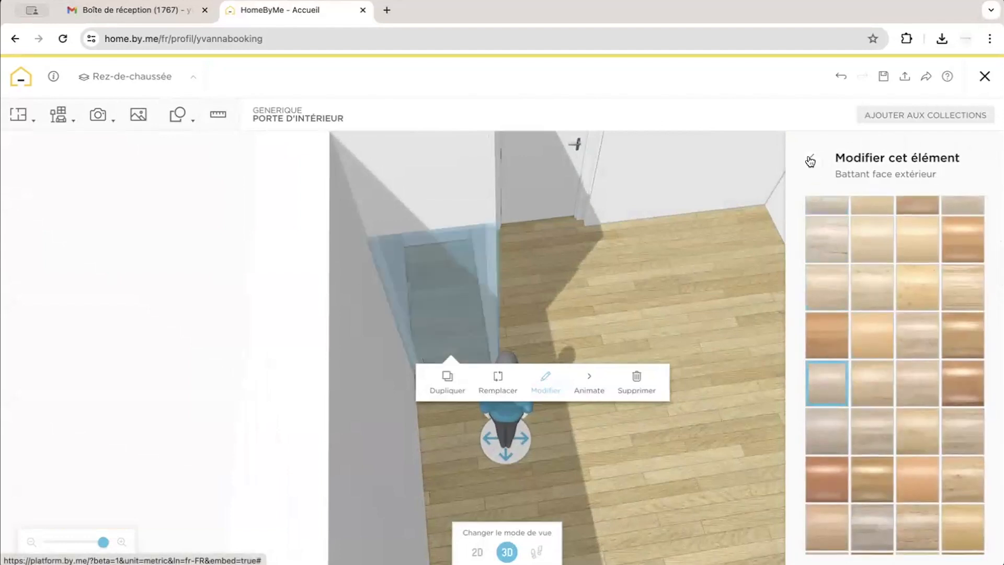
# Apply the same light beige wood finish to the interior door's Battant Face Intérieur and Dormant Face Extérieur
pyautogui.click(810, 160)
pyautogui.click(840, 399)
pyautogui.scroll(-2, 851, 421)
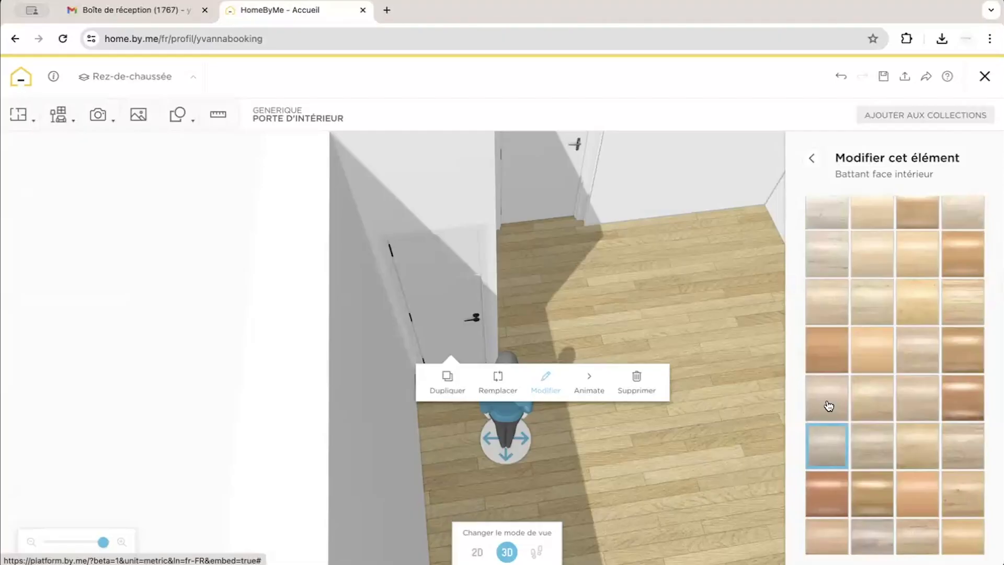
pyautogui.click(811, 157)
pyautogui.click(842, 446)
pyautogui.scroll(-2, 829, 403)
pyautogui.click(826, 361)
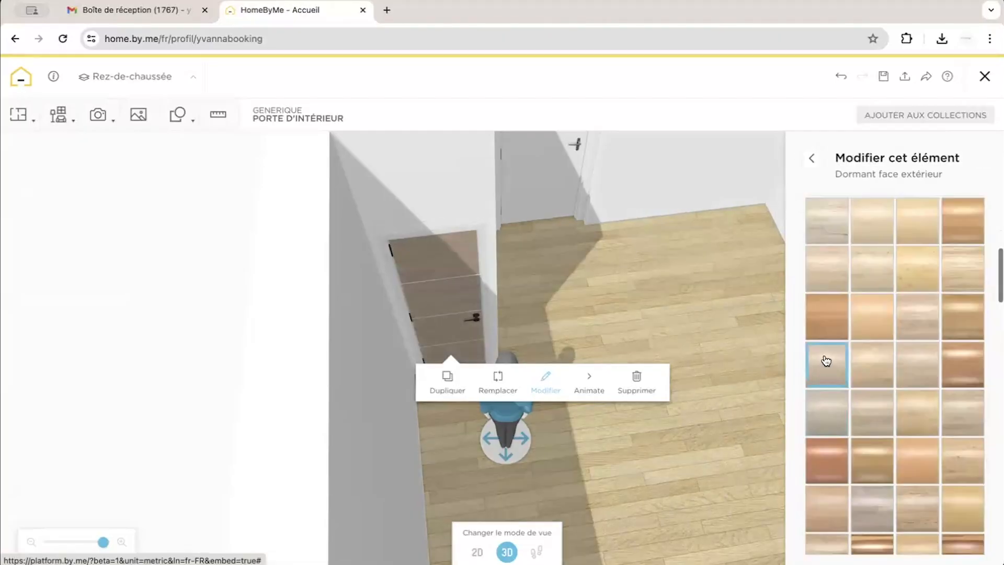
# Apply the same light beige wood finish to the interior door's Dormant Face Intérieur and Décoratif Face Extérieur
pyautogui.click(810, 161)
pyautogui.click(842, 499)
pyautogui.scroll(-4, 917, 349)
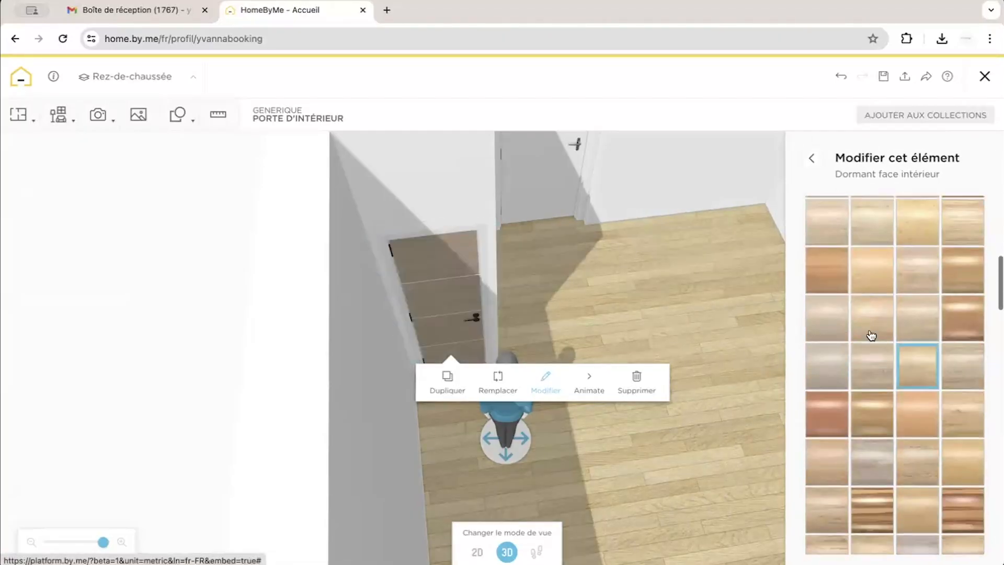
pyautogui.click(821, 312)
pyautogui.click(812, 160)
pyautogui.click(841, 545)
pyautogui.scroll(-3, 816, 417)
pyautogui.click(818, 410)
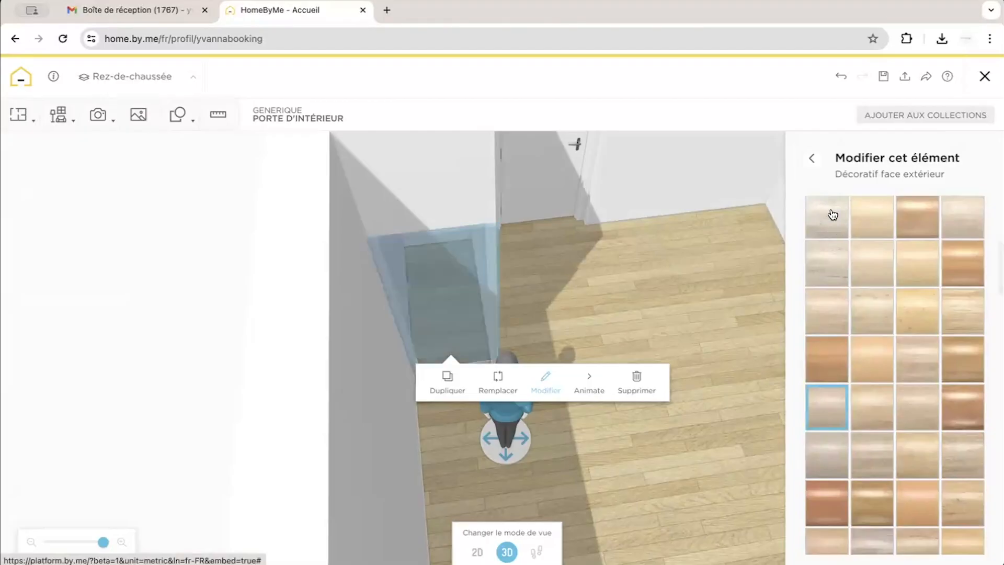
pyautogui.click(812, 160)
# Examine the interior door up close in 3D, its style settings and the material categories for its Battant Face Extérieur
pyautogui.click(690, 287)
pyautogui.moveTo(690, 287); pyautogui.dragTo(556, 387)
pyautogui.moveTo(498, 415); pyautogui.dragTo(513, 226)
pyautogui.click(523, 230)
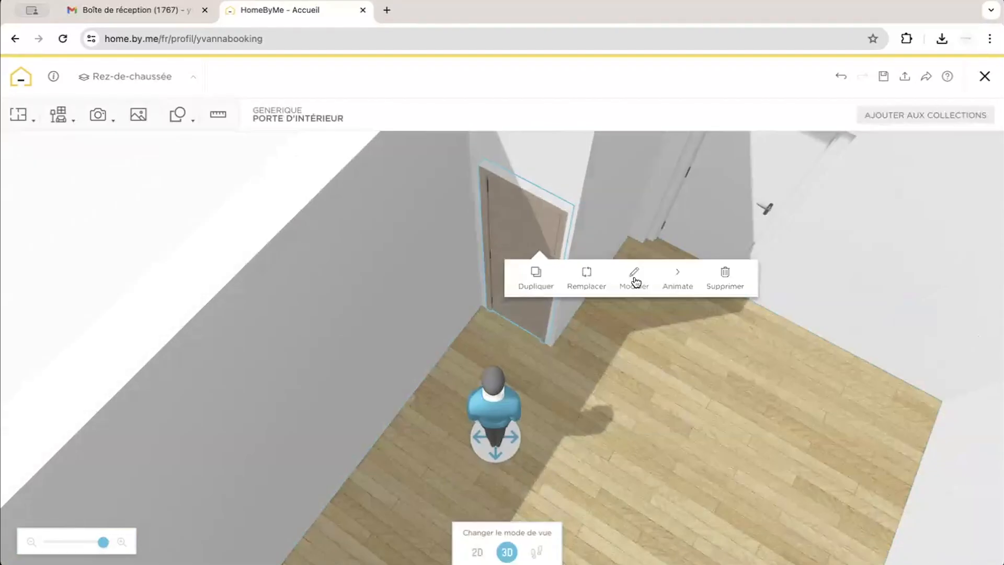
pyautogui.click(634, 279)
pyautogui.scroll(-5, 889, 366)
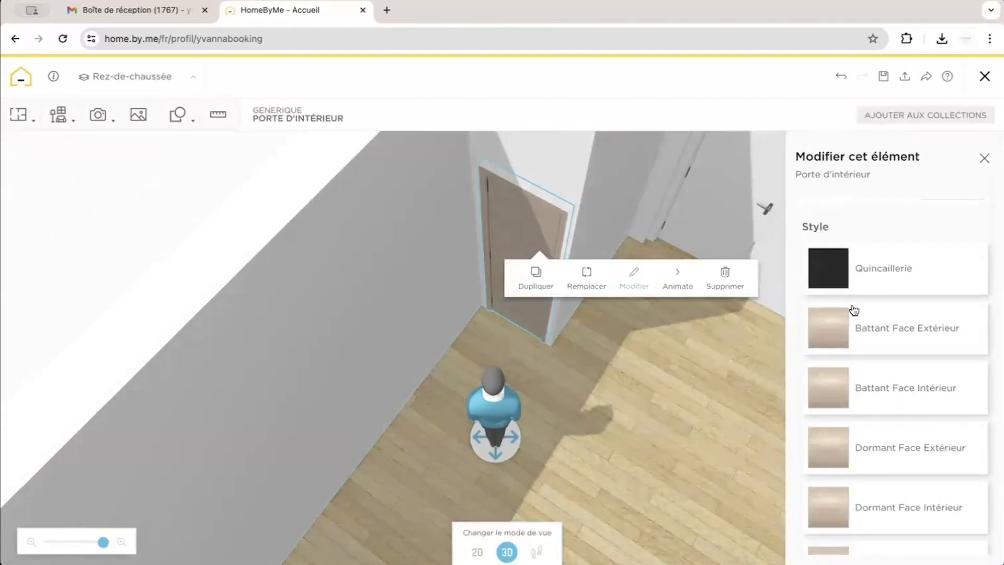
pyautogui.click(853, 311)
pyautogui.scroll(-2, 904, 403)
pyautogui.scroll(3, 904, 404)
pyautogui.click(874, 208)
pyautogui.click(873, 226)
pyautogui.click(872, 214)
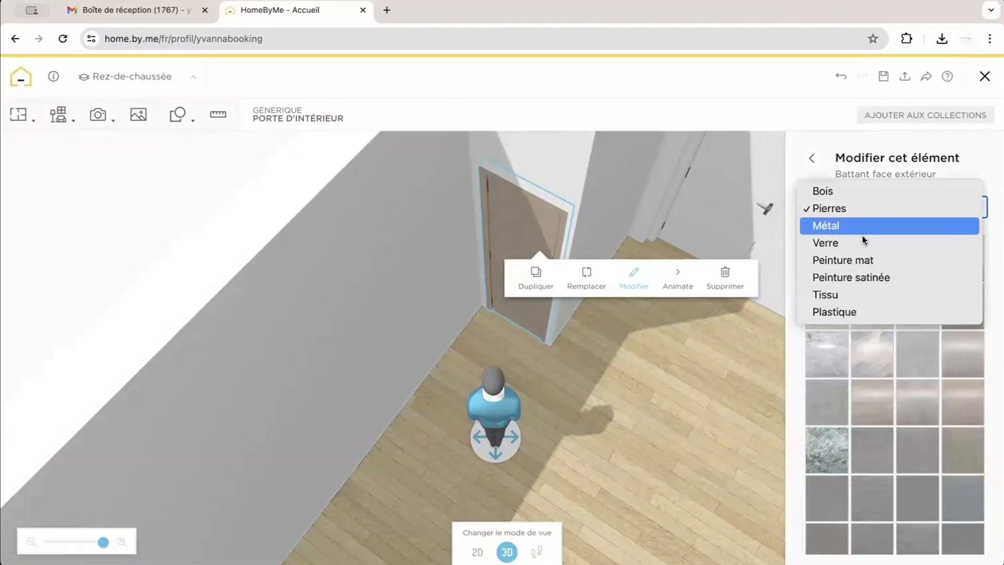
pyautogui.click(639, 384)
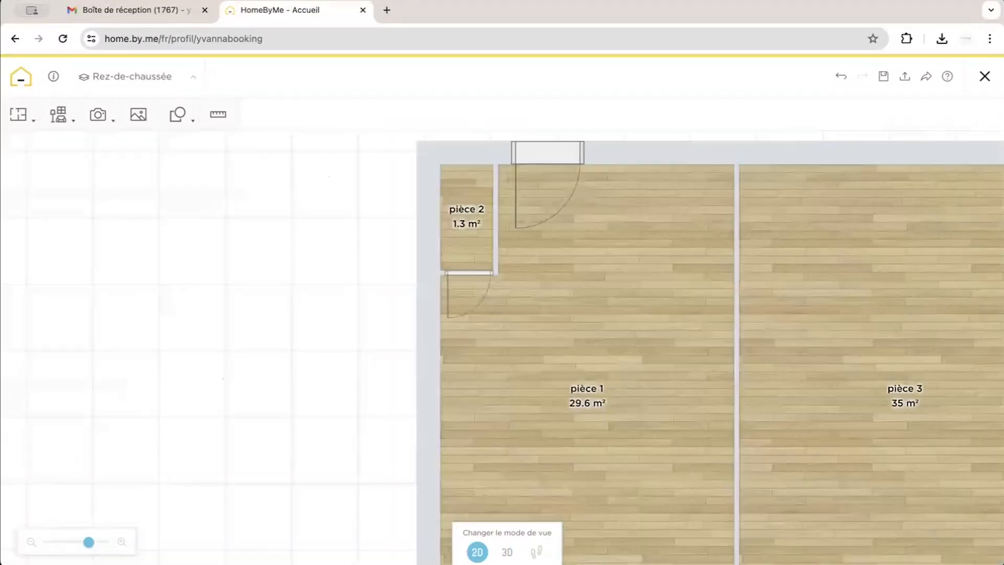
# Duplicate pièce 2's interior door and move the copy into the partition between pièce 1 and pièce 3, about 43 cm from the upper wall
pyautogui.scroll(-3, 593, 345)
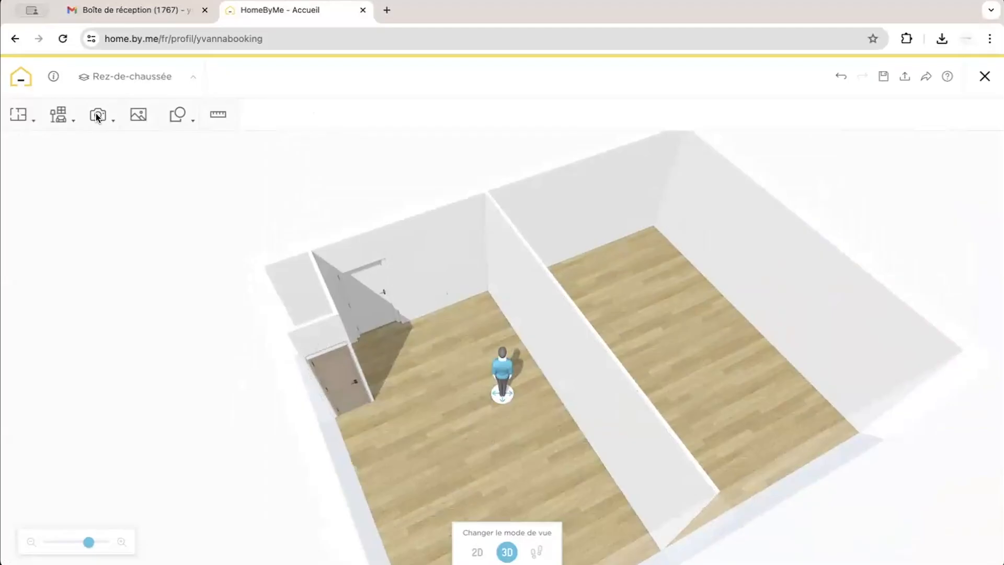
pyautogui.click(57, 114)
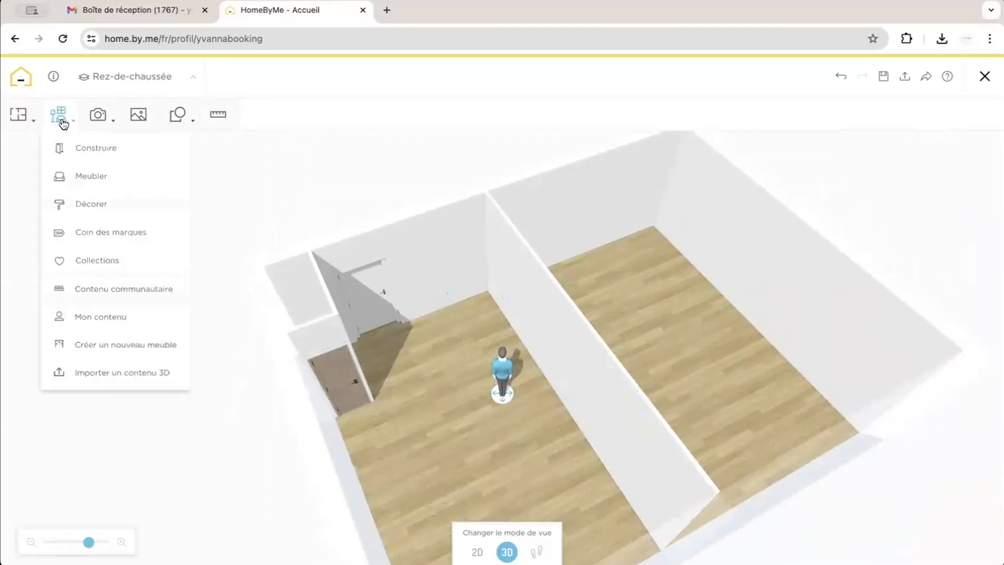
pyautogui.click(351, 399)
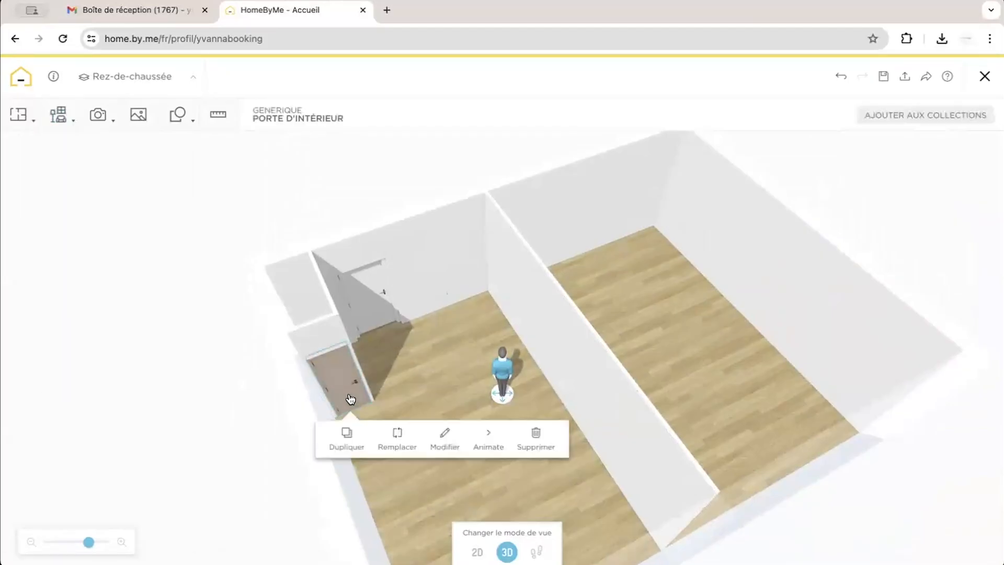
pyautogui.click(349, 446)
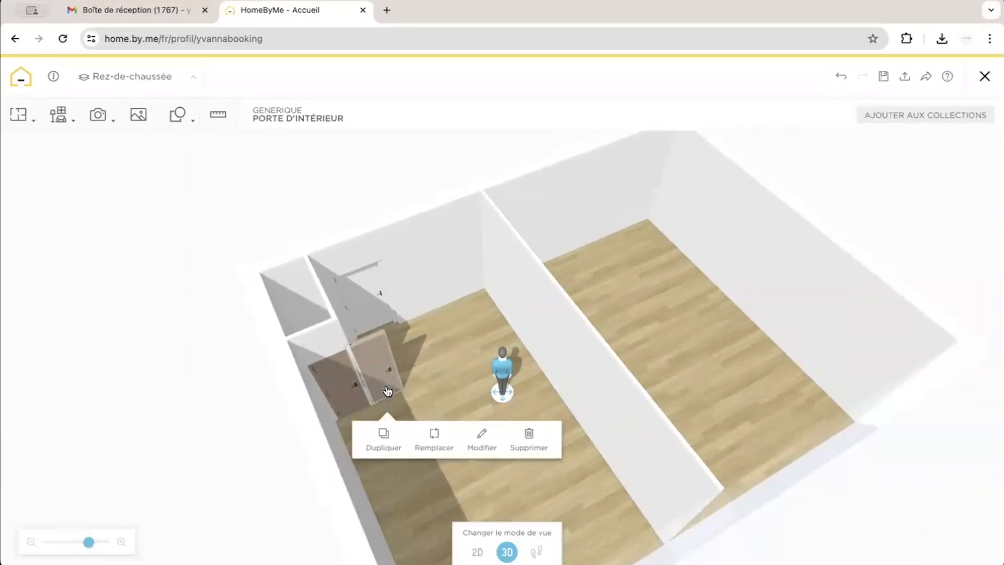
pyautogui.click(476, 551)
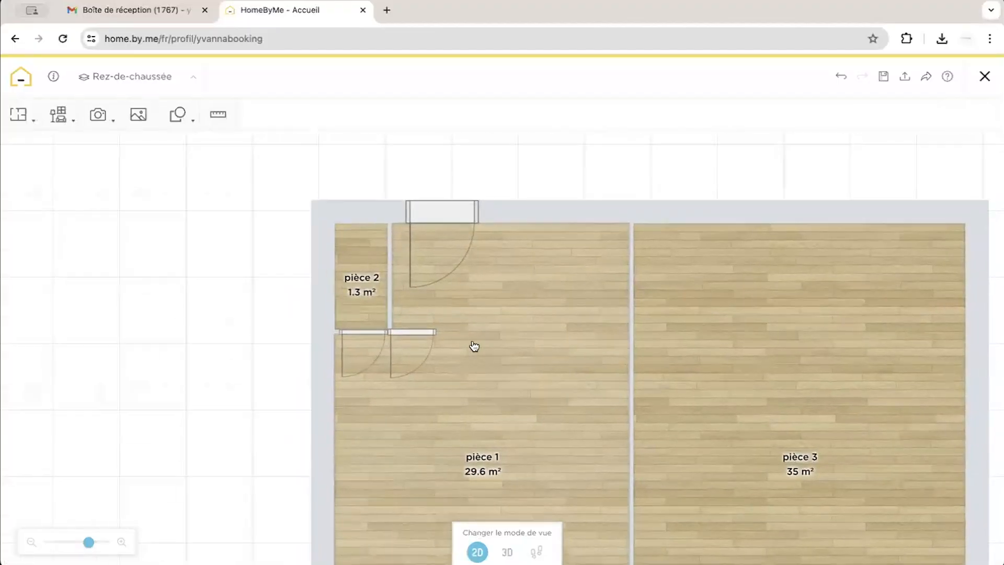
pyautogui.click(407, 334)
pyautogui.moveTo(408, 334); pyautogui.dragTo(622, 277)
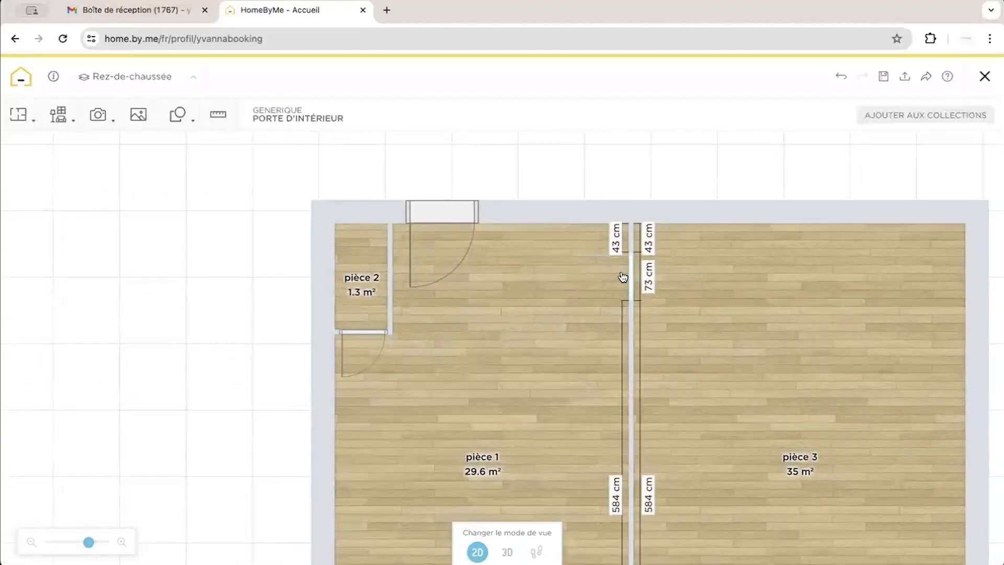
# Set the copied door's distance from the upper wall to 20 cm and view the plan in 3D
pyautogui.click(617, 239)
pyautogui.write('2')
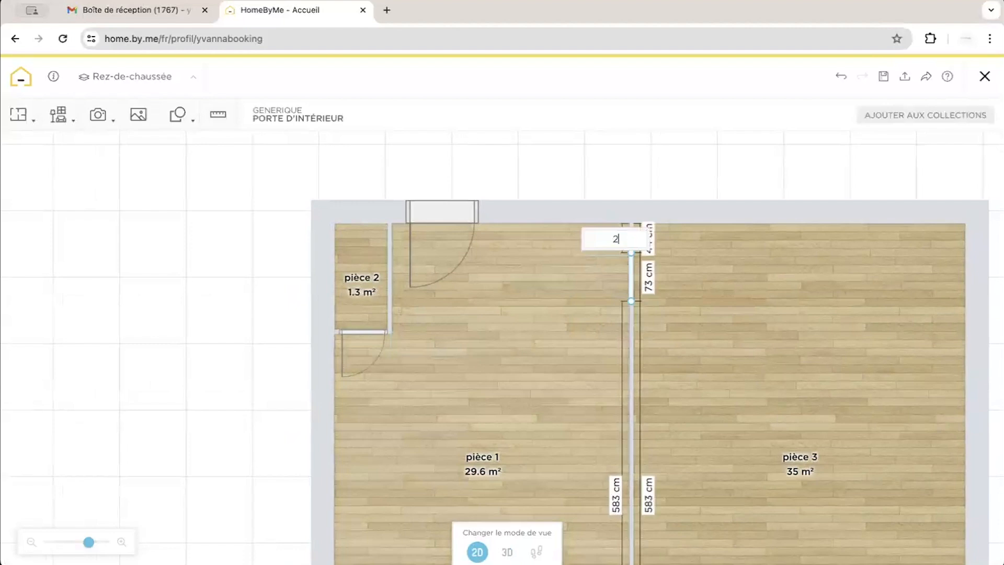
pyautogui.press('Return')
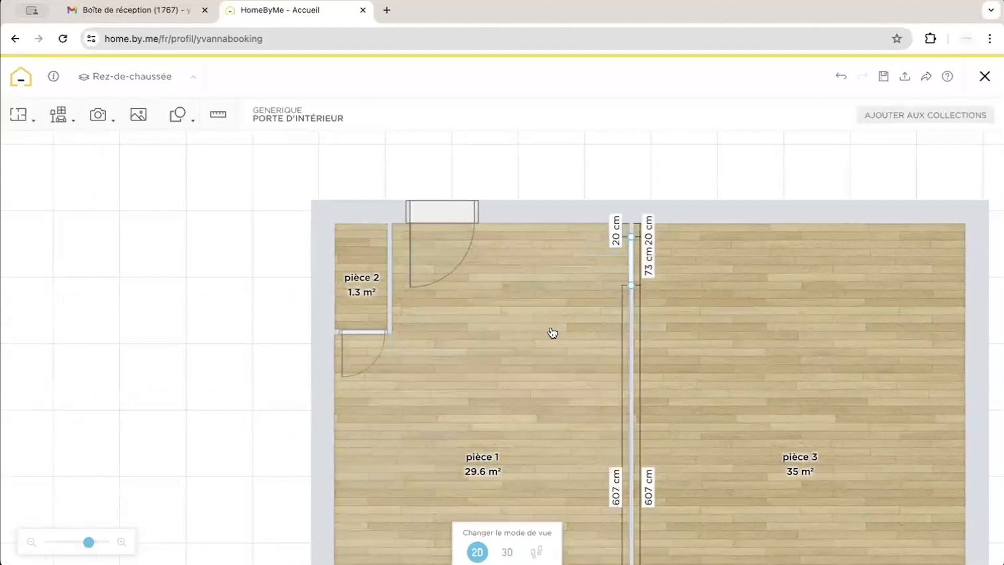
pyautogui.click(551, 332)
pyautogui.click(630, 260)
pyautogui.click(507, 551)
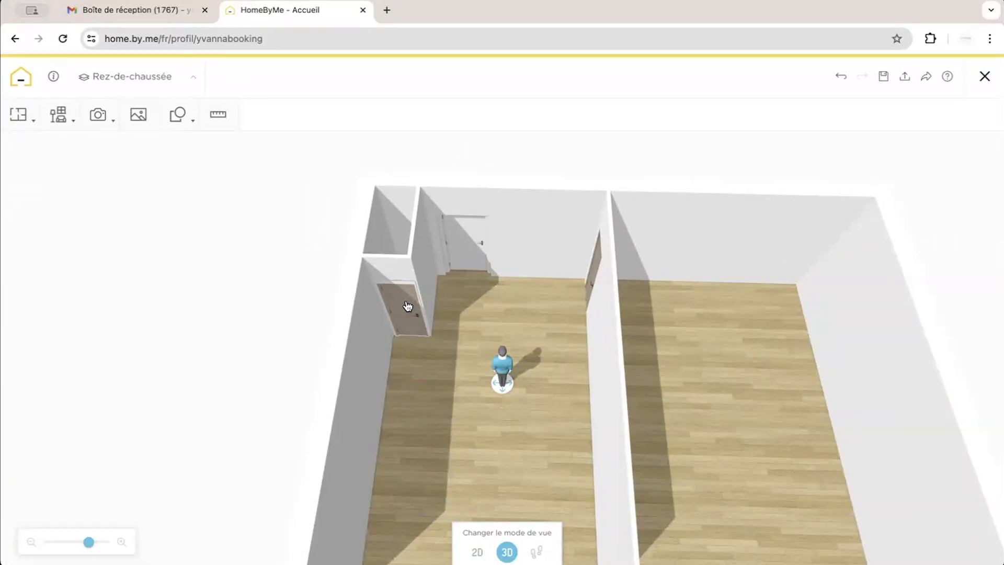
# Add a skirting board (Plinthe) to pièce 1 and inspect it up close
pyautogui.click(464, 313)
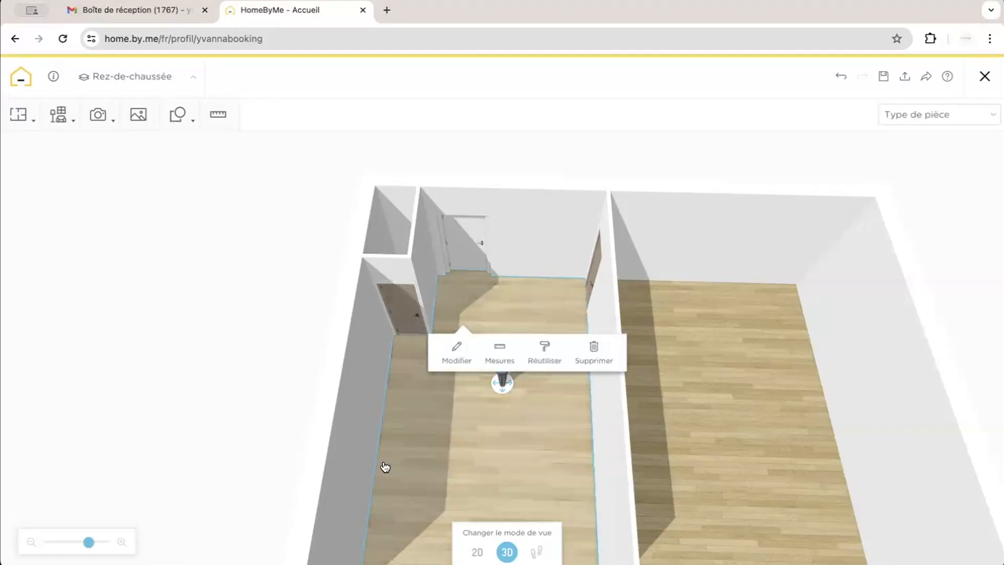
pyautogui.click(458, 352)
pyautogui.scroll(-3, 845, 380)
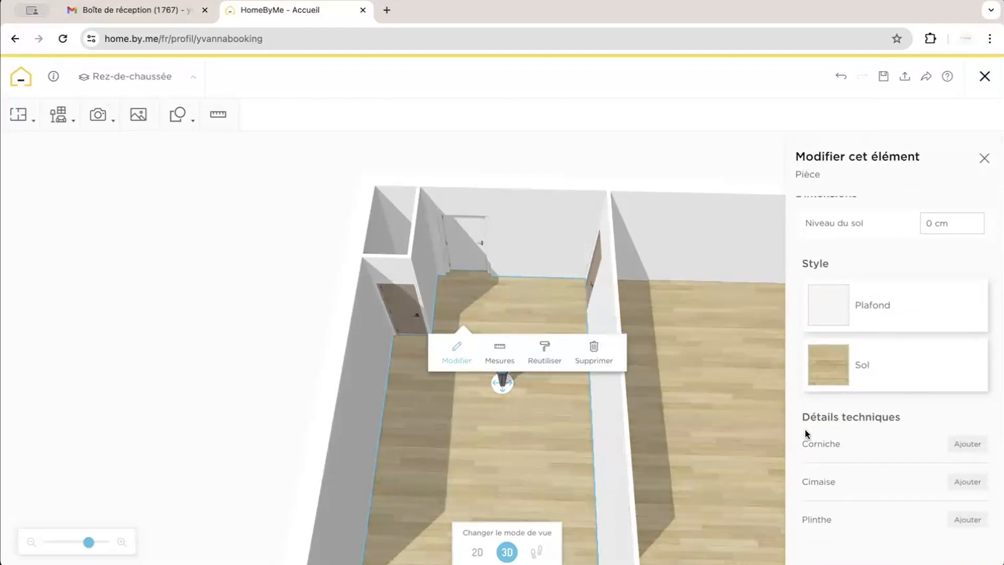
pyautogui.click(966, 519)
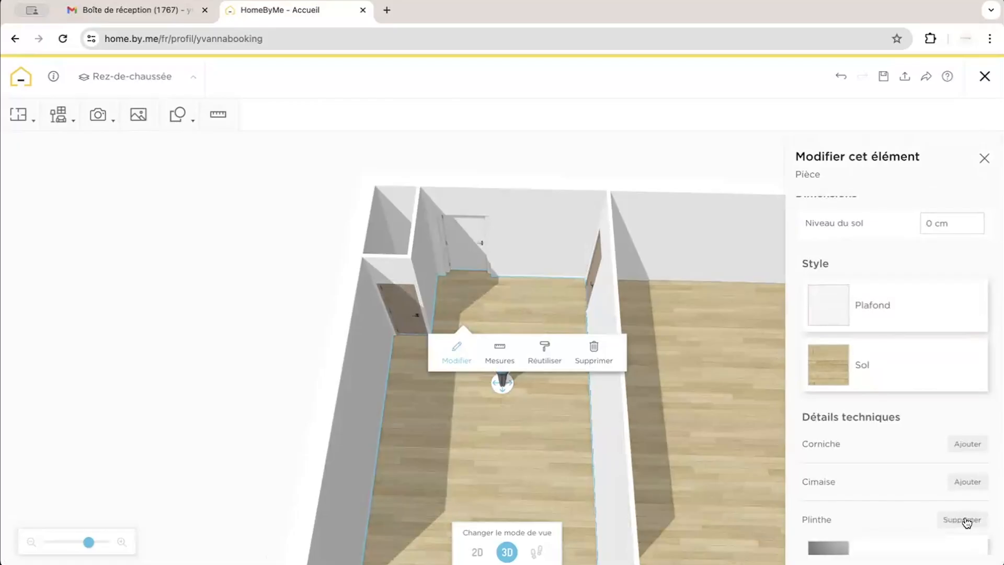
pyautogui.moveTo(89, 542); pyautogui.dragTo(111, 544)
pyautogui.moveTo(164, 343); pyautogui.dragTo(200, 383)
pyautogui.moveTo(475, 439); pyautogui.dragTo(313, 440)
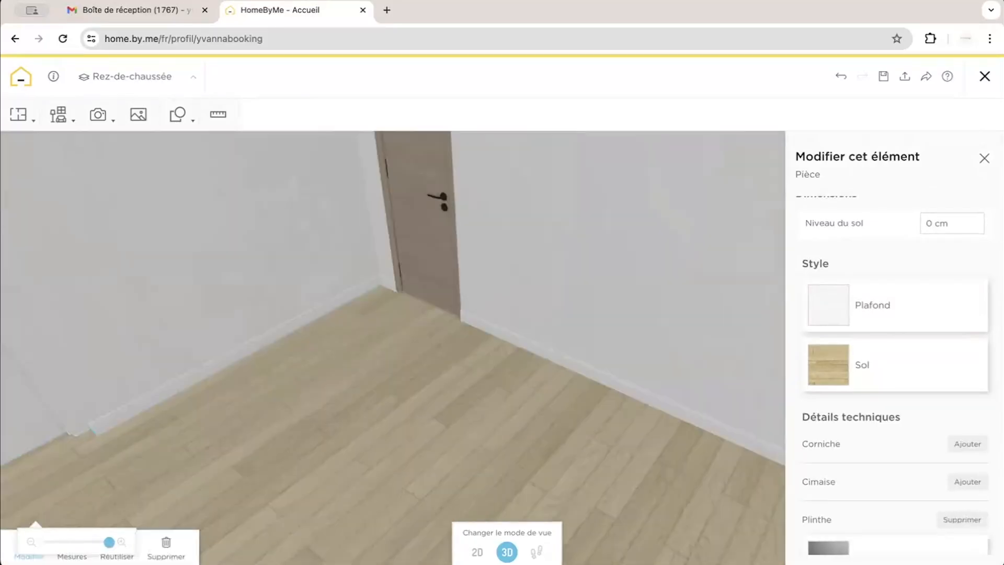
pyautogui.moveTo(107, 543); pyautogui.dragTo(98, 542)
# Browse the Parquet finishes offered for pièce 1's floor (Sol)
pyautogui.scroll(1, 901, 290)
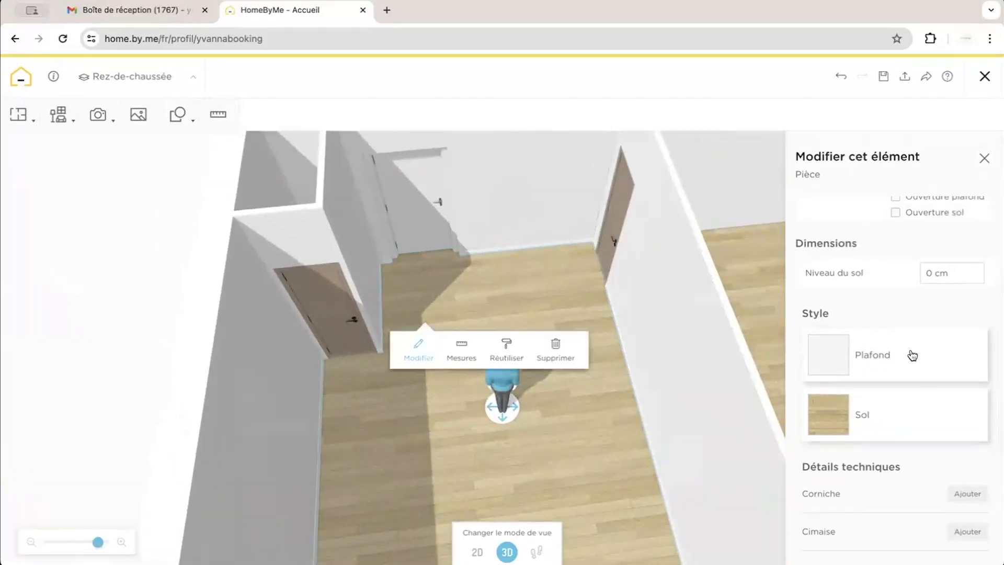
pyautogui.click(827, 431)
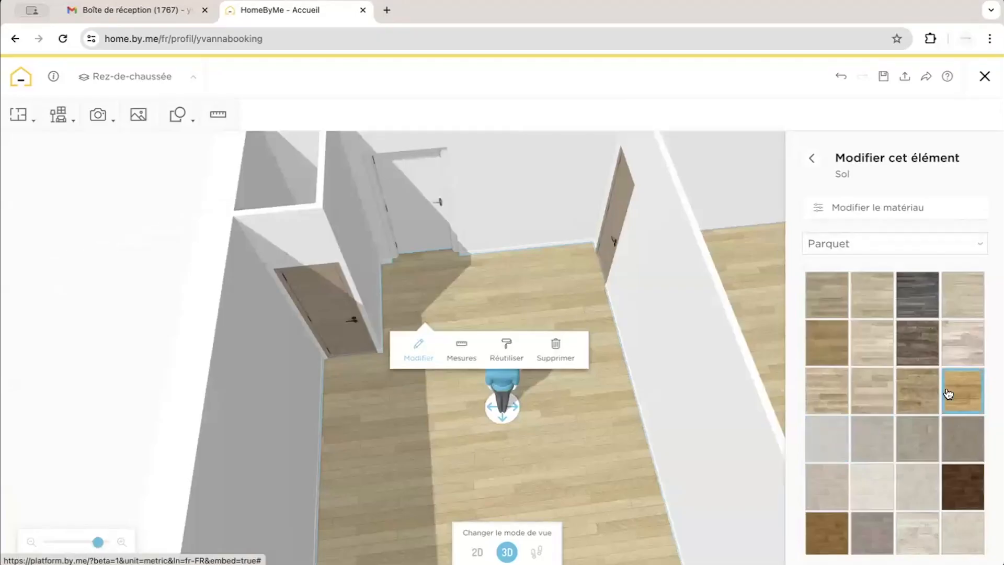
pyautogui.click(926, 238)
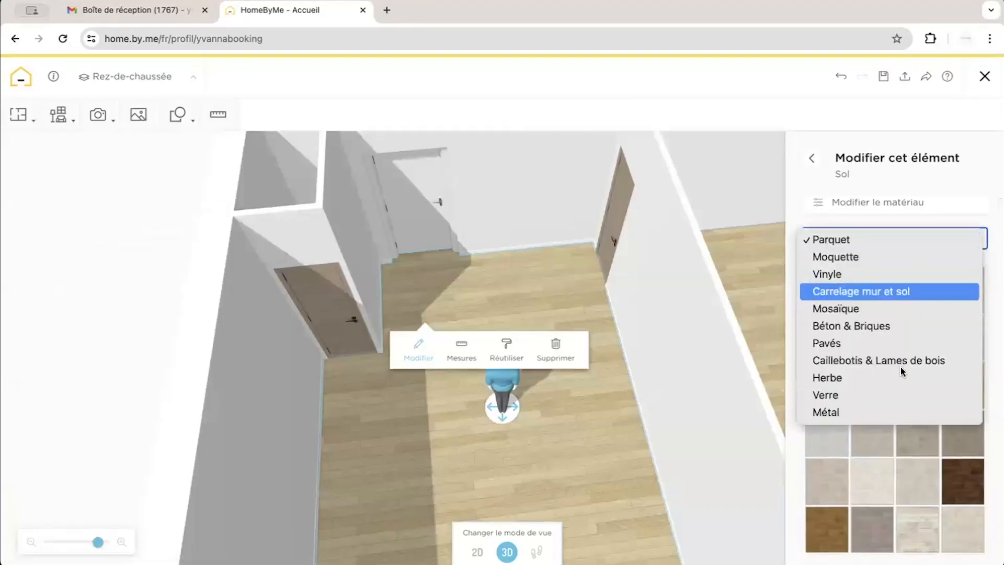
pyautogui.click(889, 437)
pyautogui.scroll(-15, 890, 441)
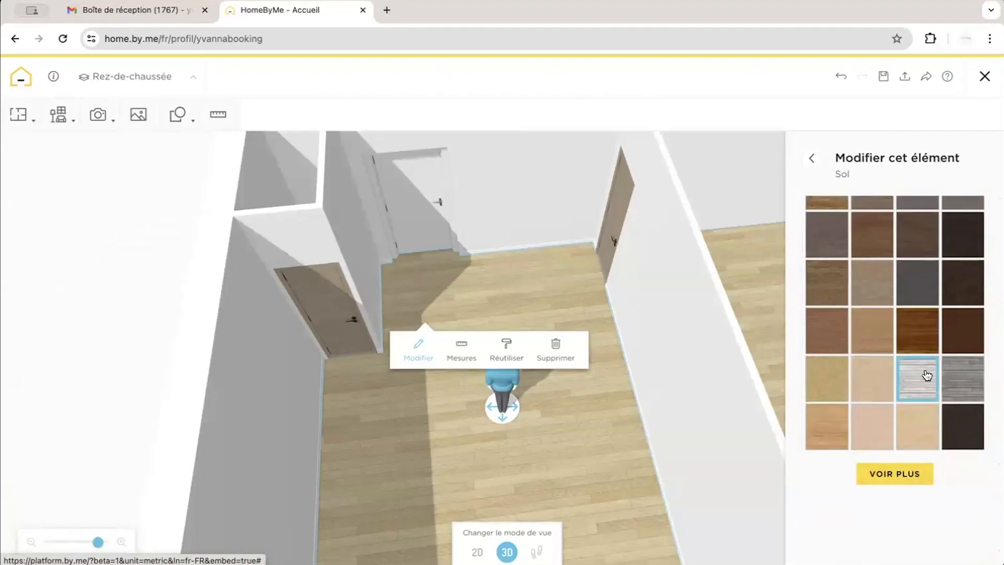
pyautogui.scroll(15, 855, 242)
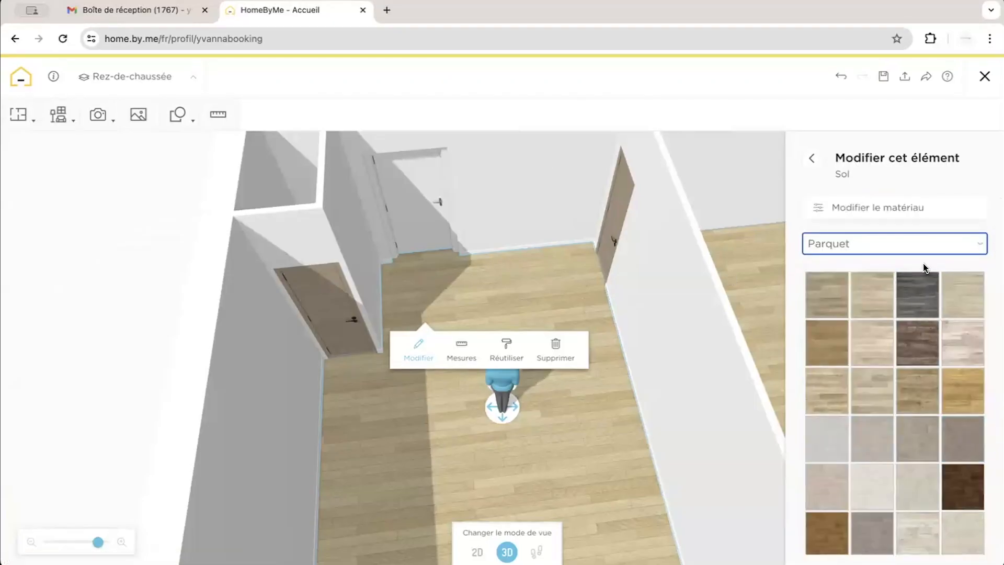
# Search the product catalogue for "parquet" and look over the results and available filters
pyautogui.click(58, 114)
pyautogui.click(78, 168)
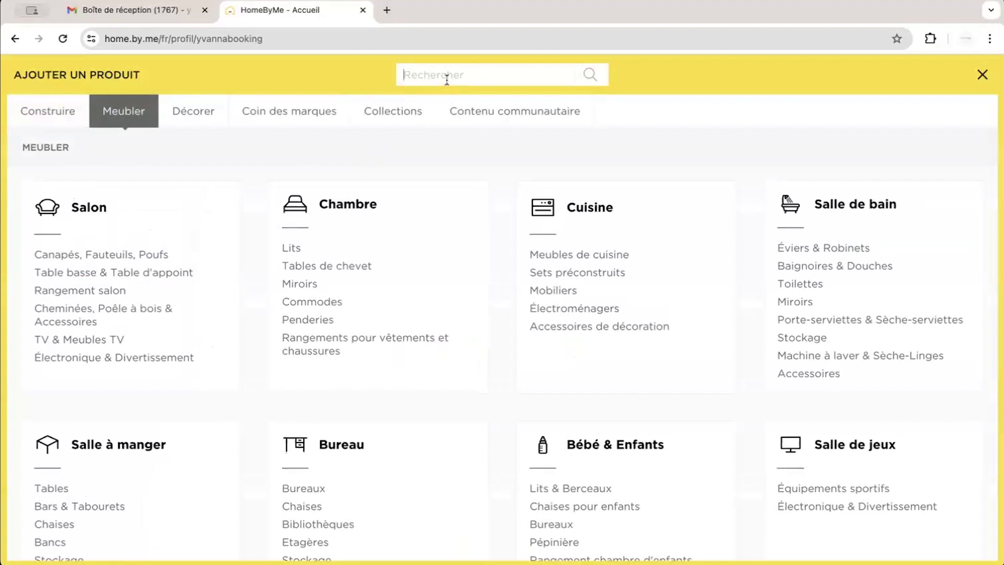
pyautogui.write('parquet')
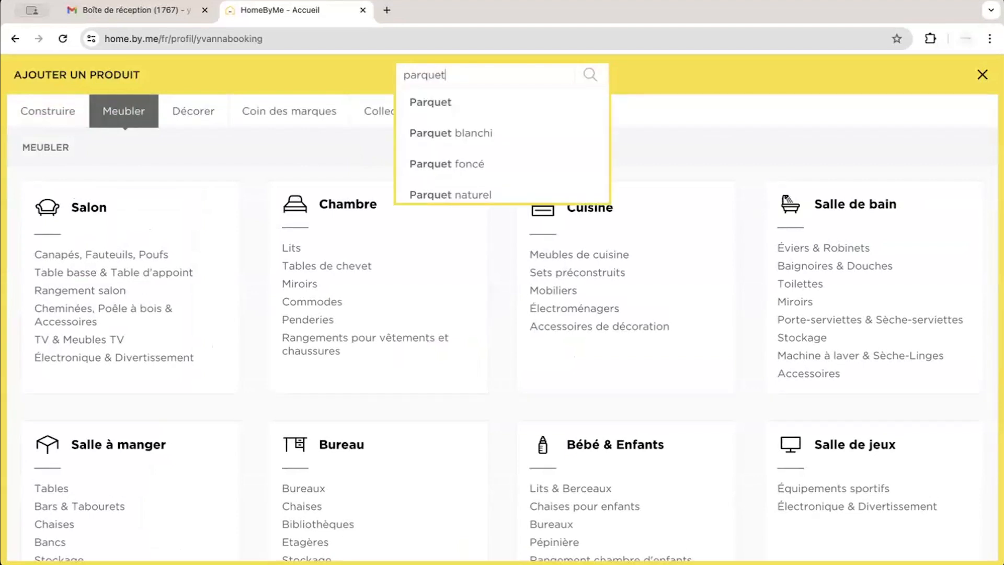
pyautogui.press('Return')
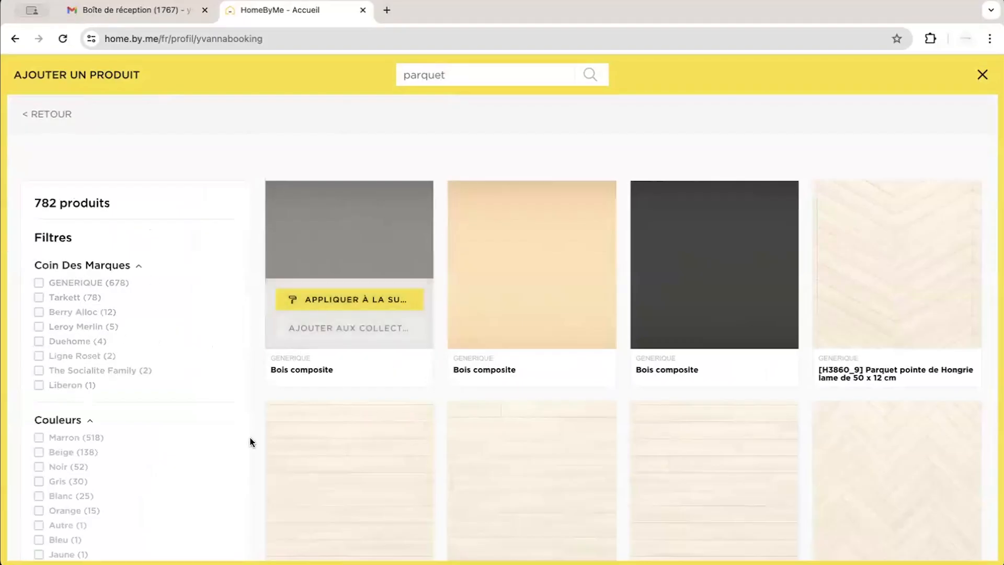
pyautogui.scroll(-4, 224, 488)
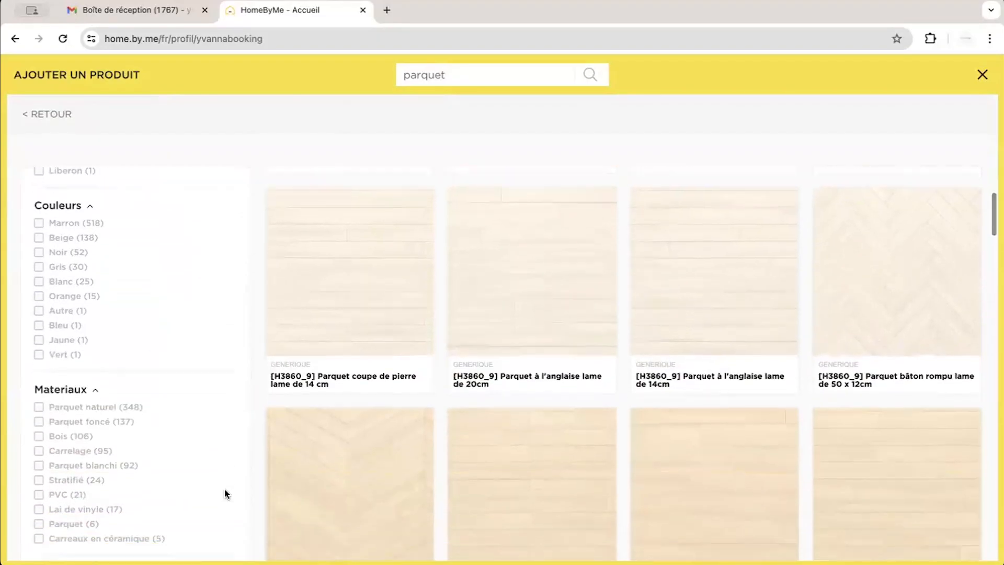
pyautogui.scroll(-1, 225, 488)
pyautogui.scroll(2, 105, 291)
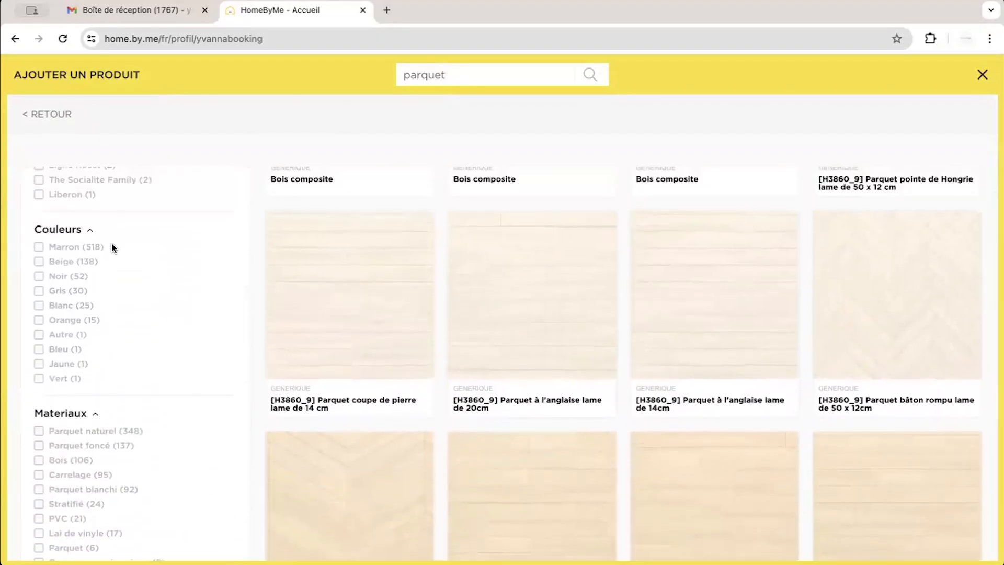
# Filter the parquet results by the colours Marron and Beige and browse the matching finishes
pyautogui.click(83, 246)
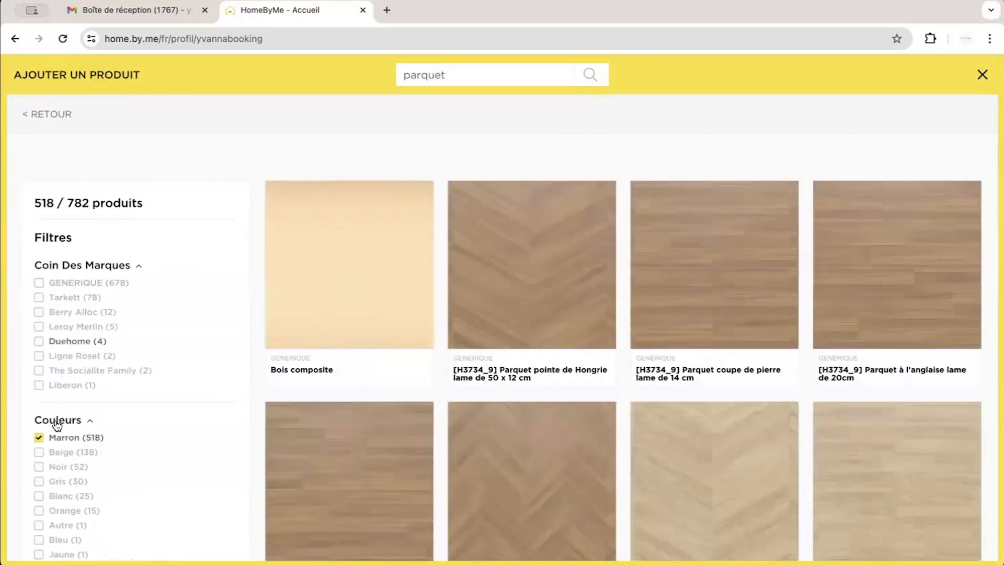
pyautogui.click(52, 457)
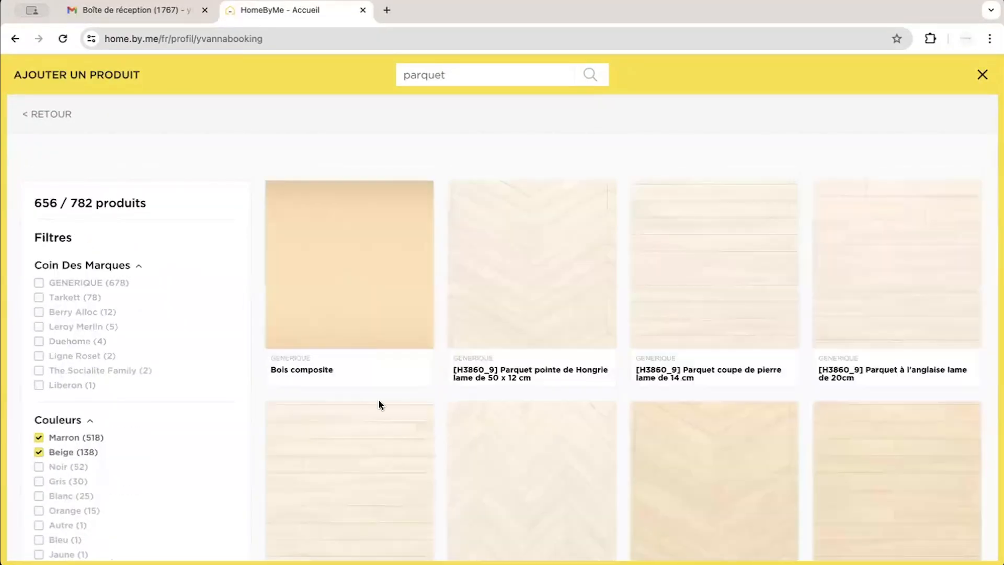
pyautogui.scroll(-8, 531, 439)
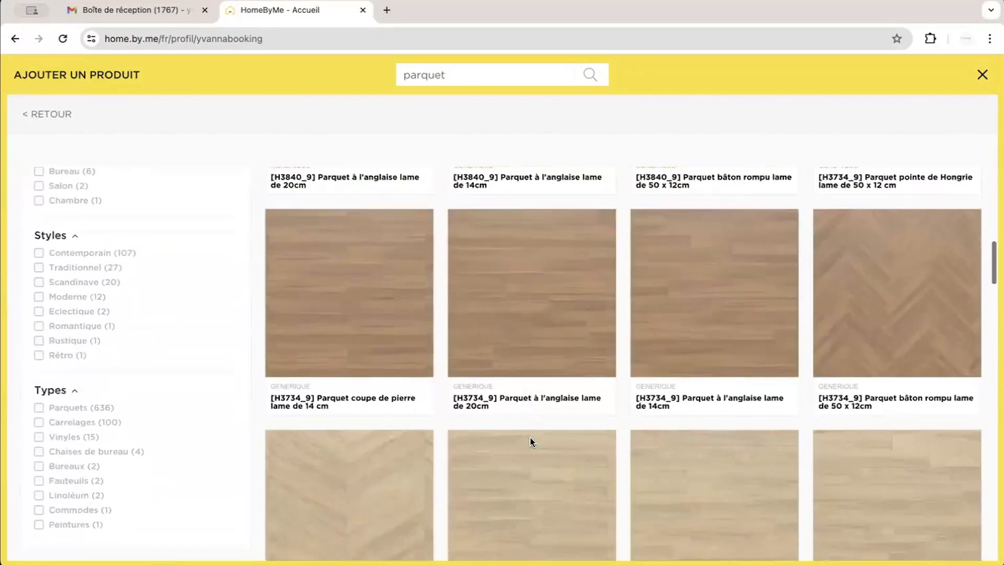
pyautogui.scroll(-10, 531, 442)
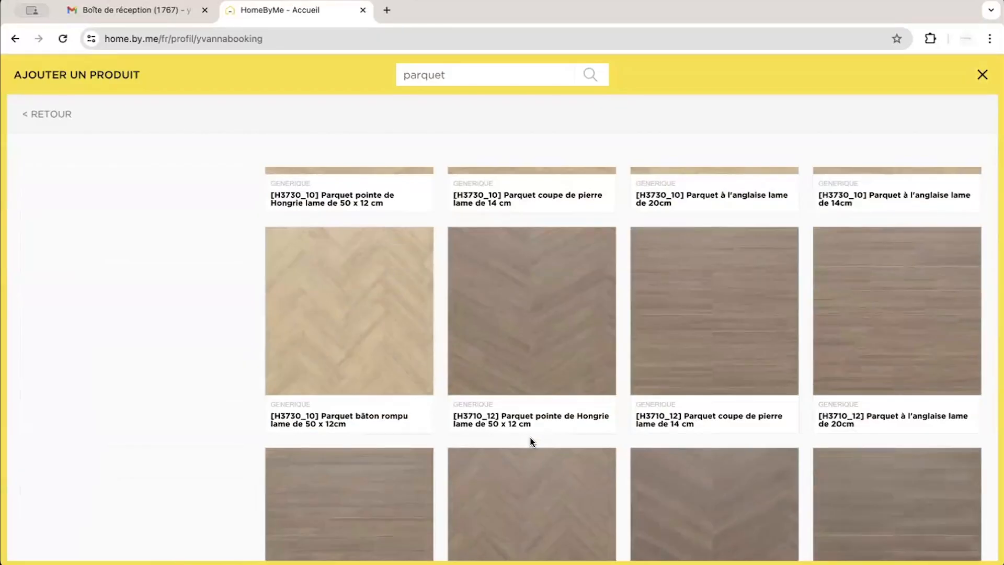
pyautogui.scroll(10, 530, 441)
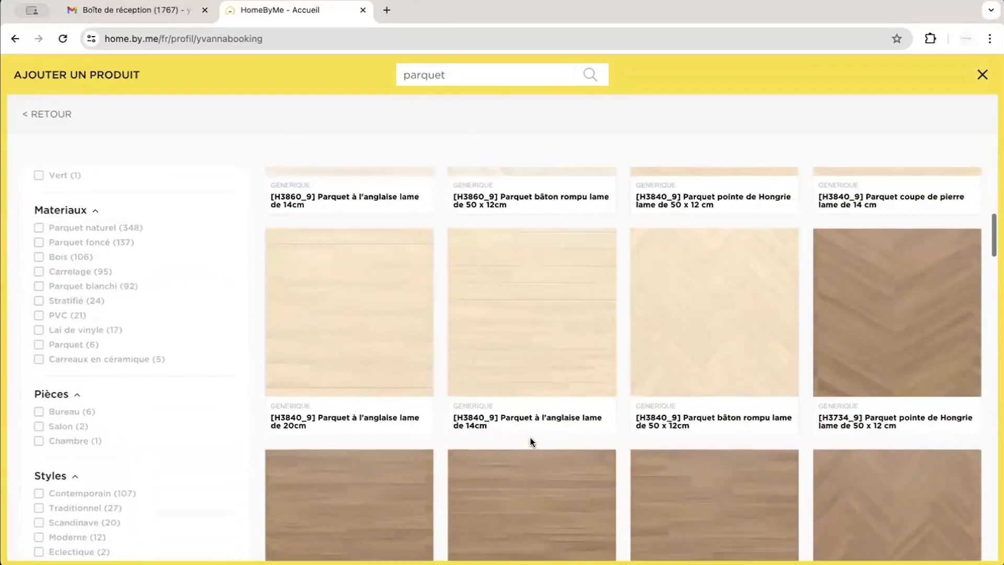
pyautogui.scroll(5, 530, 441)
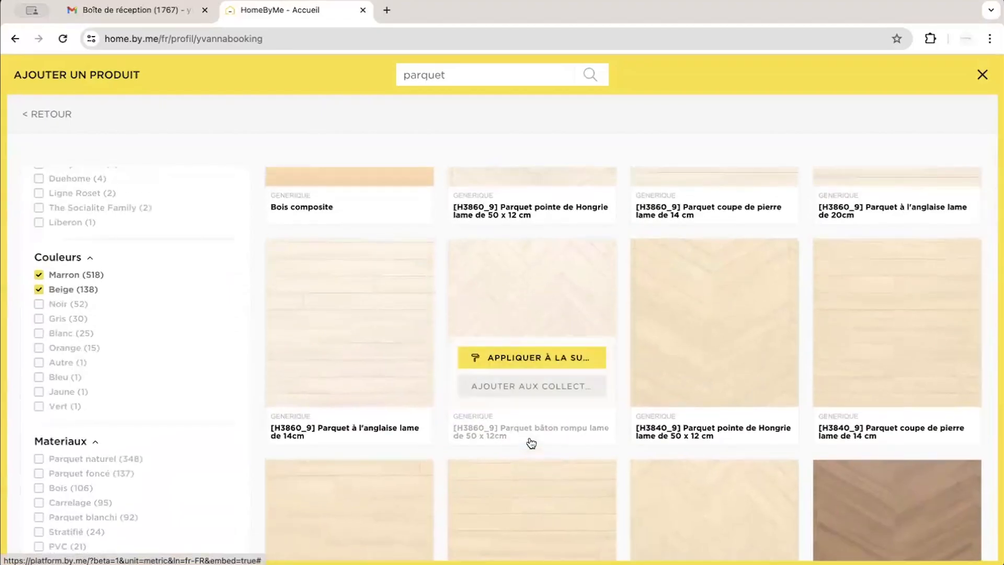
pyautogui.scroll(-15, 531, 442)
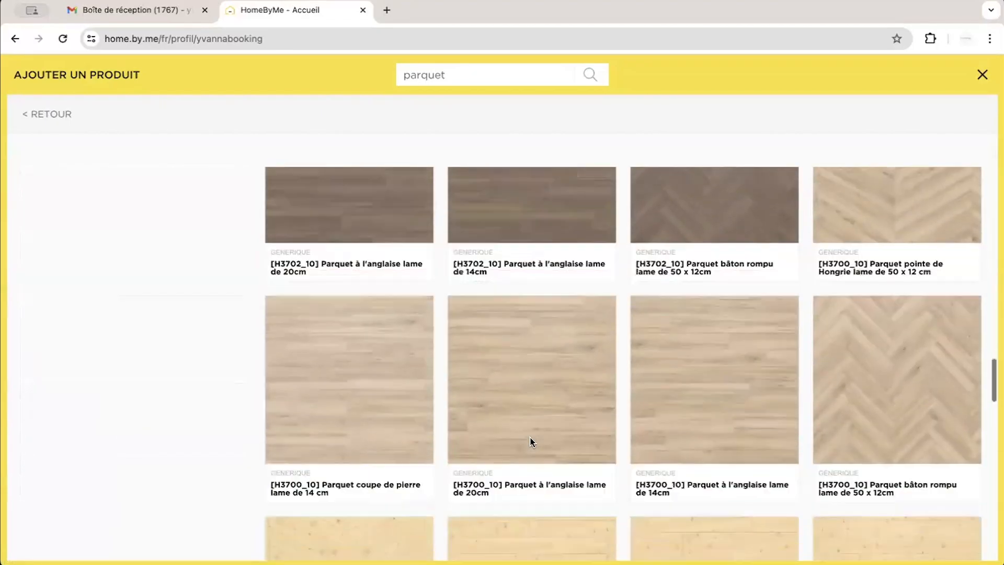
pyautogui.scroll(-20, 531, 442)
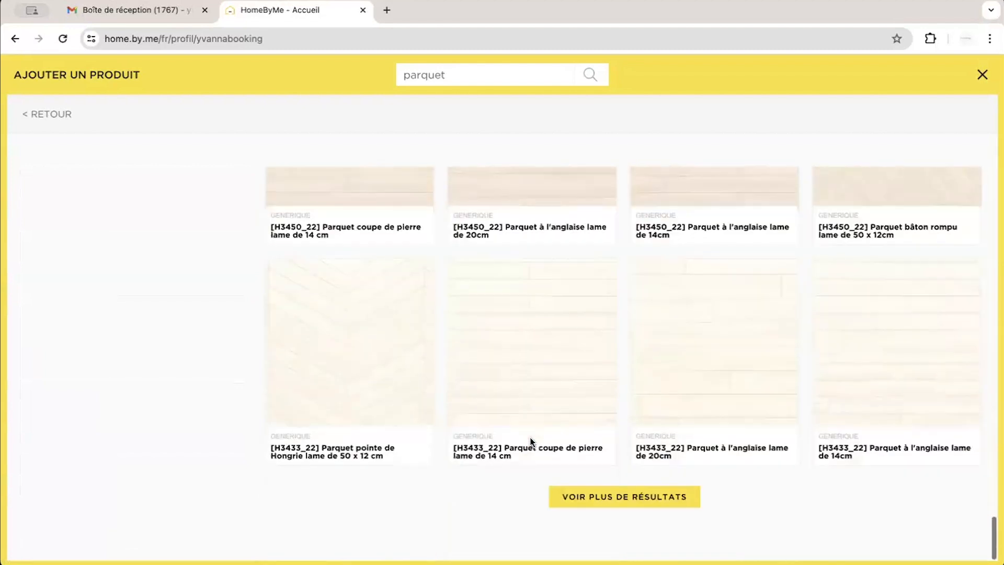
# Load two further batches of filtered parquet results and look through them for a herringbone finish
pyautogui.click(588, 493)
pyautogui.scroll(-10, 587, 494)
pyautogui.scroll(-15, 587, 493)
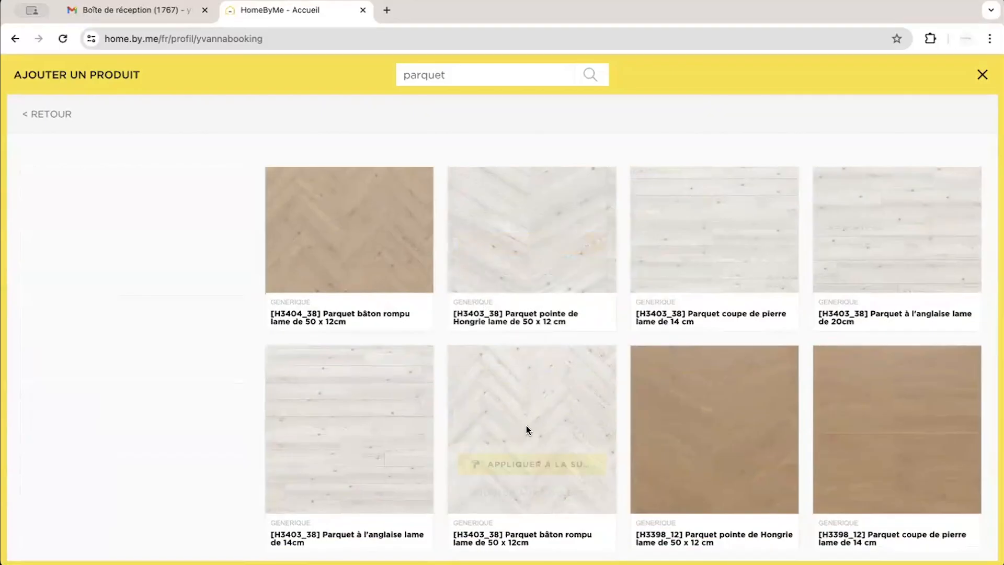
pyautogui.scroll(-15, 525, 425)
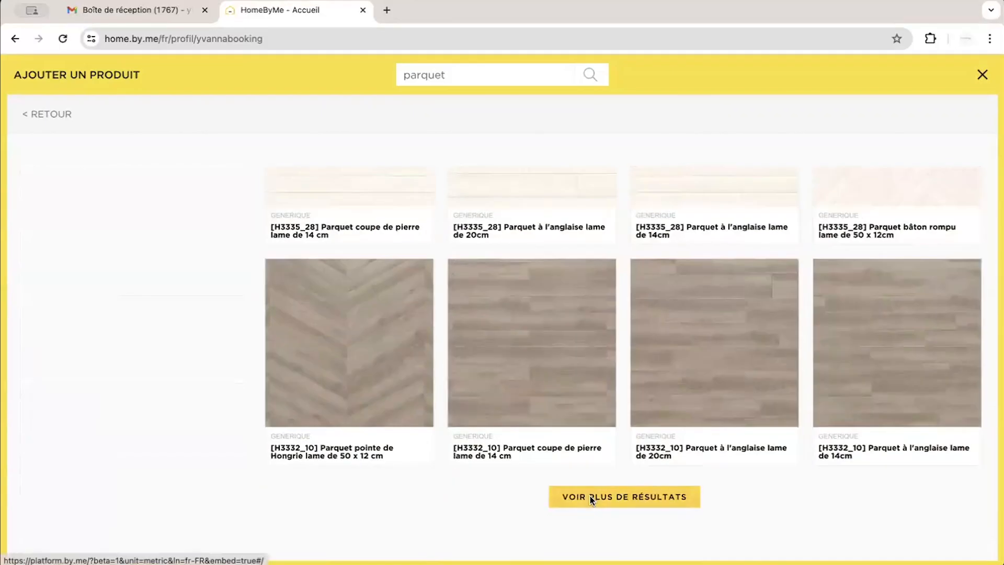
pyautogui.click(589, 495)
pyautogui.scroll(-10, 590, 495)
pyautogui.scroll(-15, 590, 495)
pyautogui.scroll(-2, 590, 495)
pyautogui.scroll(1, 589, 501)
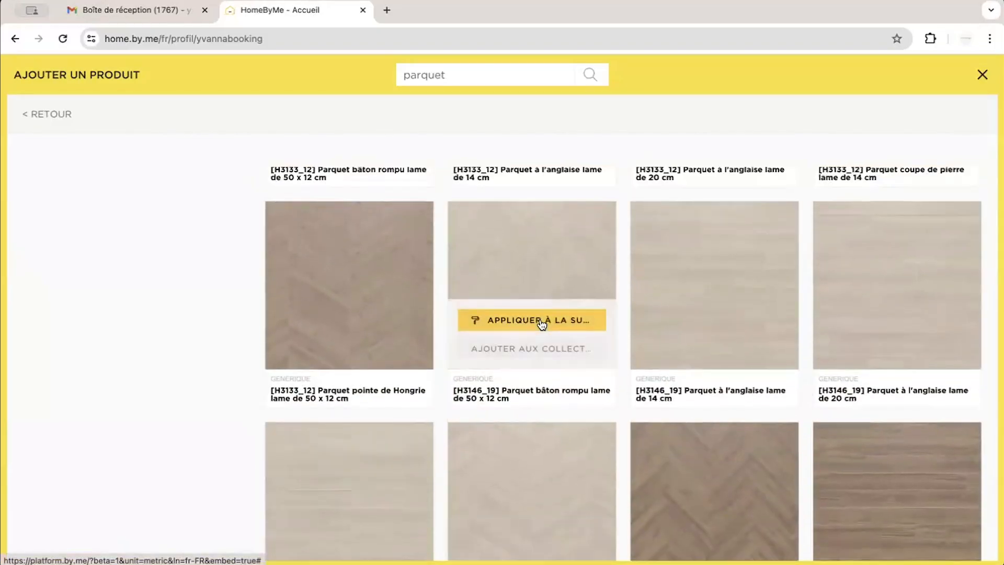
# Apply the [H3146_19] Parquet bâton rompu lame de 50 x 12 cm to pièce 1's floor and validate it
pyautogui.click(538, 320)
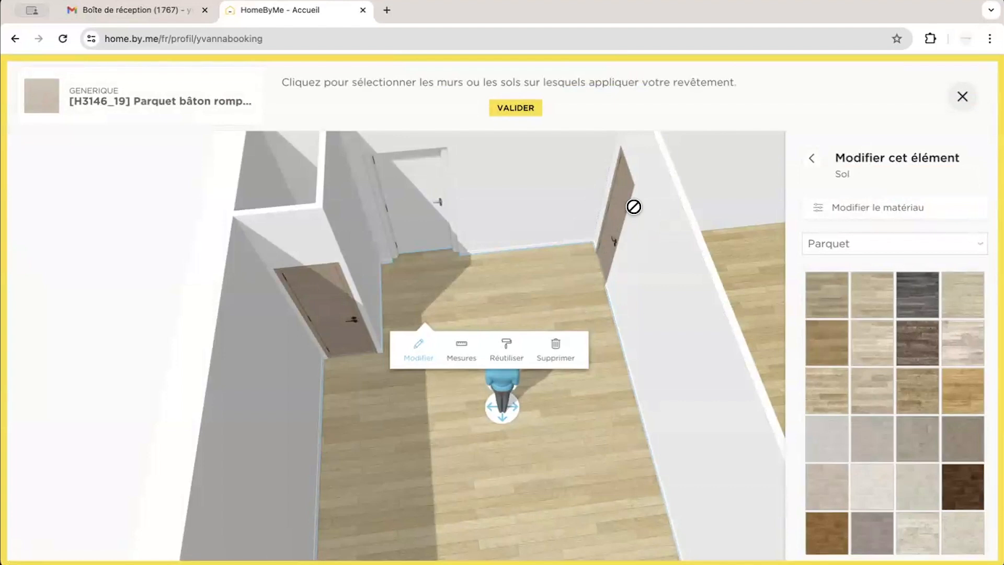
pyautogui.click(544, 292)
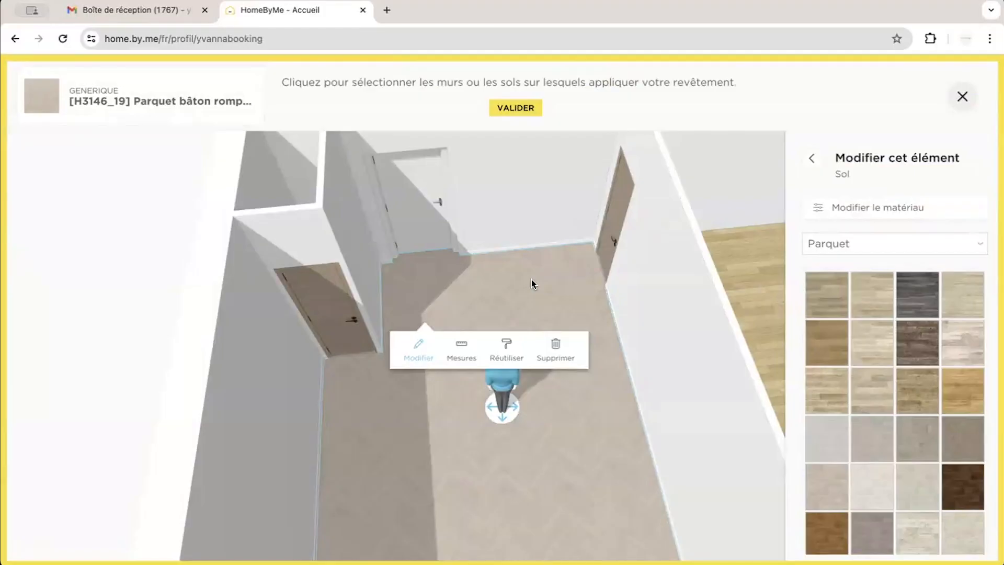
pyautogui.click(506, 110)
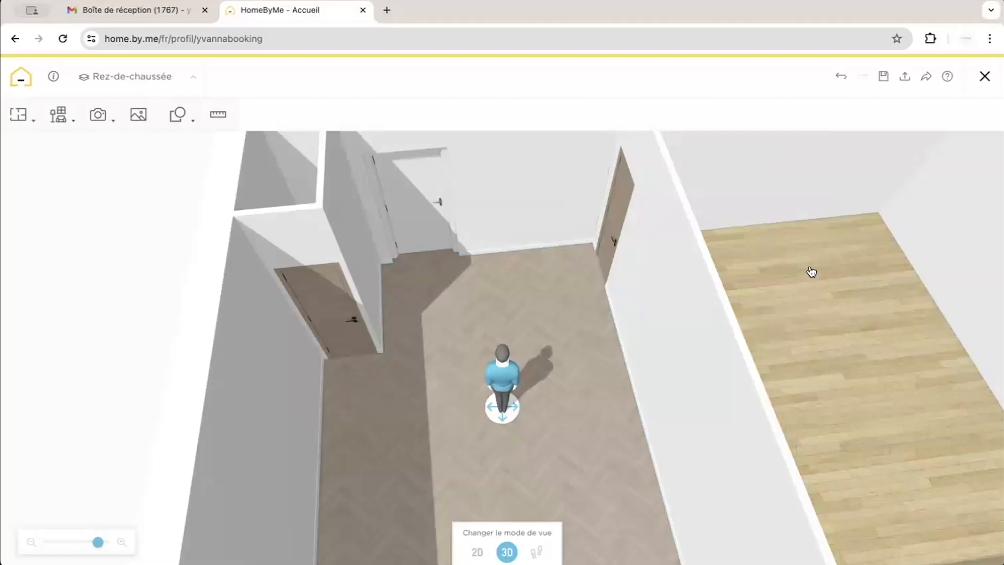
# Reuse pièce 1's herringbone parquet on the adjoining room's floor and validate it
pyautogui.click(58, 114)
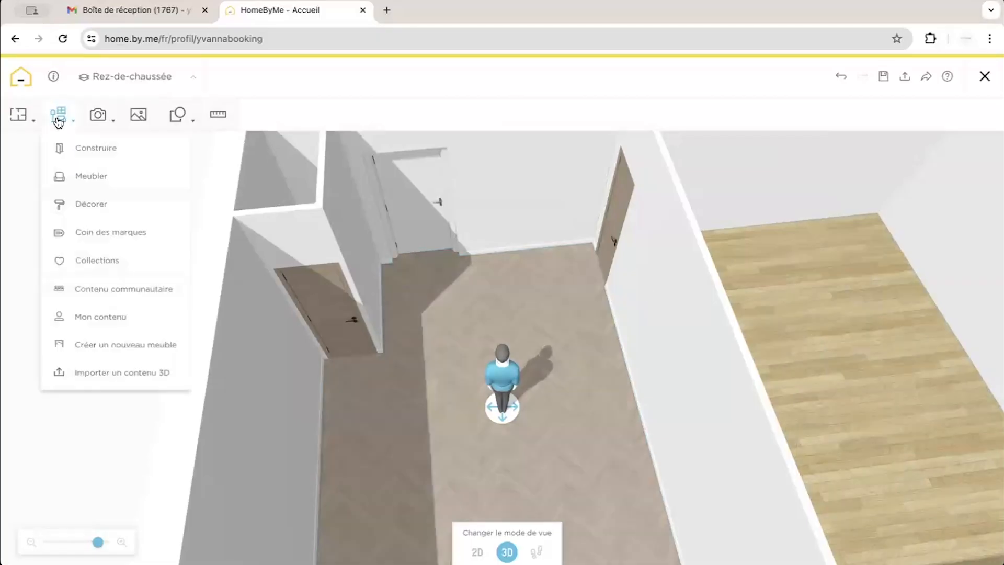
pyautogui.click(555, 317)
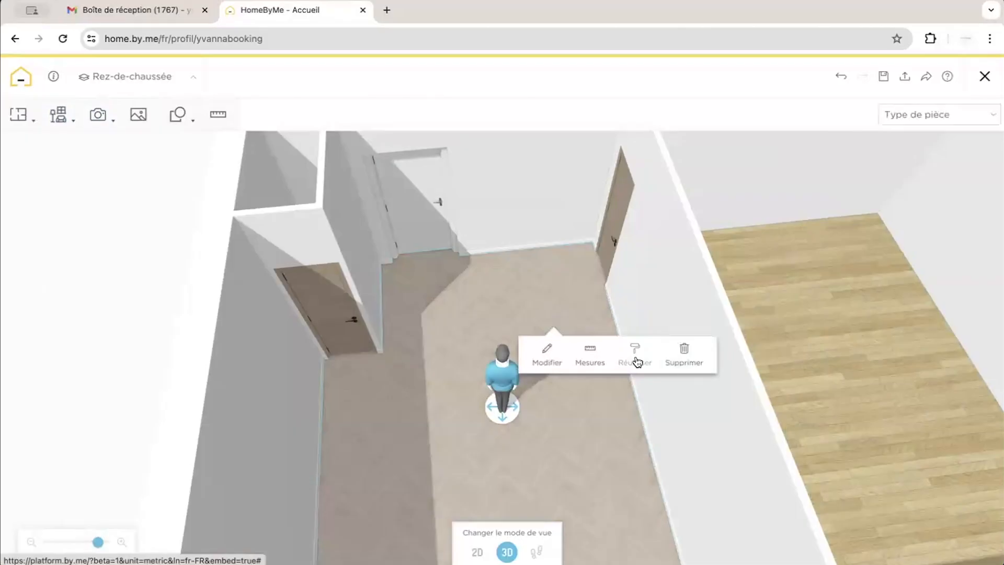
pyautogui.click(637, 362)
pyautogui.click(808, 310)
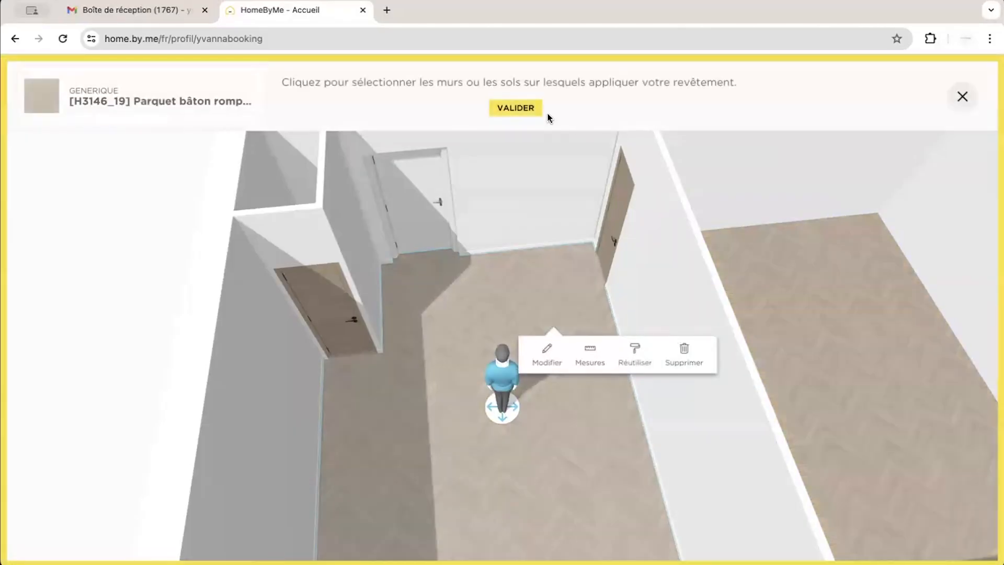
pyautogui.click(516, 108)
# Add a skirting board (Plinthe) to the adjoining room that received the reused parquet
pyautogui.moveTo(502, 402); pyautogui.dragTo(782, 333)
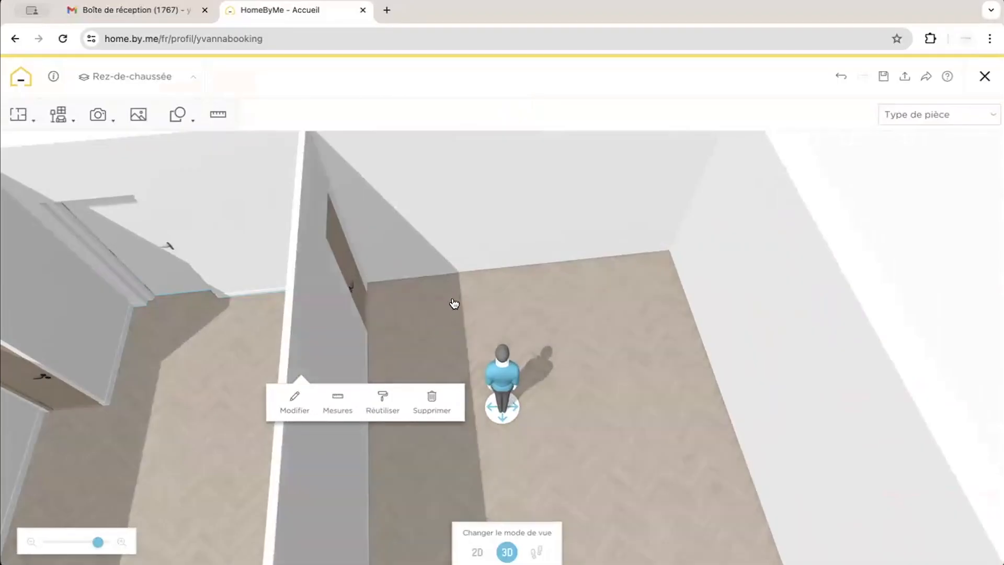
pyautogui.click(524, 294)
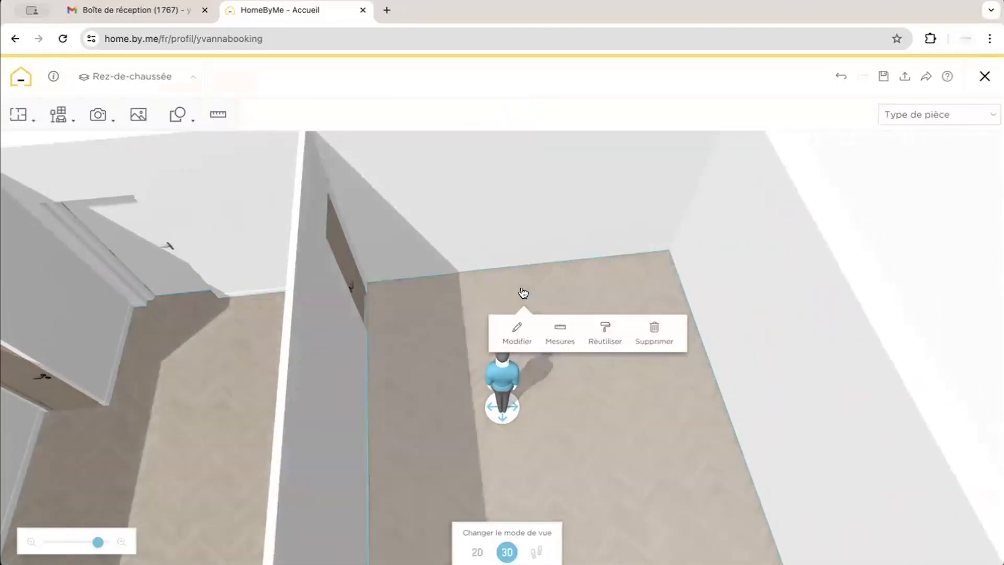
pyautogui.click(514, 348)
pyautogui.scroll(-3, 884, 437)
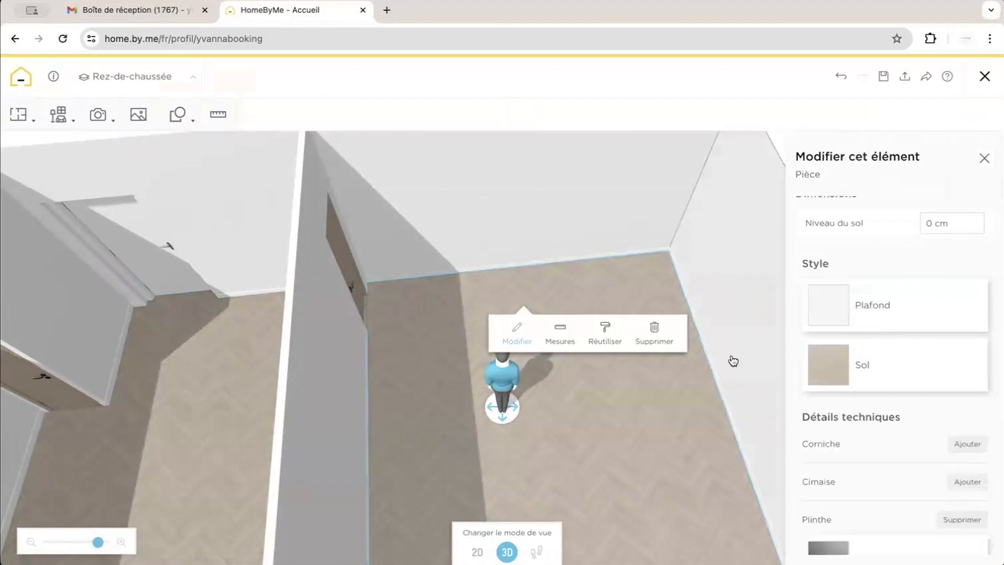
pyautogui.scroll(-2, 863, 517)
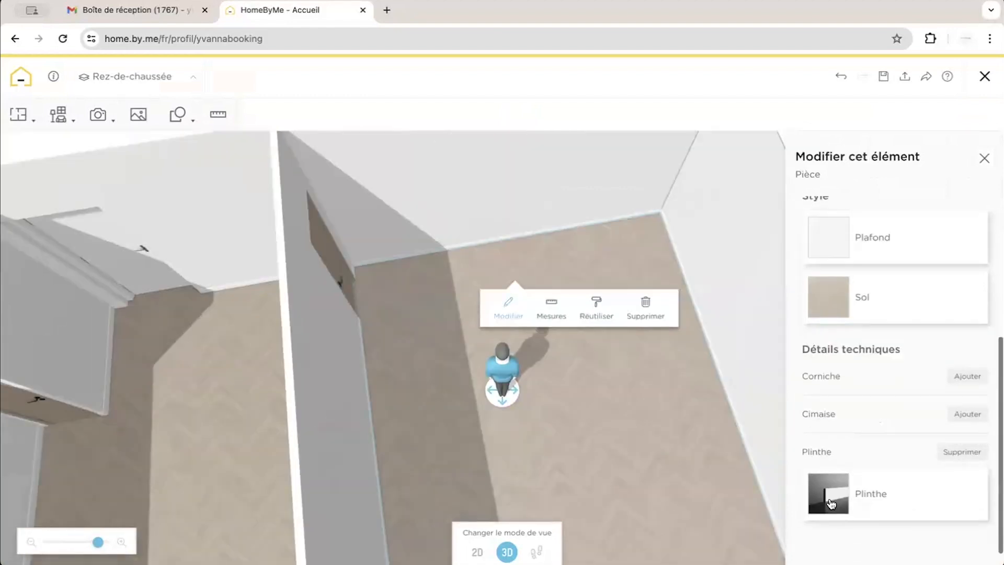
# Examine the new skirting board's dimensions, profile types, and matt paint and Bois finishes, and inspect the rooms from several angles
pyautogui.click(830, 503)
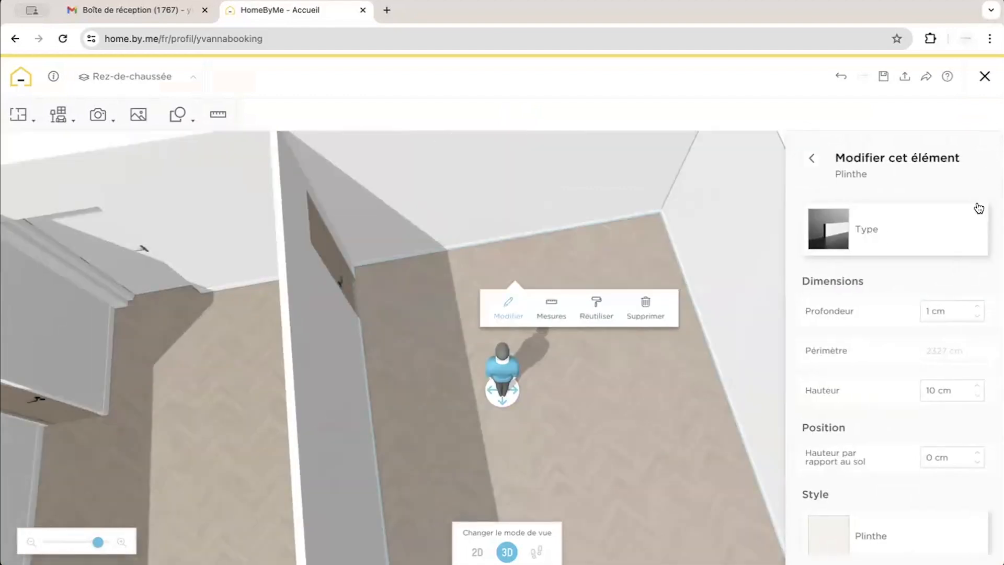
pyautogui.click(809, 161)
pyautogui.click(824, 504)
pyautogui.click(837, 228)
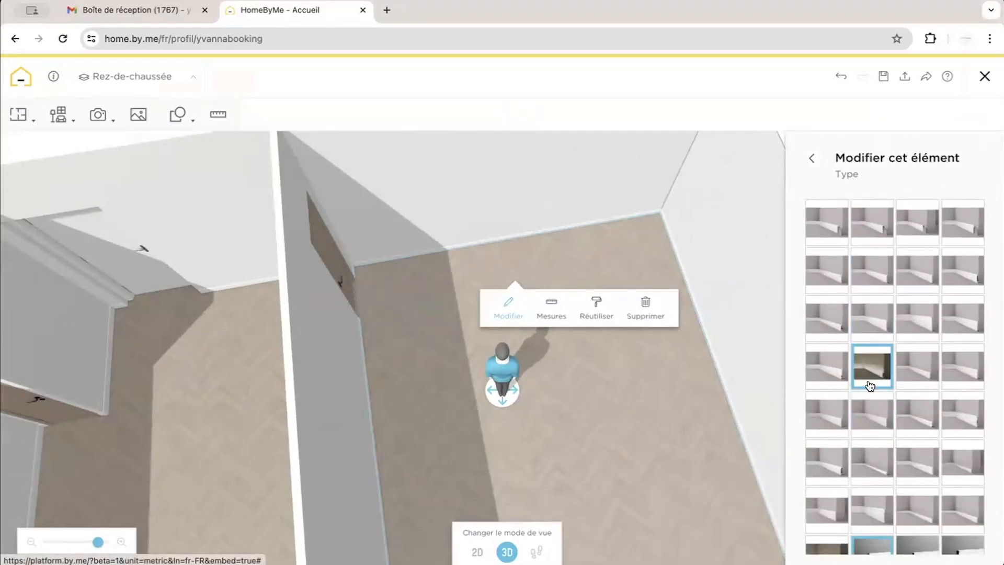
pyautogui.click(826, 287)
pyautogui.scroll(-1, 903, 425)
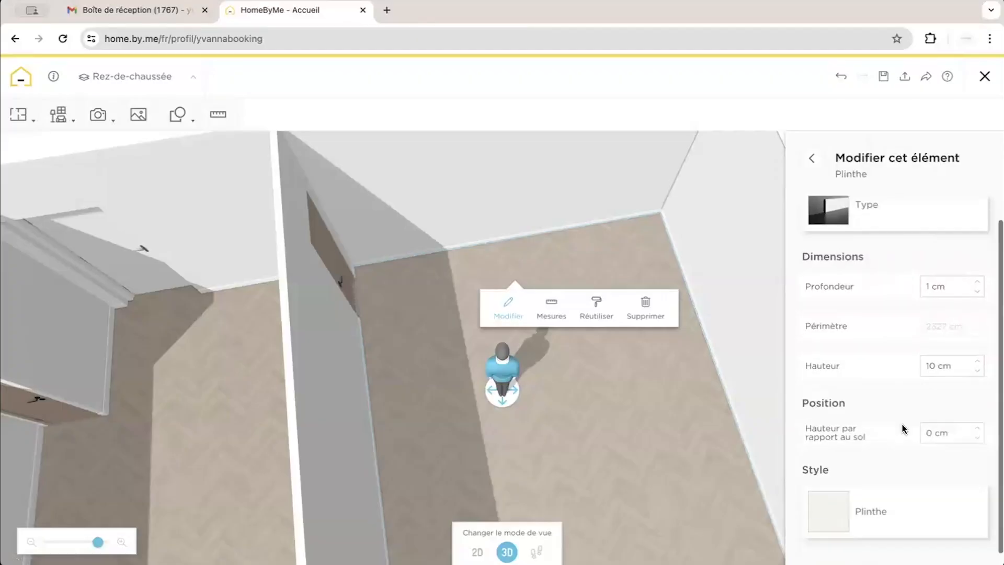
pyautogui.click(824, 520)
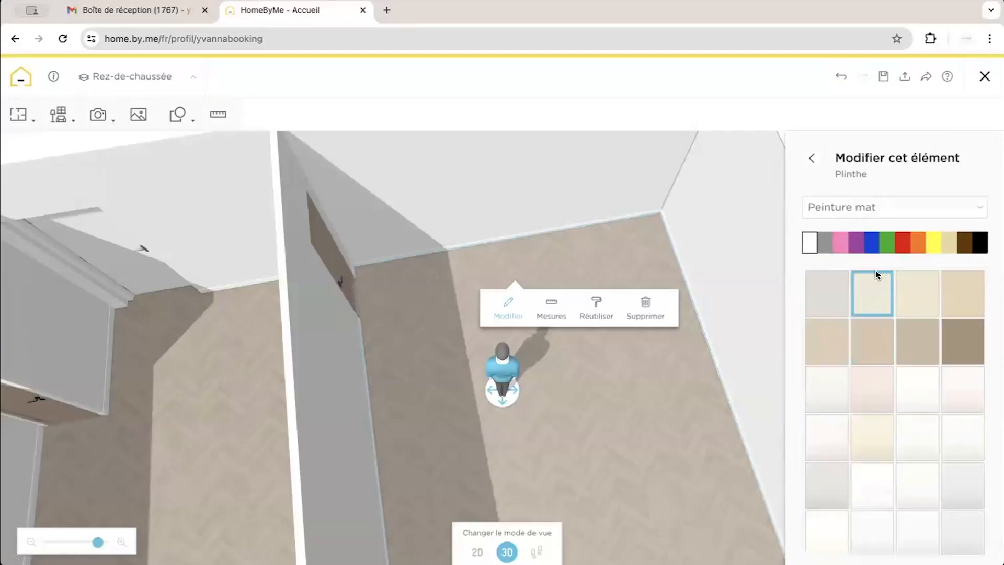
pyautogui.click(862, 215)
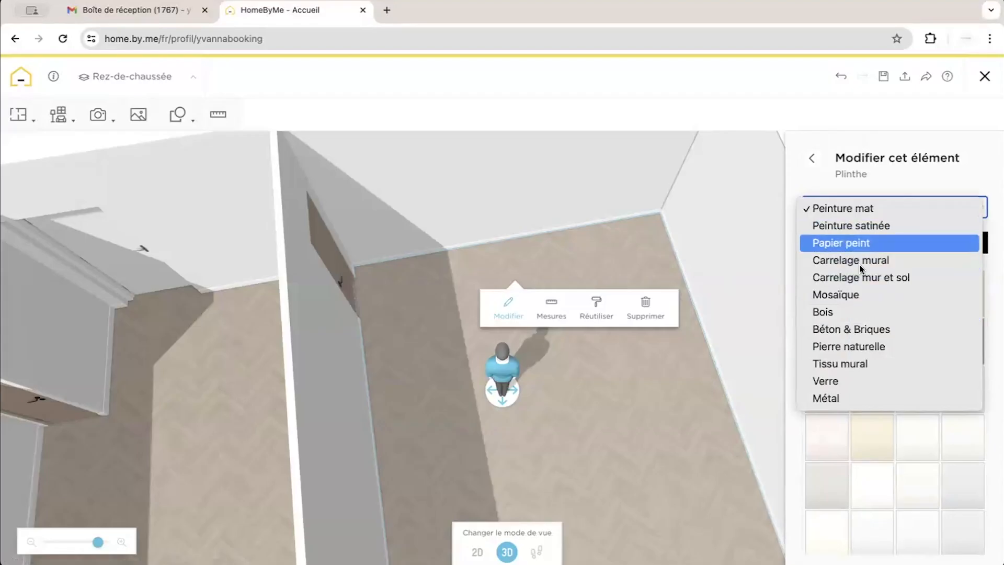
pyautogui.click(847, 313)
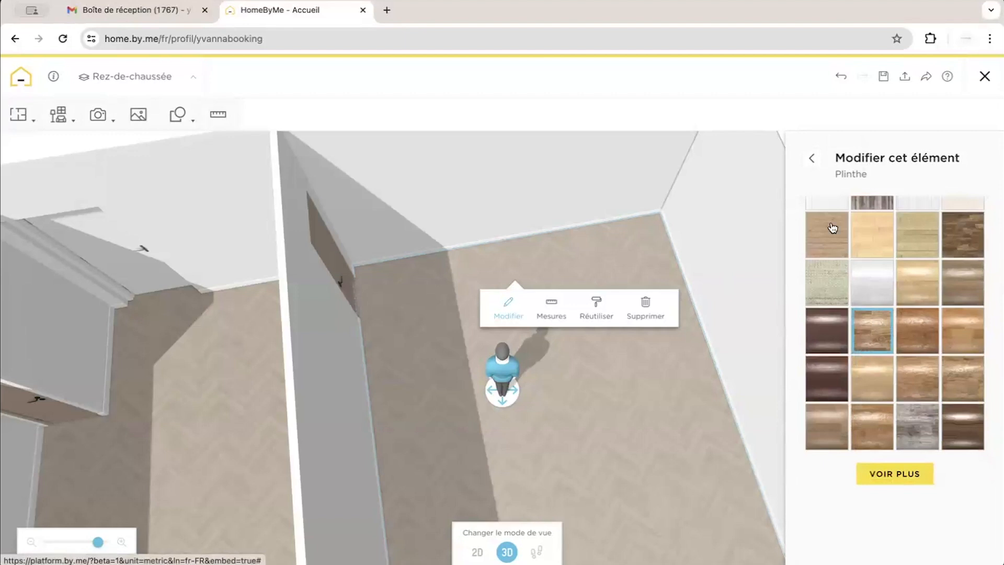
pyautogui.click(813, 158)
pyautogui.moveTo(740, 244); pyautogui.dragTo(333, 262)
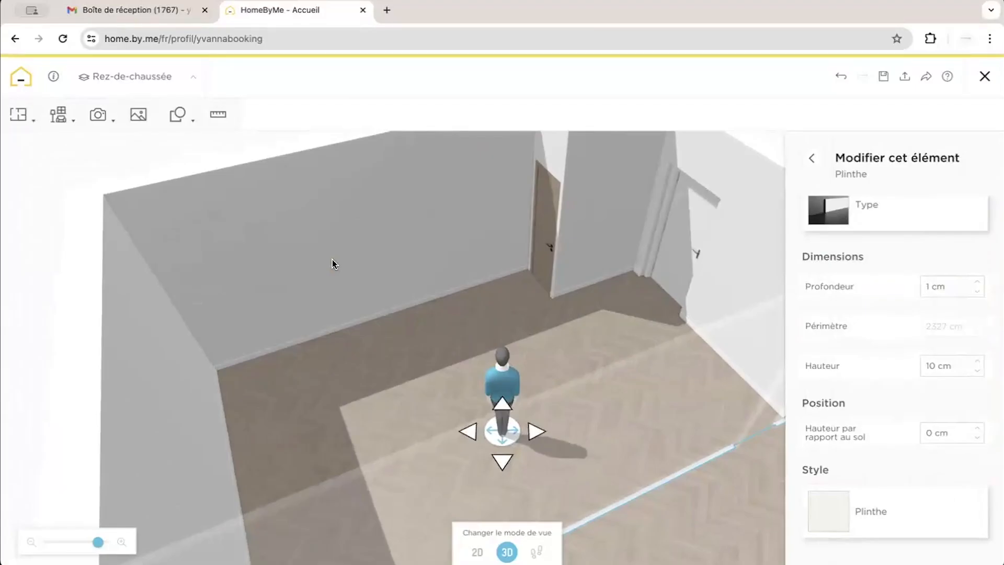
pyautogui.moveTo(331, 259); pyautogui.dragTo(437, 245)
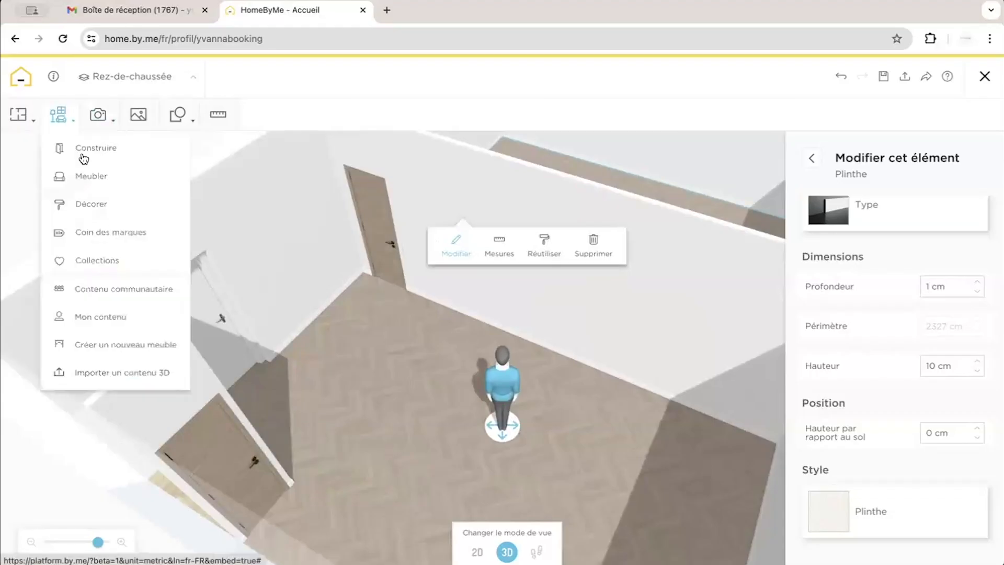
# Search the product catalogue for "radiateur" and browse the radiator models
pyautogui.moveTo(63, 124)
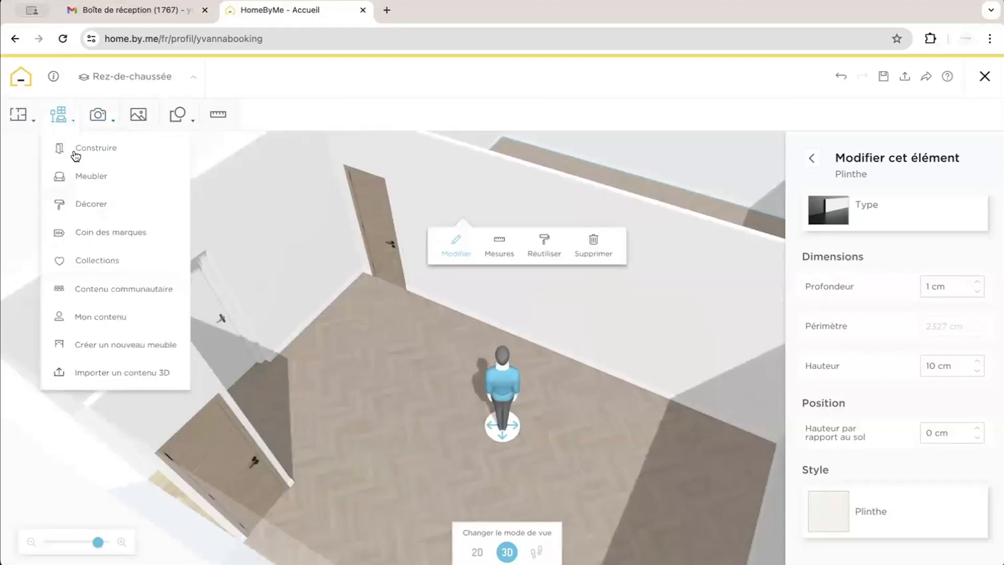
pyautogui.click(74, 149)
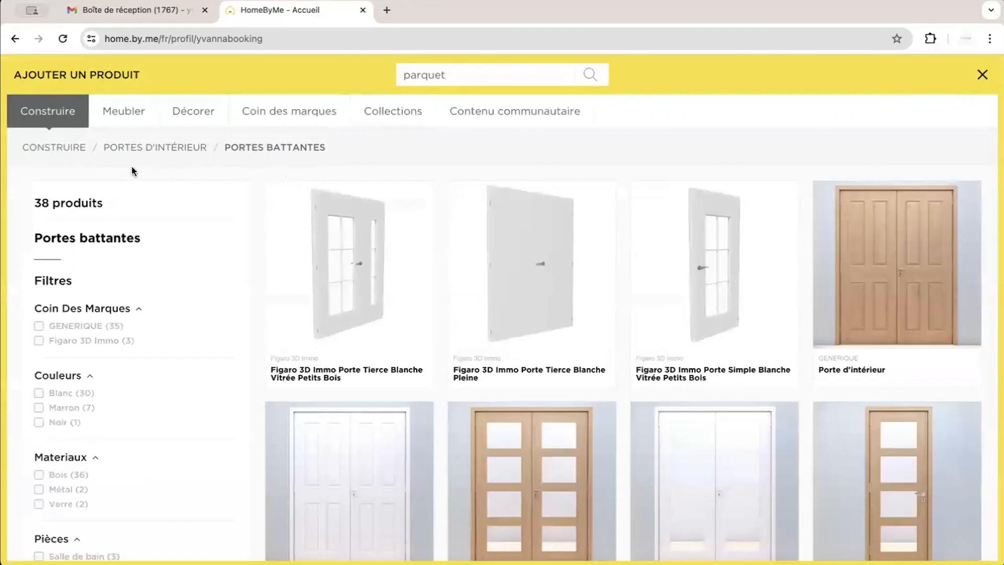
pyautogui.click(55, 147)
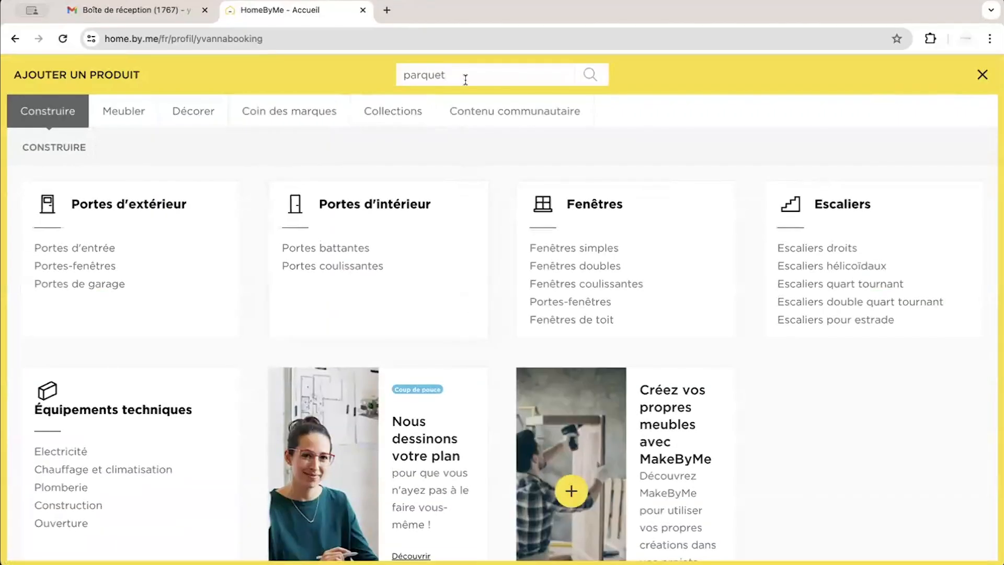
pyautogui.click(396, 77)
pyautogui.write('radiateur')
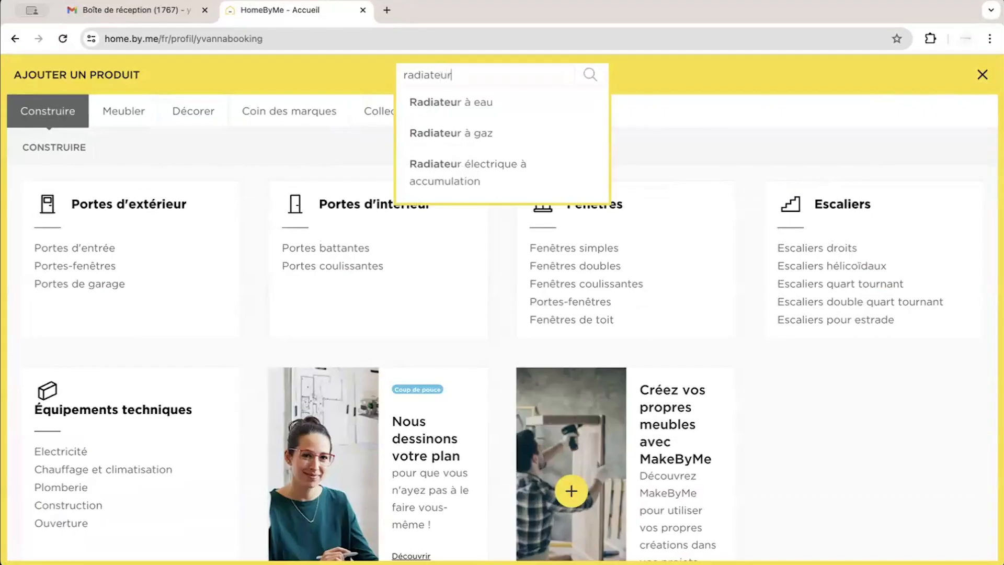
pyautogui.press('Return')
pyautogui.scroll(-15, 373, 283)
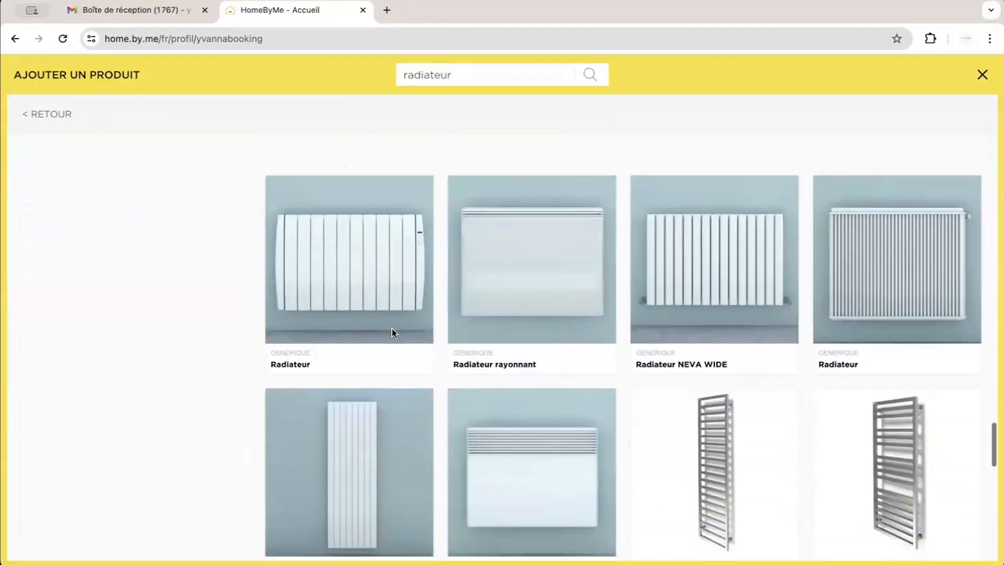
pyautogui.scroll(3, 394, 333)
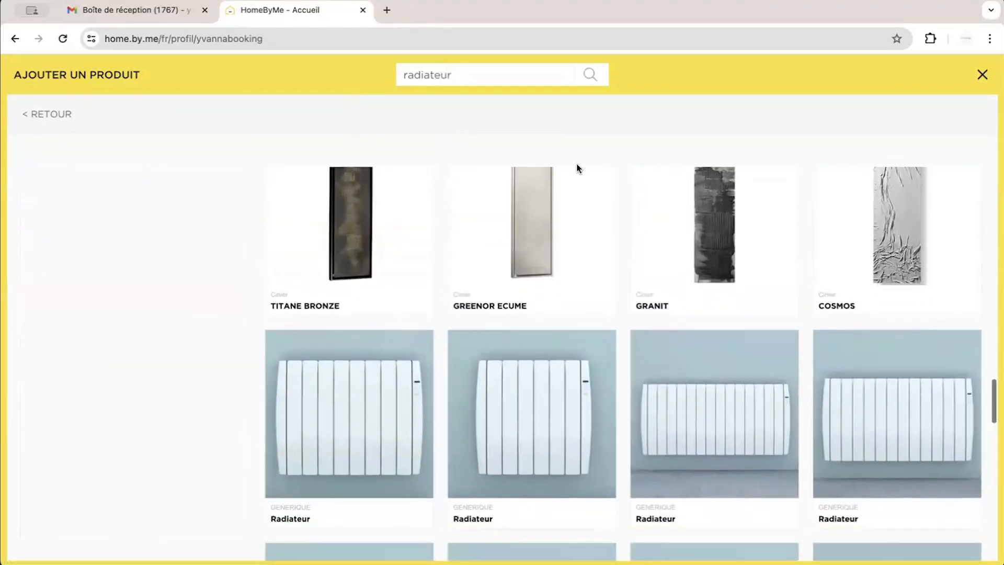
# Add the Radiateur FASSANE from the catalogue and place it on pièce 1's wall near the room's corner
pyautogui.scroll(-10, 552, 370)
pyautogui.scroll(6, 551, 370)
pyautogui.scroll(2, 551, 368)
pyautogui.scroll(-3, 551, 368)
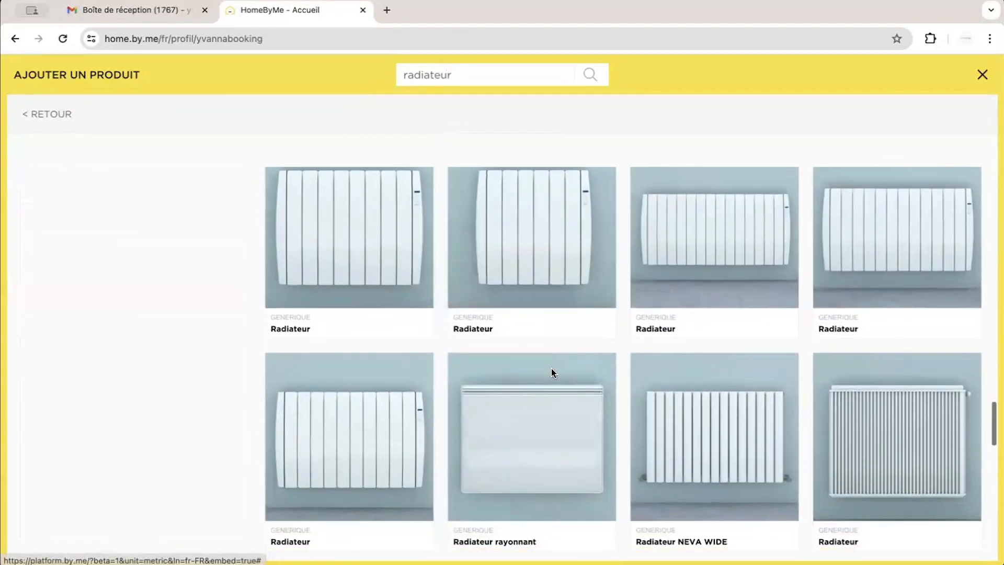
pyautogui.scroll(-2, 550, 368)
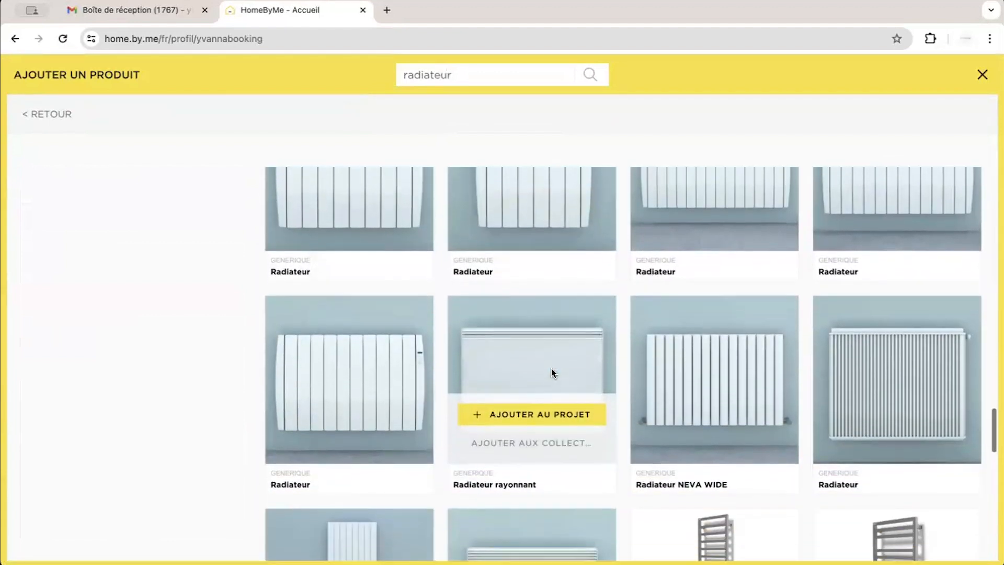
pyautogui.click(347, 440)
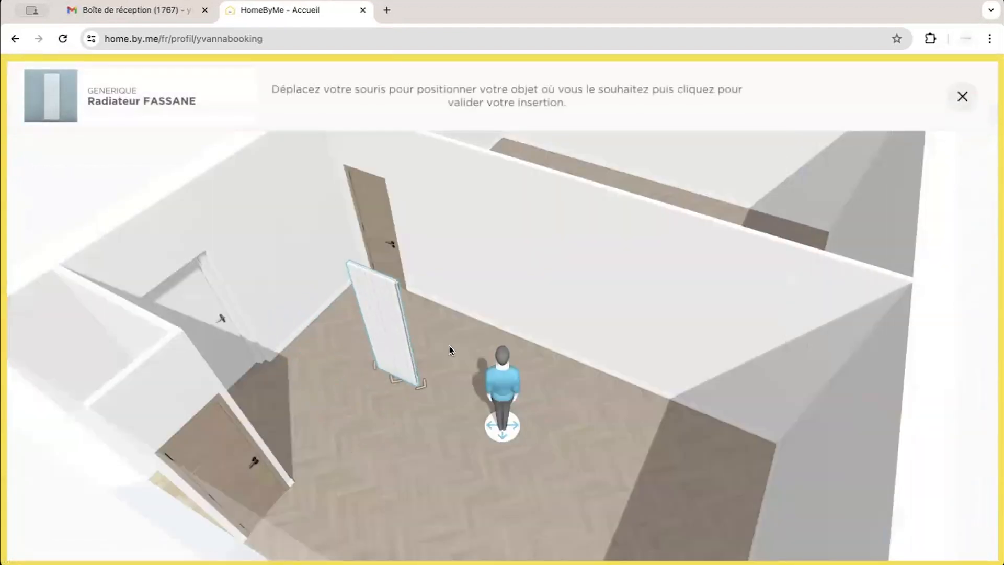
pyautogui.moveTo(375, 320); pyautogui.dragTo(211, 328)
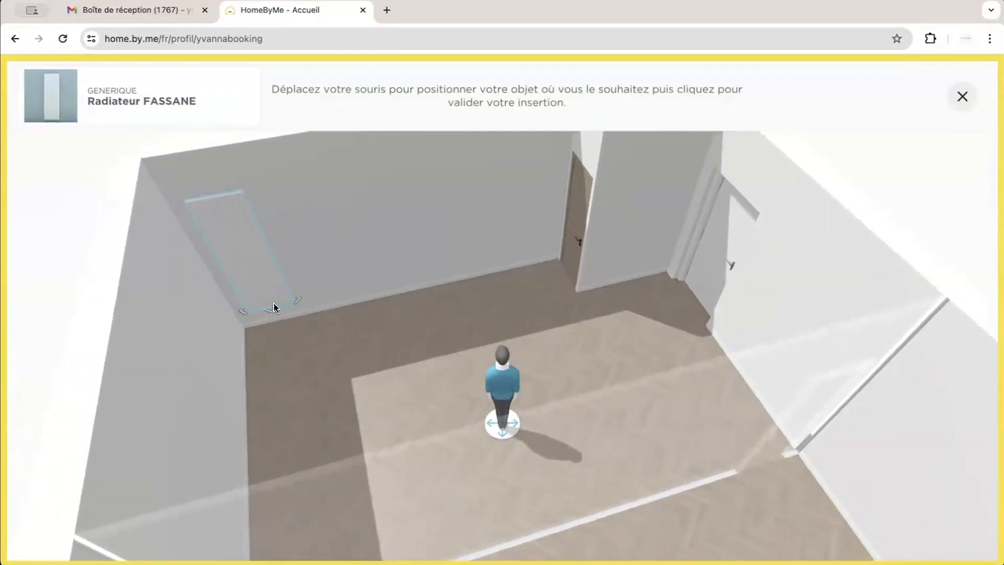
pyautogui.click(290, 306)
# Set the FASSANE radiator's distances to 15 cm from the floor and 10 cm from the adjacent corner wall
pyautogui.moveTo(507, 246)
pyautogui.mouseDown()
pyautogui.moveTo(518, 223)
pyautogui.moveTo(499, 235)
pyautogui.mouseUp()
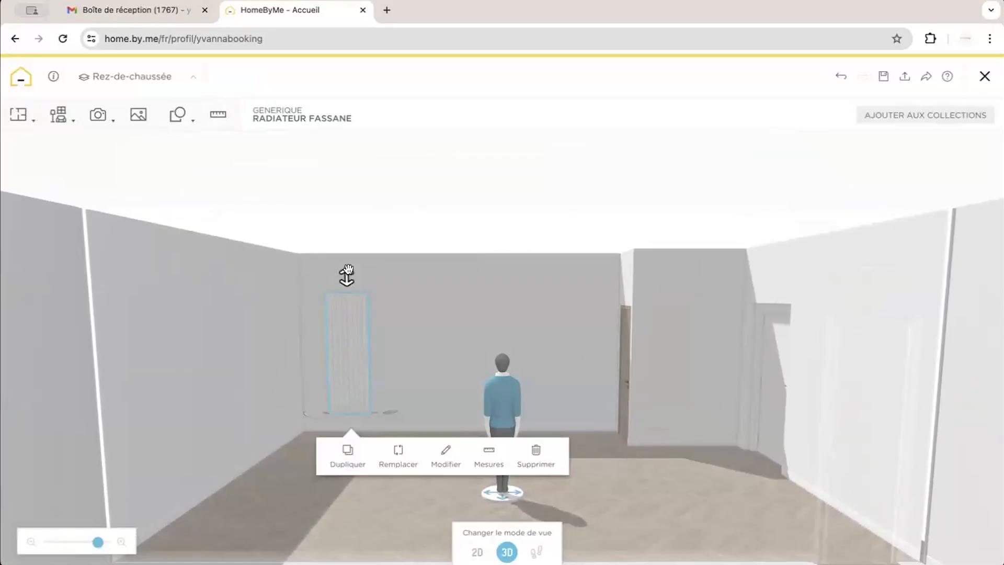
pyautogui.moveTo(346, 276); pyautogui.dragTo(378, 259)
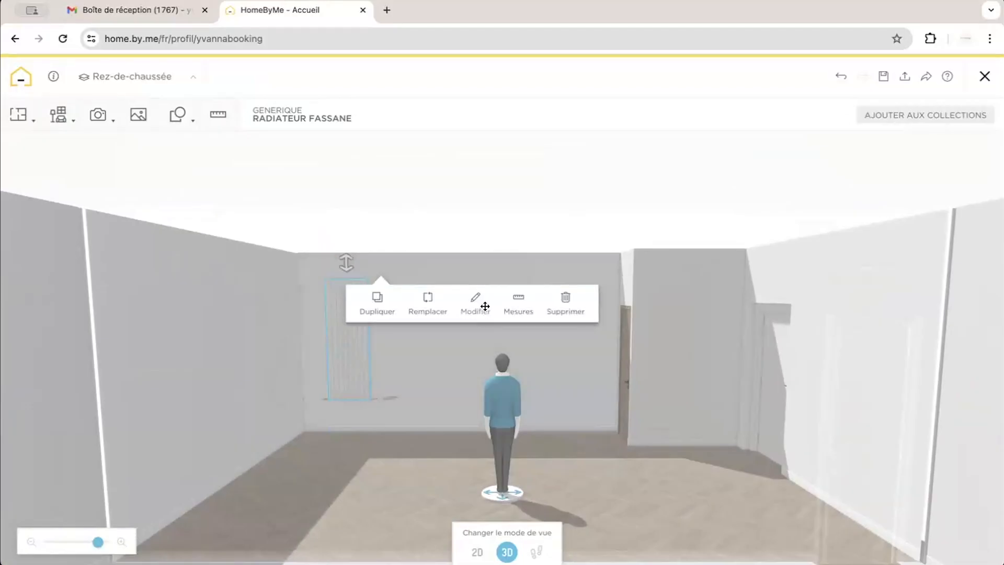
pyautogui.click(520, 305)
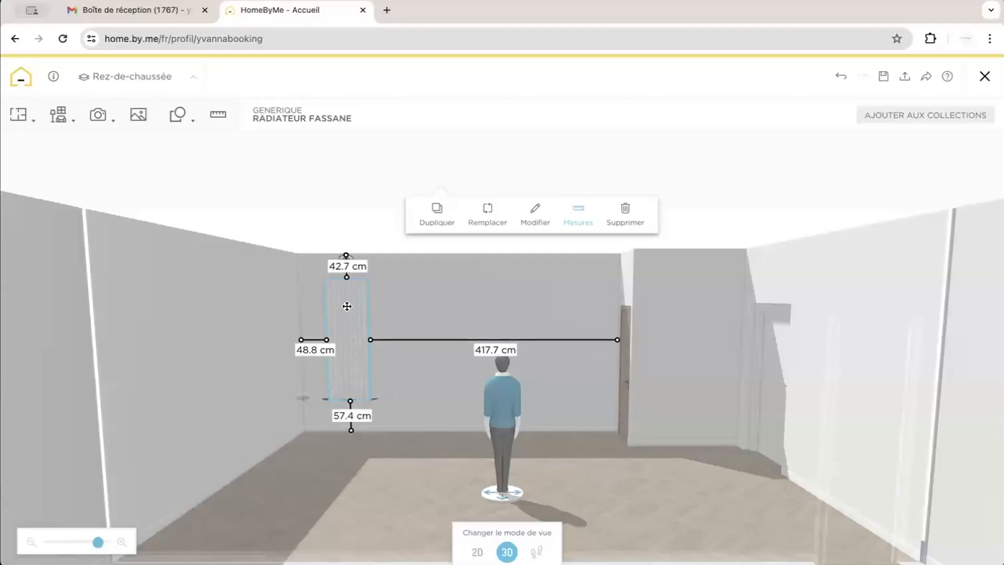
pyautogui.click(350, 416)
pyautogui.write('15')
pyautogui.press('Return')
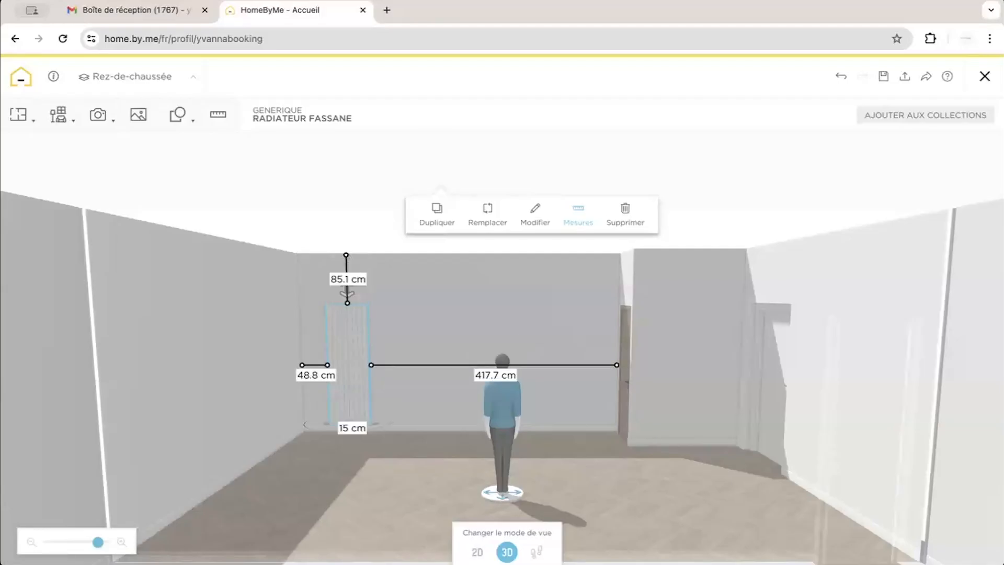
pyautogui.click(308, 373)
pyautogui.write('10')
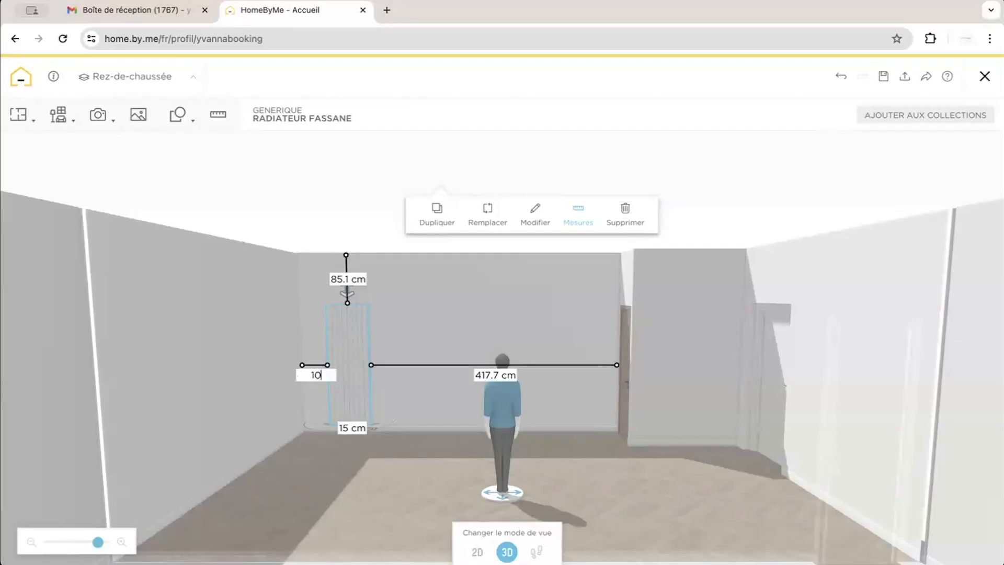
pyautogui.press('Return')
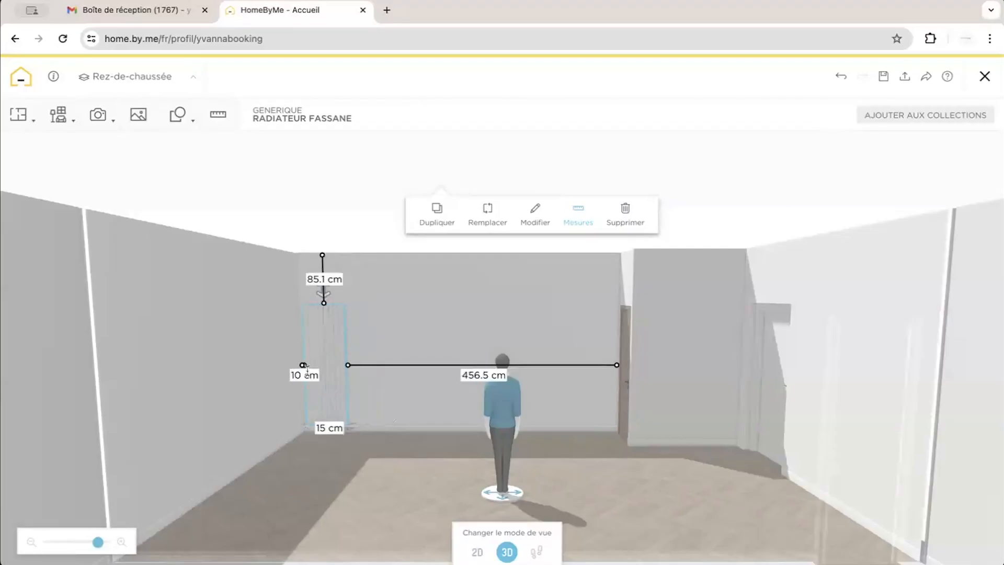
# Examine the radiator's wall fixing and corner position in the 2D plan, and inspect the rooms in 3D up to the small room
pyautogui.moveTo(309, 188); pyautogui.dragTo(302, 268)
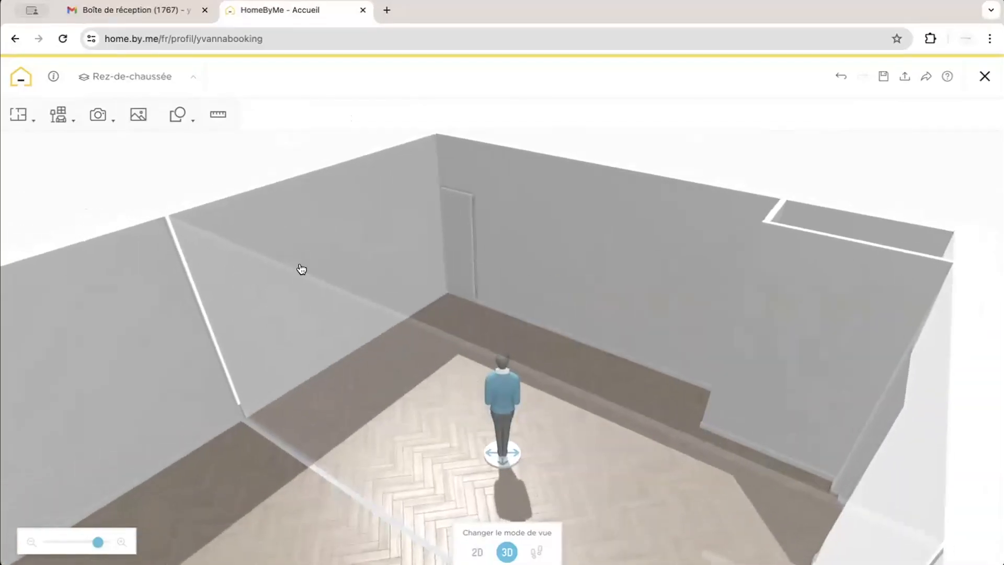
pyautogui.click(477, 552)
pyautogui.moveTo(401, 345); pyautogui.dragTo(473, 256)
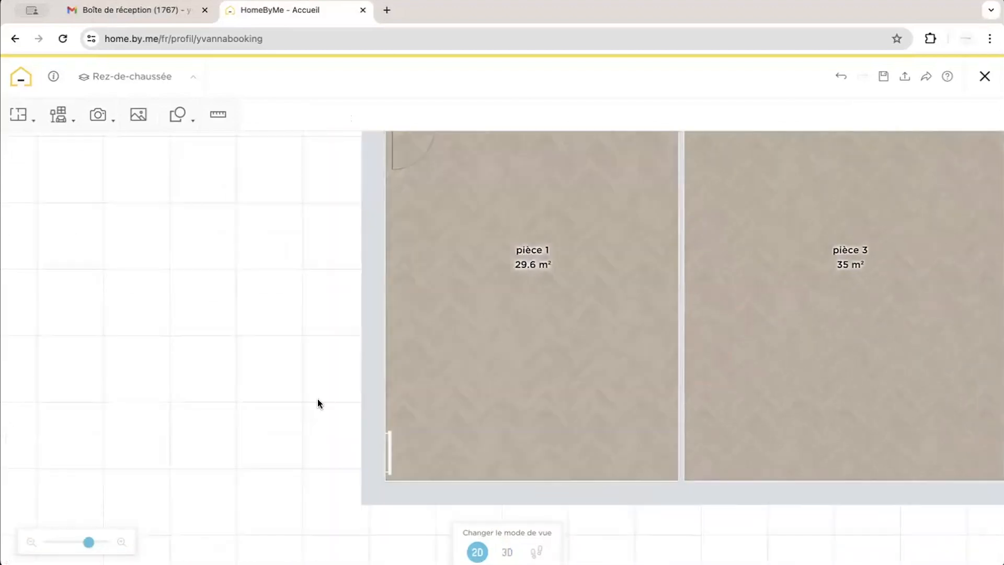
pyautogui.moveTo(88, 542); pyautogui.dragTo(103, 542)
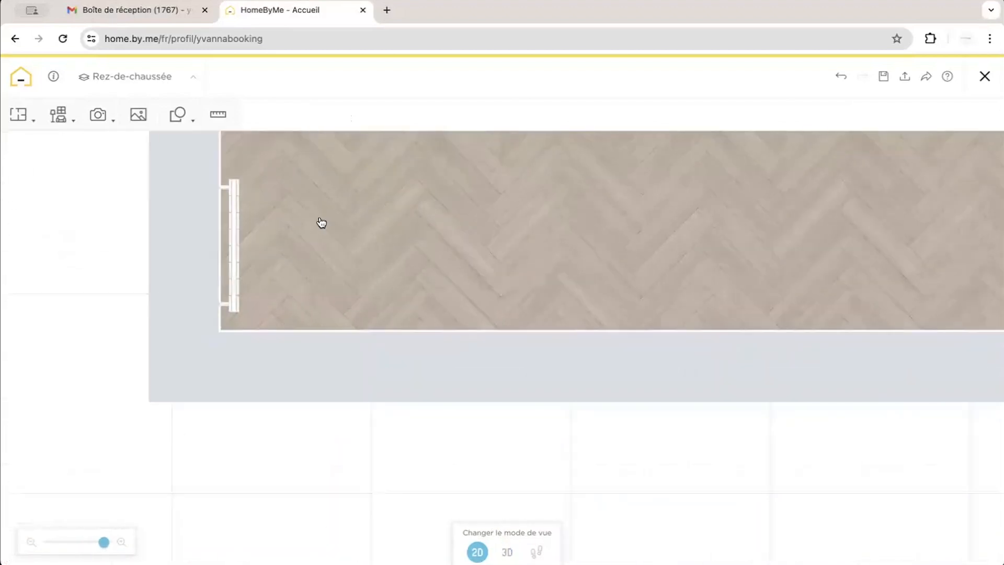
pyautogui.click(301, 220)
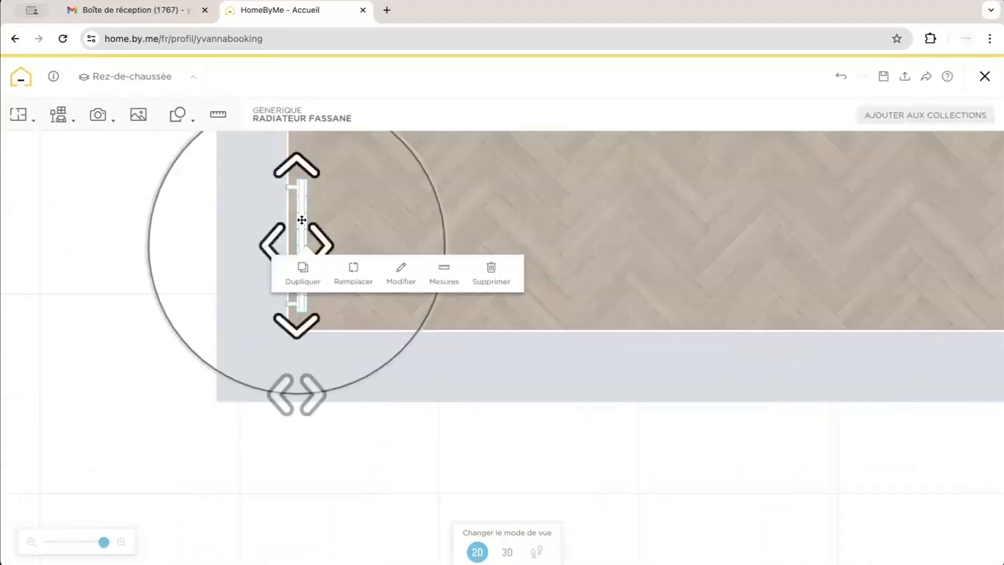
pyautogui.click(507, 551)
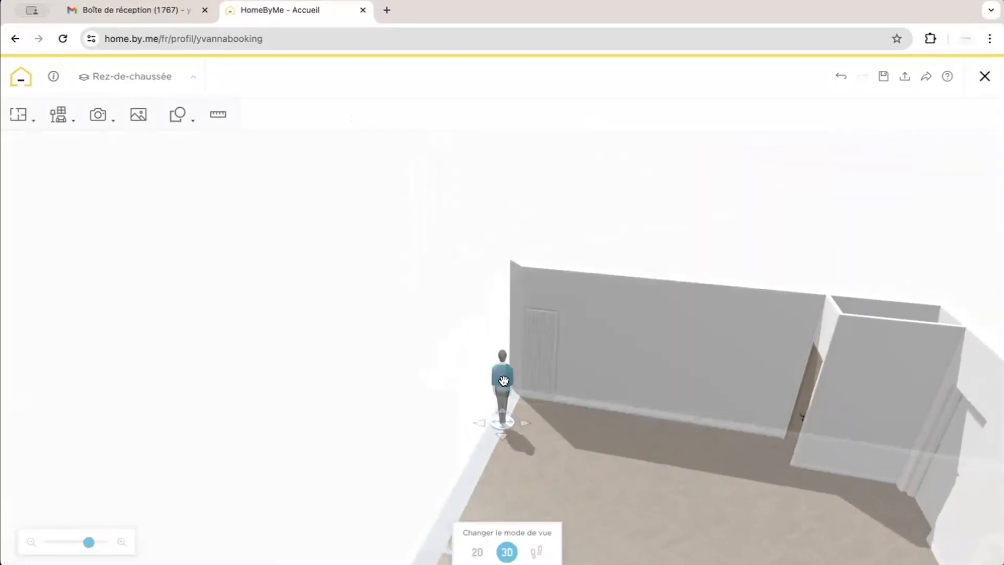
pyautogui.click(590, 426)
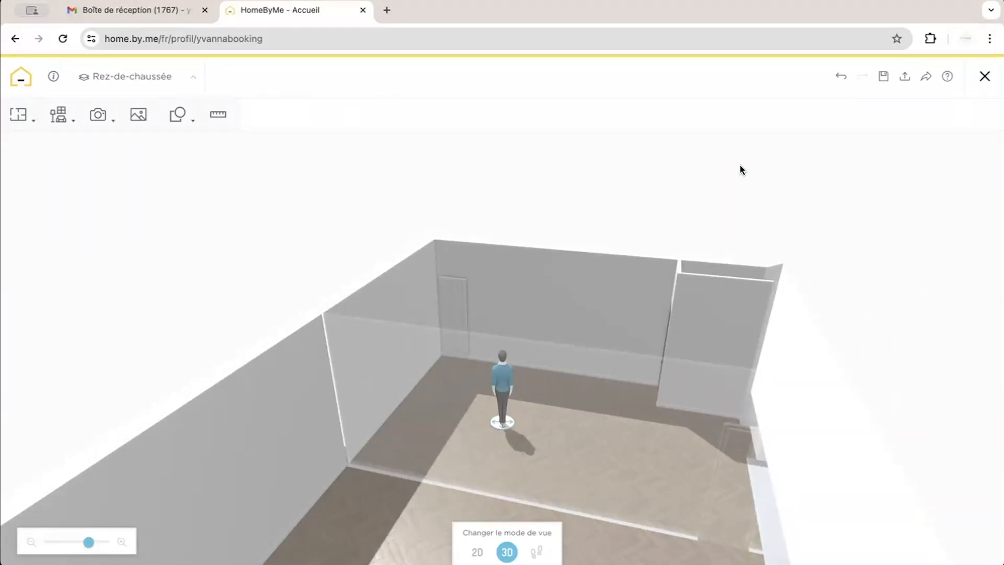
pyautogui.moveTo(669, 186); pyautogui.dragTo(674, 295)
pyautogui.click(613, 290)
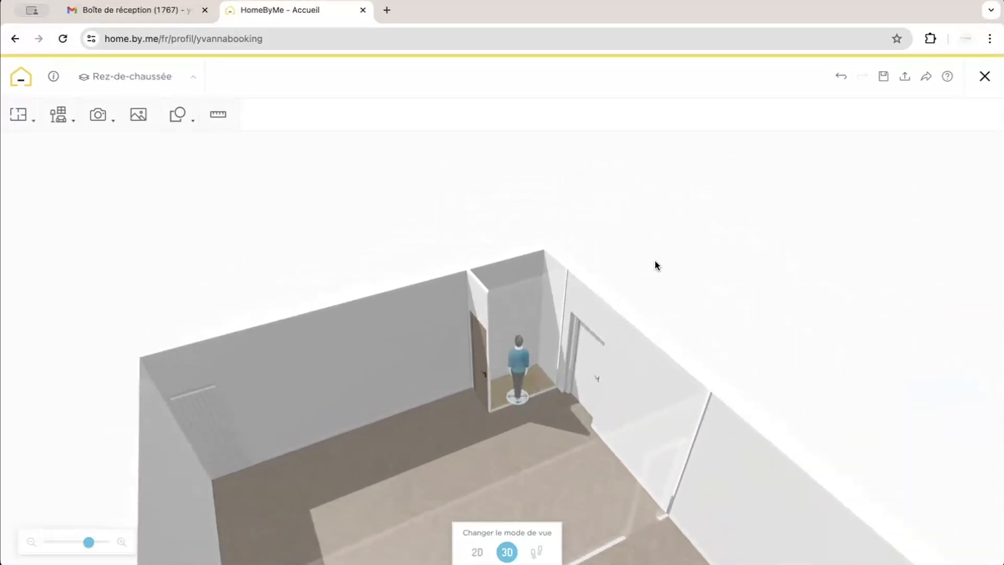
# Search the product catalogue for "carrelage" and filter the tiles by the colour Beige
pyautogui.click(60, 115)
pyautogui.click(112, 177)
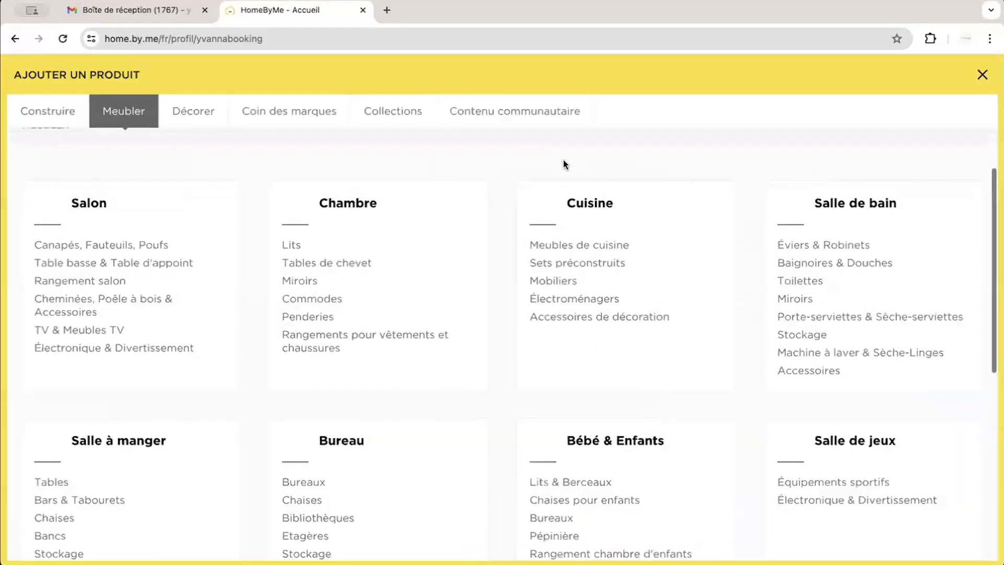
pyautogui.click(491, 75)
pyautogui.write('radiateur')
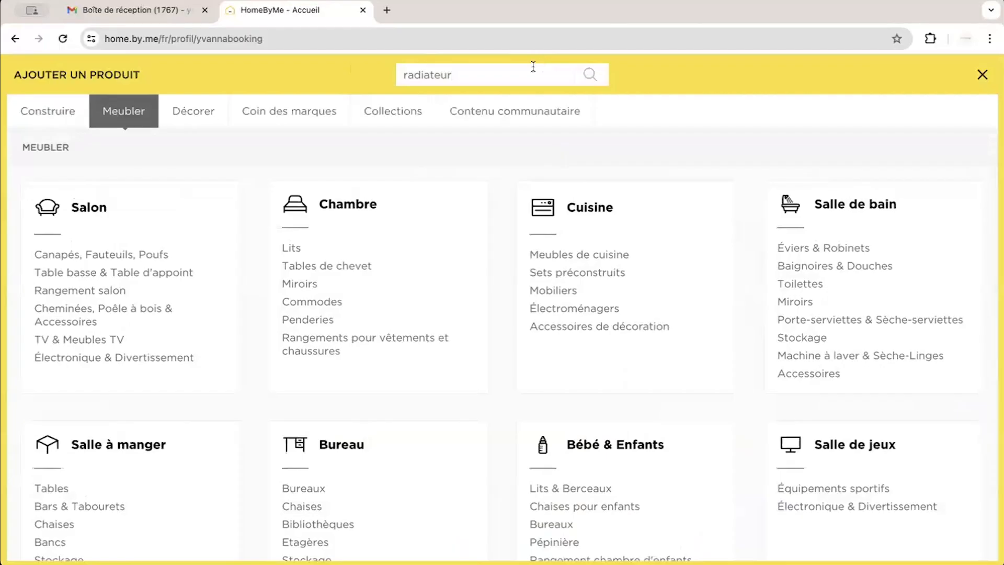
pyautogui.doubleClick(428, 74)
pyautogui.write('carrelage')
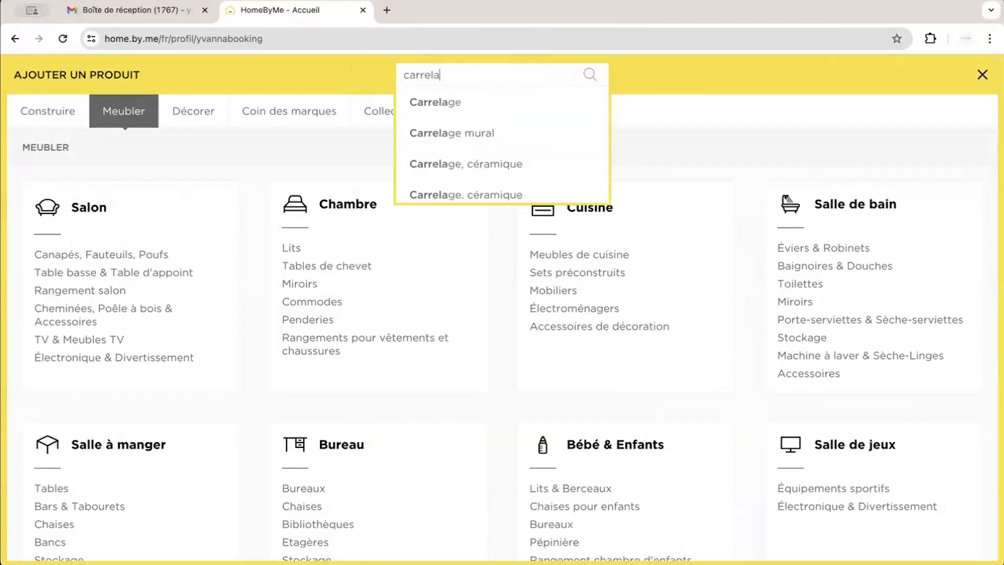
pyautogui.press('Return')
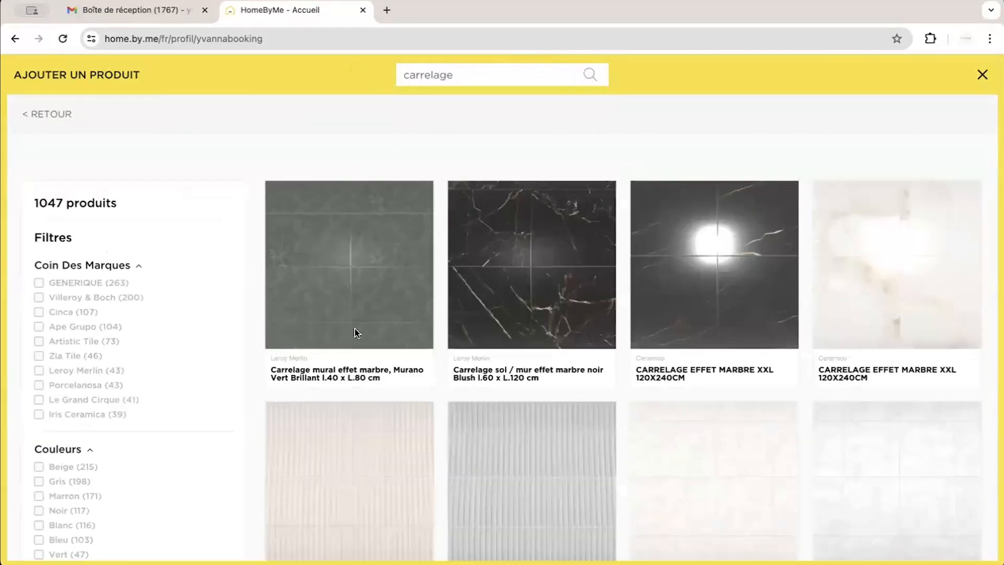
pyautogui.scroll(-3, 354, 328)
pyautogui.click(84, 393)
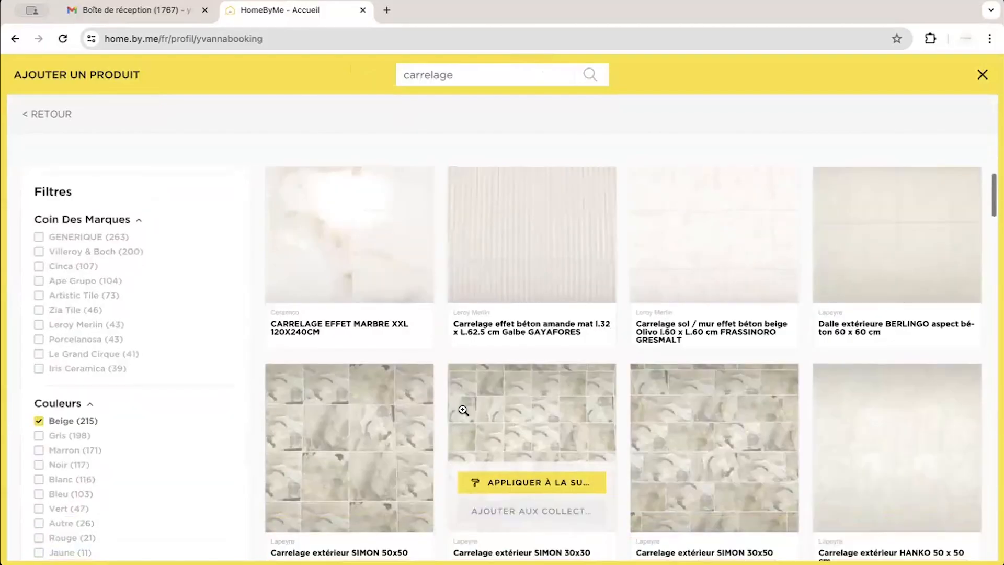
# Apply the Lapeyre Carrelage extérieur HANKO 50 x 50 tiling to the small room's floor and validate it
pyautogui.scroll(-8, 460, 410)
pyautogui.scroll(2, 462, 412)
pyautogui.scroll(10, 560, 354)
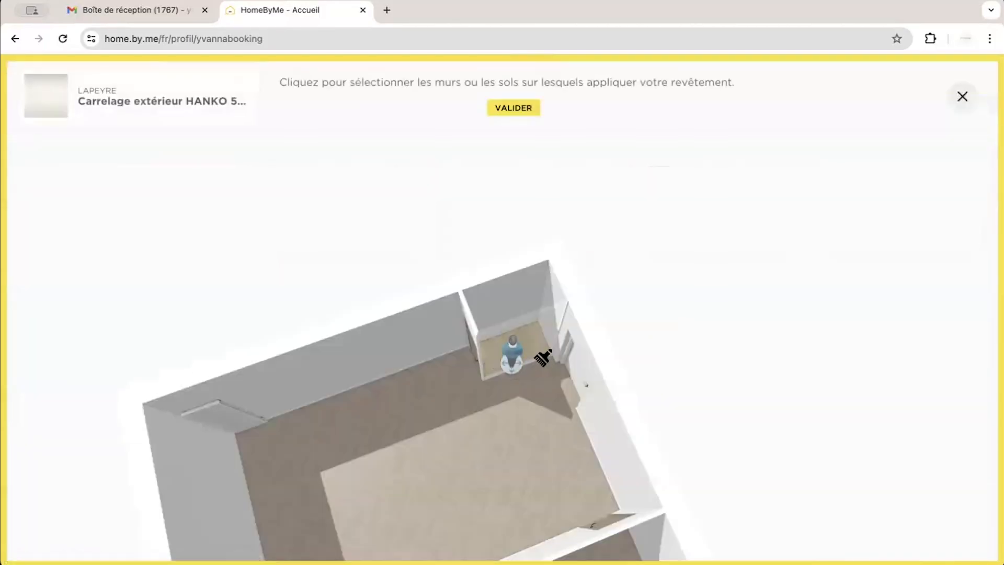
pyautogui.click(543, 354)
pyautogui.click(513, 108)
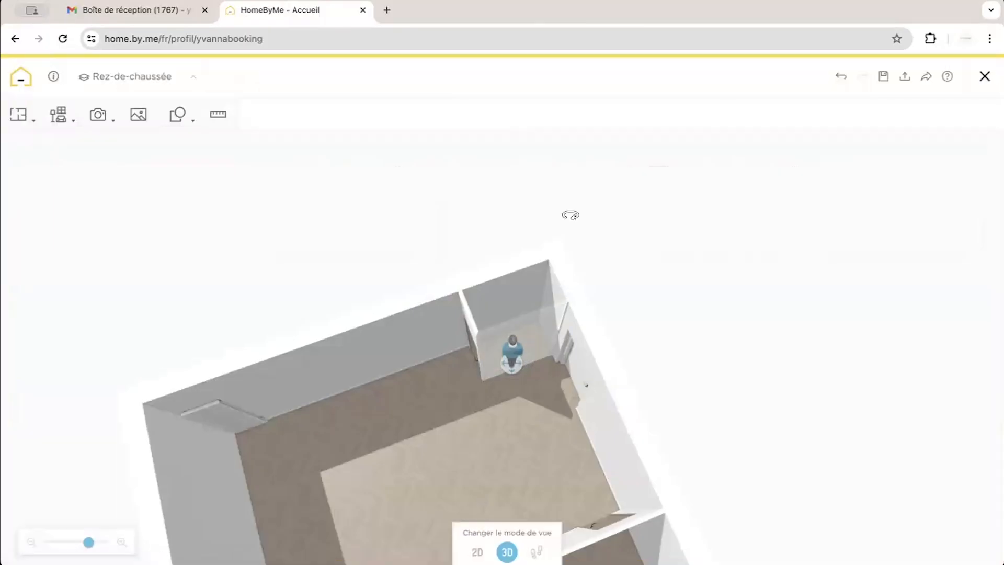
# Open the furniture catalogue's bedroom beds and narrow them to double beds (Lits doubles)
pyautogui.moveTo(518, 227); pyautogui.dragTo(277, 169)
pyautogui.click(58, 114)
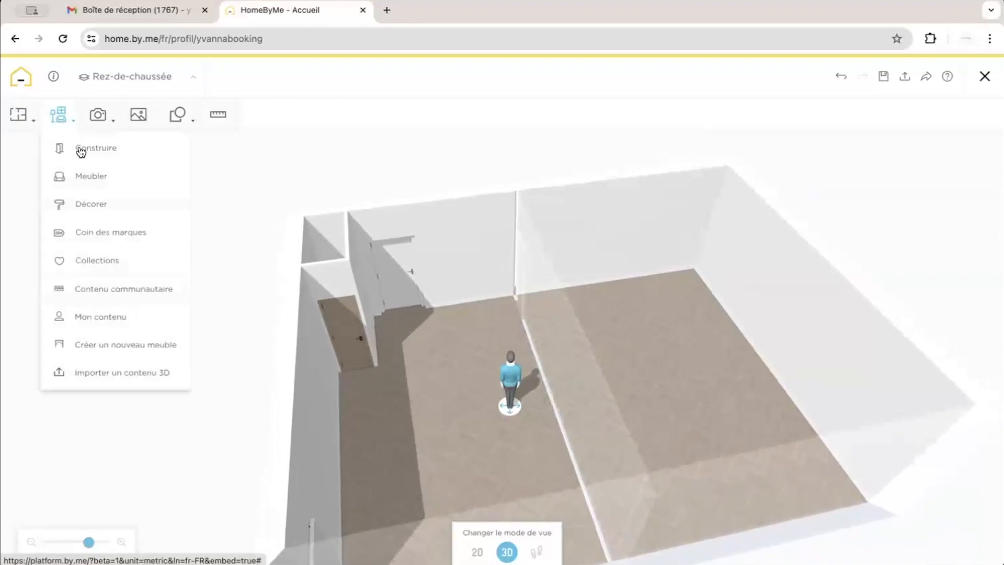
pyautogui.click(98, 175)
pyautogui.click(58, 121)
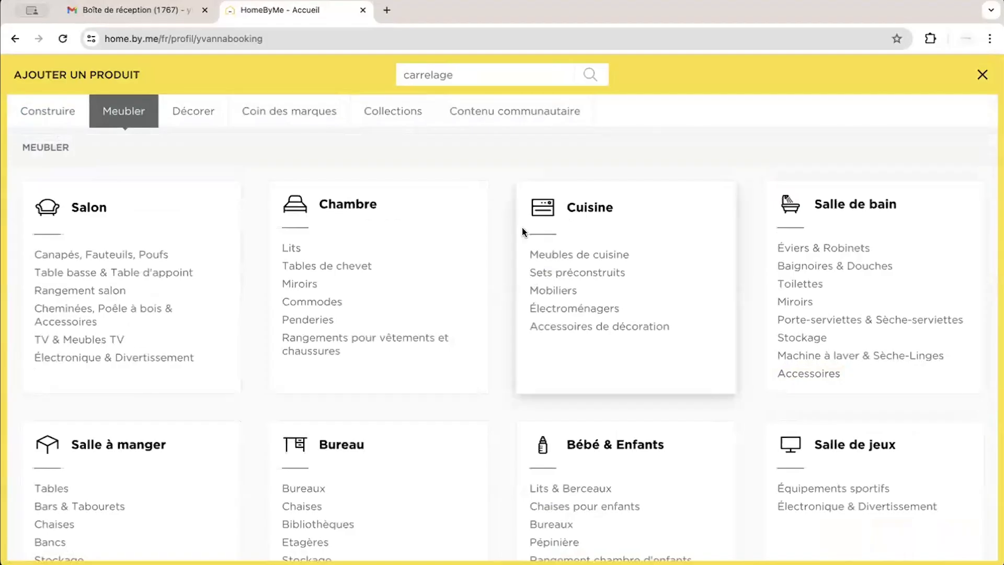
pyautogui.click(292, 249)
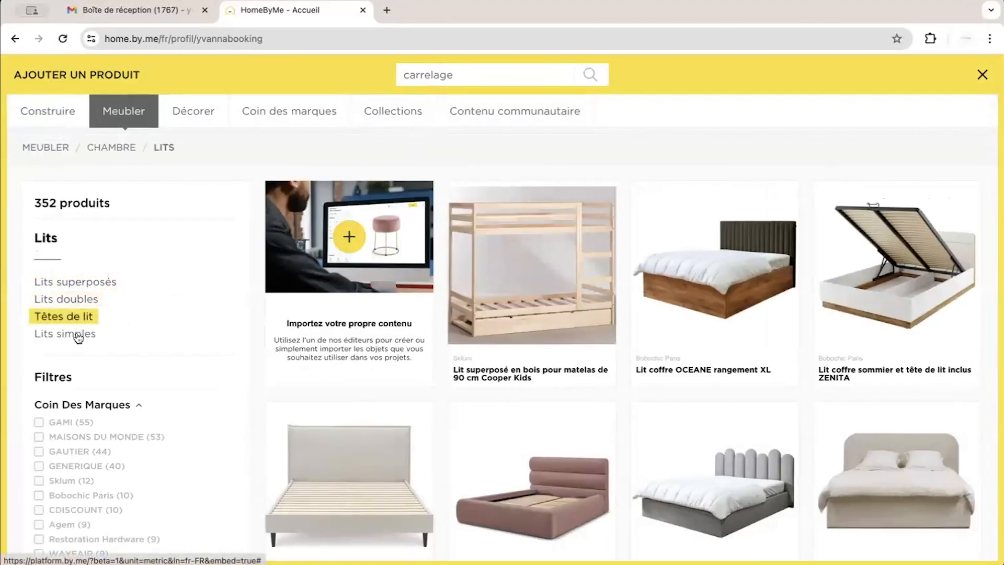
pyautogui.click(69, 295)
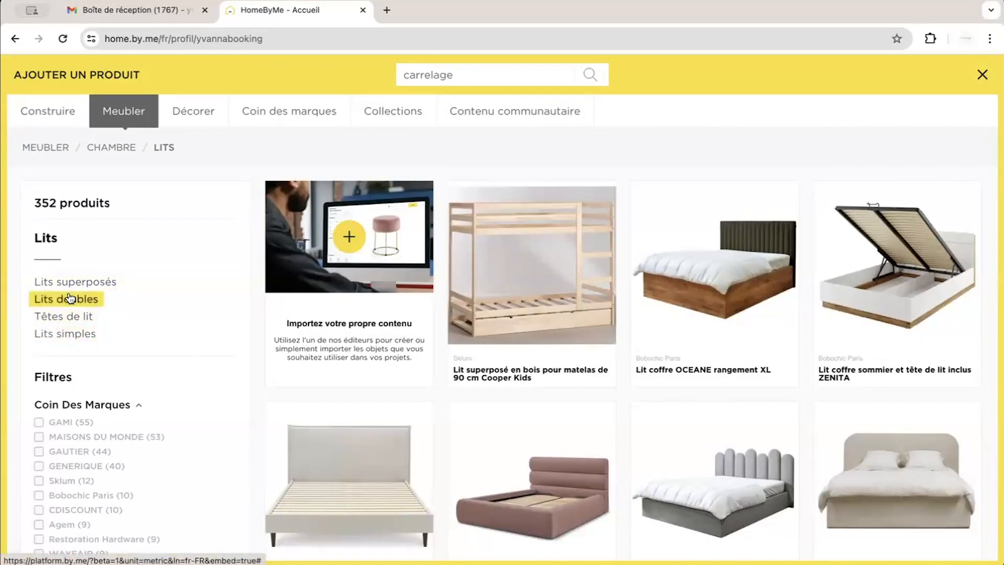
# Add the Bobochic Paris Lit coffre MONT-BLANC and place it in pièce 3 with its headboard towards the back wall
pyautogui.moveTo(544, 331)
pyautogui.scroll(-1, 547, 332)
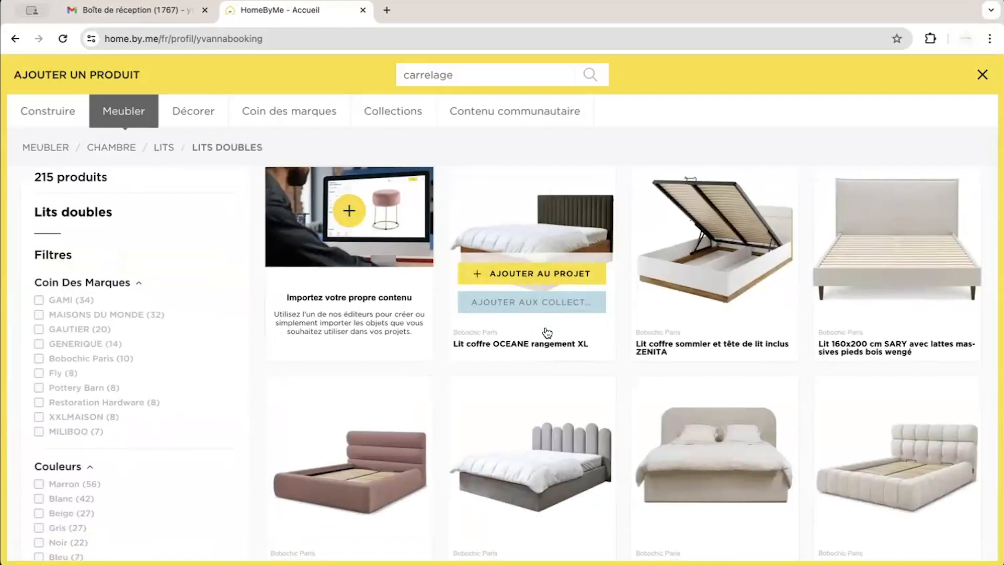
pyautogui.scroll(-10, 546, 331)
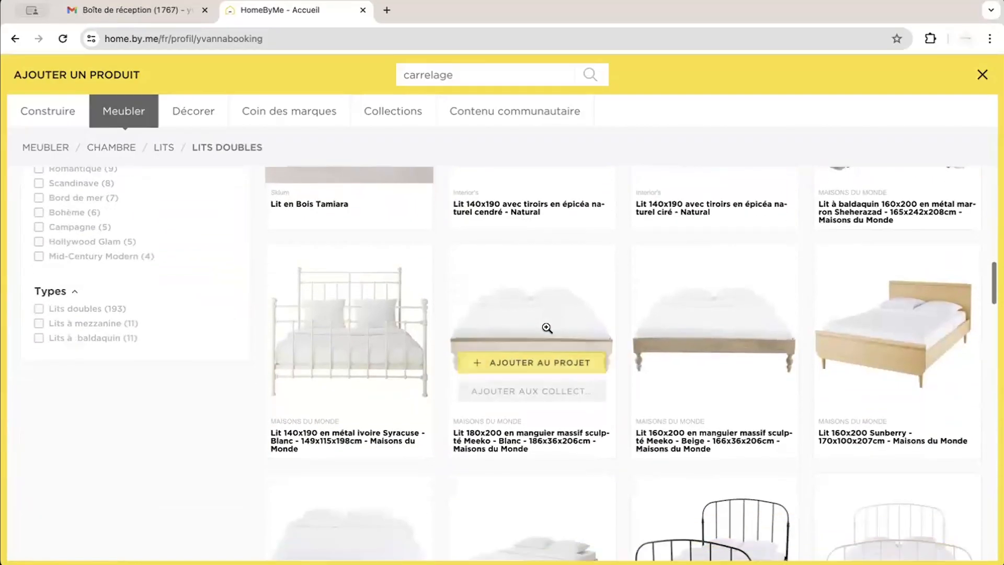
pyautogui.scroll(-5, 519, 304)
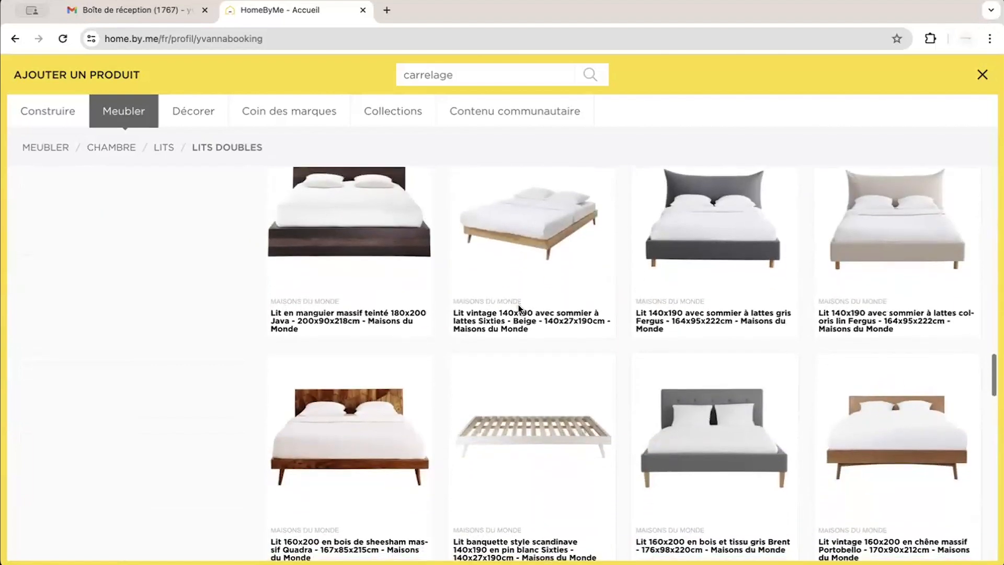
pyautogui.scroll(7, 519, 304)
pyautogui.scroll(10, 518, 304)
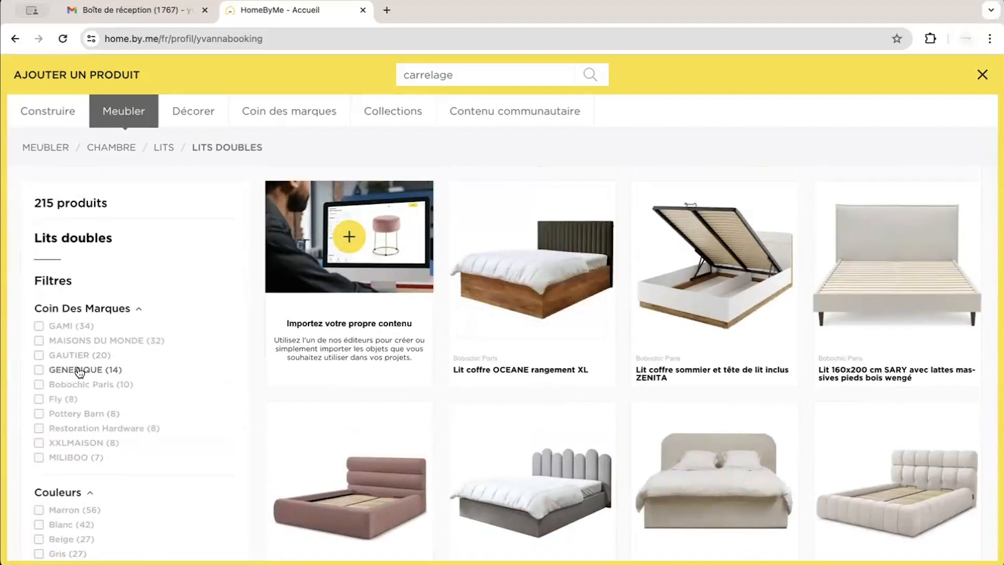
pyautogui.scroll(-3, 513, 409)
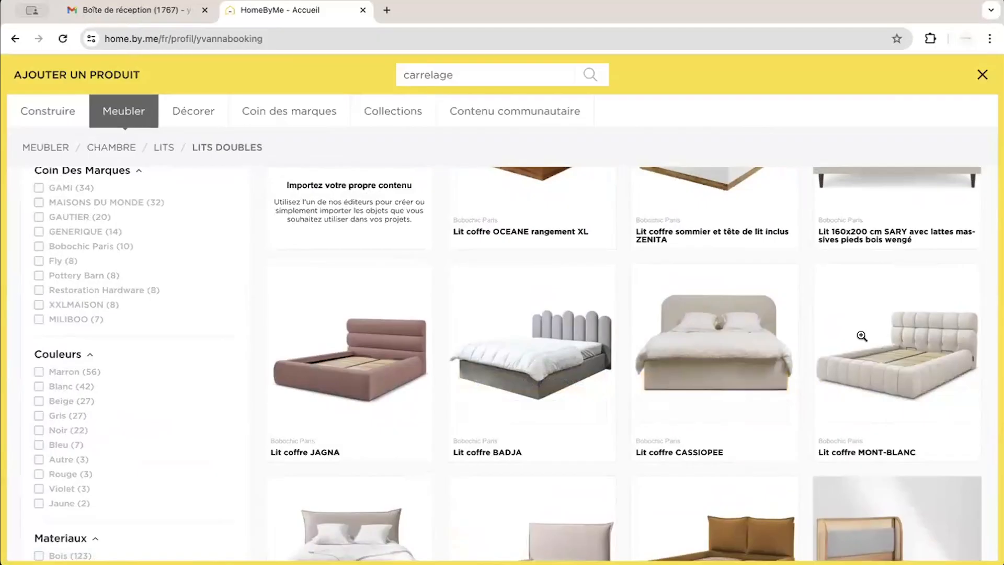
pyautogui.moveTo(882, 350)
pyautogui.click(903, 381)
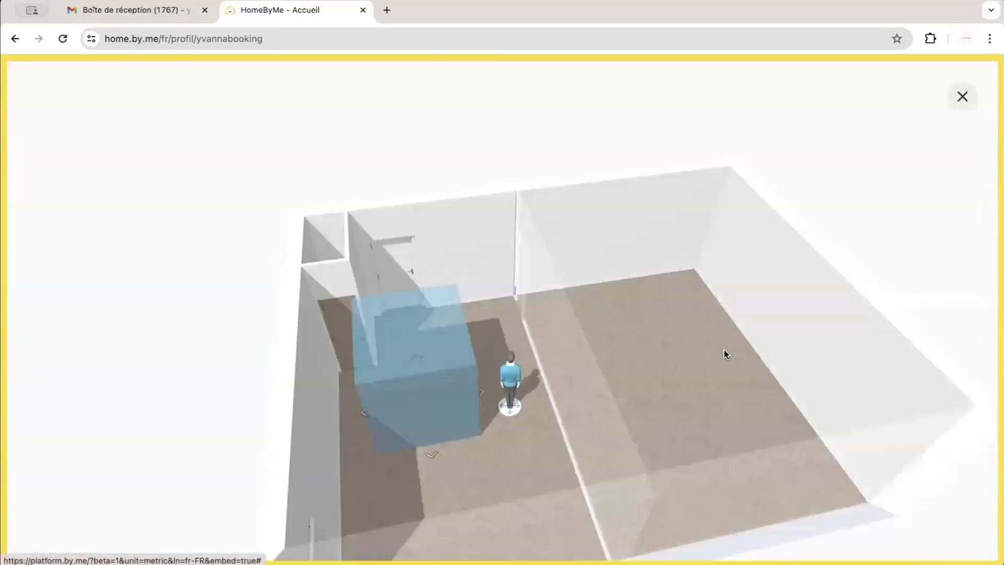
pyautogui.click(608, 275)
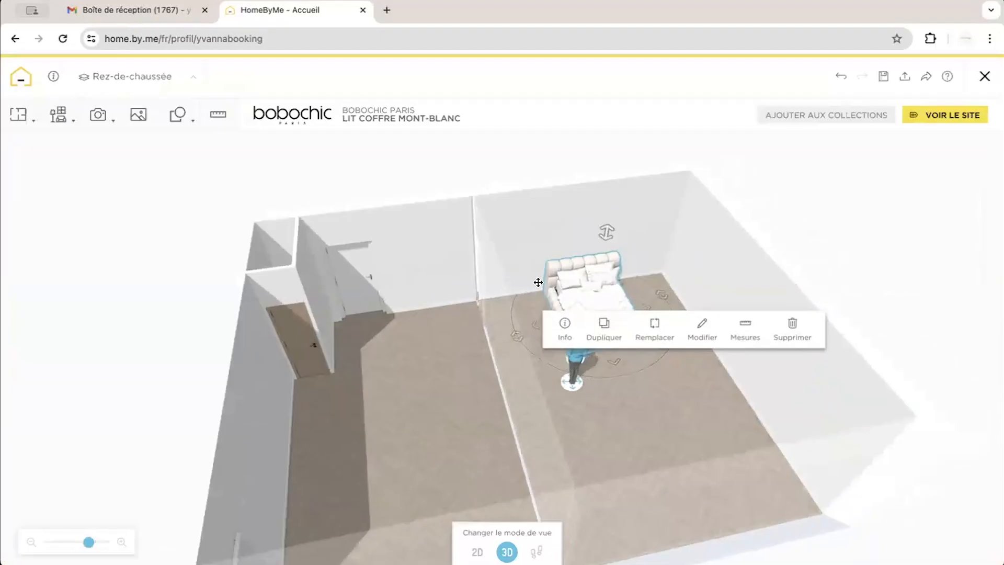
# Reopen the double-bed catalogue, review the Lit coffre MONT-BLANC entry and return to the 3D plan
pyautogui.moveTo(528, 331); pyautogui.dragTo(678, 383)
pyautogui.moveTo(502, 376); pyautogui.dragTo(541, 356)
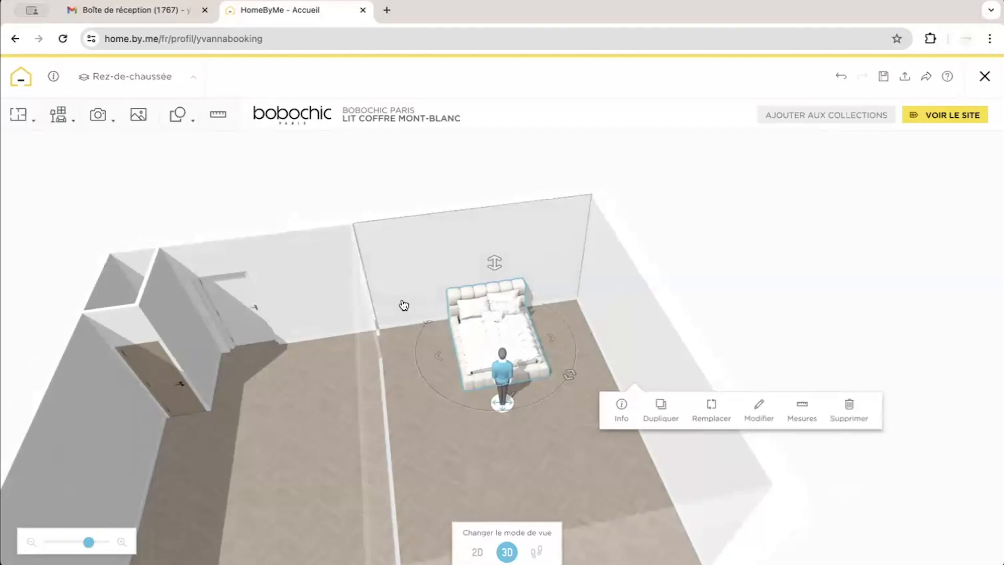
pyautogui.click(70, 112)
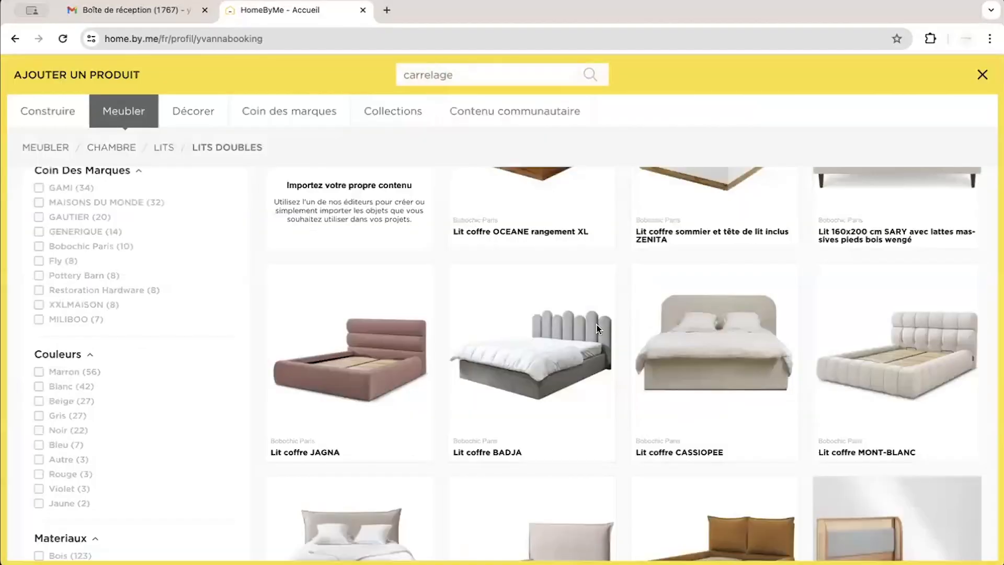
pyautogui.moveTo(972, 329)
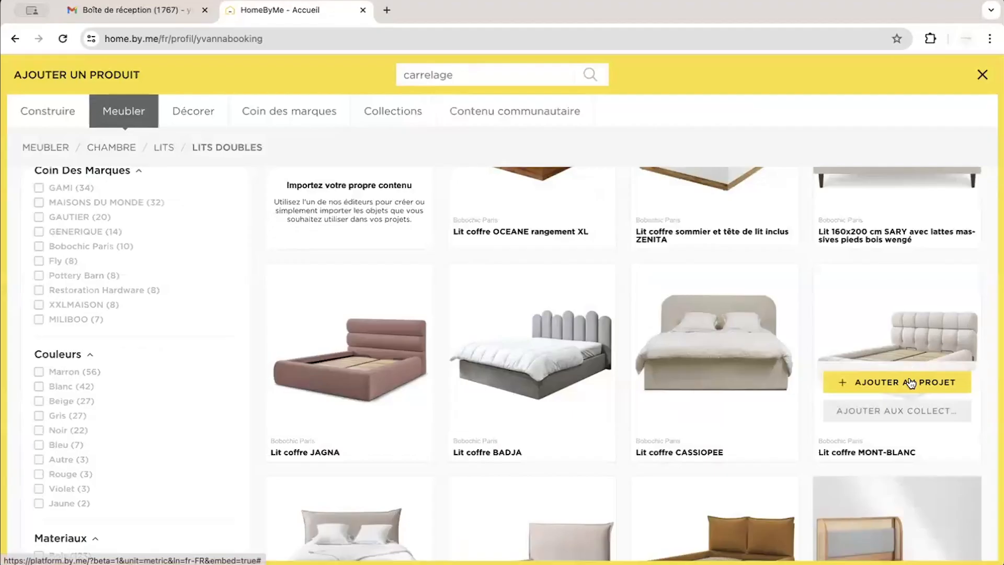
pyautogui.click(981, 76)
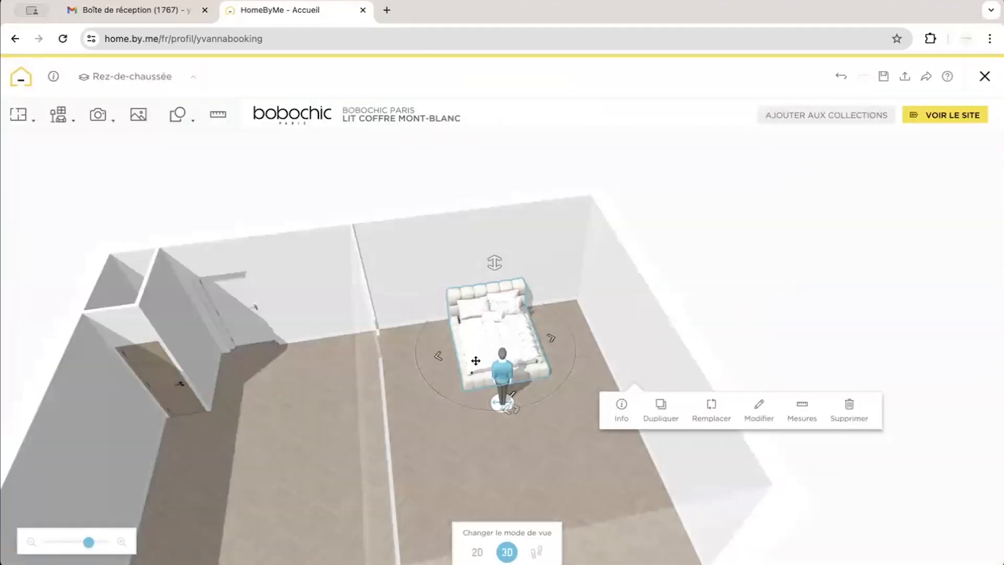
# View the MONT-BLANC bed's product page on the Bobochic website, and return to the HomeByMe project
pyautogui.click(891, 120)
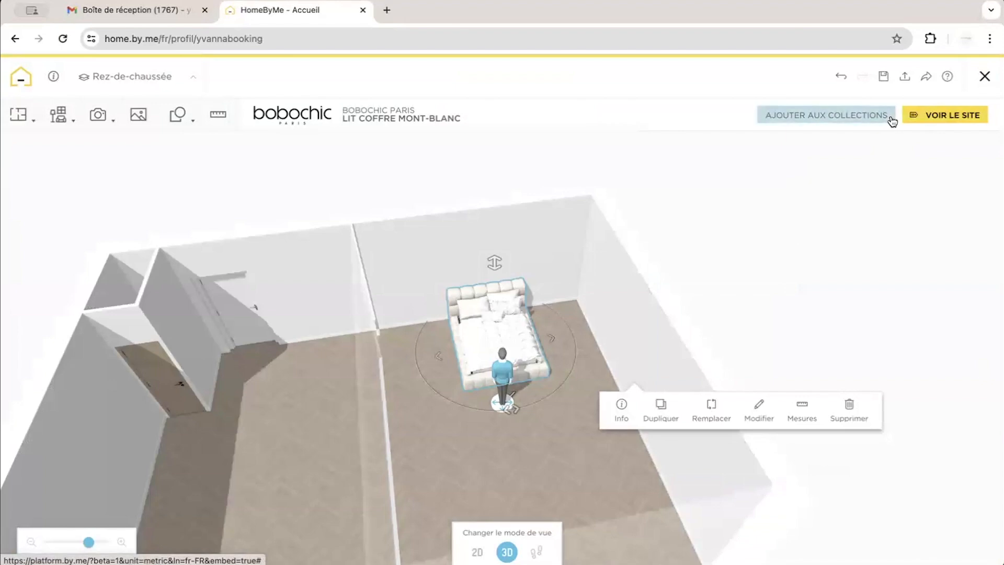
pyautogui.click(958, 117)
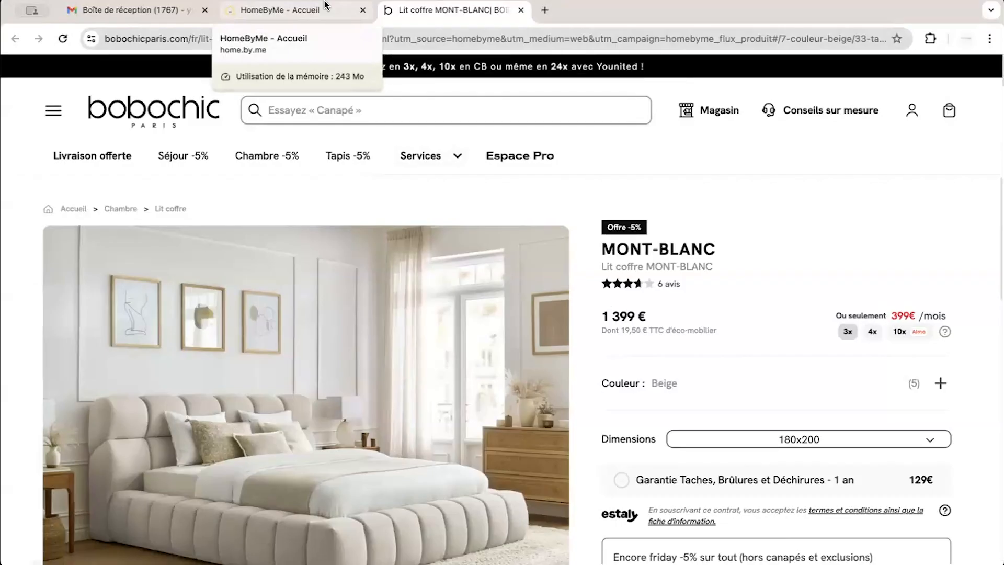
pyautogui.click(293, 10)
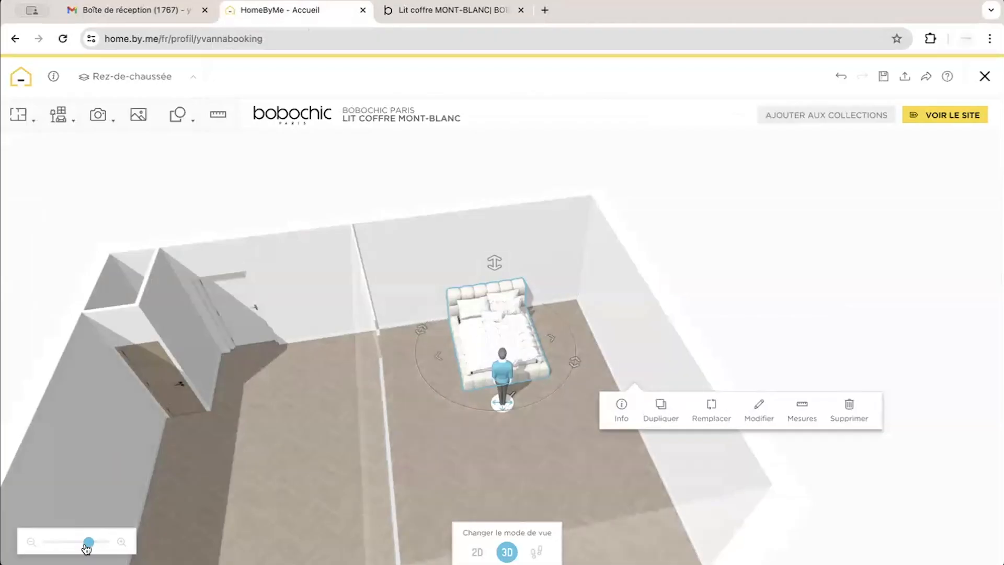
# Open the MONT-BLANC bed for modification and set its cushion size (Taille des coussins) to US
pyautogui.moveTo(88, 542); pyautogui.dragTo(106, 541)
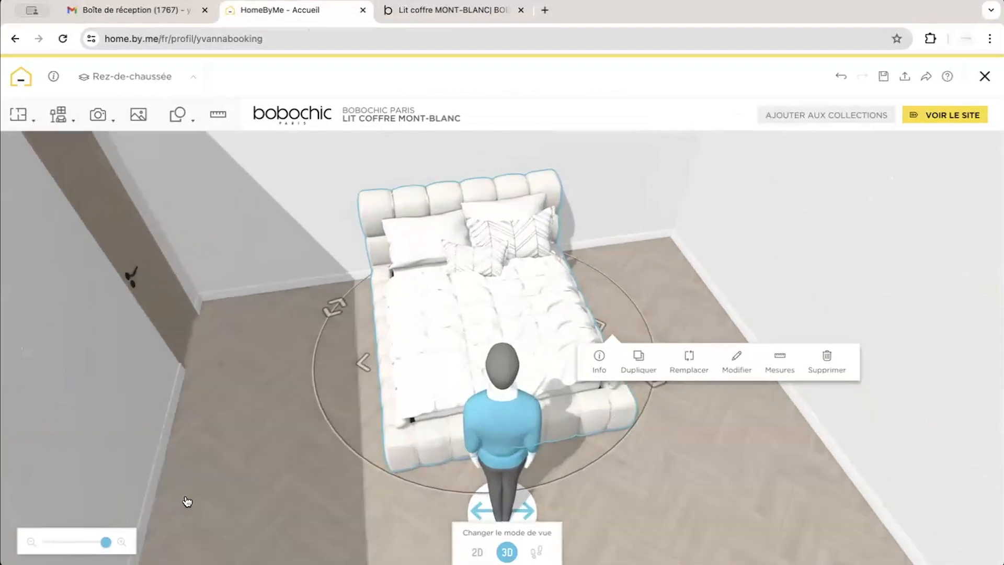
pyautogui.click(664, 384)
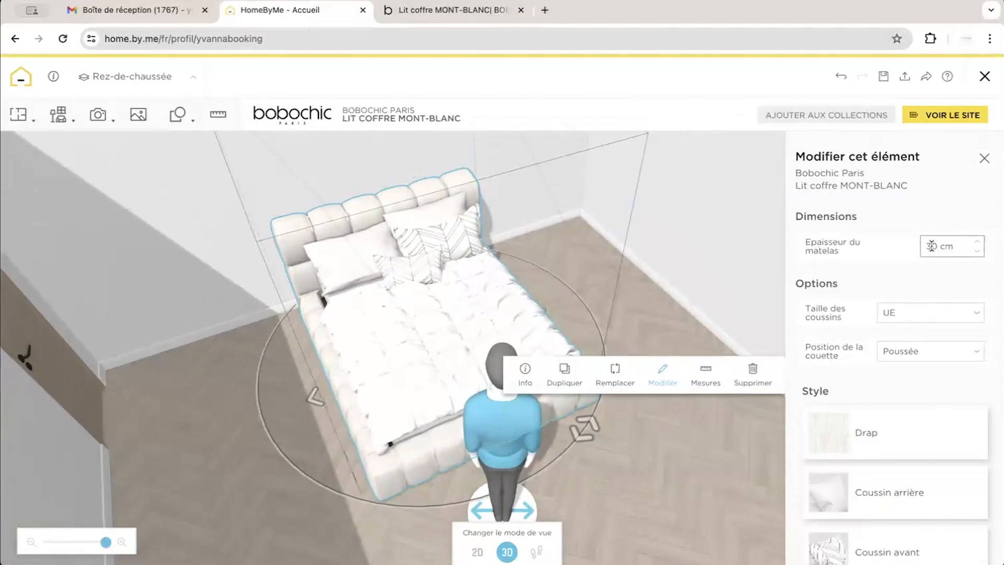
pyautogui.click(908, 312)
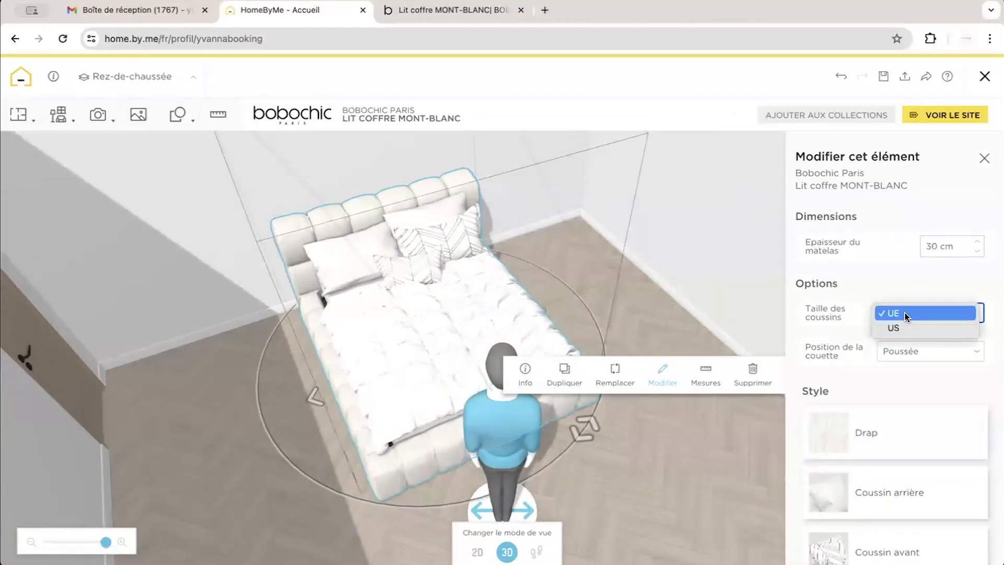
pyautogui.click(906, 324)
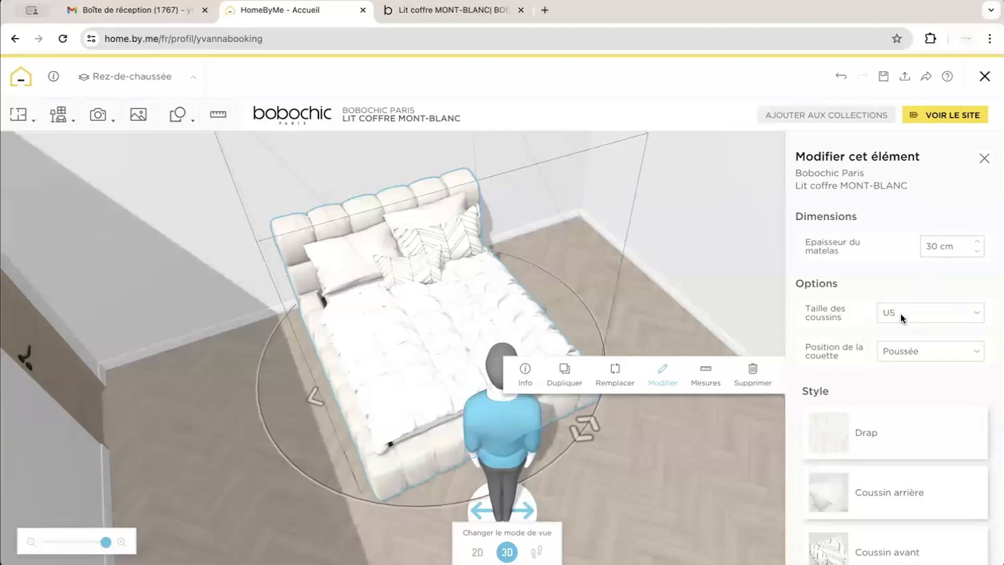
pyautogui.click(900, 314)
pyautogui.click(899, 296)
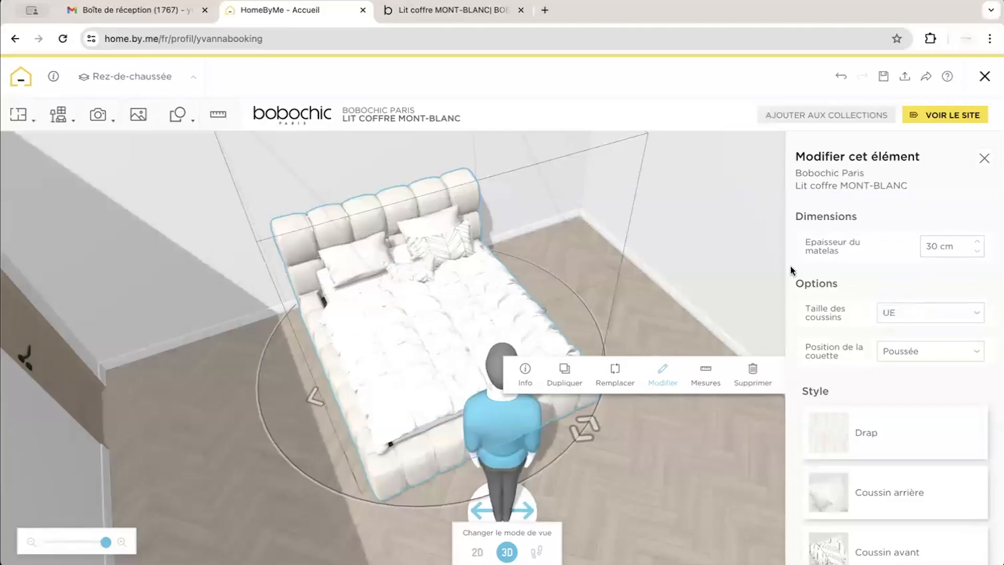
pyautogui.click(881, 318)
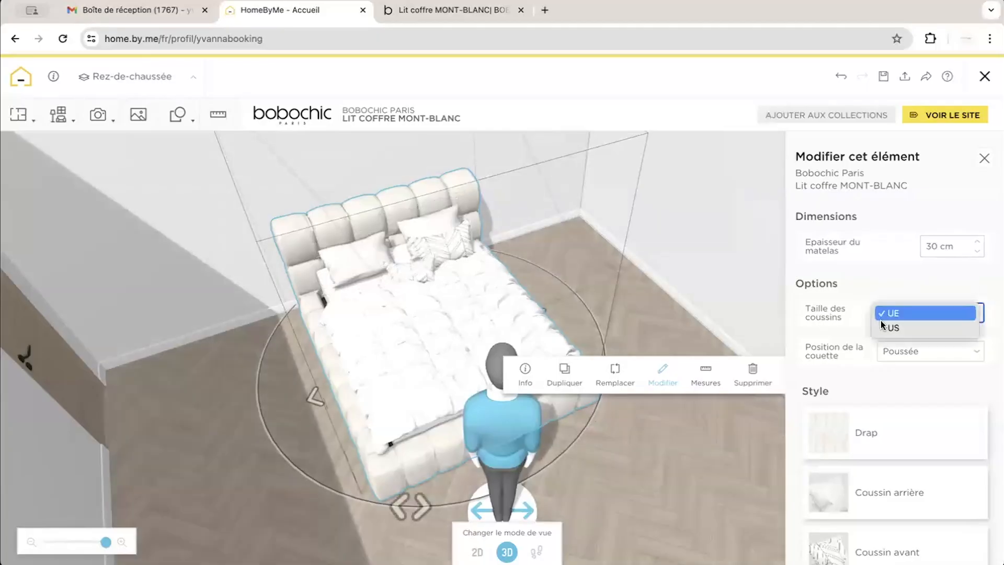
pyautogui.click(888, 327)
# Set the bed's duvet position (Position de la couette) to Près des oreillers
pyautogui.click(900, 357)
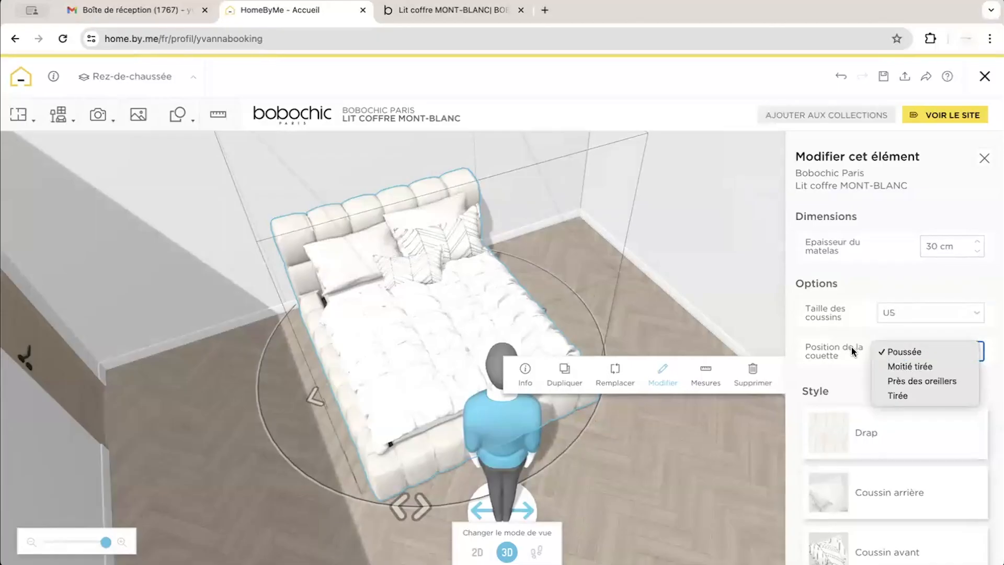
pyautogui.click(903, 366)
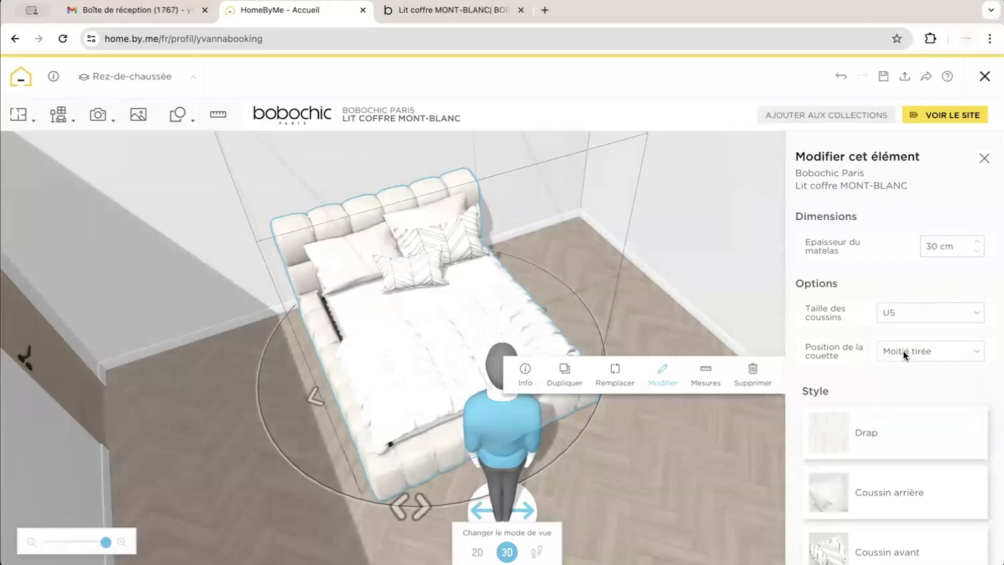
pyautogui.click(902, 350)
pyautogui.click(907, 369)
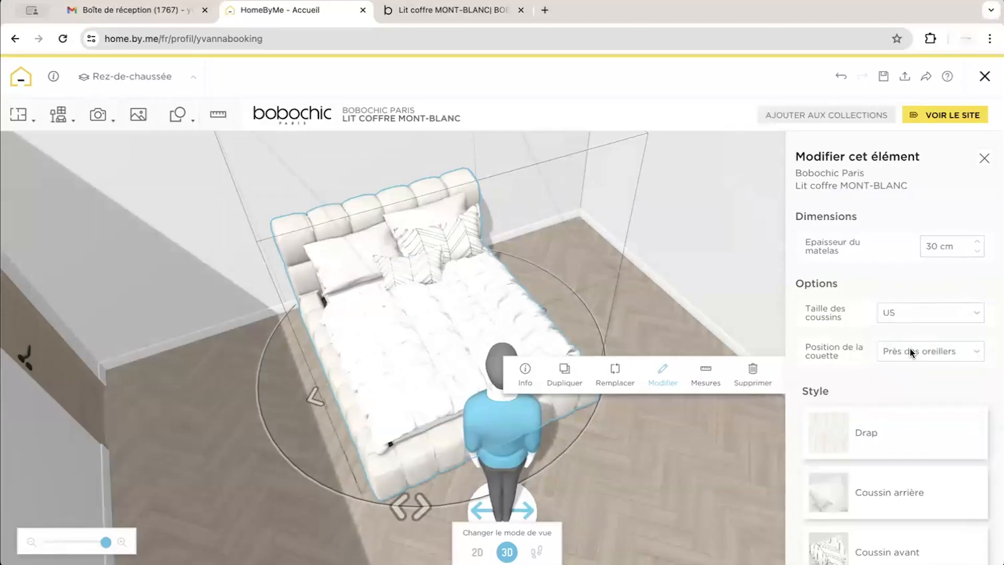
# Change the bed sheet (Drap) to a cream material from the Tissu category
pyautogui.scroll(-5, 818, 510)
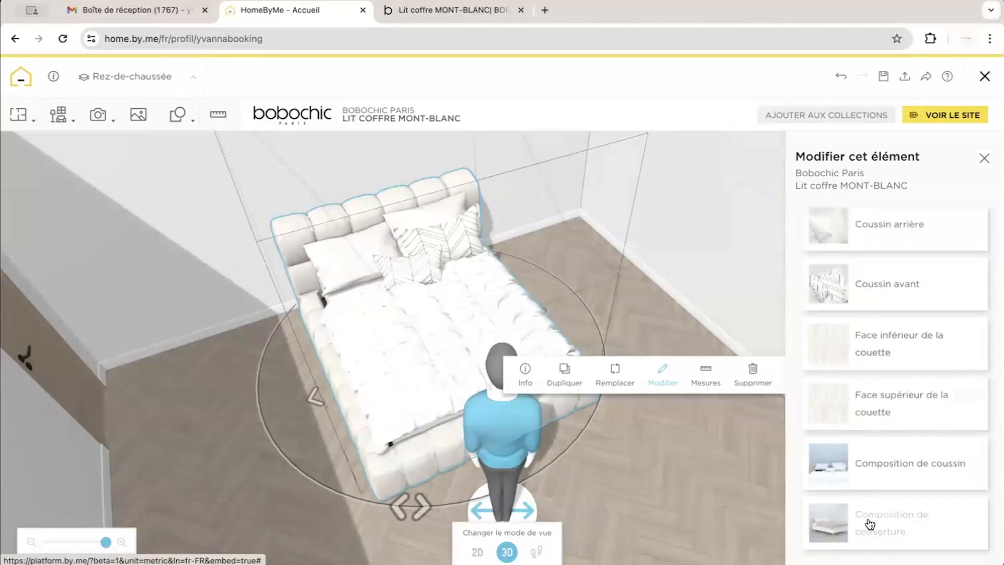
pyautogui.scroll(5, 896, 337)
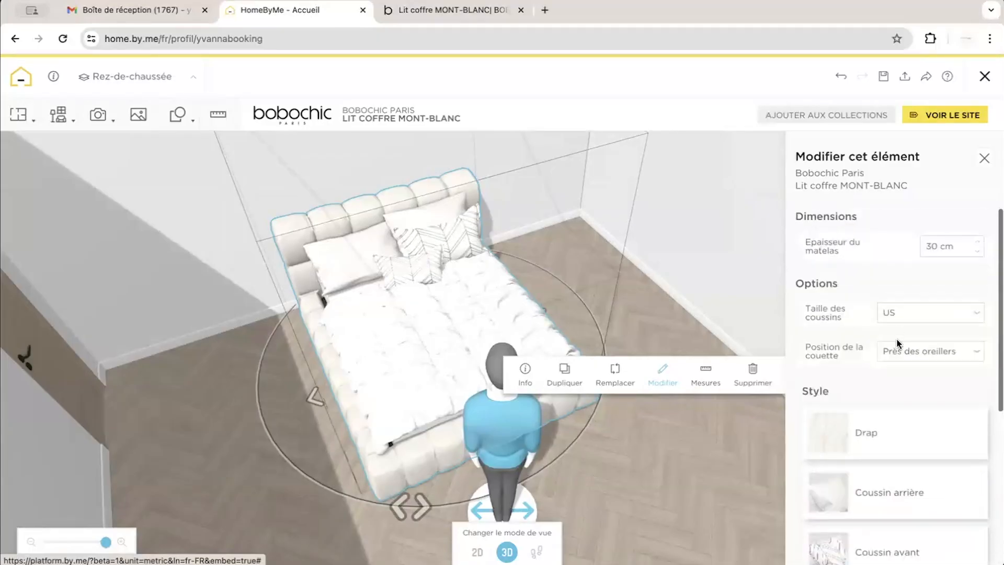
pyautogui.scroll(-5, 912, 406)
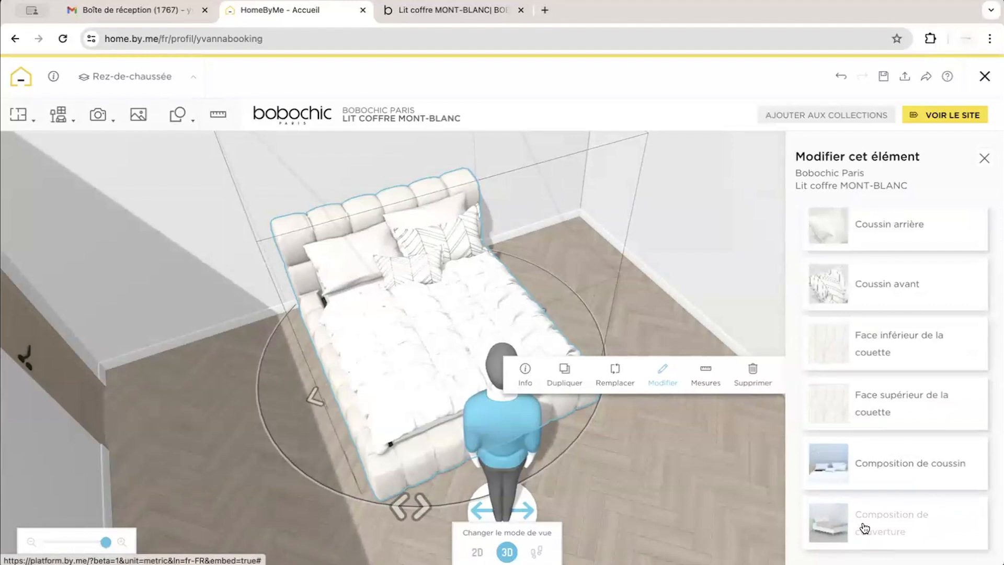
pyautogui.scroll(5, 863, 527)
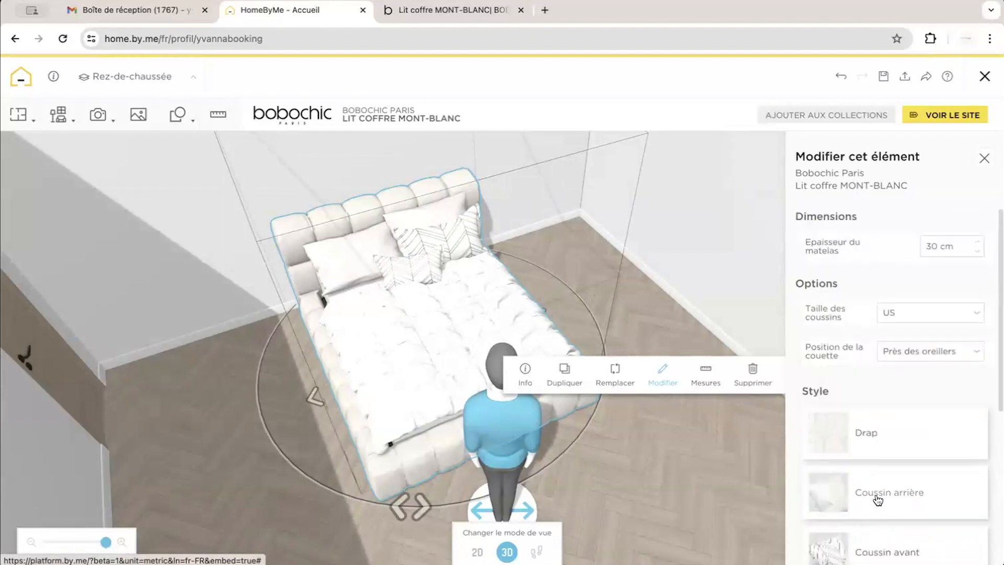
pyautogui.click(833, 432)
pyautogui.click(874, 208)
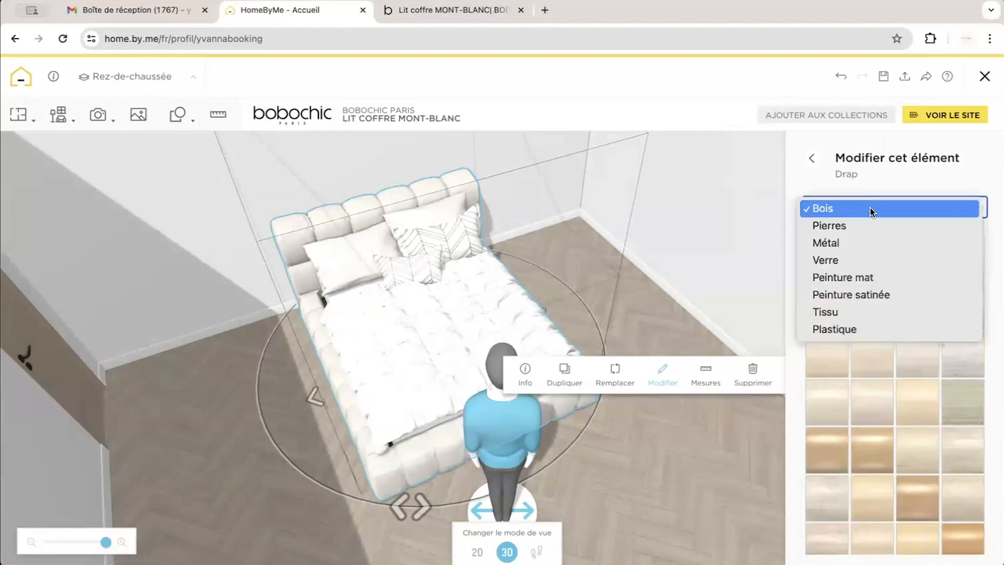
pyautogui.click(843, 313)
pyautogui.scroll(-5, 843, 317)
pyautogui.scroll(-5, 843, 317)
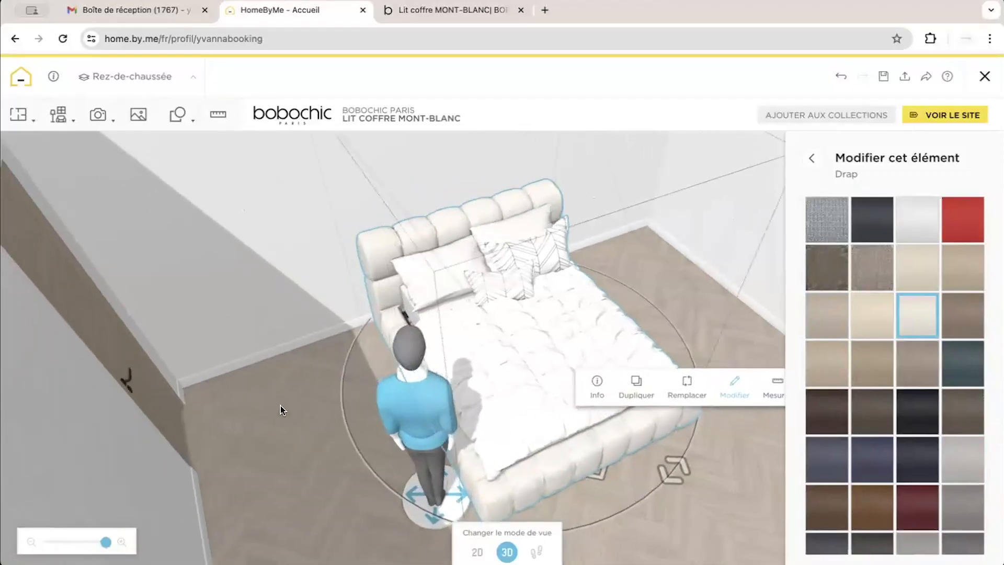
pyautogui.moveTo(280, 405); pyautogui.dragTo(340, 389)
pyautogui.click(380, 350)
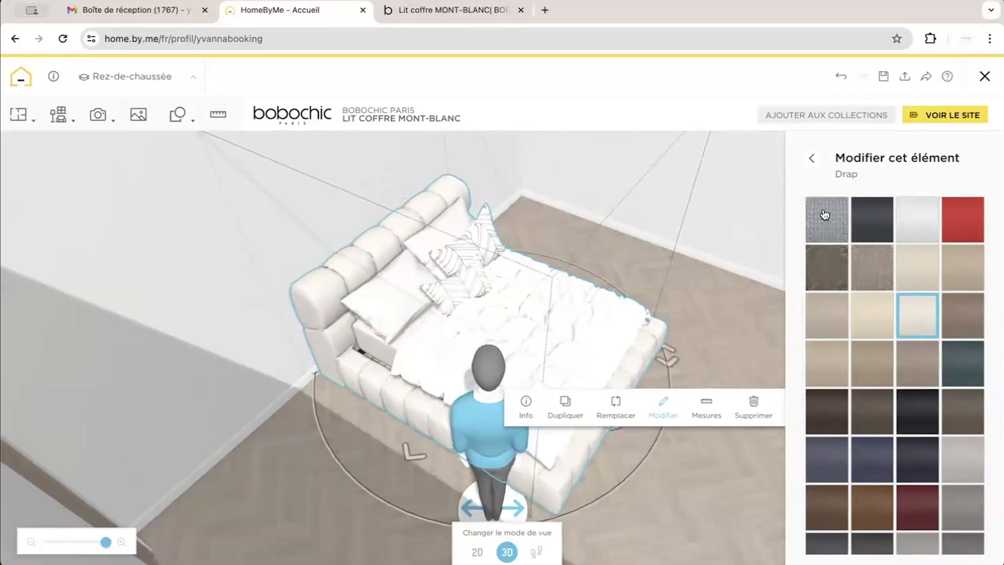
# Give the bed's back cushions (Coussin arrière) the same cream fabric from the Tissu category
pyautogui.click(883, 213)
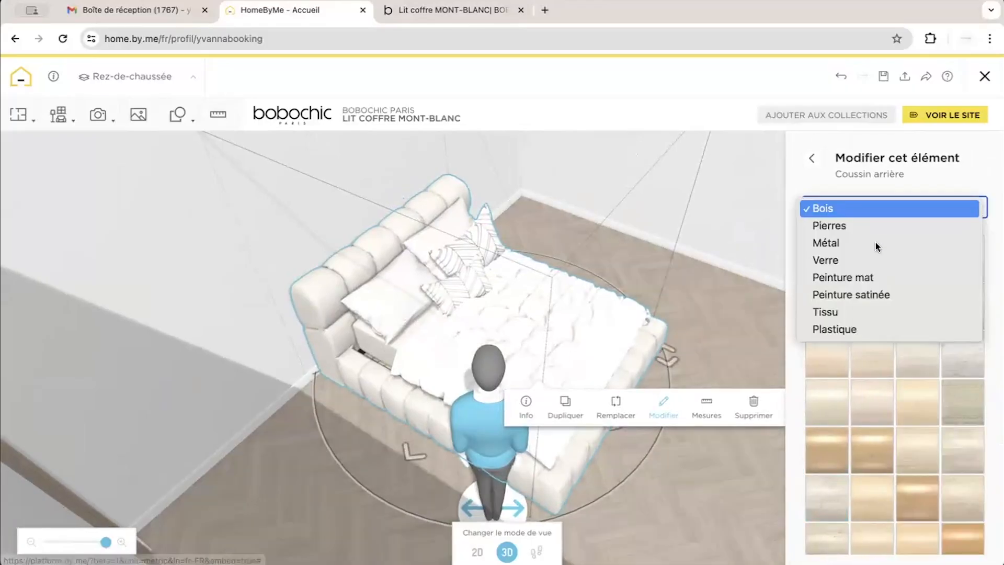
pyautogui.click(862, 312)
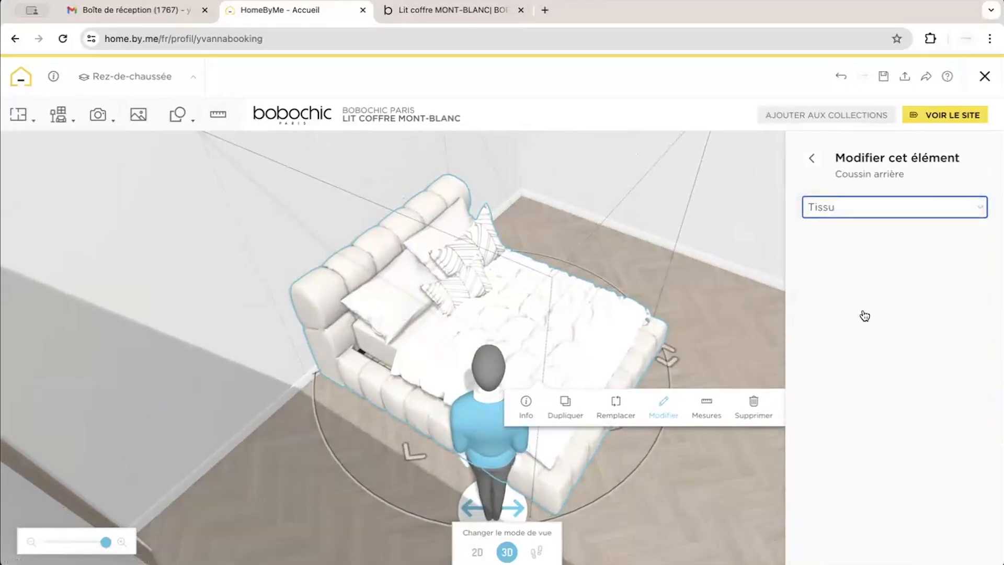
pyautogui.scroll(-10, 871, 386)
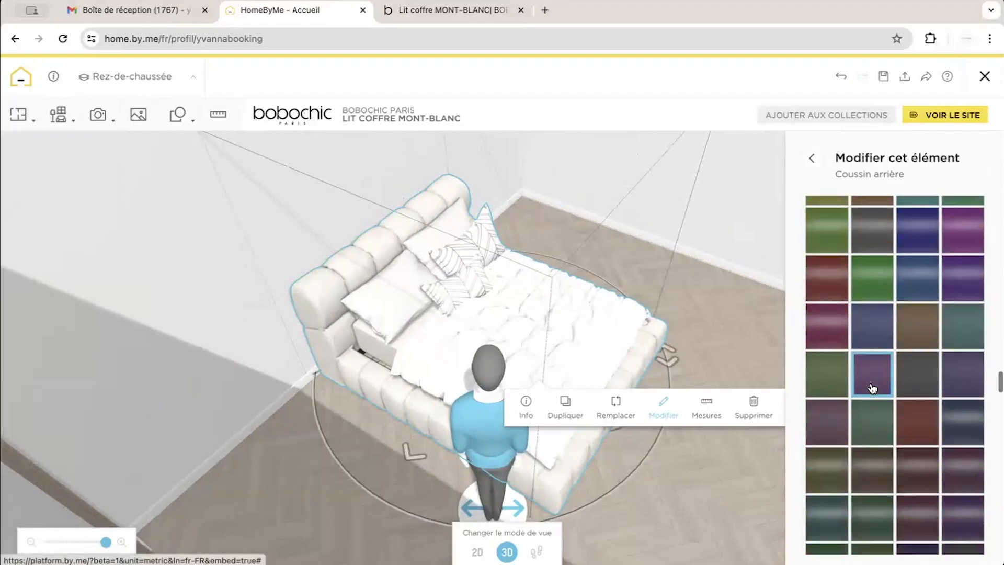
pyautogui.click(925, 275)
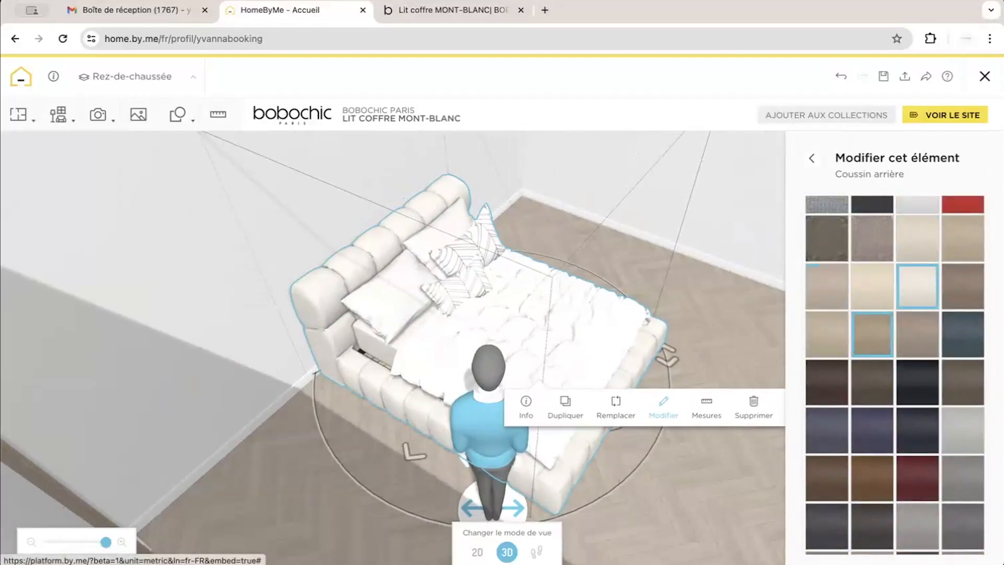
pyautogui.scroll(5, 961, 378)
pyautogui.scroll(-10, 961, 378)
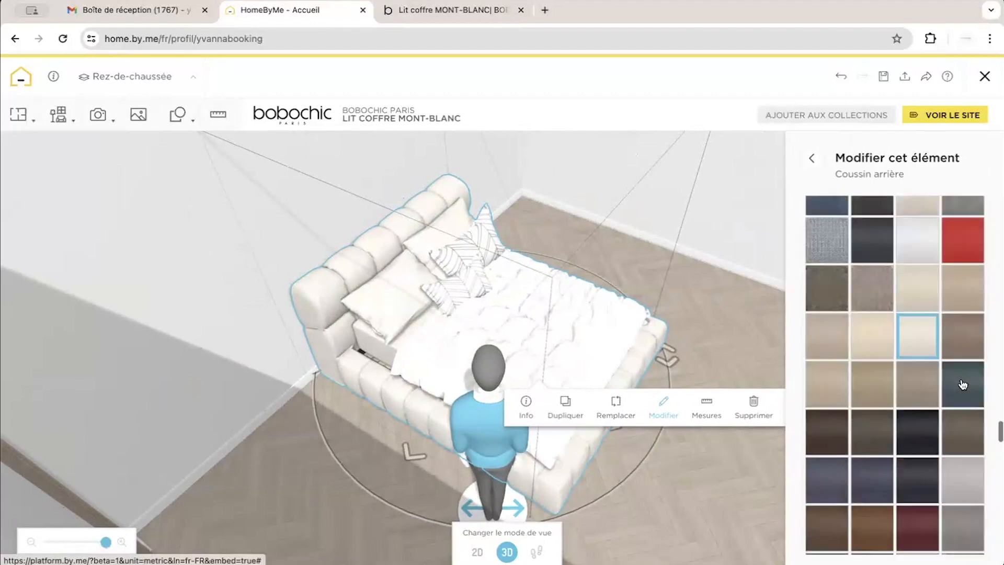
pyautogui.scroll(2, 961, 384)
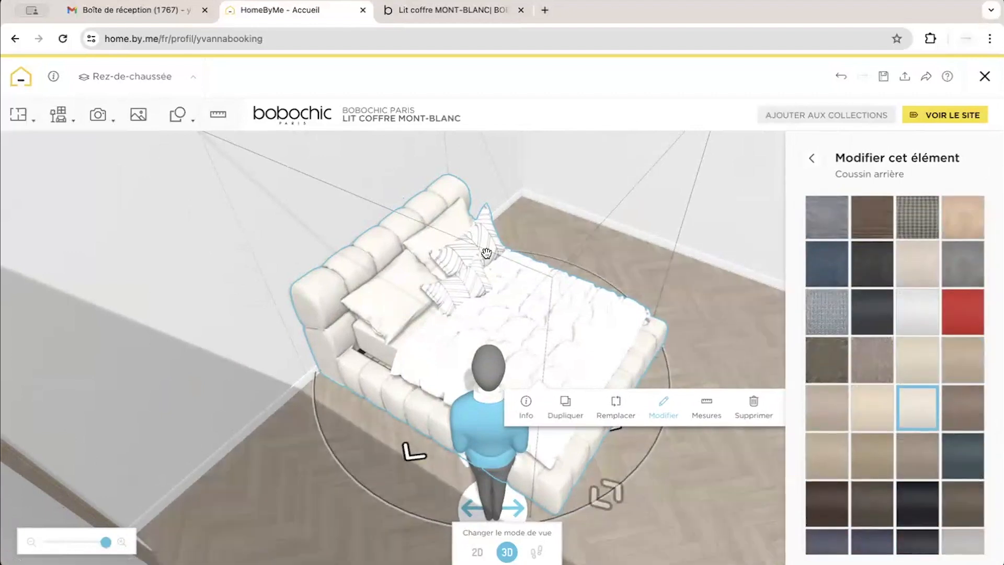
pyautogui.click(811, 158)
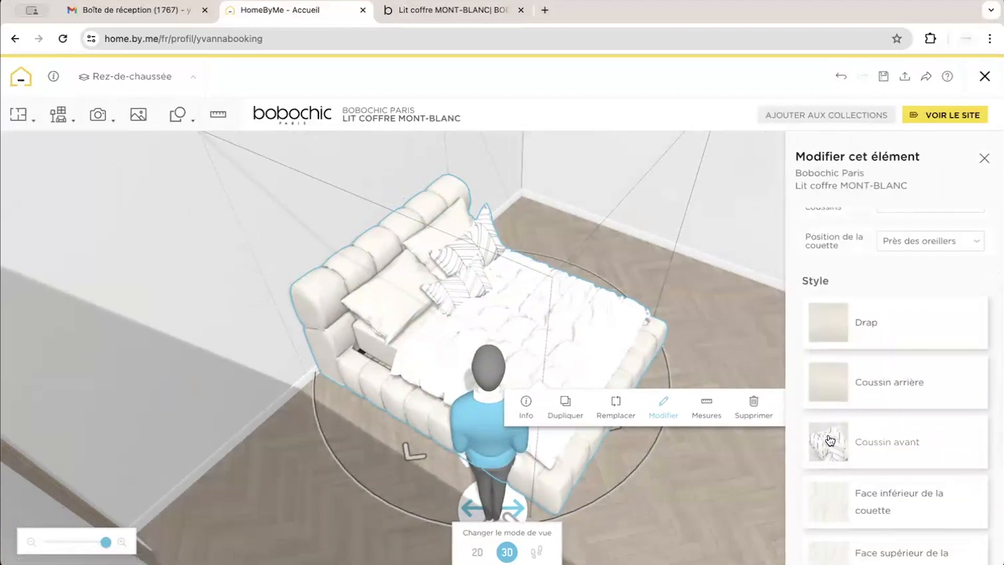
# Change the bed's front cushions (Coussin avant) to a plain taupe-beige fabric from the Tissu category
pyautogui.click(829, 440)
pyautogui.click(893, 207)
pyautogui.click(884, 313)
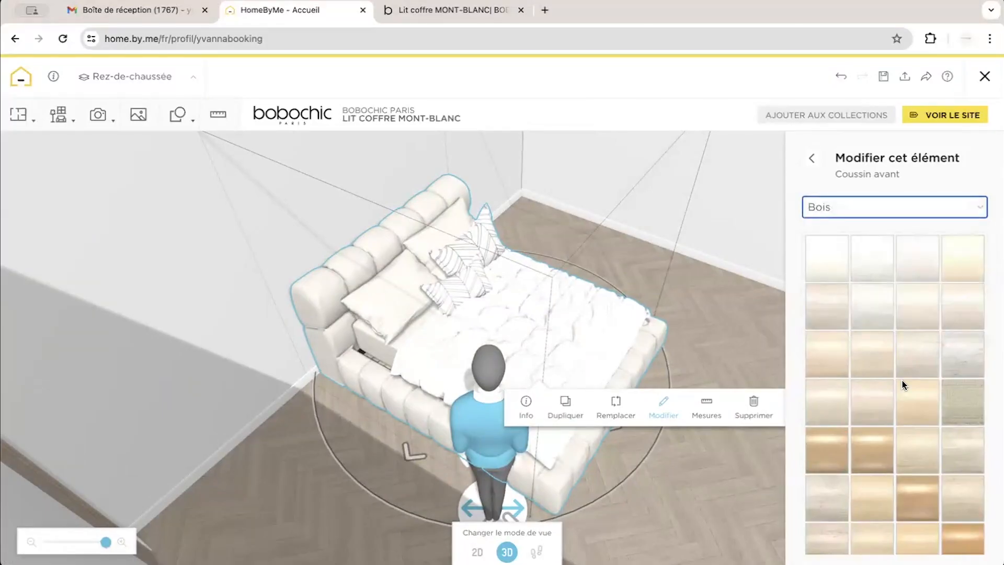
pyautogui.scroll(-5, 902, 381)
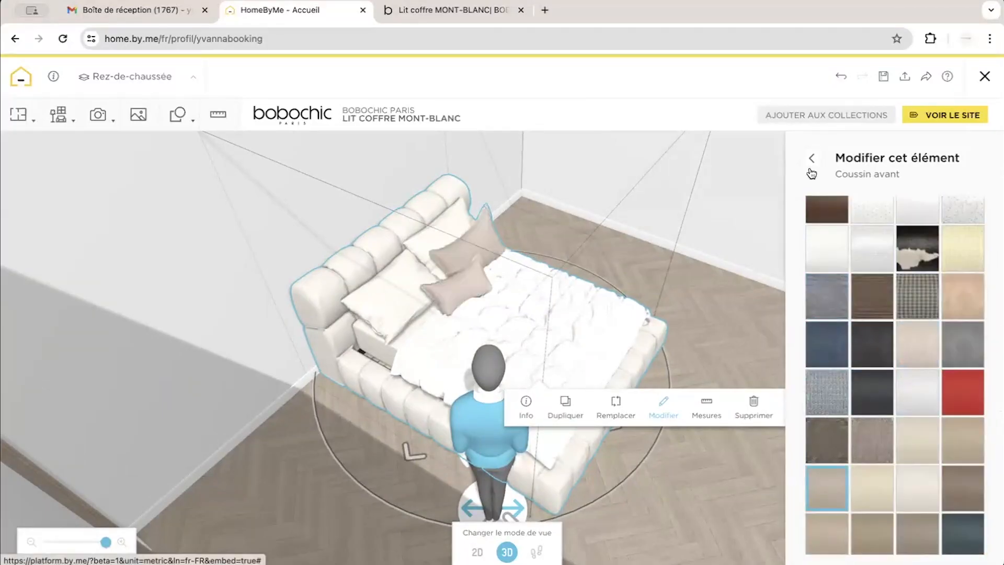
pyautogui.click(811, 158)
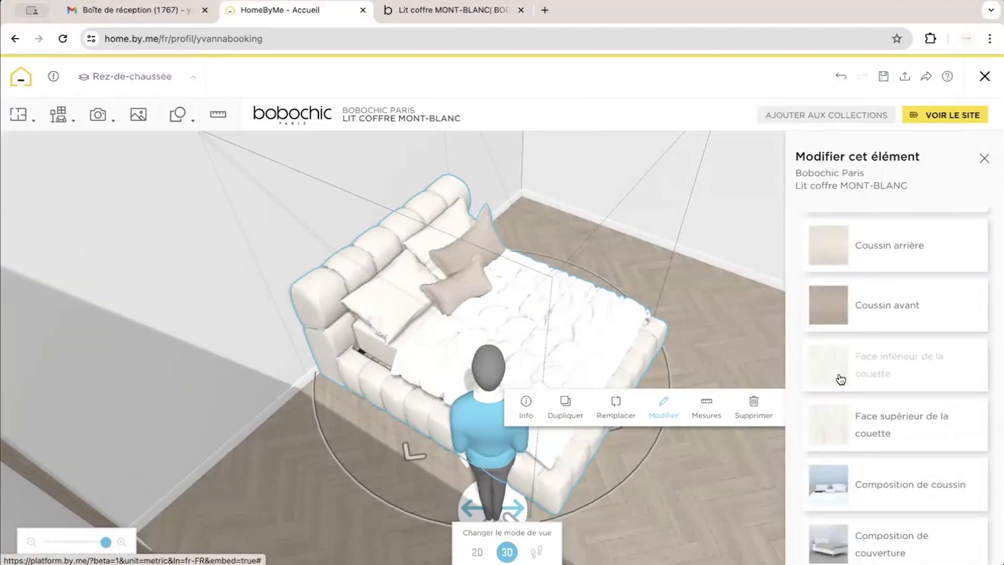
# Open the material categories for the duvet's upper face (Face supérieure de la couette)
pyautogui.click(833, 417)
pyautogui.click(911, 209)
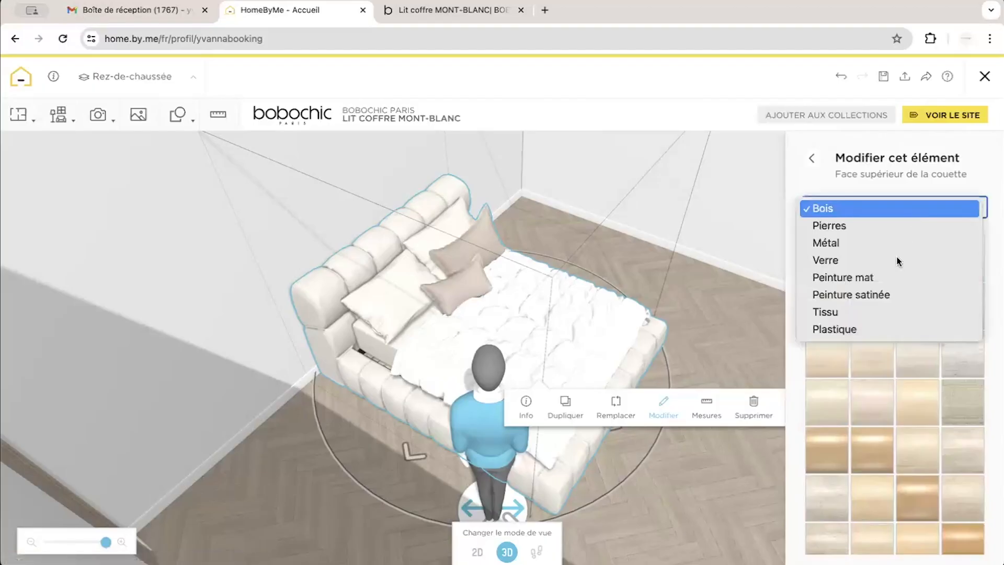
# Give the upper face of the MONT-BLANC bed's duvet a light cream finish from the Tissu materials
pyautogui.click(892, 312)
pyautogui.scroll(-4, 898, 387)
pyautogui.scroll(-10, 898, 386)
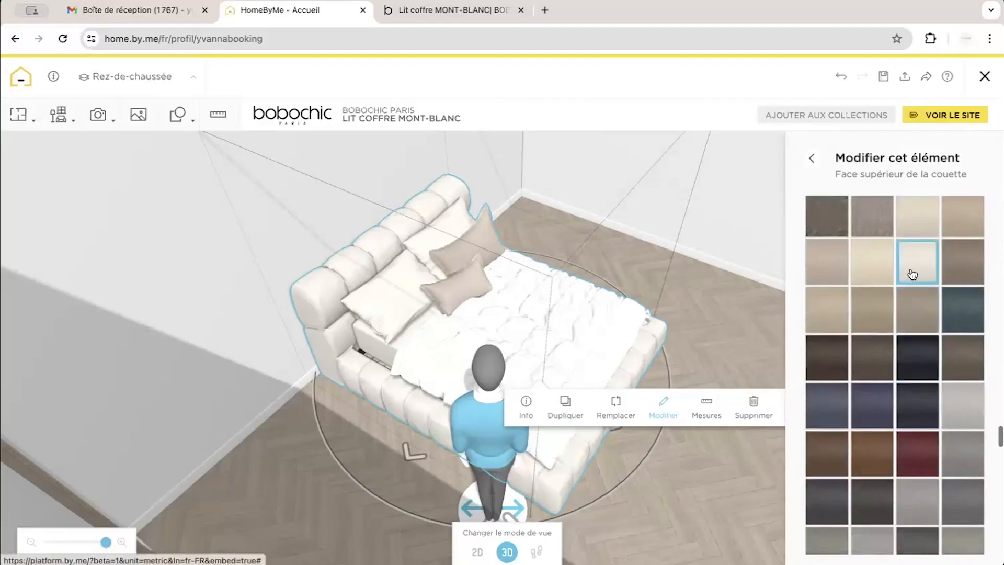
pyautogui.click(812, 158)
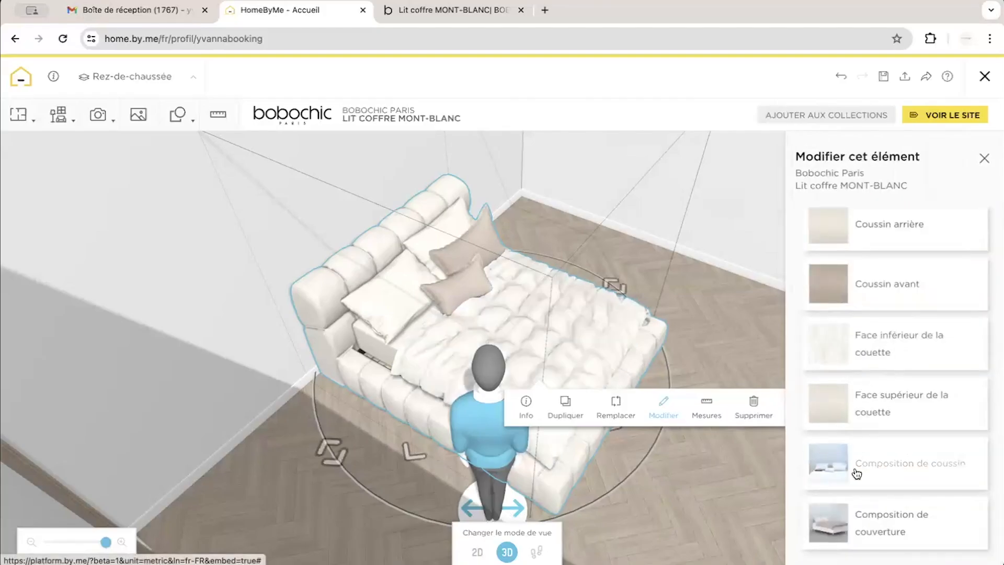
# Try several cushion compositions on the bed, returning to the one with two large cream back cushions and beige front cushions
pyautogui.click(856, 473)
pyautogui.click(863, 226)
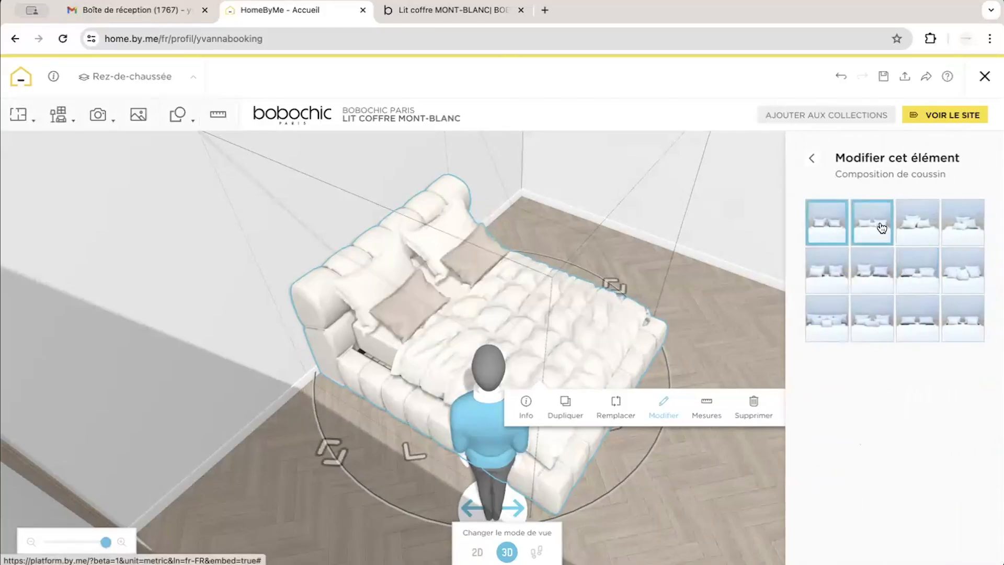
pyautogui.click(917, 224)
pyautogui.click(961, 226)
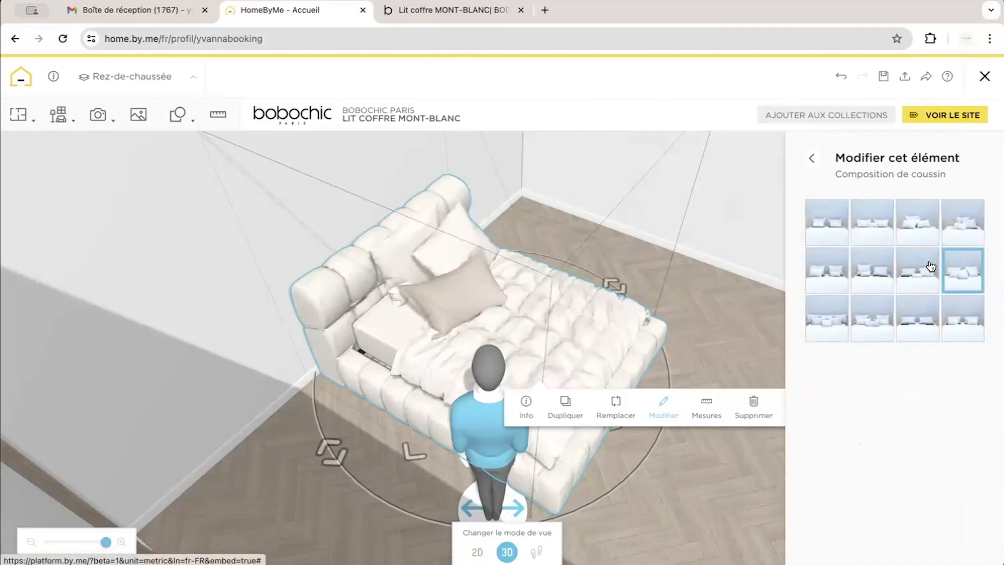
pyautogui.click(912, 269)
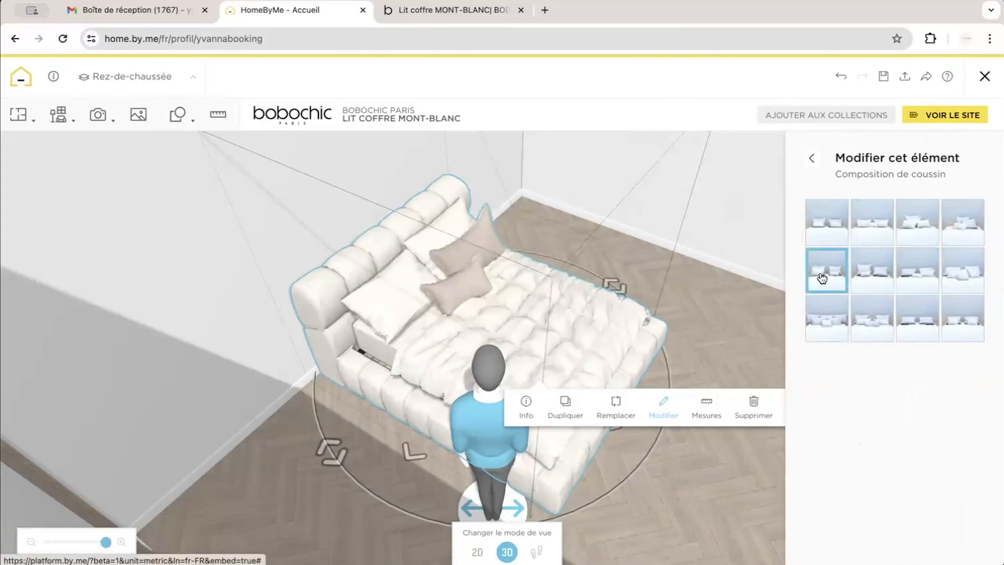
pyautogui.click(822, 277)
pyautogui.click(901, 328)
pyautogui.click(871, 268)
pyautogui.click(889, 240)
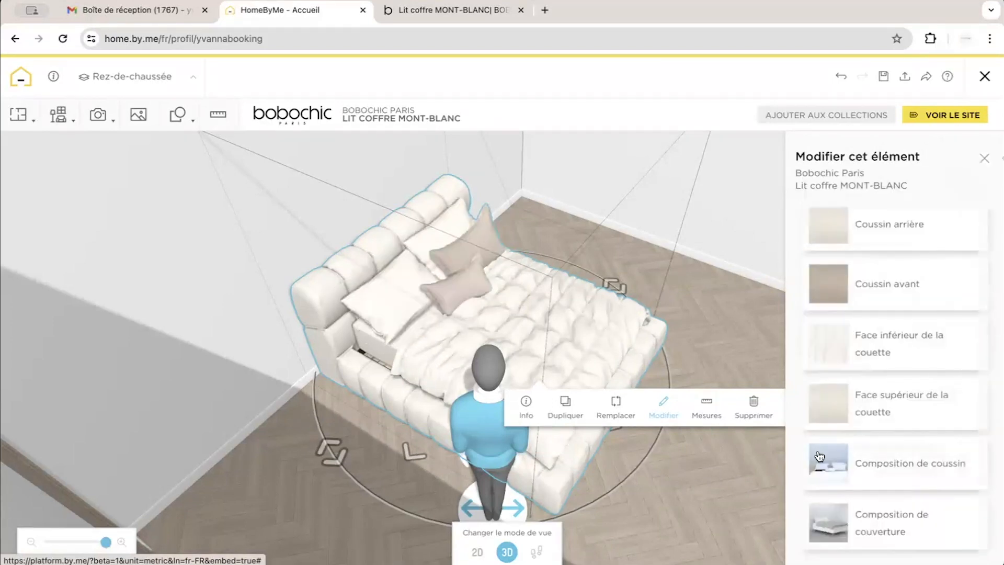
# Compare blanket compositions and apply the one with a light pleated throw laid across white bedding within the bed frame
pyautogui.click(878, 523)
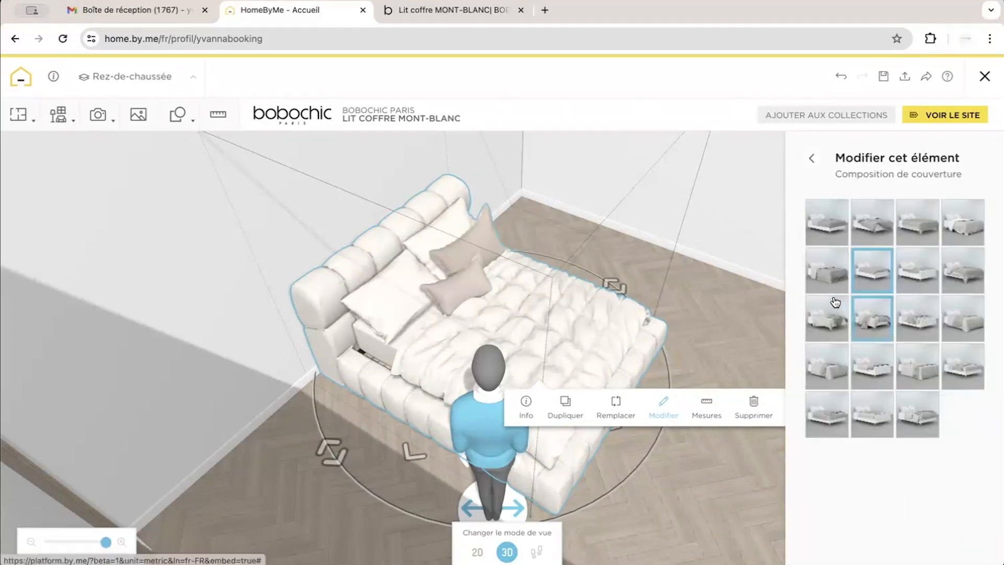
pyautogui.click(870, 229)
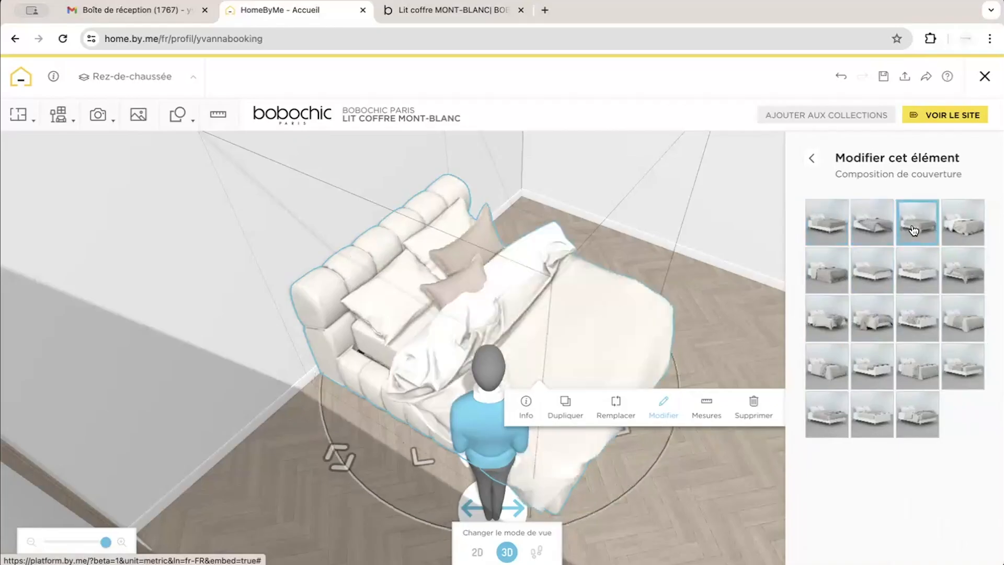
pyautogui.click(957, 233)
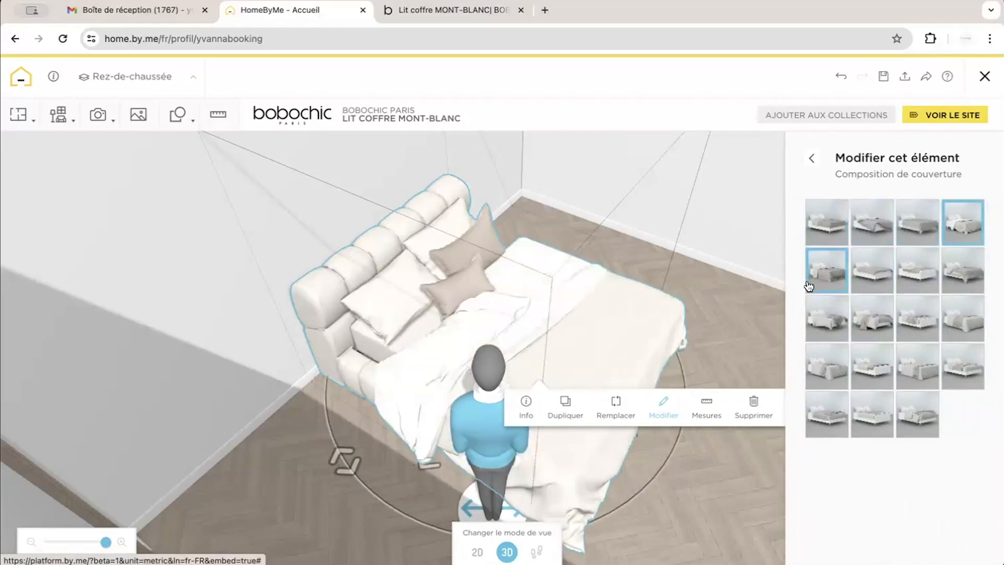
pyautogui.moveTo(746, 293); pyautogui.dragTo(707, 296)
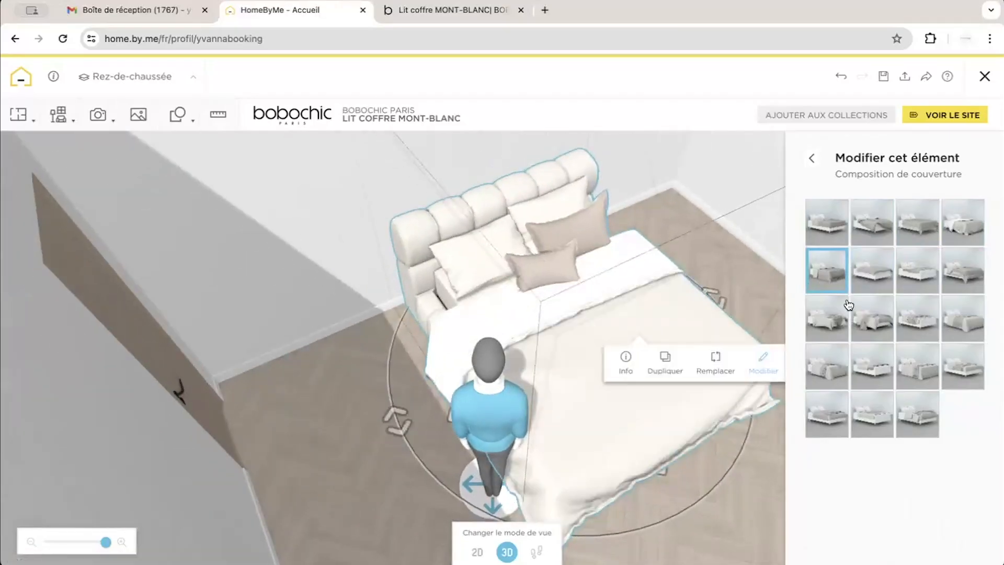
pyautogui.click(863, 319)
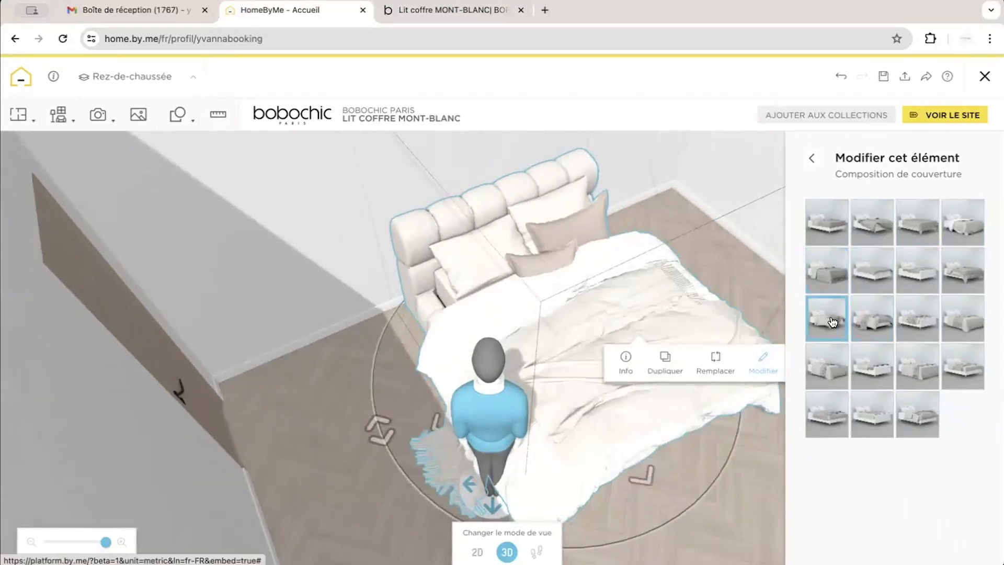
pyautogui.click(918, 366)
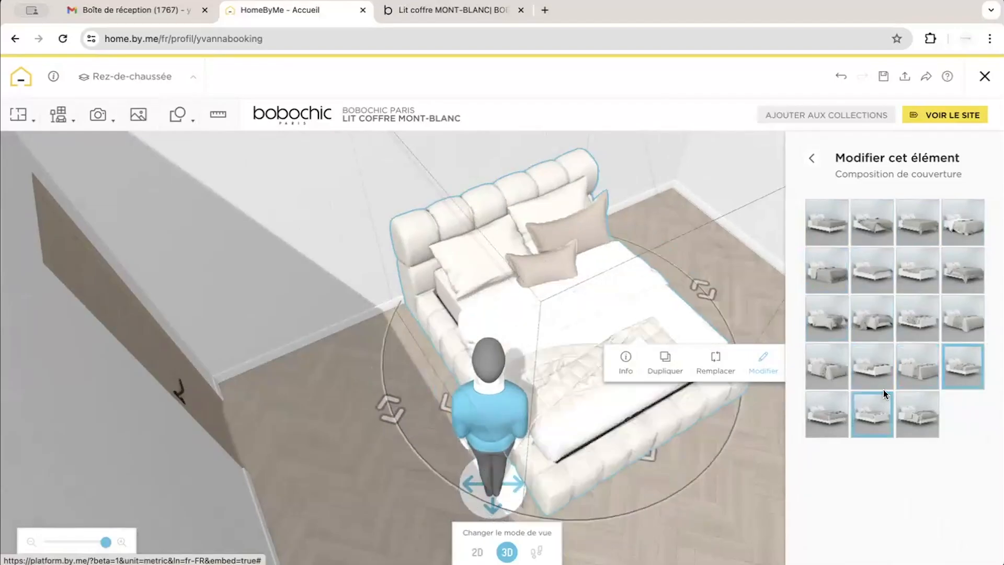
pyautogui.click(918, 318)
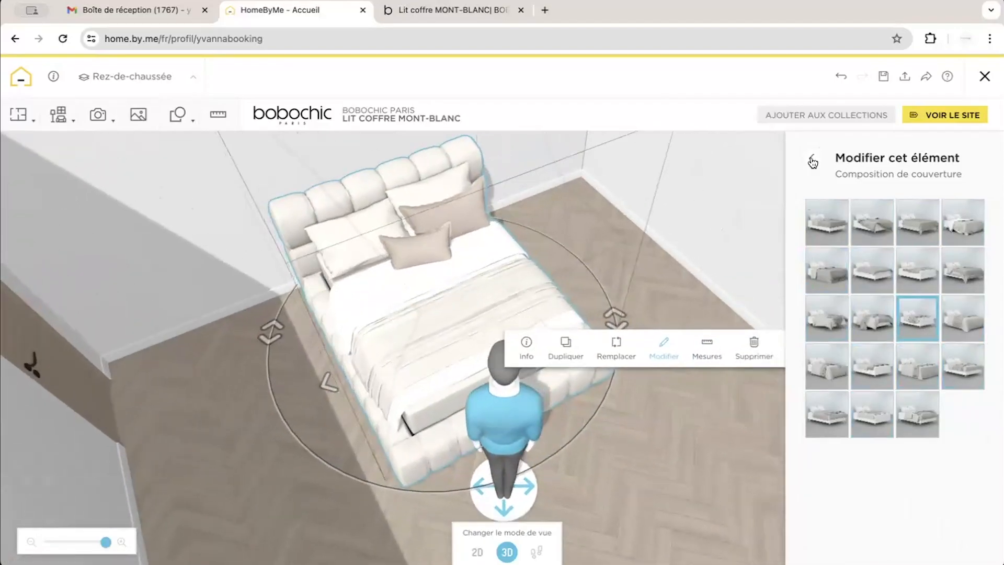
pyautogui.click(812, 158)
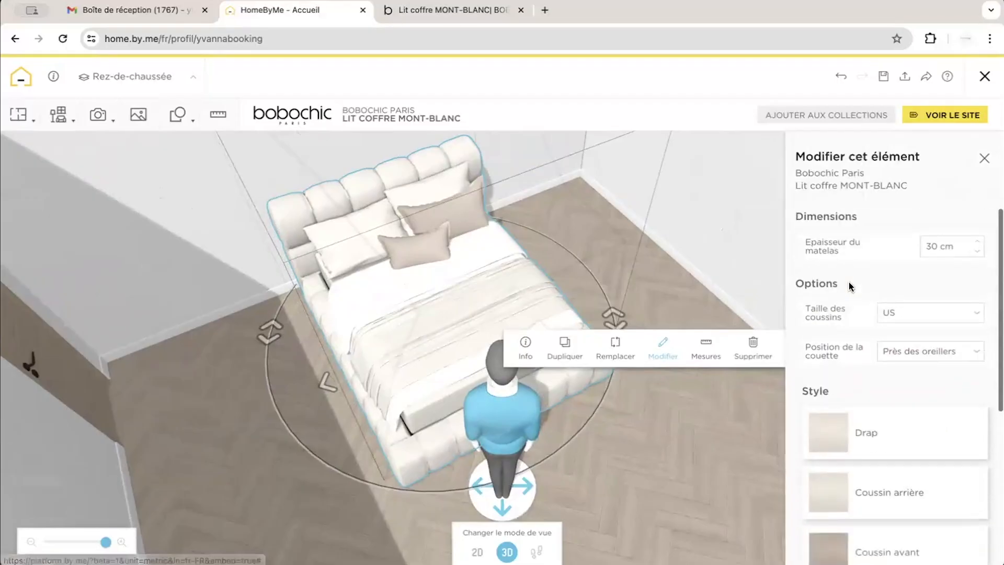
# Try the Poussée duvet position on the MONT-BLANC bed and restore it to Près des oreillers
pyautogui.click(903, 345)
pyautogui.click(904, 322)
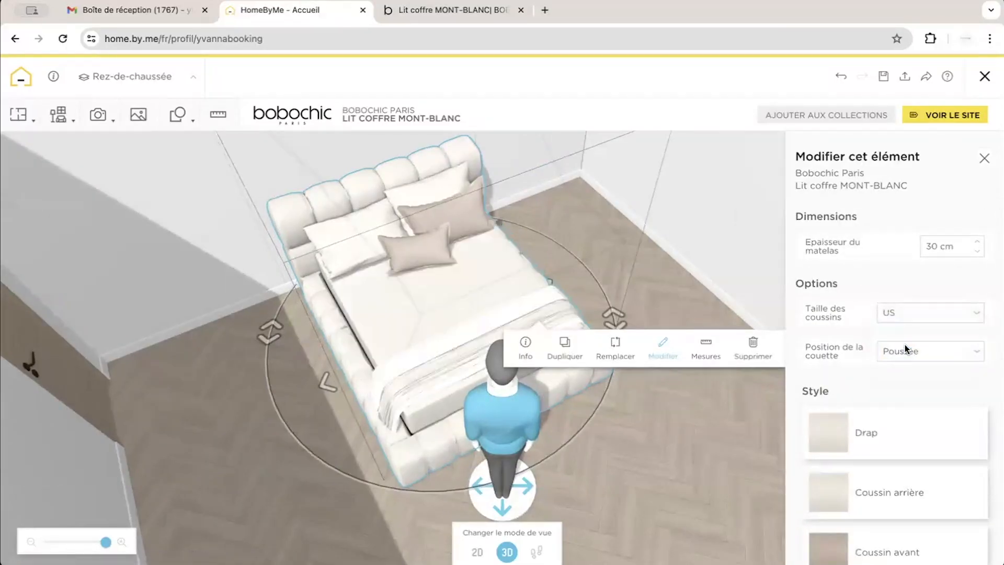
pyautogui.click(904, 350)
pyautogui.click(910, 364)
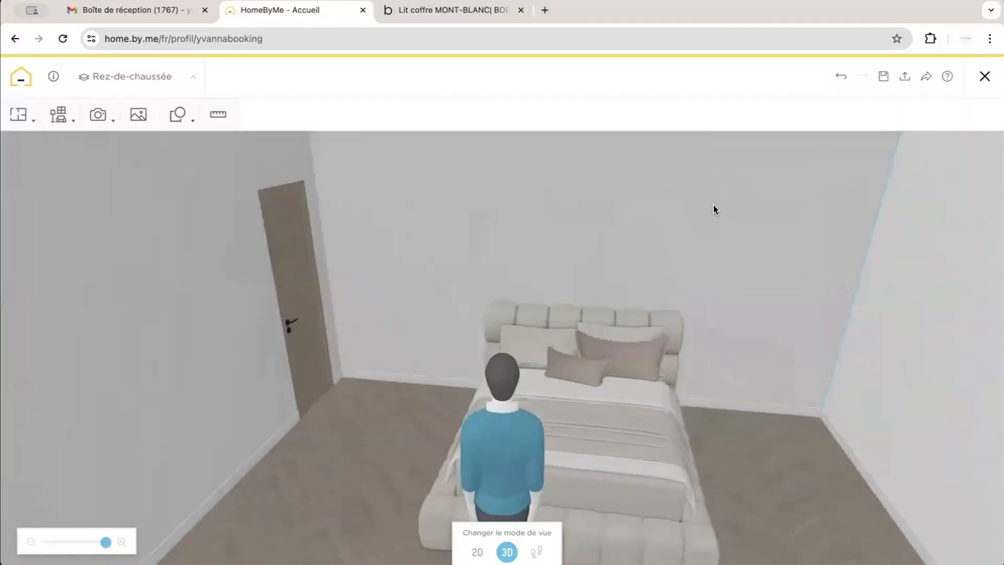
# Browse the double beds in the furniture catalogue and filter them to the GENERIQUE brand
pyautogui.moveTo(712, 206); pyautogui.dragTo(725, 234)
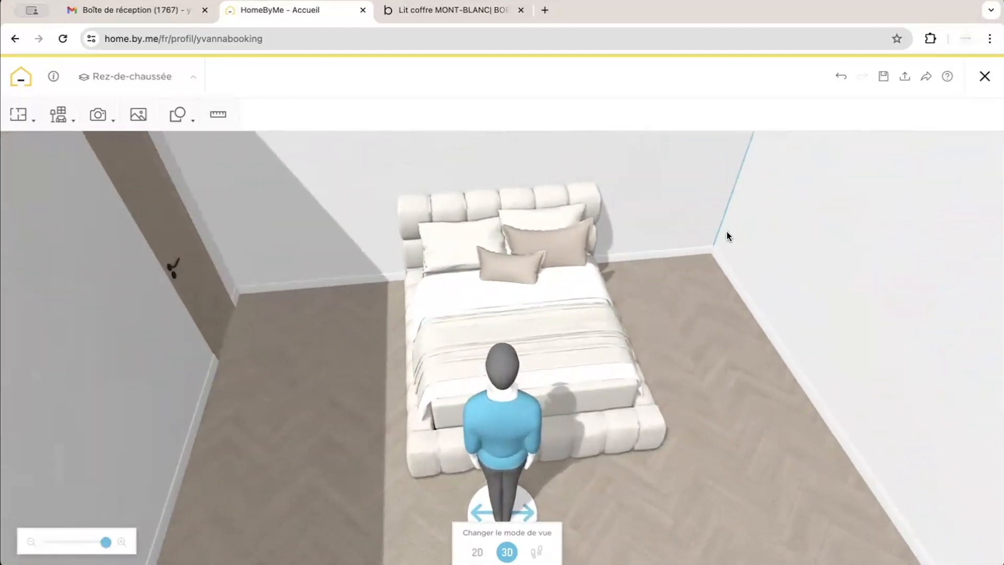
pyautogui.click(58, 114)
pyautogui.click(58, 174)
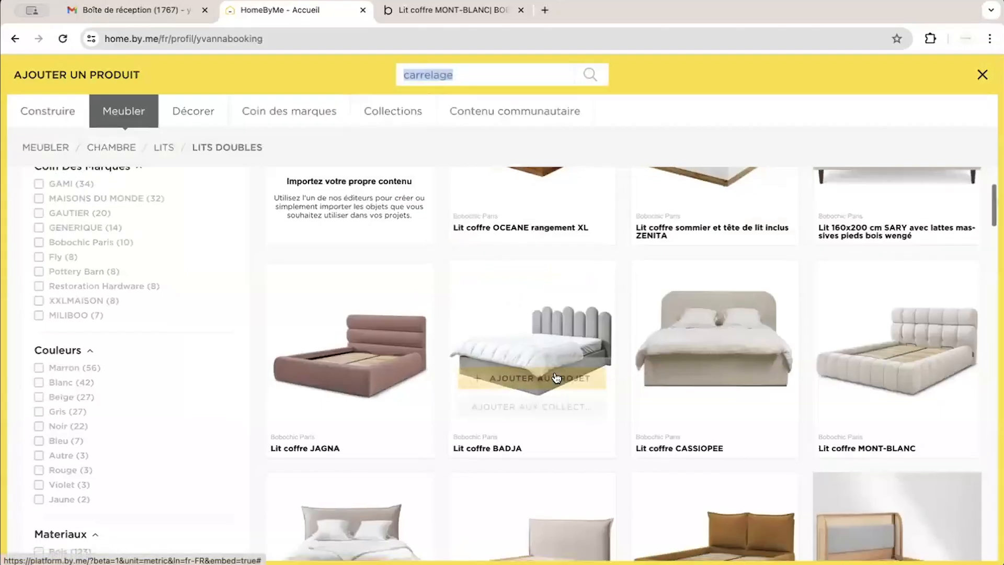
pyautogui.scroll(-6, 556, 378)
pyautogui.scroll(5, 567, 381)
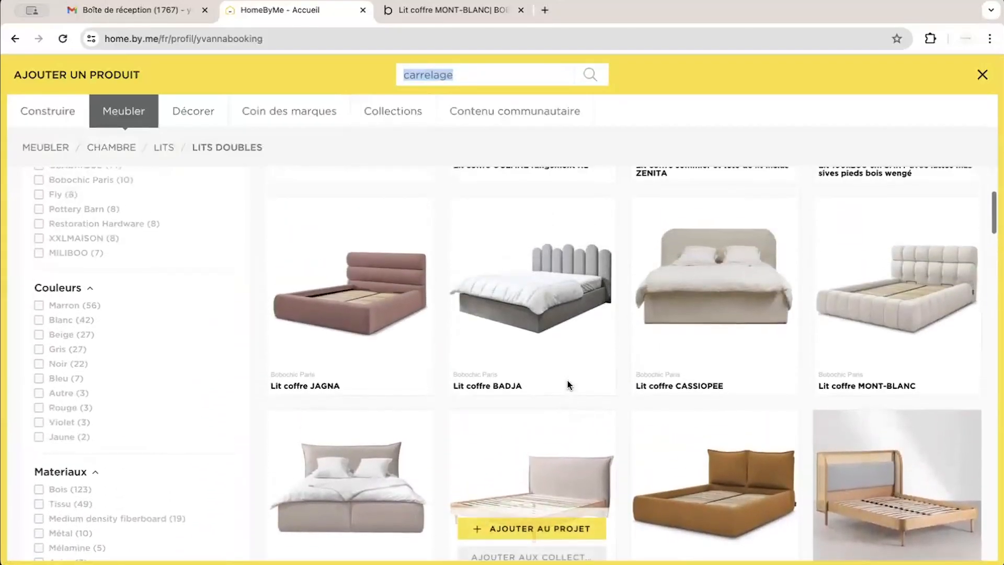
pyautogui.moveTo(955, 330)
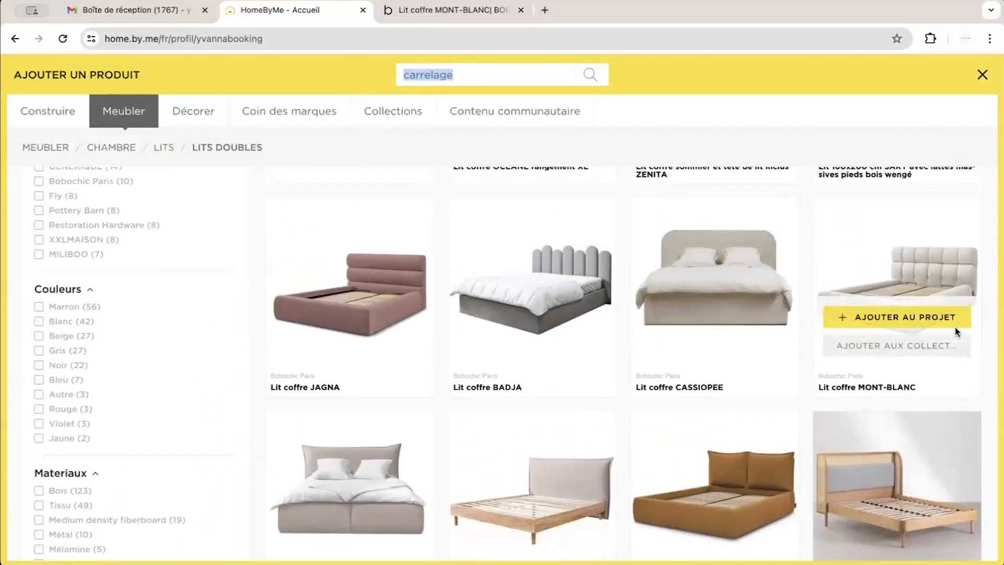
pyautogui.scroll(4, 954, 327)
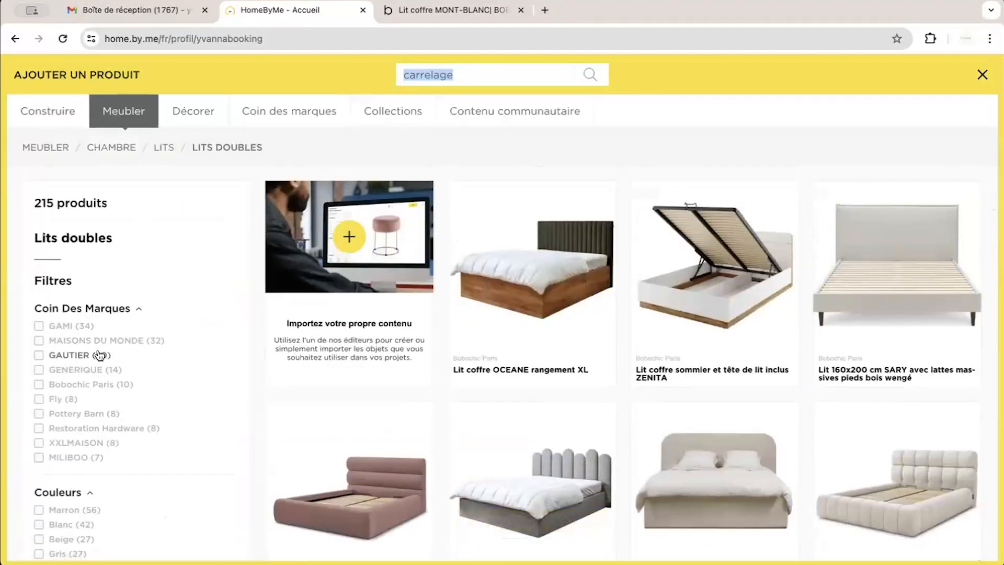
pyautogui.click(93, 372)
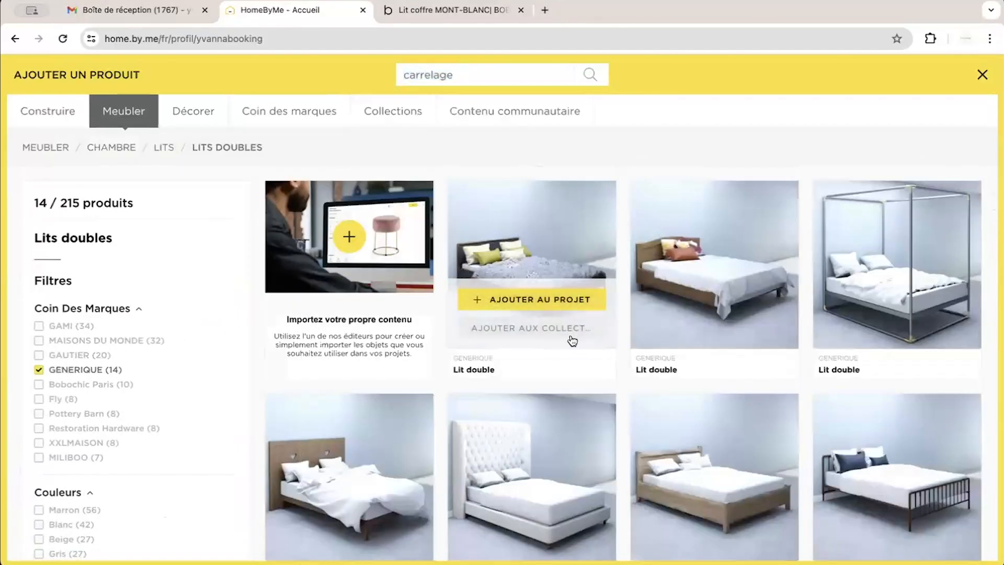
# Add the GENERIQUE double bed with the dark headboard to the room and place it against the free wall near the corner
pyautogui.scroll(-2, 572, 340)
pyautogui.scroll(-6, 572, 340)
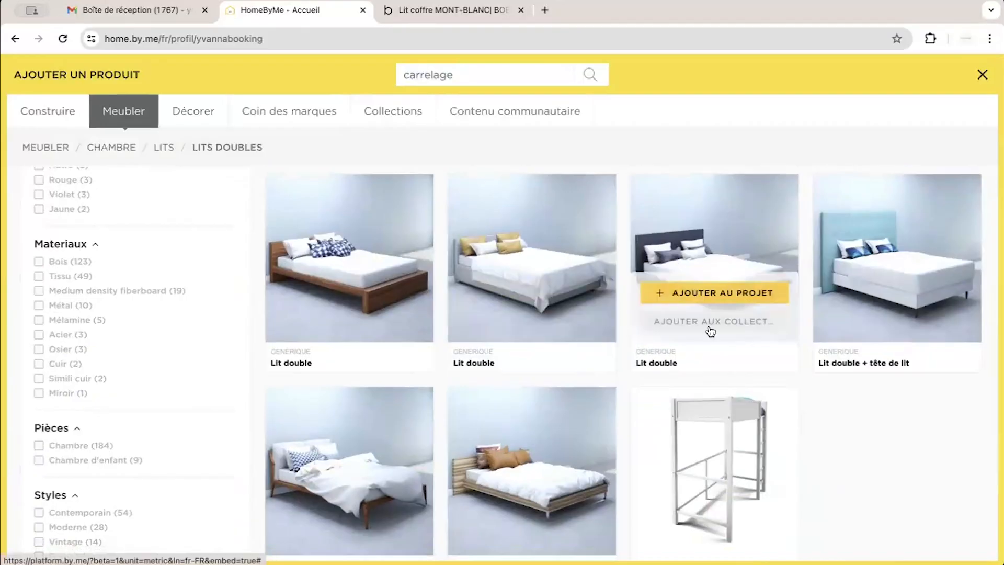
pyautogui.click(714, 305)
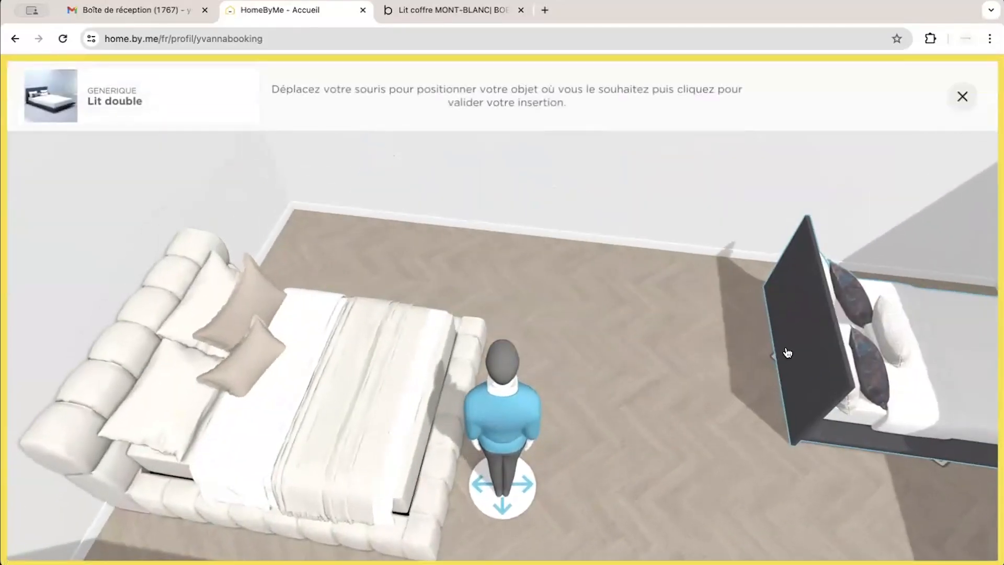
pyautogui.click(763, 339)
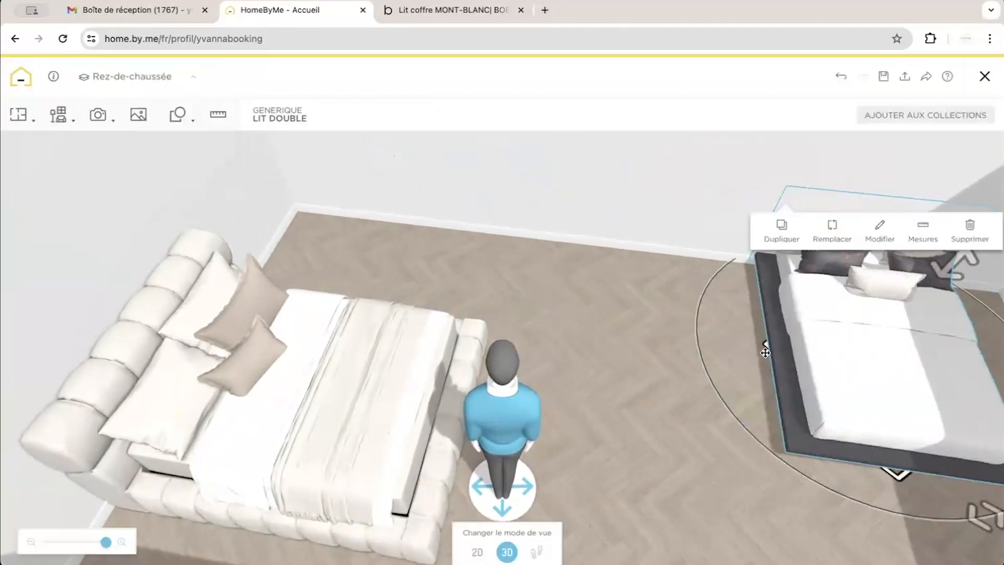
pyautogui.moveTo(765, 353); pyautogui.dragTo(743, 303)
# Change the generic double bed's back cushions to the white and grey striped cushion design
pyautogui.click(843, 378)
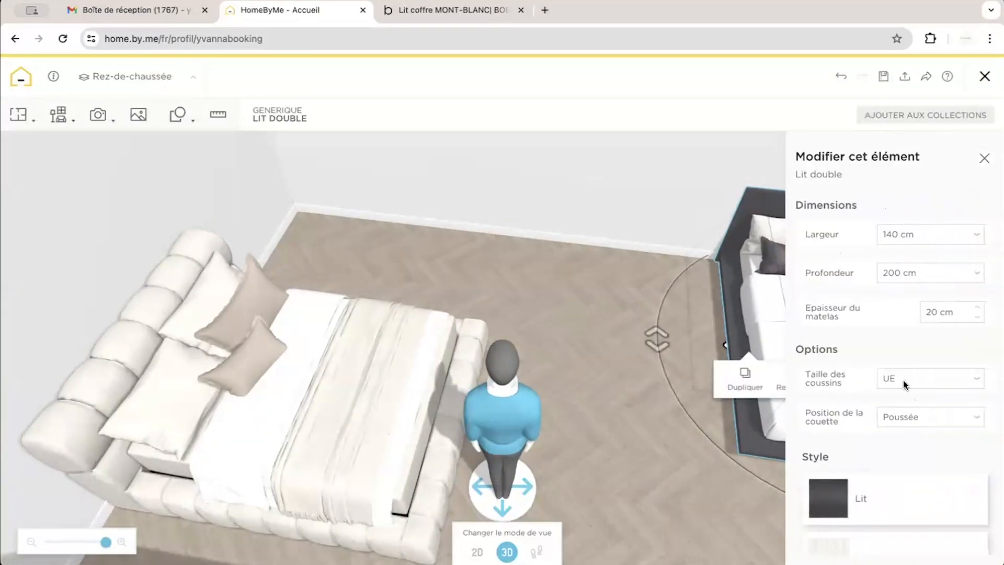
pyautogui.scroll(-1, 904, 418)
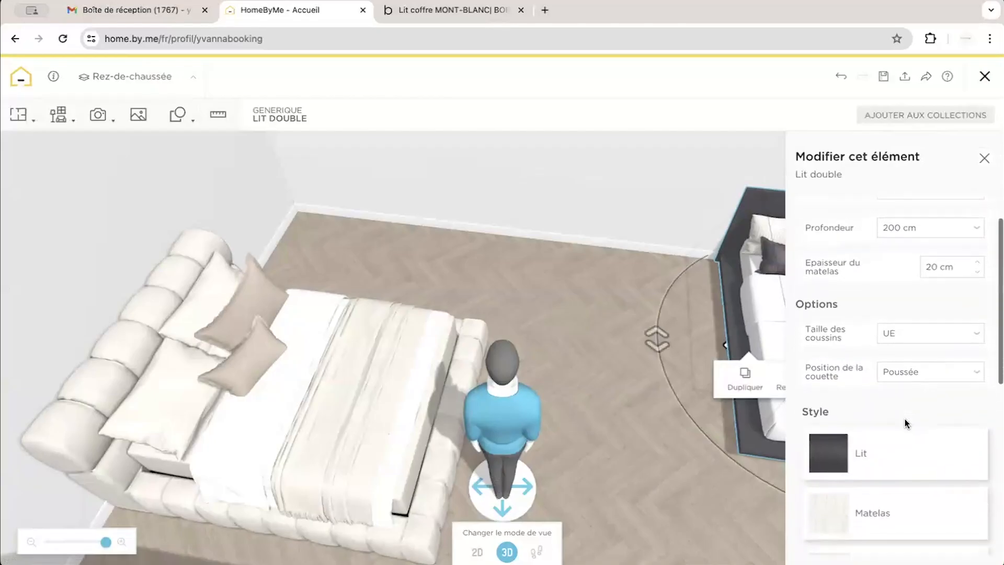
pyautogui.scroll(-3, 904, 418)
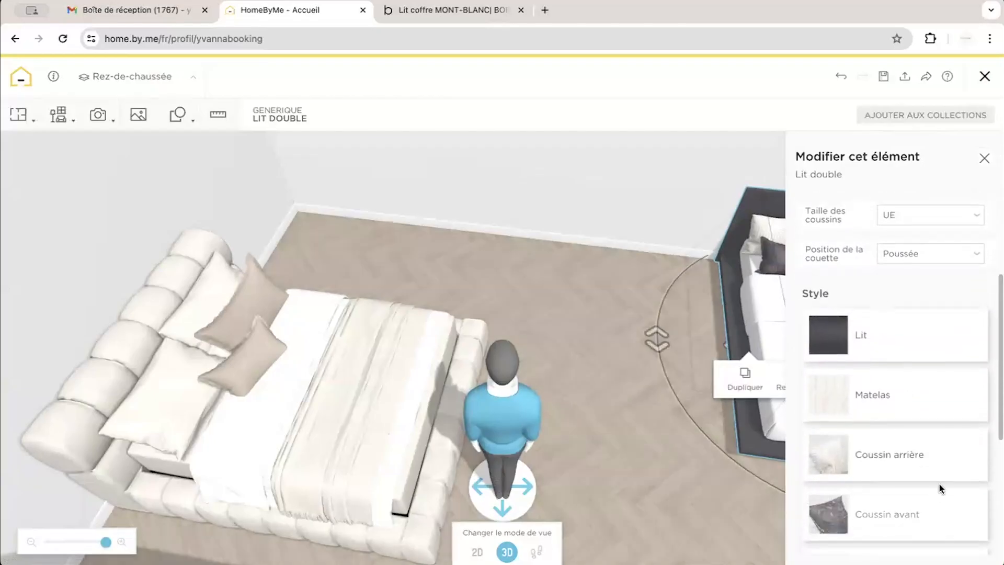
pyautogui.scroll(-2, 932, 374)
pyautogui.scroll(-1, 933, 375)
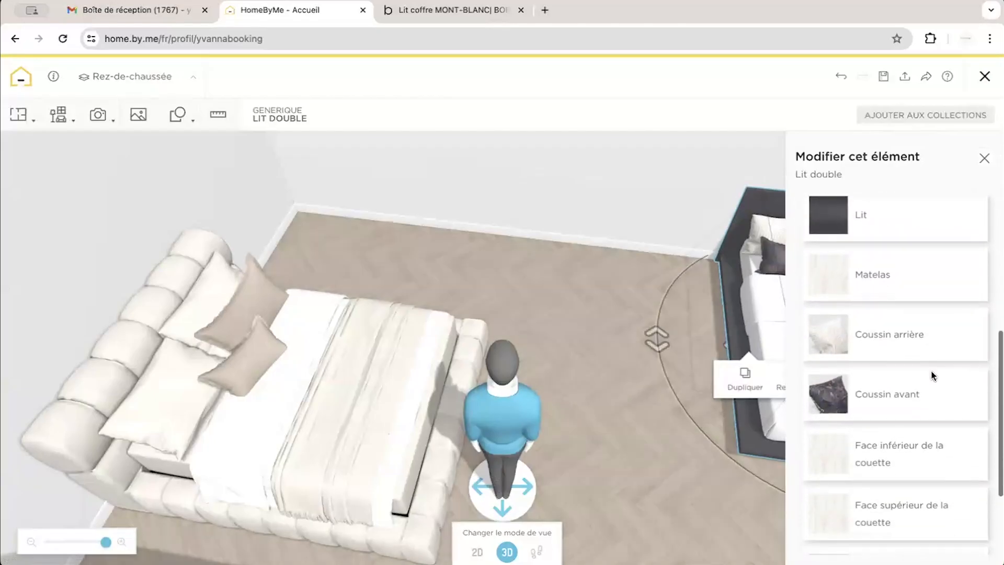
pyautogui.click(886, 345)
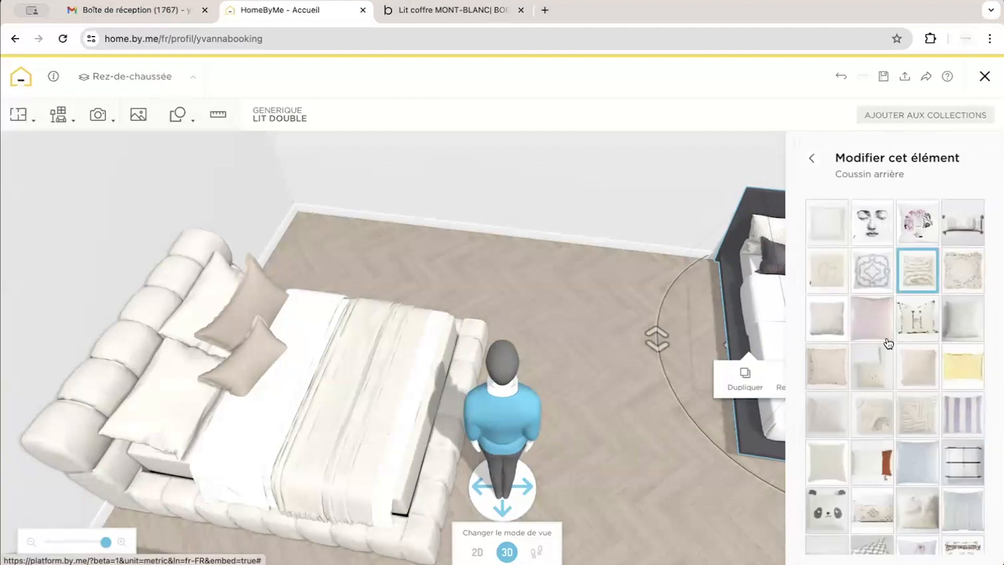
pyautogui.moveTo(628, 365); pyautogui.dragTo(654, 364)
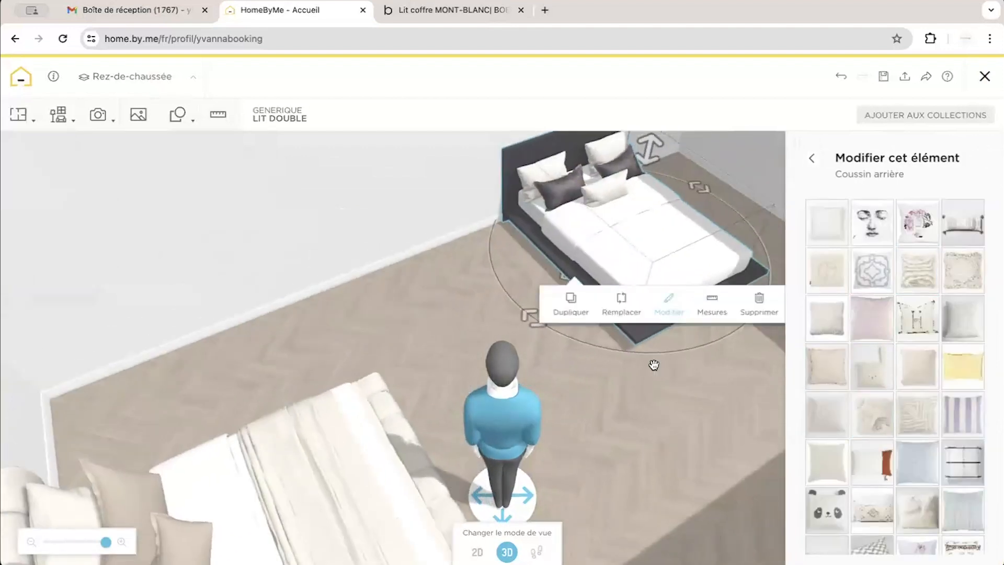
pyautogui.scroll(-8, 857, 402)
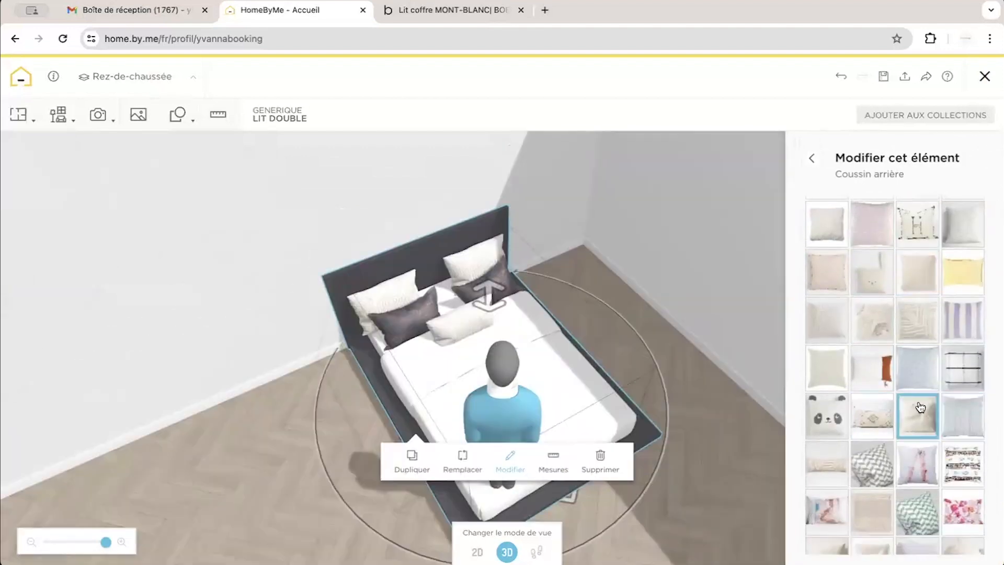
pyautogui.scroll(-4, 846, 416)
pyautogui.click(877, 429)
pyautogui.click(812, 158)
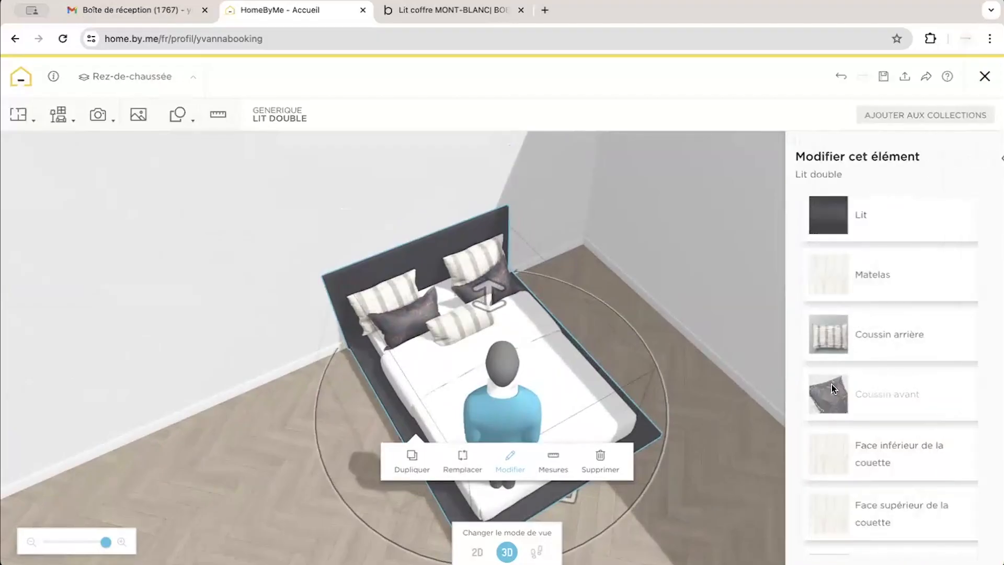
# Set the generic bed's front cushions to a plain light beige design, and remove that bed from the room
pyautogui.click(831, 383)
pyautogui.click(888, 368)
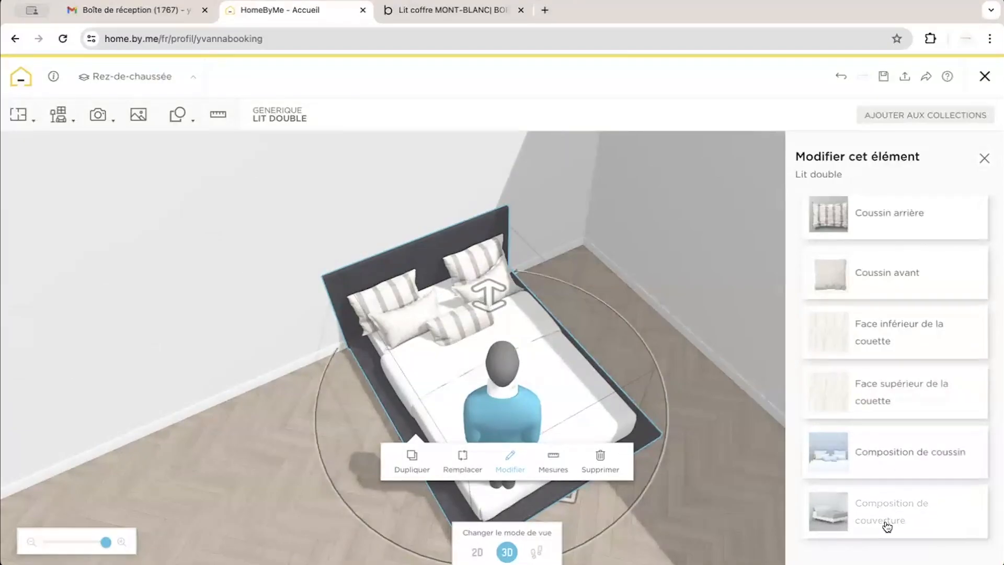
pyautogui.moveTo(716, 349); pyautogui.dragTo(697, 366)
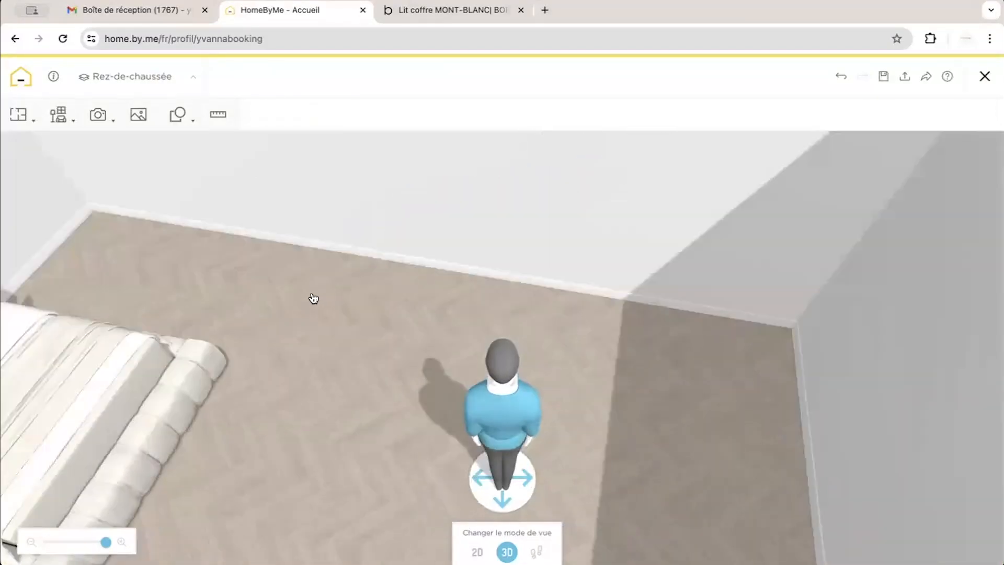
# Split pièce 3 with a horizontal room separator drawn from the partition wall to the exterior wall, a little beyond the bed's foot
pyautogui.moveTo(314, 298); pyautogui.dragTo(392, 276)
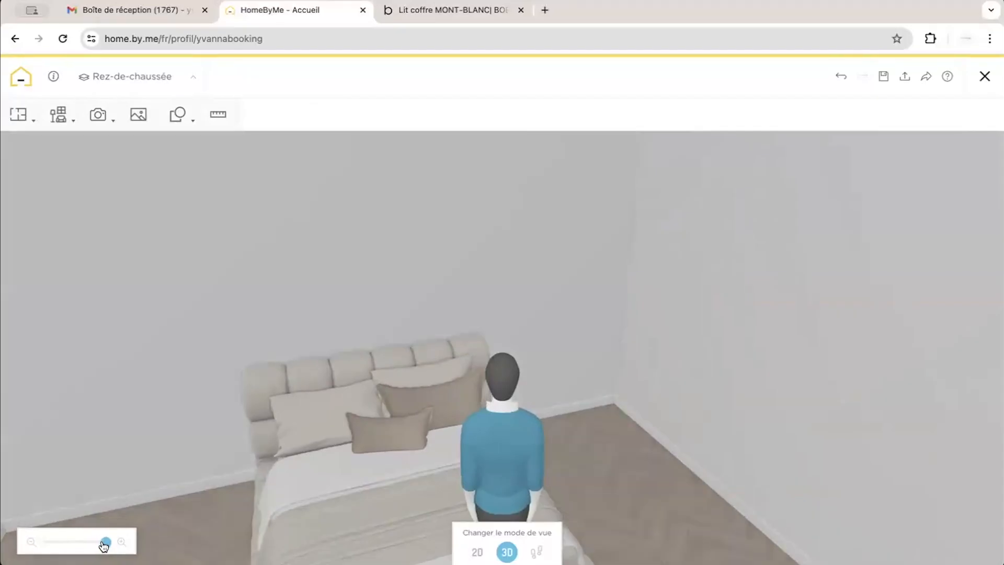
pyautogui.moveTo(105, 542); pyautogui.dragTo(96, 542)
pyautogui.moveTo(700, 292); pyautogui.dragTo(505, 360)
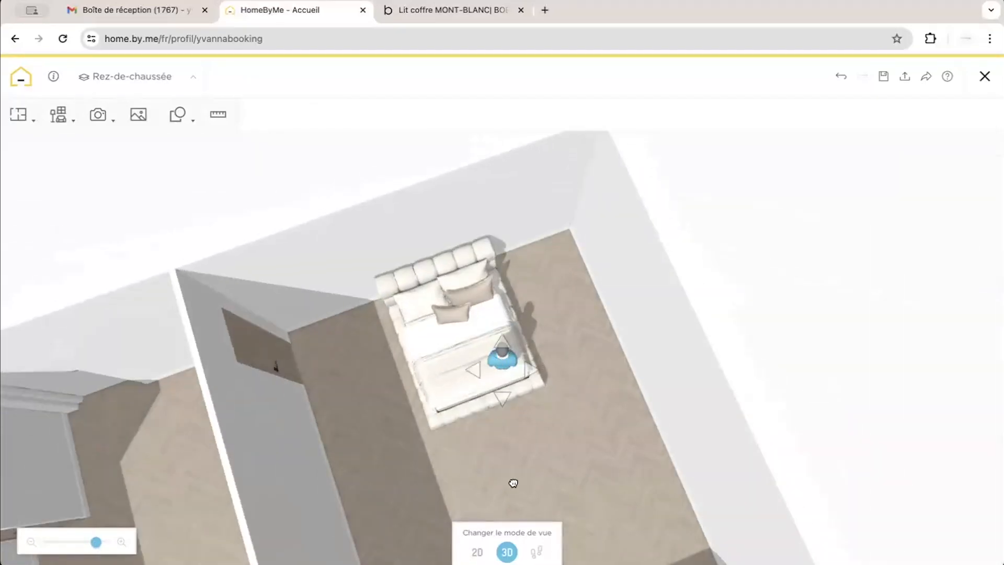
pyautogui.moveTo(513, 483); pyautogui.dragTo(503, 362)
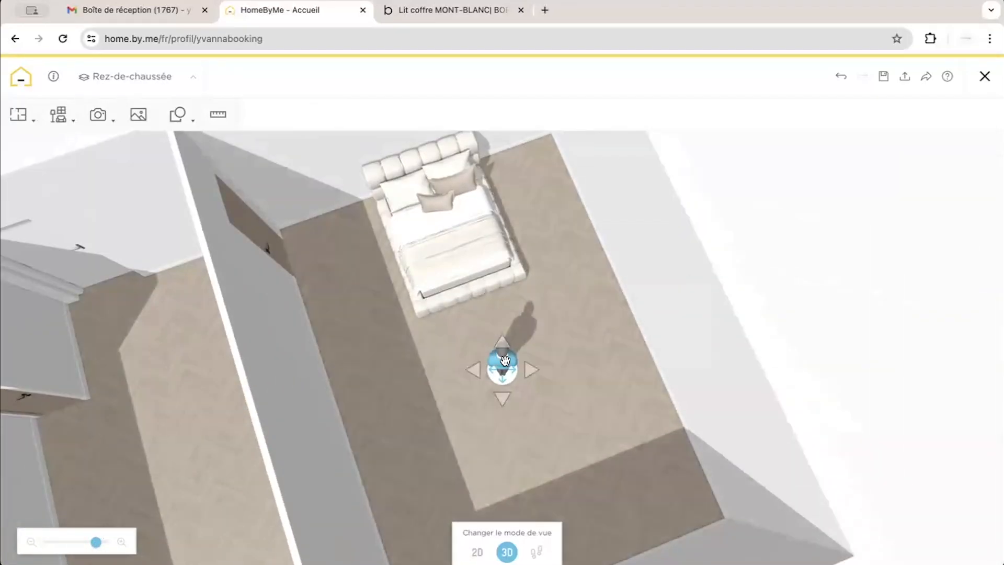
pyautogui.moveTo(581, 264); pyautogui.dragTo(601, 262)
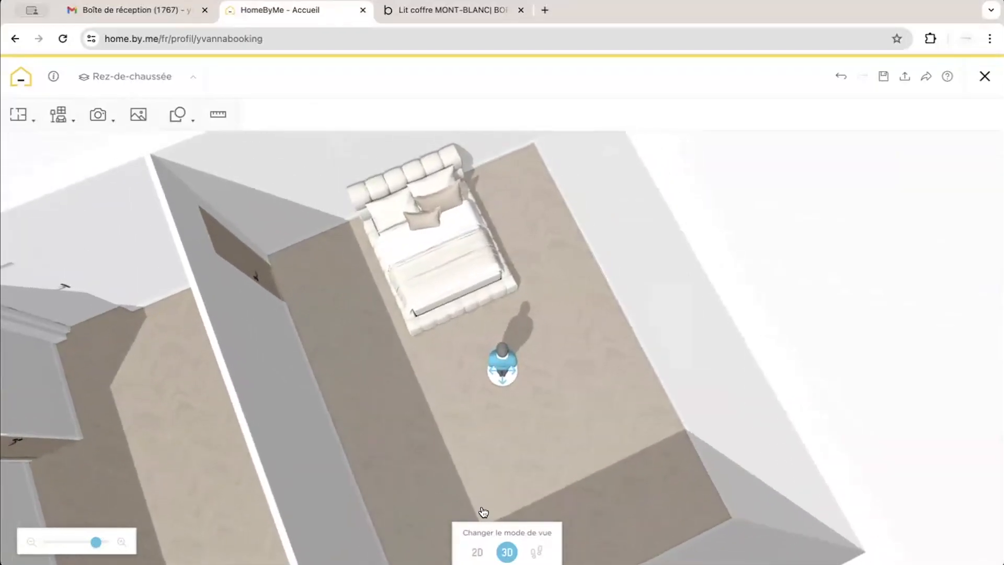
pyautogui.moveTo(506, 358); pyautogui.dragTo(508, 386)
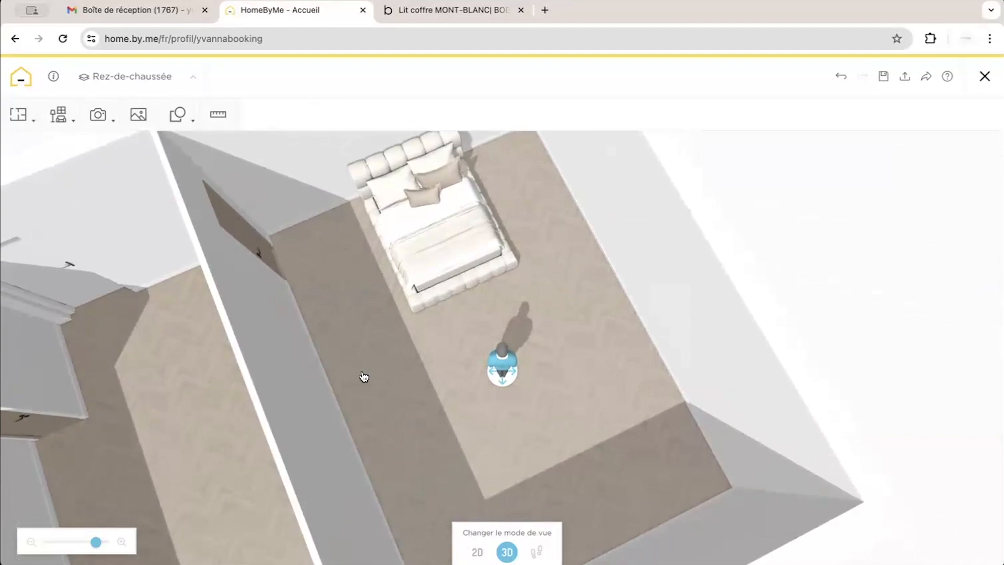
pyautogui.click(18, 113)
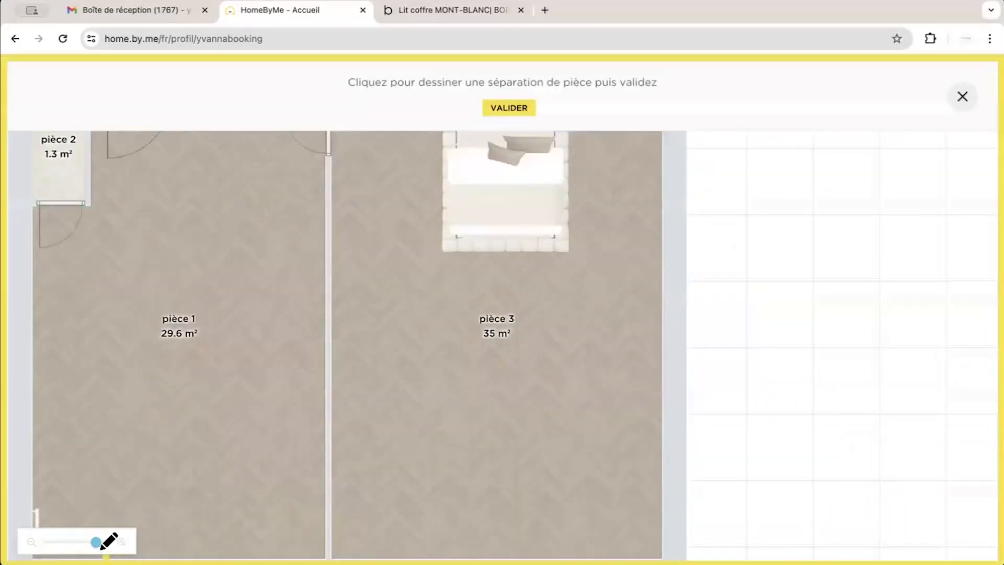
pyautogui.moveTo(96, 543); pyautogui.dragTo(78, 542)
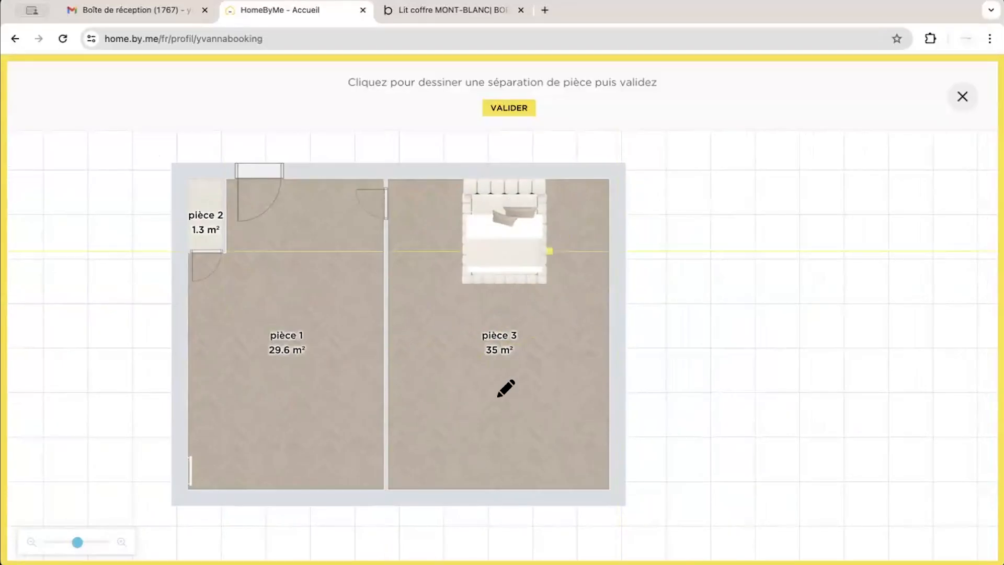
pyautogui.click(387, 340)
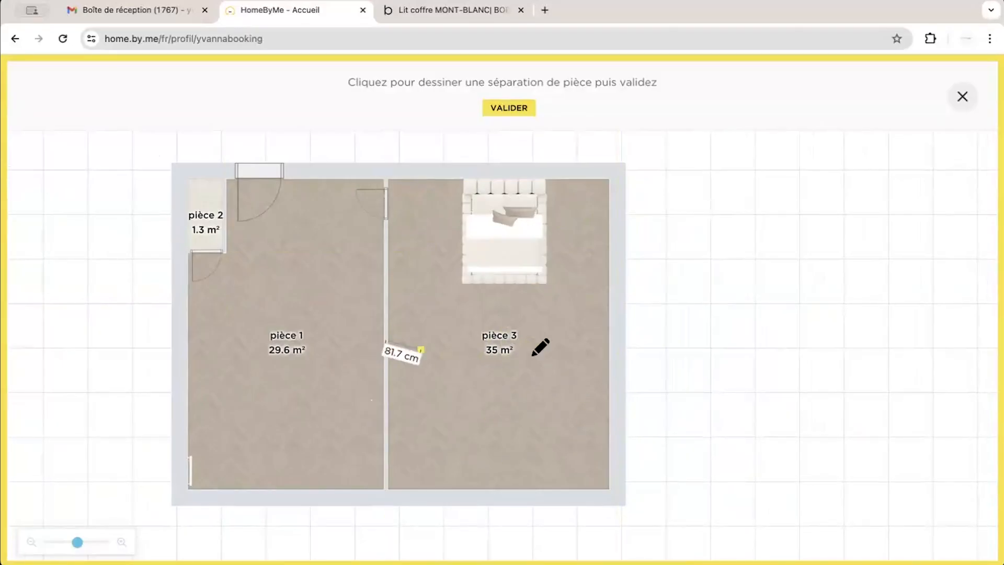
pyautogui.click(621, 338)
pyautogui.click(508, 108)
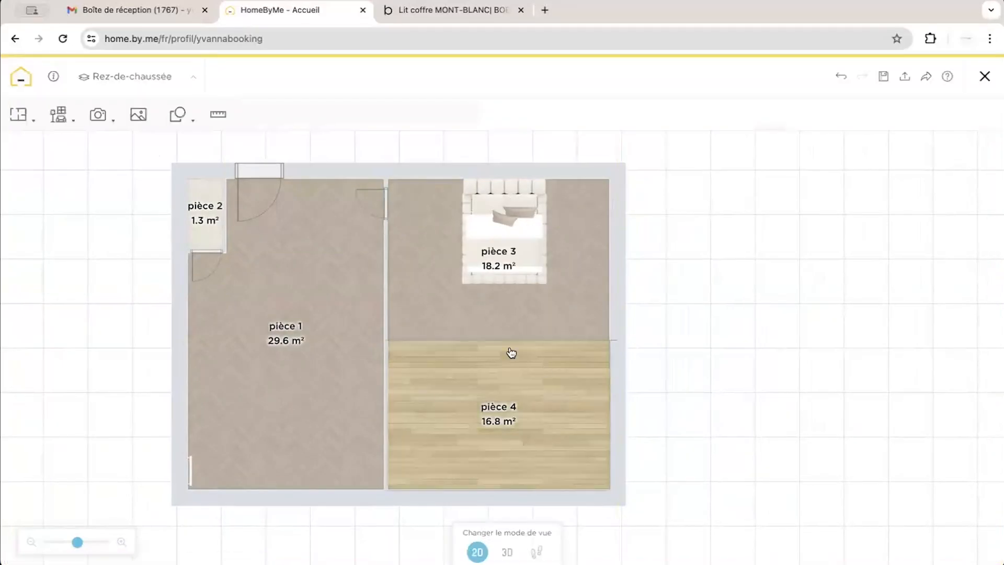
# Search the catalogue for "carrelage" and apply the CERAMICO marble-effect tile to the floor of the new area, pièce 4, in 3D
pyautogui.click(506, 552)
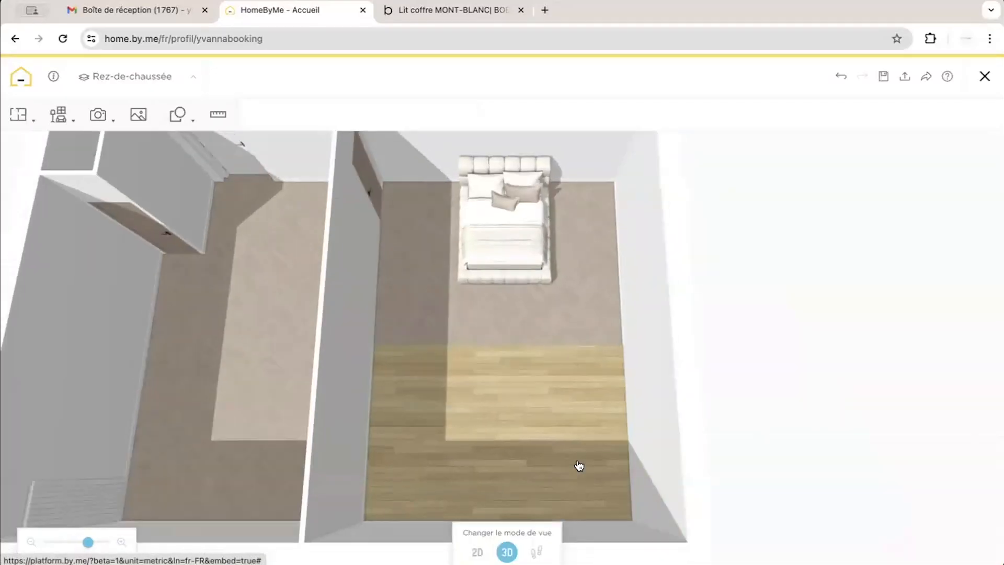
pyautogui.moveTo(662, 329); pyautogui.dragTo(543, 328)
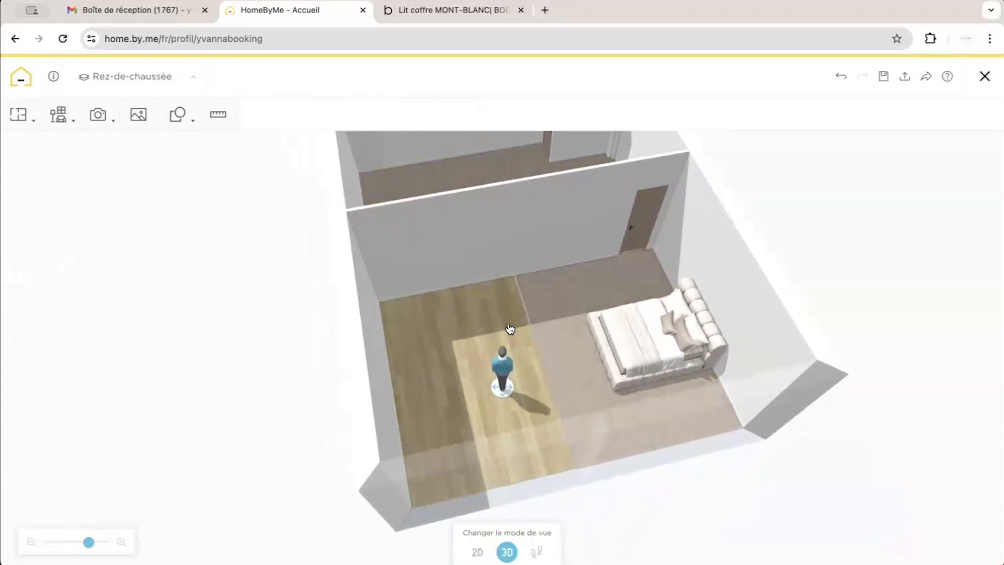
pyautogui.click(65, 123)
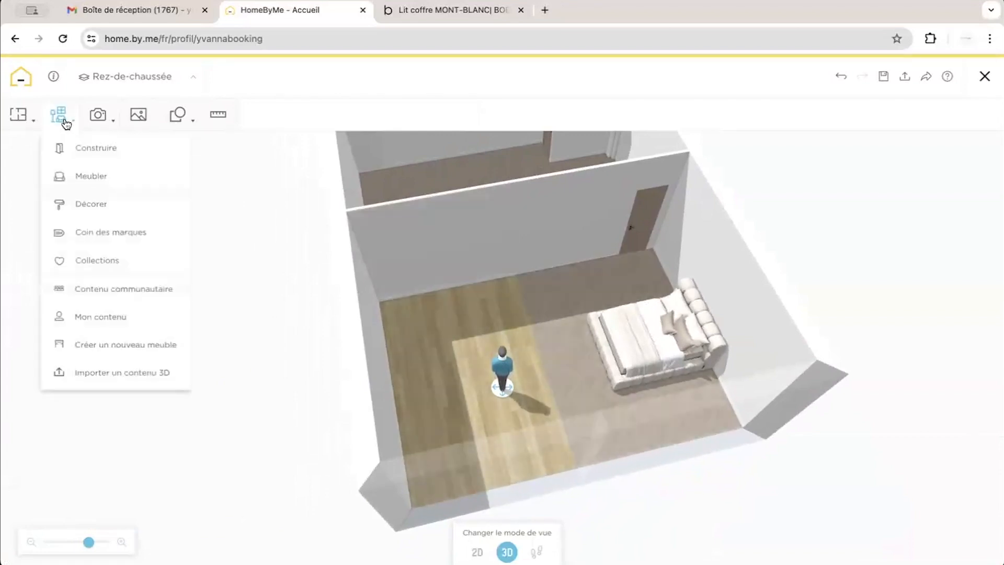
pyautogui.click(84, 182)
pyautogui.click(510, 74)
pyautogui.write('carr')
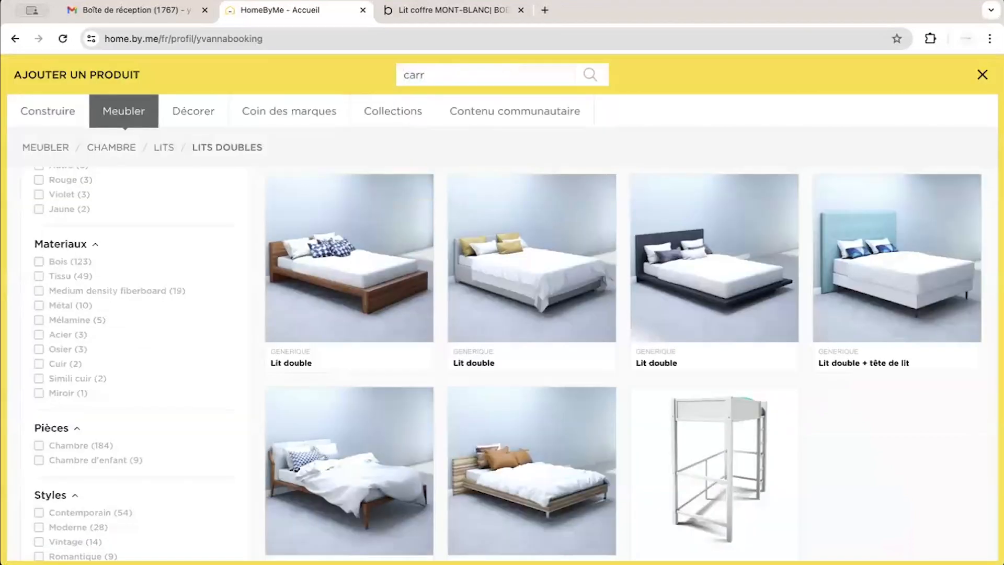
pyautogui.write('elage')
pyautogui.press('Return')
pyautogui.click(889, 293)
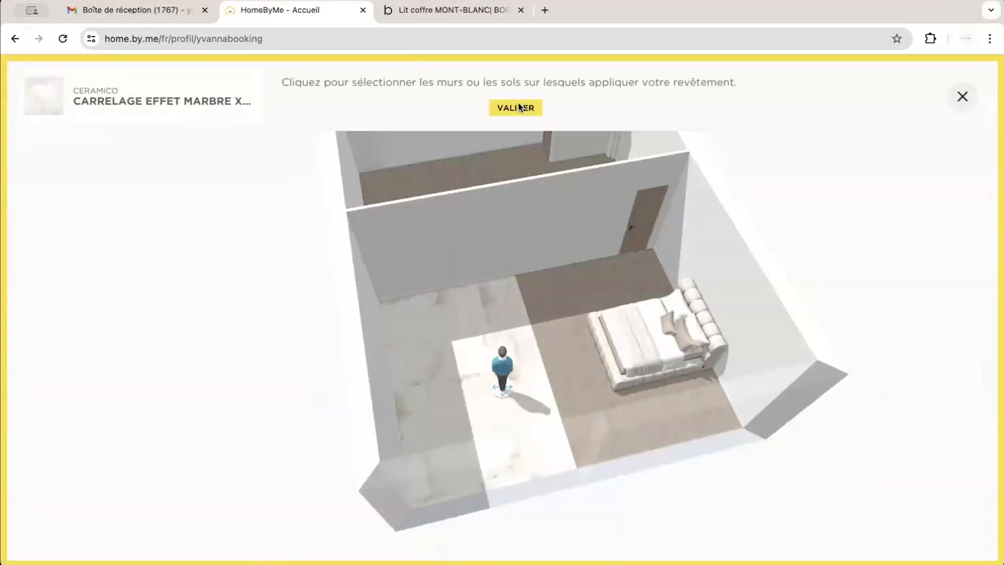
pyautogui.click(515, 108)
# Add the missing skirting board to the bedroom wall section between the marble floor and the door
pyautogui.moveTo(89, 543); pyautogui.dragTo(113, 544)
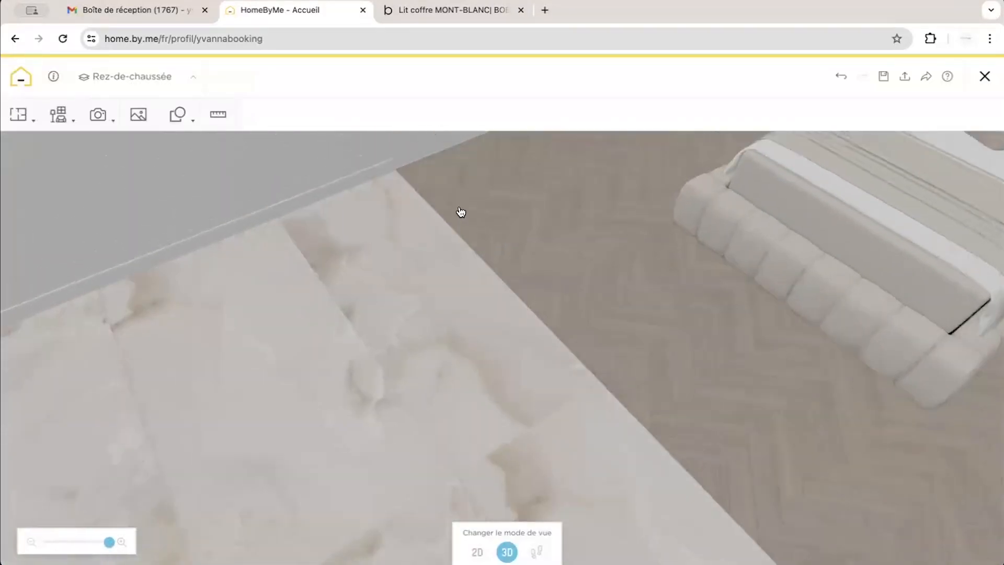
pyautogui.moveTo(460, 211); pyautogui.dragTo(478, 352)
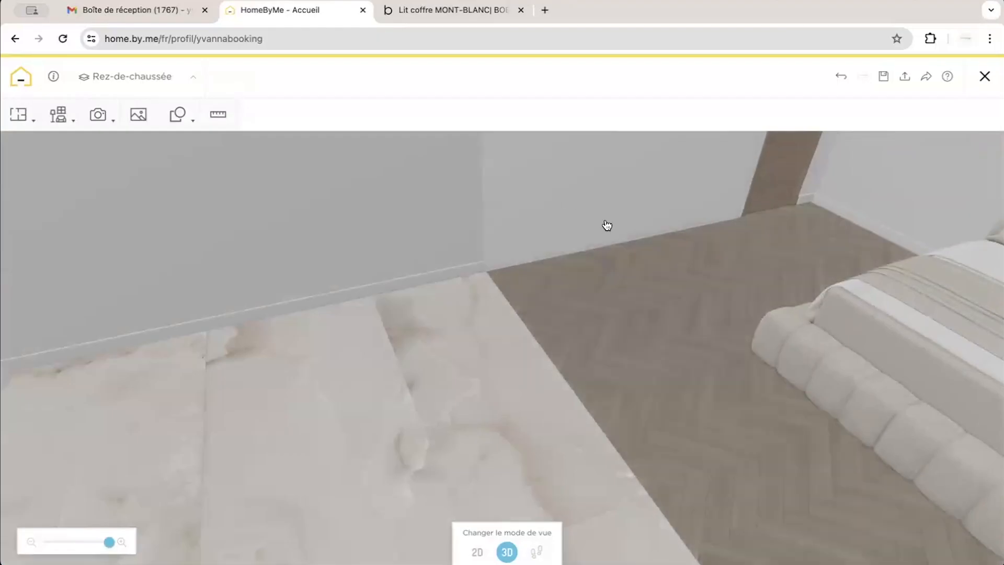
pyautogui.click(566, 282)
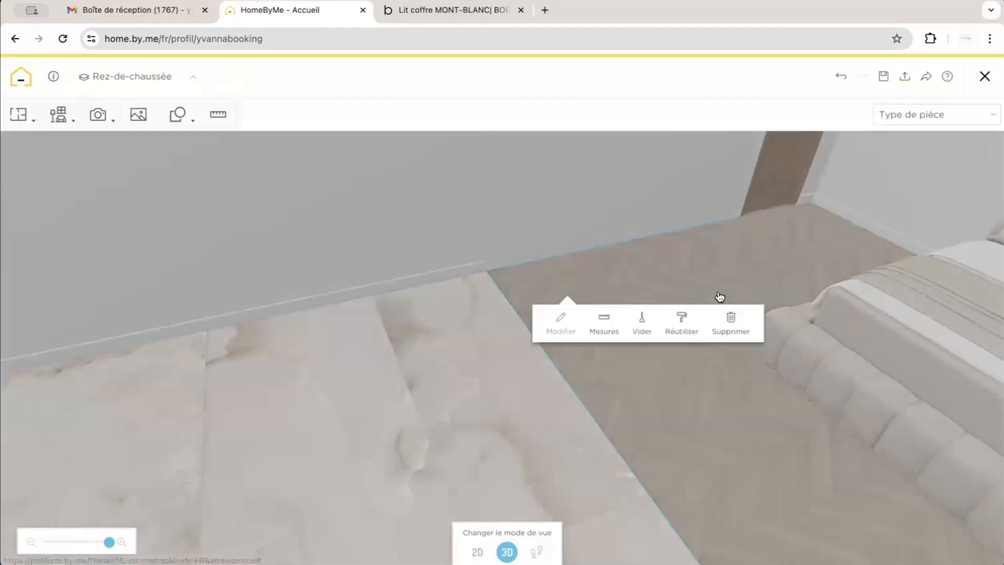
pyautogui.scroll(-4, 919, 450)
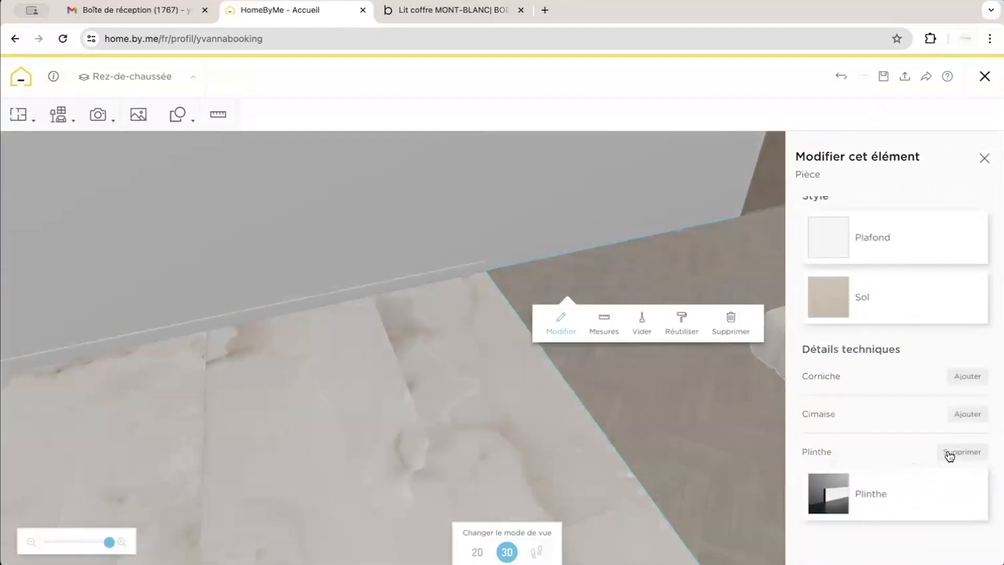
pyautogui.scroll(2, 946, 452)
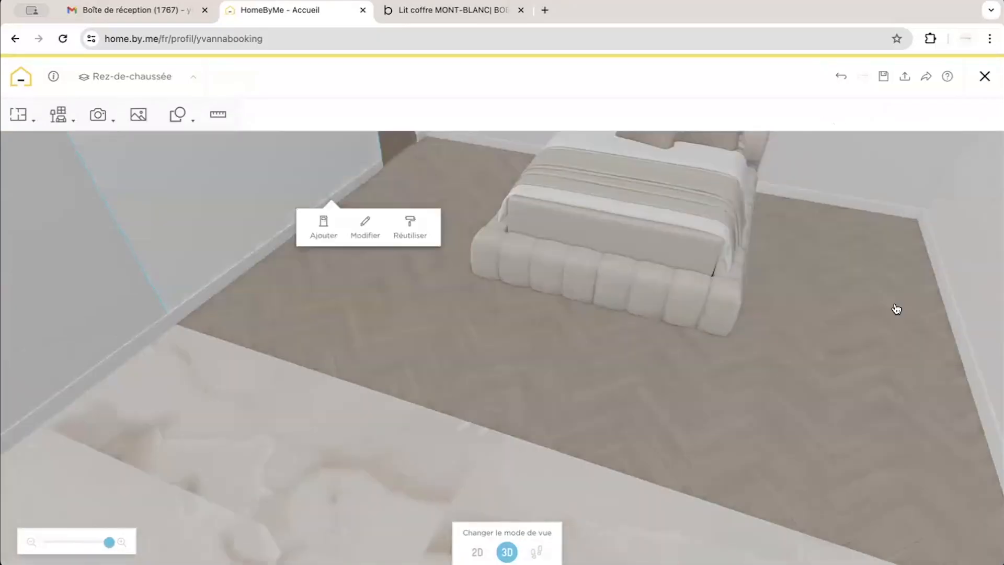
pyautogui.moveTo(897, 308); pyautogui.dragTo(732, 330)
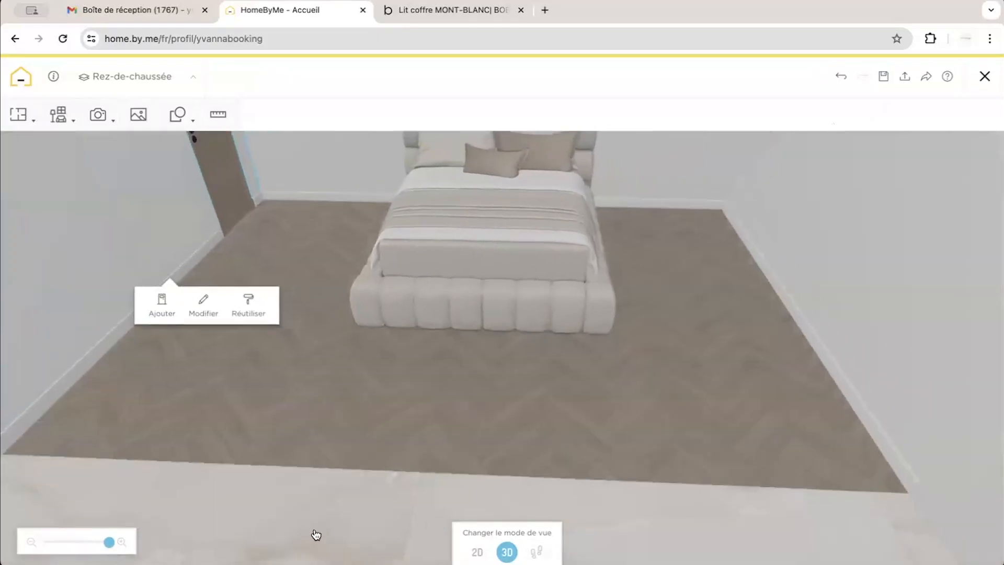
# In the 2D plan, extend the upper and lower exterior walls past the bedroom's outer wall, the upper one by about 483 cm
pyautogui.moveTo(109, 542); pyautogui.dragTo(80, 542)
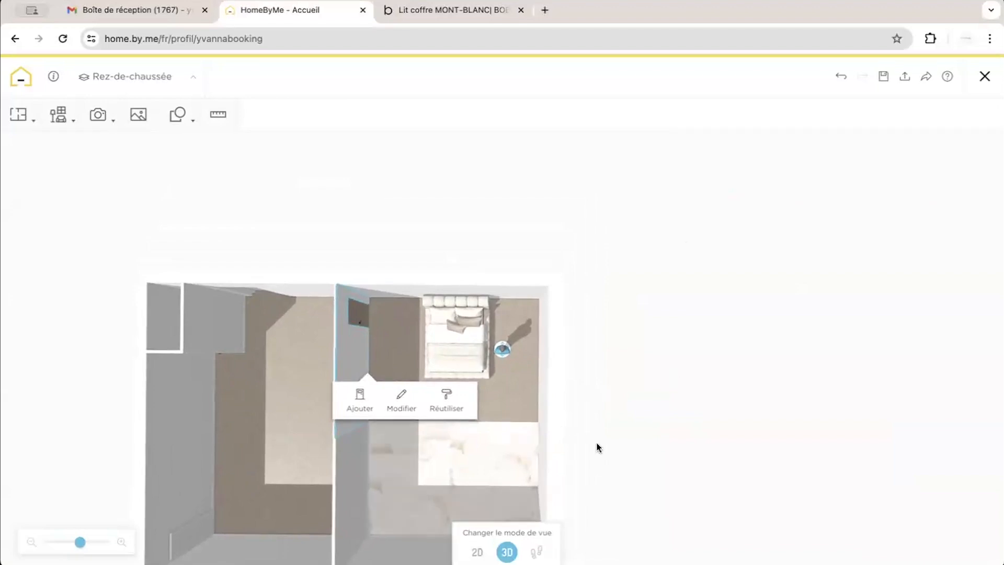
pyautogui.click(477, 552)
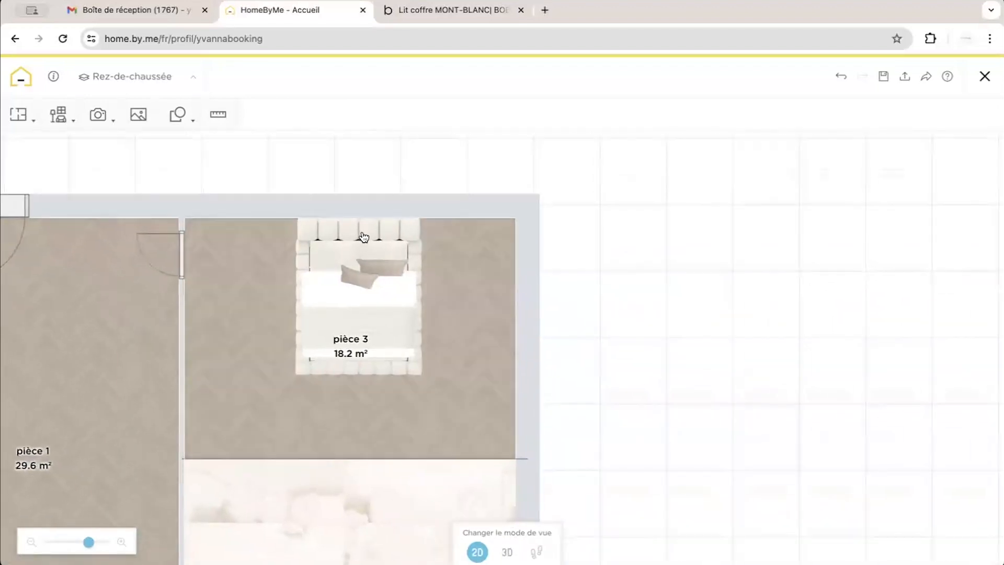
pyautogui.click(494, 207)
pyautogui.moveTo(527, 206)
pyautogui.mouseDown()
pyautogui.moveTo(805, 206)
pyautogui.moveTo(524, 206)
pyautogui.moveTo(541, 210)
pyautogui.mouseUp()
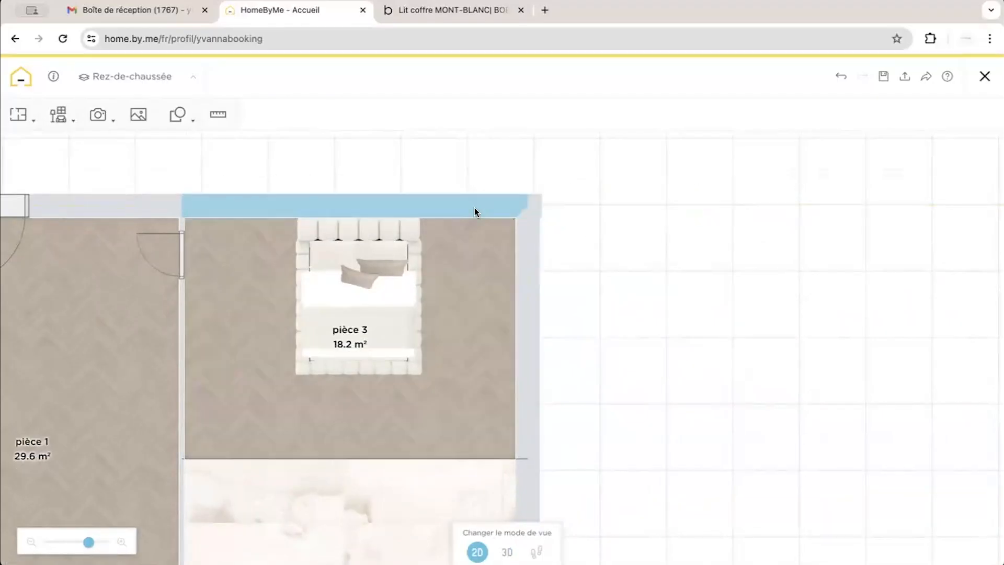
pyautogui.click(474, 208)
pyautogui.click(528, 206)
pyautogui.click(491, 208)
pyautogui.moveTo(528, 206); pyautogui.dragTo(868, 206)
pyautogui.scroll(-5, 403, 474)
pyautogui.click(498, 460)
pyautogui.moveTo(491, 460); pyautogui.dragTo(888, 460)
# Draw a vertical wall from the end of the extended lower wall and lengthen the upper wall to meet it, closing the new room
pyautogui.click(22, 117)
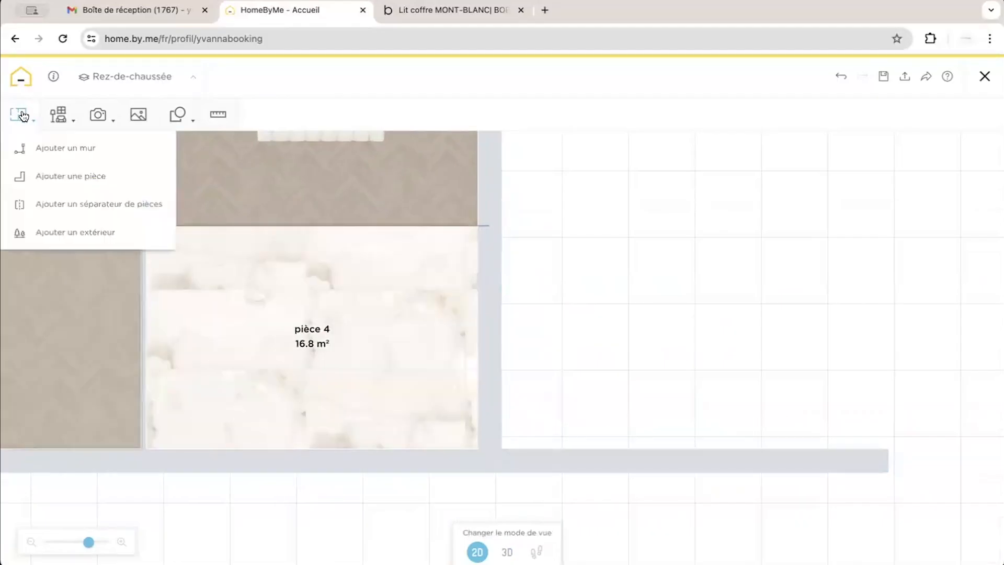
pyautogui.click(47, 151)
pyautogui.click(887, 460)
pyautogui.moveTo(884, 174); pyautogui.dragTo(904, 452)
pyautogui.click(904, 252)
pyautogui.click(589, 107)
pyautogui.click(844, 250)
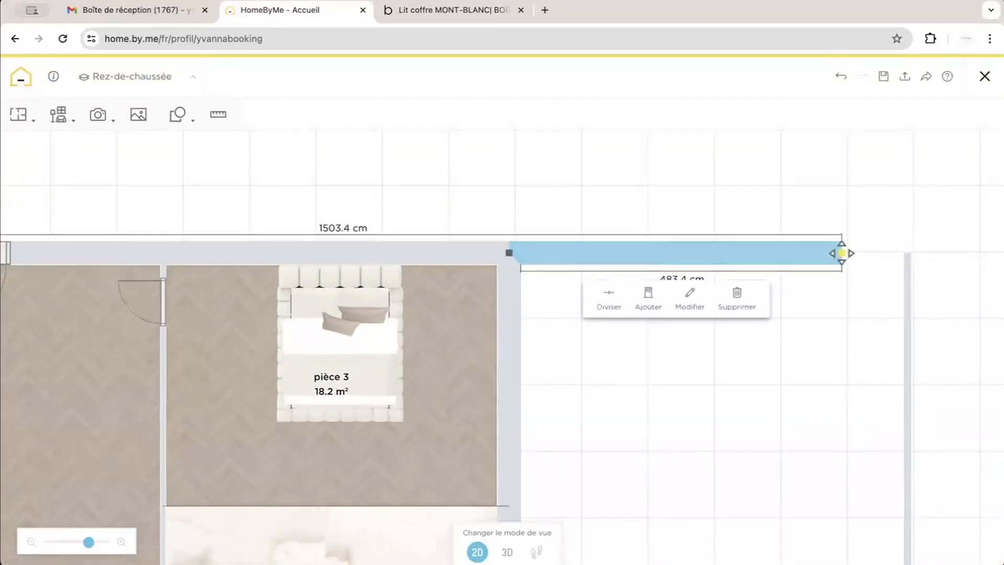
pyautogui.moveTo(843, 251); pyautogui.dragTo(892, 259)
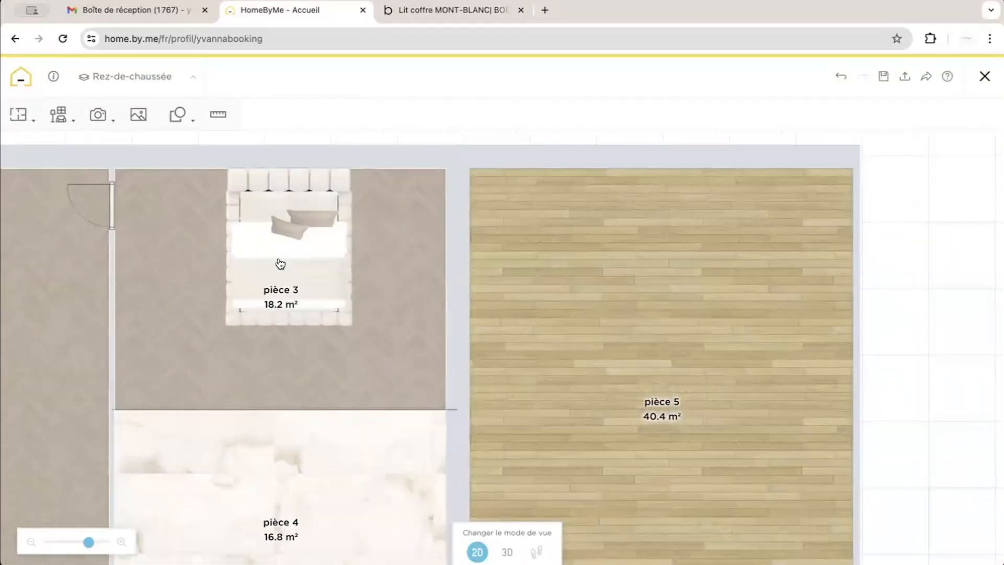
# Duplicate the MONT-BLANC bed and place the copy in pièce 5 with its headboard against the upper wall
pyautogui.click(280, 263)
pyautogui.click(308, 299)
pyautogui.moveTo(612, 192); pyautogui.dragTo(625, 185)
pyautogui.click(504, 229)
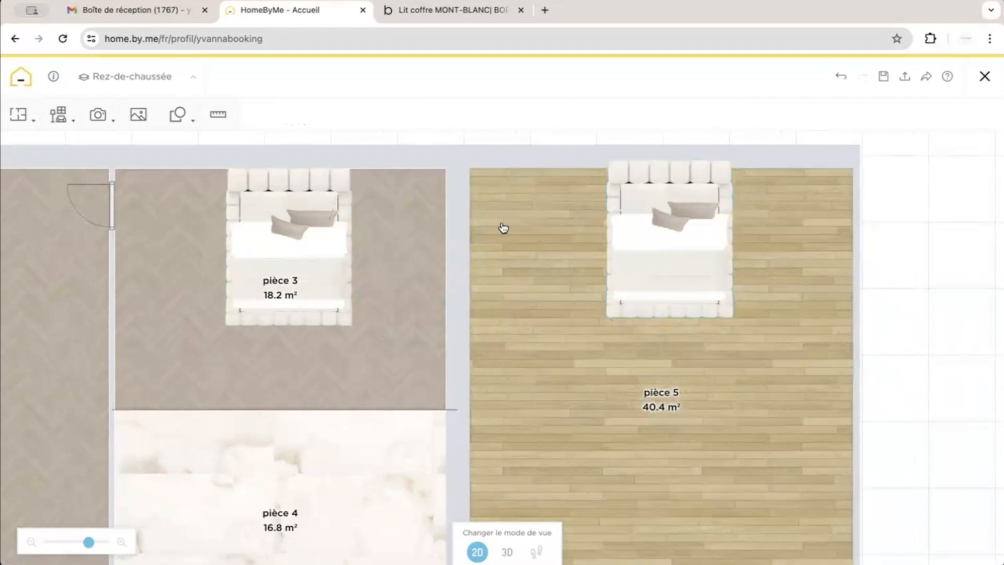
# Reuse the herringbone floor covering of pièce 3 on the floor of pièce 5
pyautogui.click(374, 324)
pyautogui.click(448, 365)
pyautogui.click(578, 418)
pyautogui.click(516, 107)
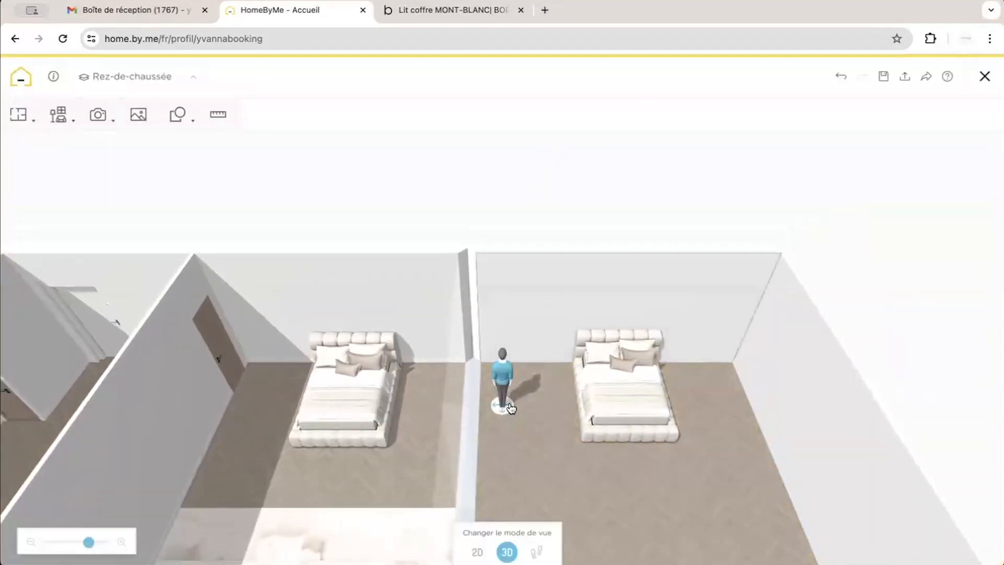
# Extend the room separator in the 2D plan across pièce 5 to its outer wall, splitting that room in two
pyautogui.click(476, 552)
pyautogui.scroll(-3, 517, 251)
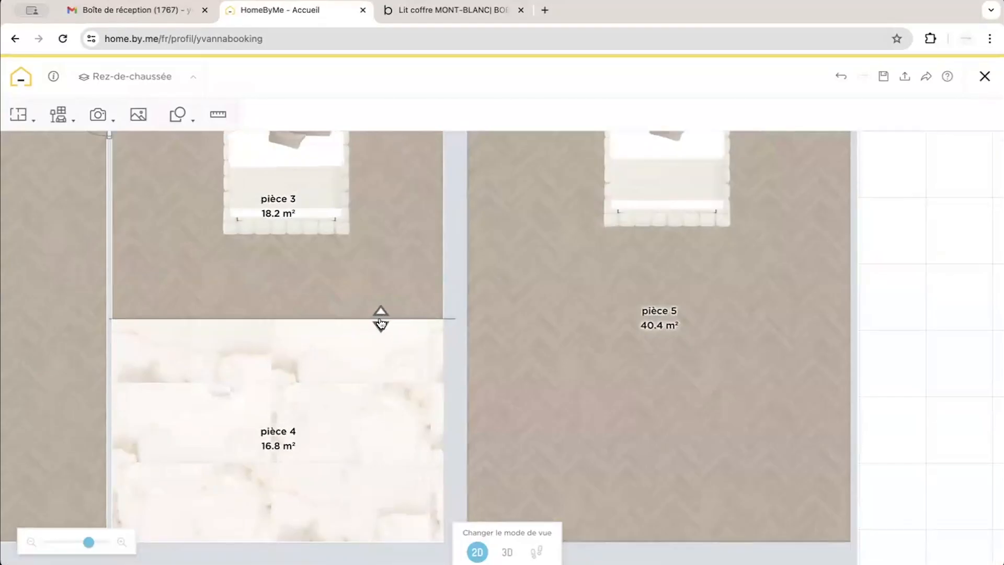
pyautogui.click(397, 320)
pyautogui.moveTo(455, 319); pyautogui.dragTo(835, 319)
# Reuse the marble-effect tile of pièce 4 on the light wood floor of the newly separated area in 3D
pyautogui.click(507, 552)
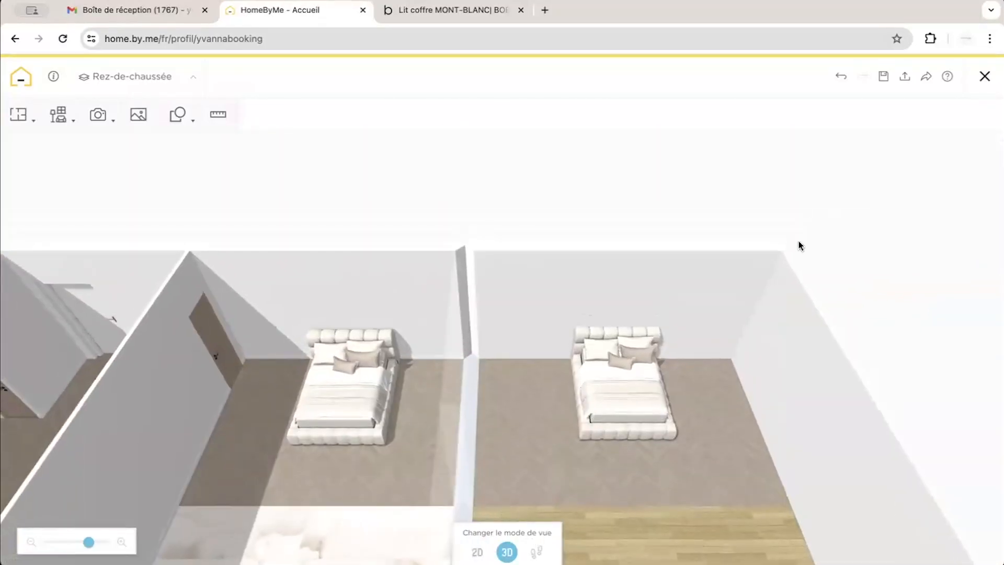
pyautogui.click(385, 203)
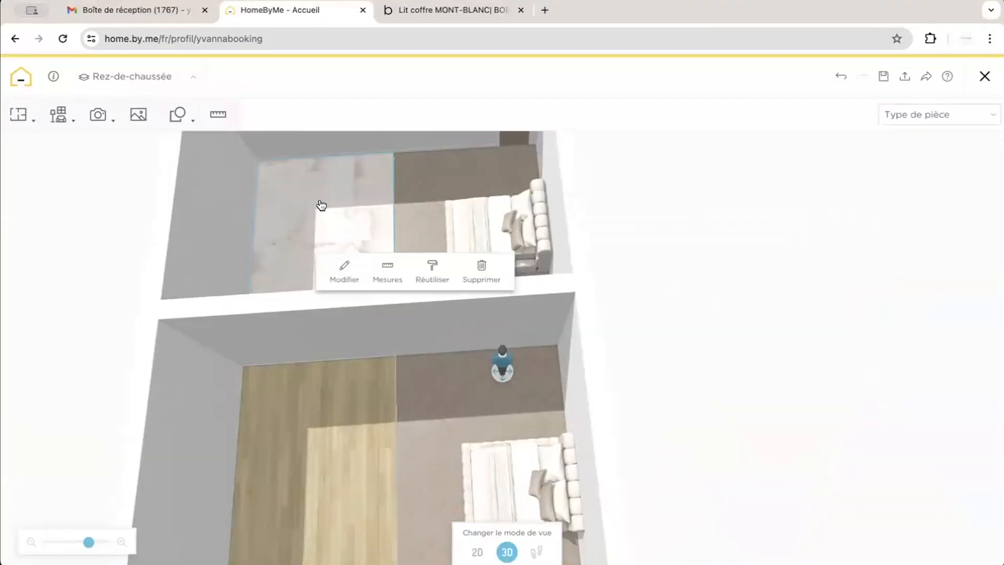
pyautogui.click(434, 269)
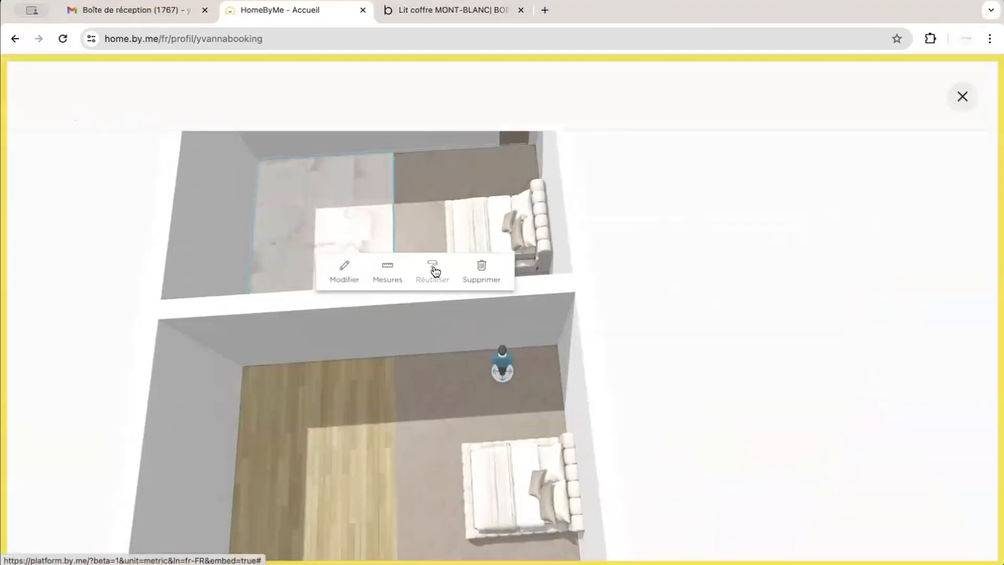
pyautogui.click(314, 426)
pyautogui.click(507, 106)
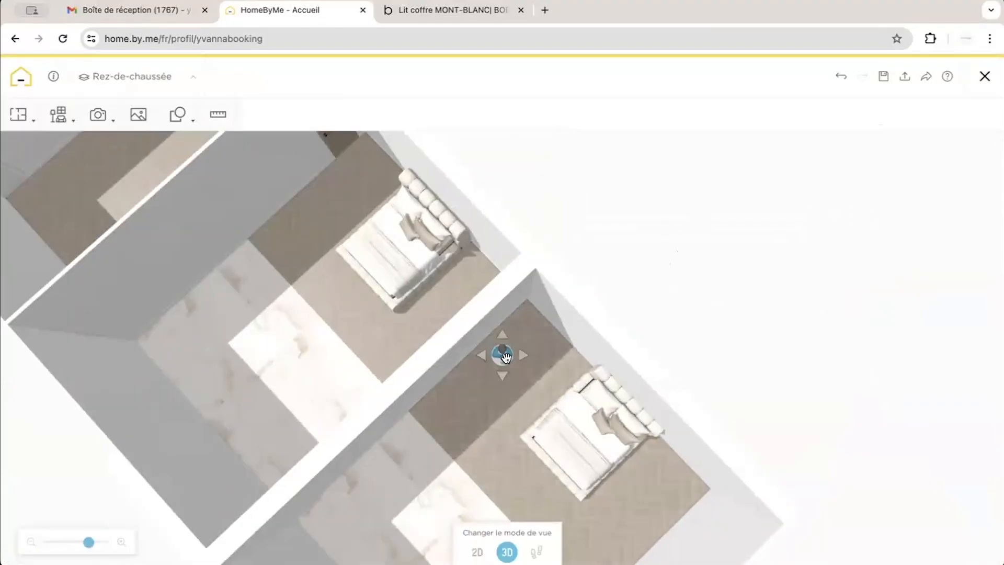
pyautogui.moveTo(501, 360); pyautogui.dragTo(260, 392)
pyautogui.moveTo(124, 412); pyautogui.dragTo(427, 385)
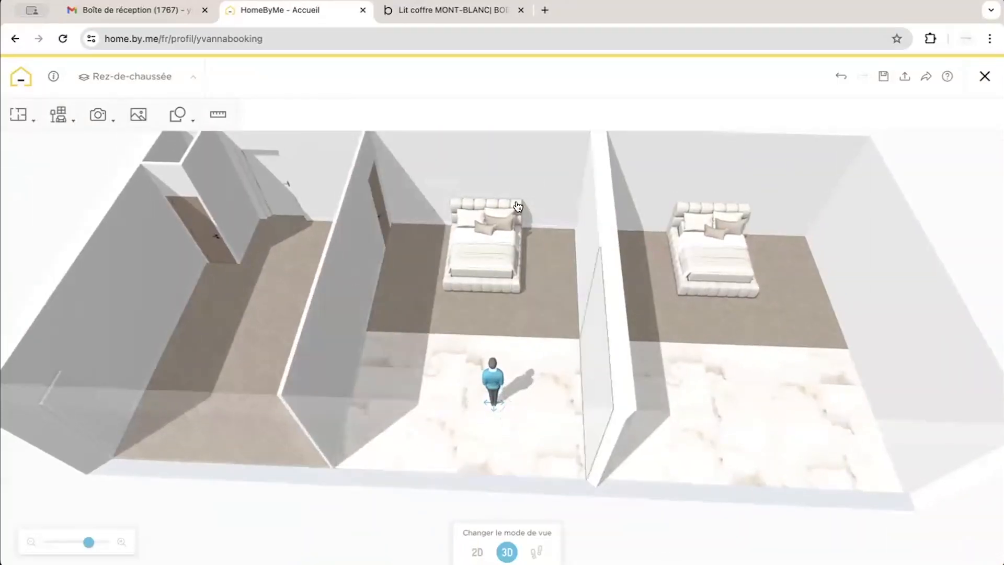
pyautogui.moveTo(489, 372); pyautogui.dragTo(487, 302)
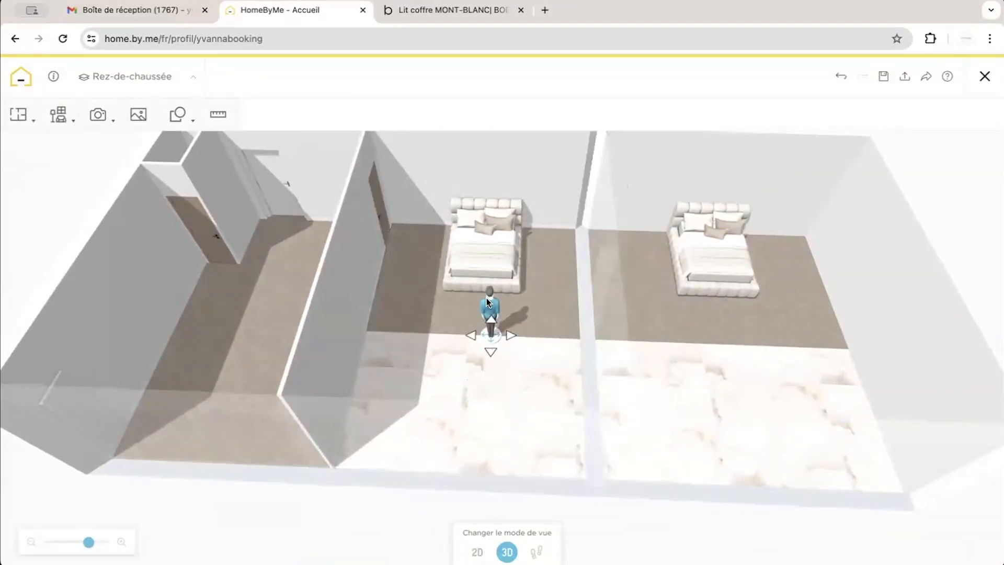
# Add the CB2 desk "Bureau de résine à la crème tourbillonnante Remoli" and place it against the partition wall on the first bedroom's tiled floor
pyautogui.click(60, 114)
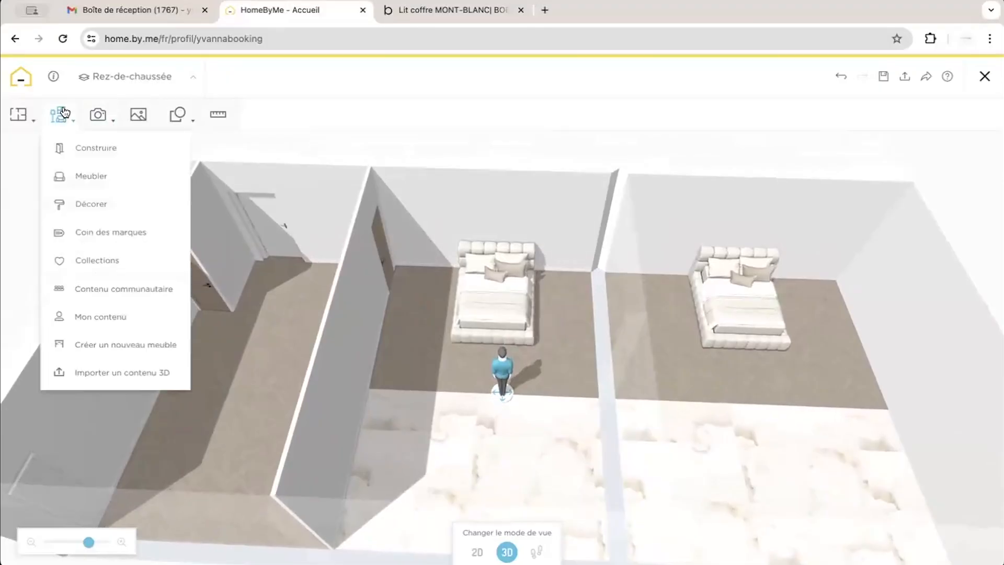
pyautogui.click(83, 171)
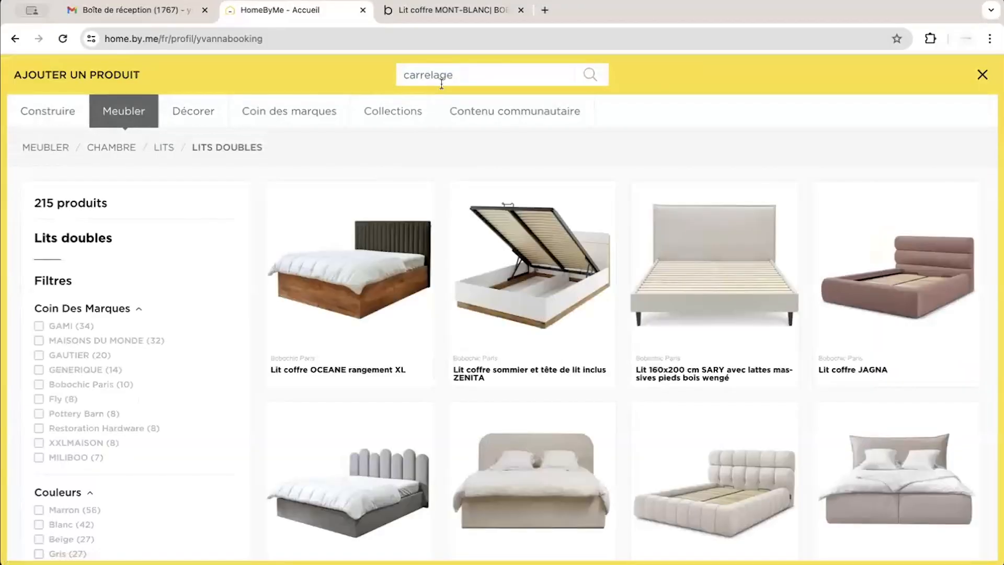
pyautogui.click(74, 150)
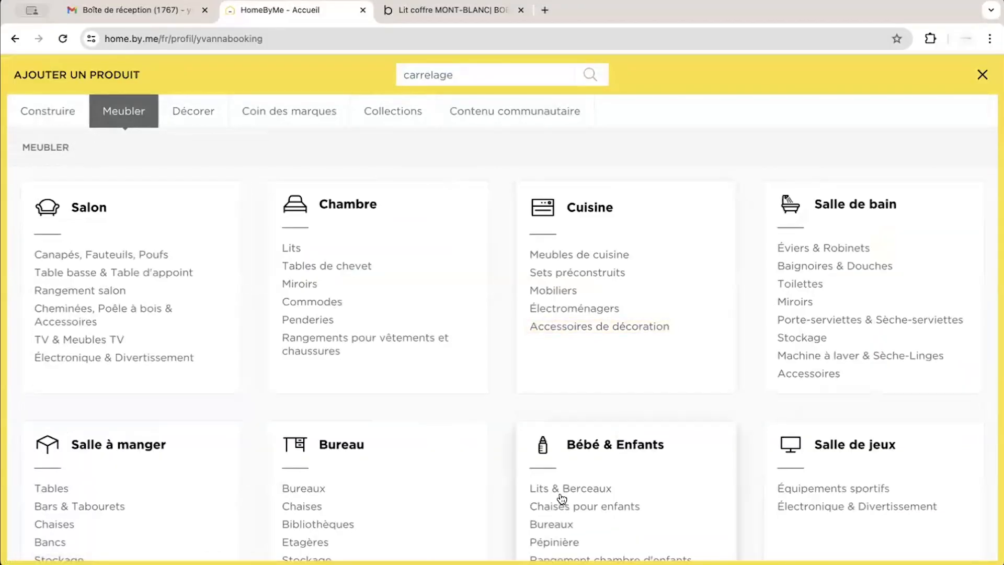
pyautogui.click(557, 532)
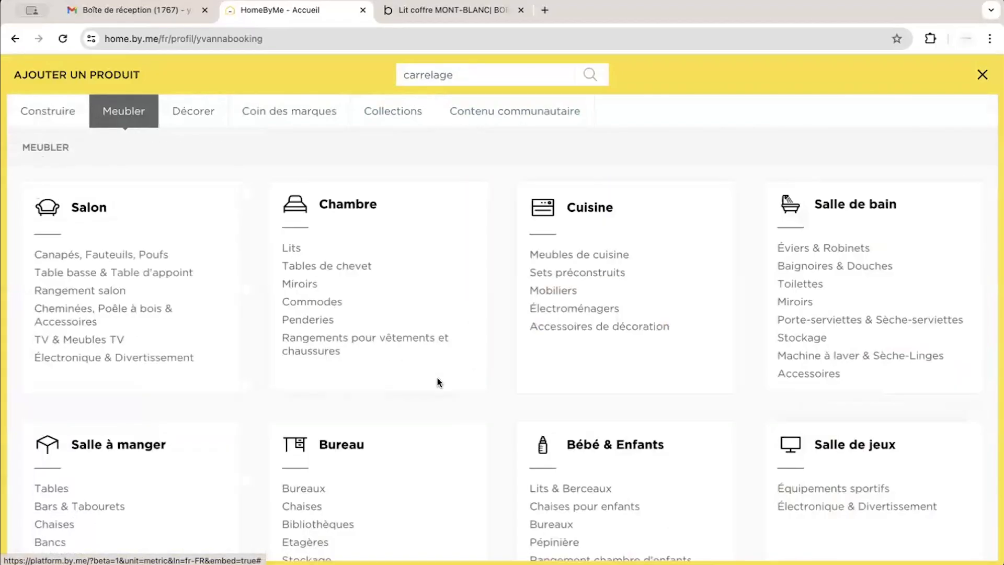
pyautogui.click(303, 488)
pyautogui.scroll(-3, 556, 300)
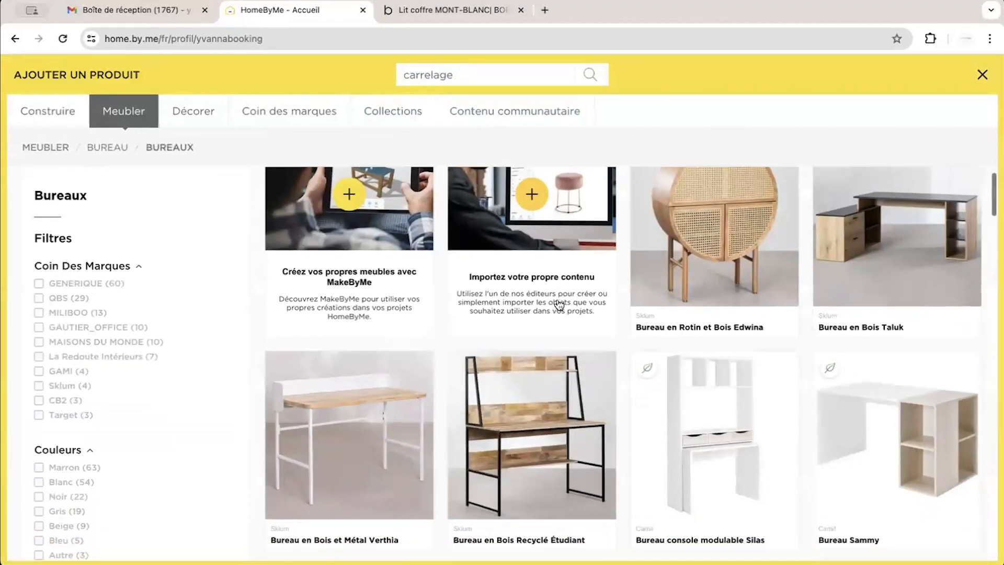
pyautogui.scroll(-10, 556, 303)
pyautogui.scroll(5, 397, 287)
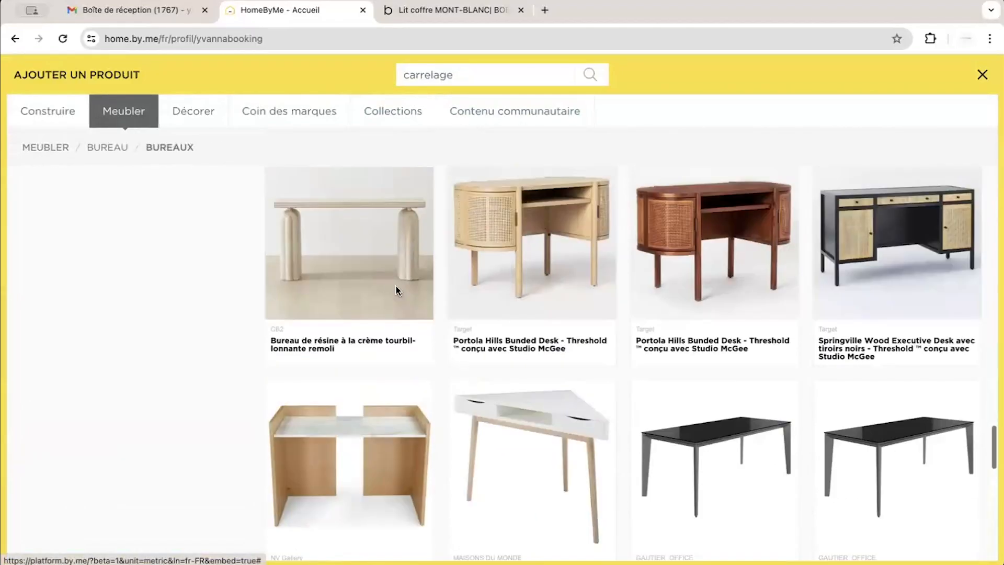
pyautogui.click(375, 271)
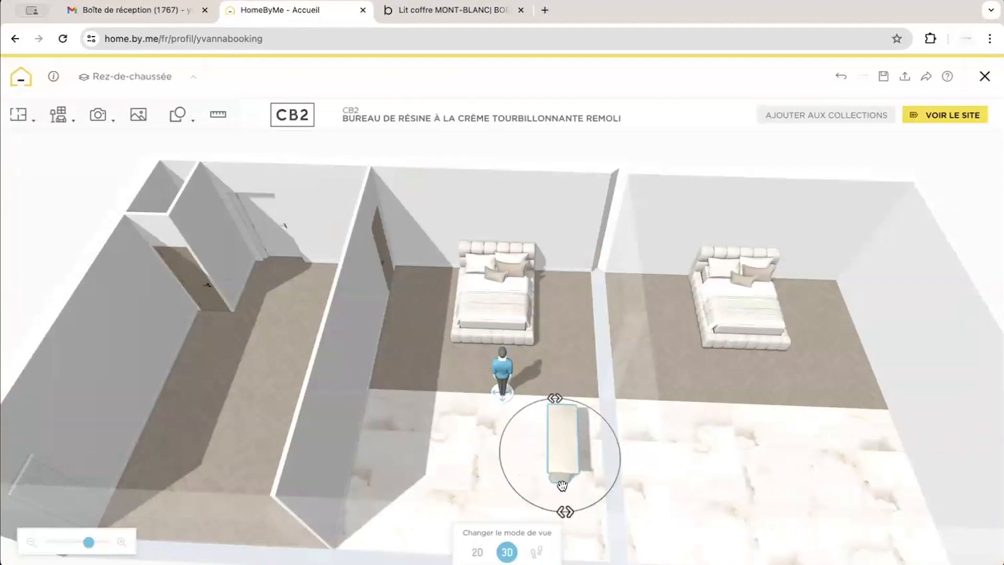
pyautogui.moveTo(563, 453); pyautogui.dragTo(593, 452)
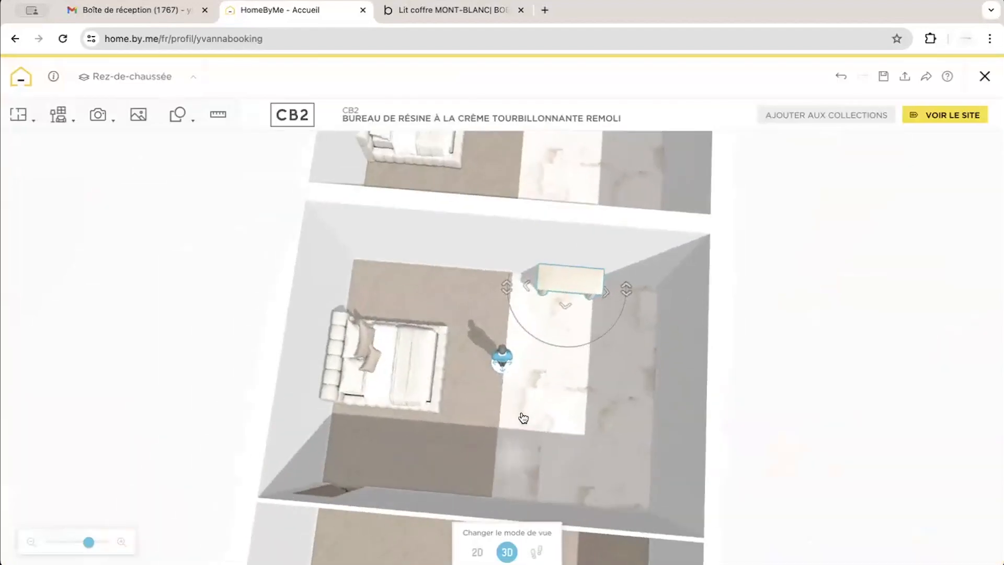
# Delete the copied MONT-BLANC bed from the second bedroom
pyautogui.moveTo(502, 361); pyautogui.dragTo(773, 182)
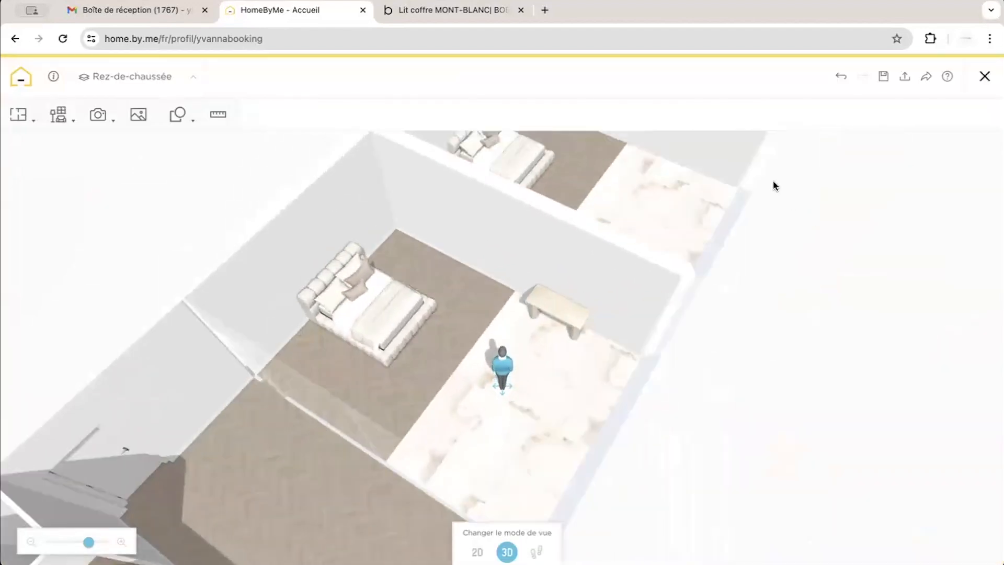
pyautogui.click(522, 149)
pyautogui.press('Delete')
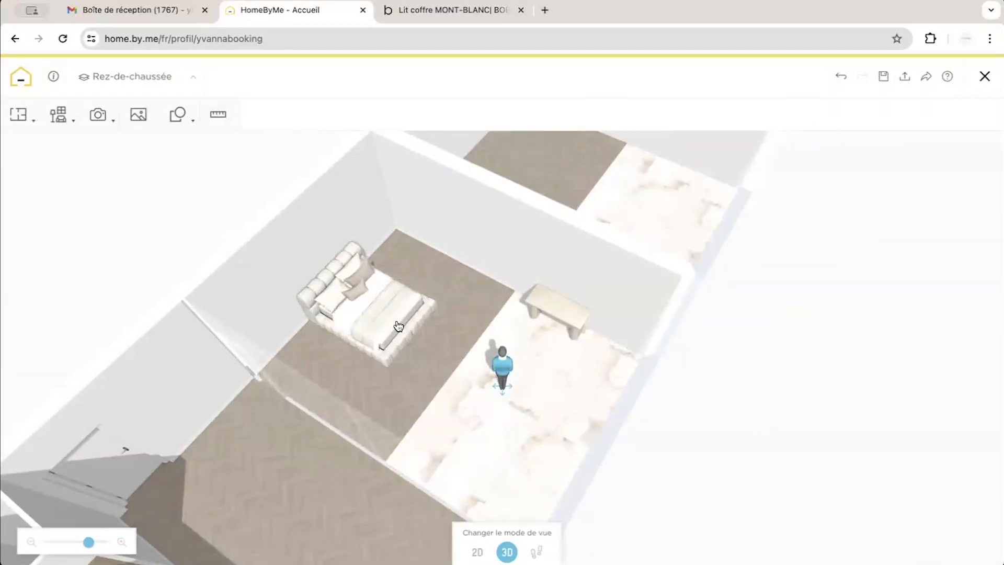
pyautogui.click(369, 316)
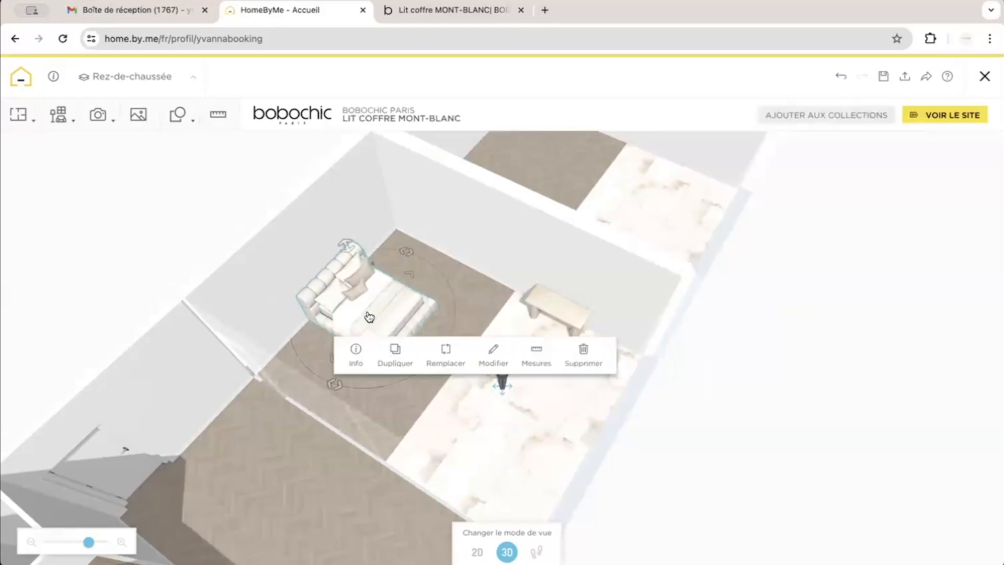
pyautogui.keyDown('shift'); pyautogui.click(562, 306); pyautogui.keyUp('shift')
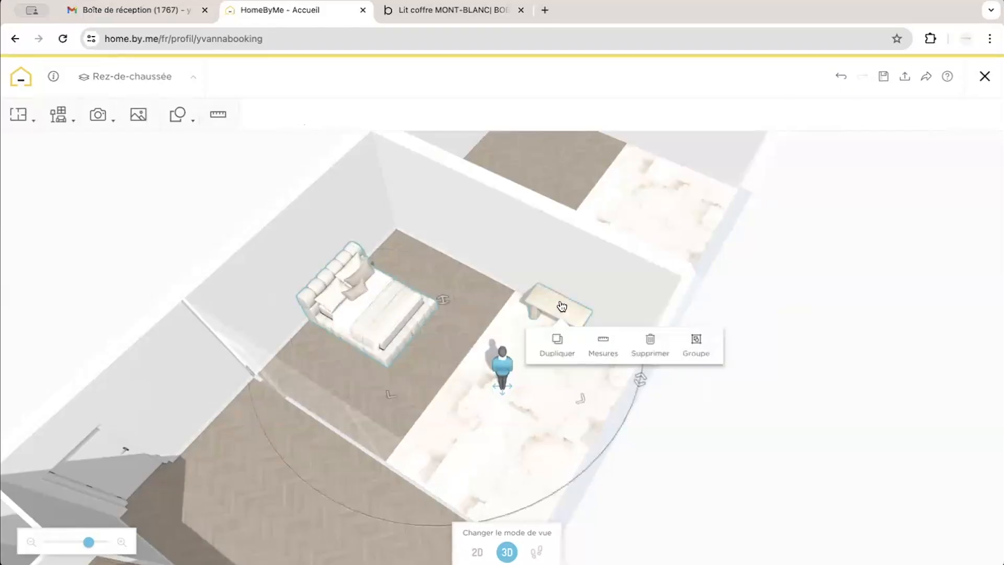
pyautogui.click(799, 289)
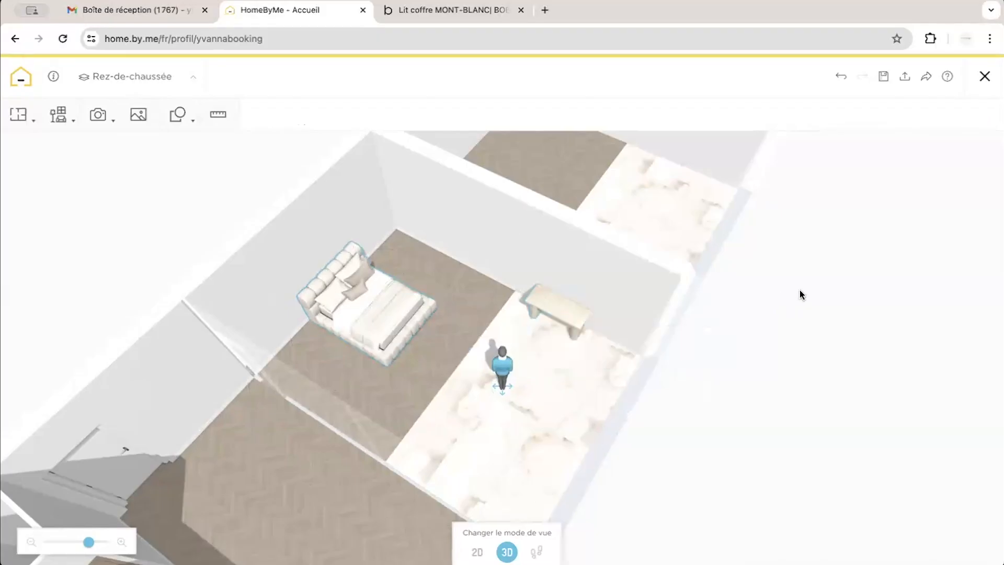
# Group the MONT-BLANC bed and the Remoli desk of the first bedroom, keeping the floor out of the selection
pyautogui.click(391, 312)
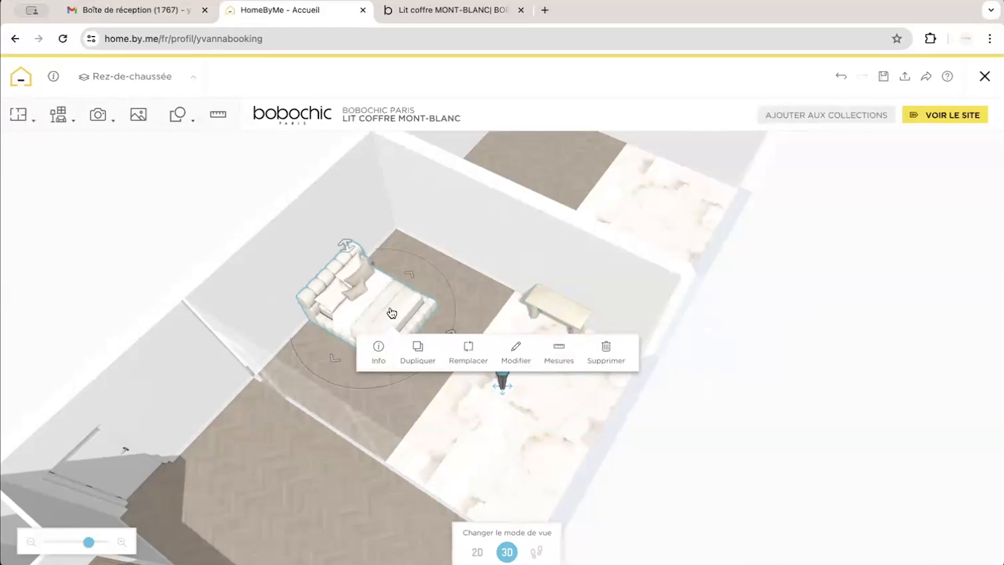
pyautogui.keyDown('shift'); pyautogui.click(563, 307); pyautogui.keyUp('shift')
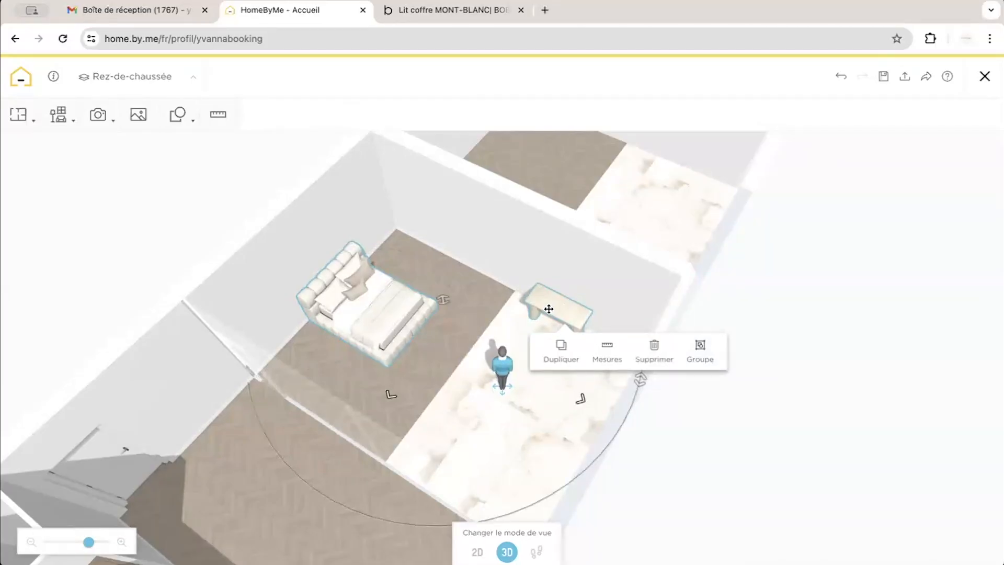
pyautogui.click(495, 306)
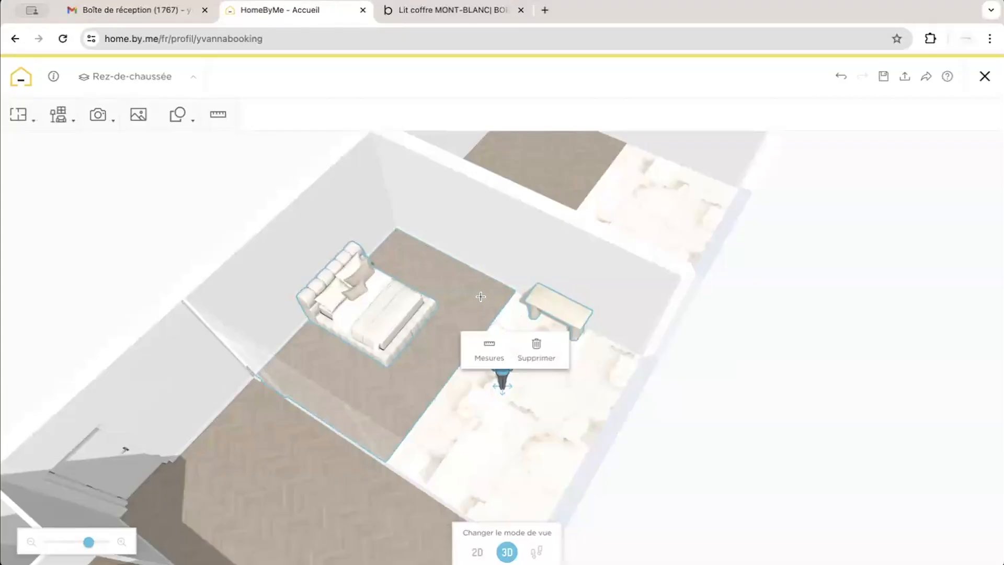
pyautogui.click(480, 297)
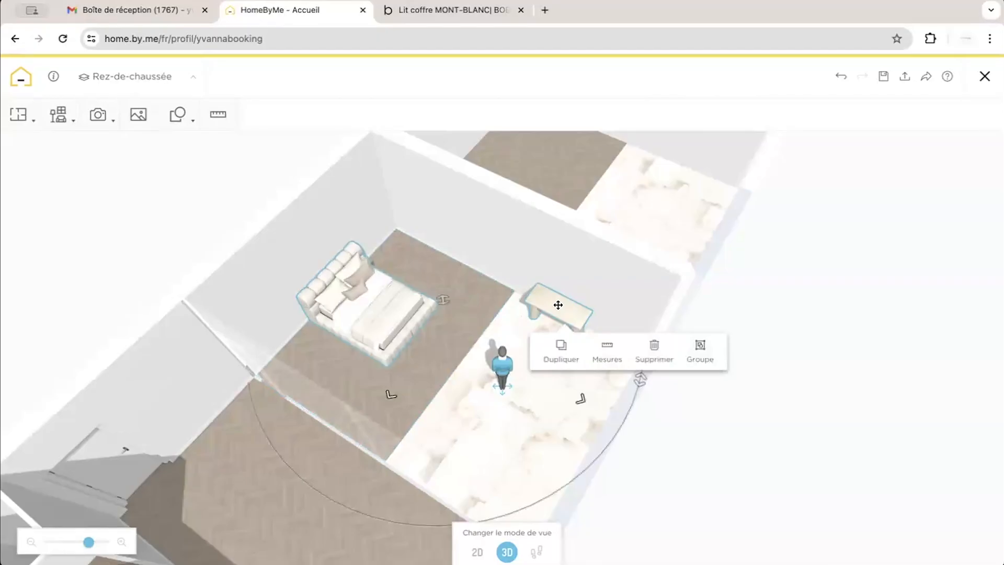
pyautogui.click(701, 362)
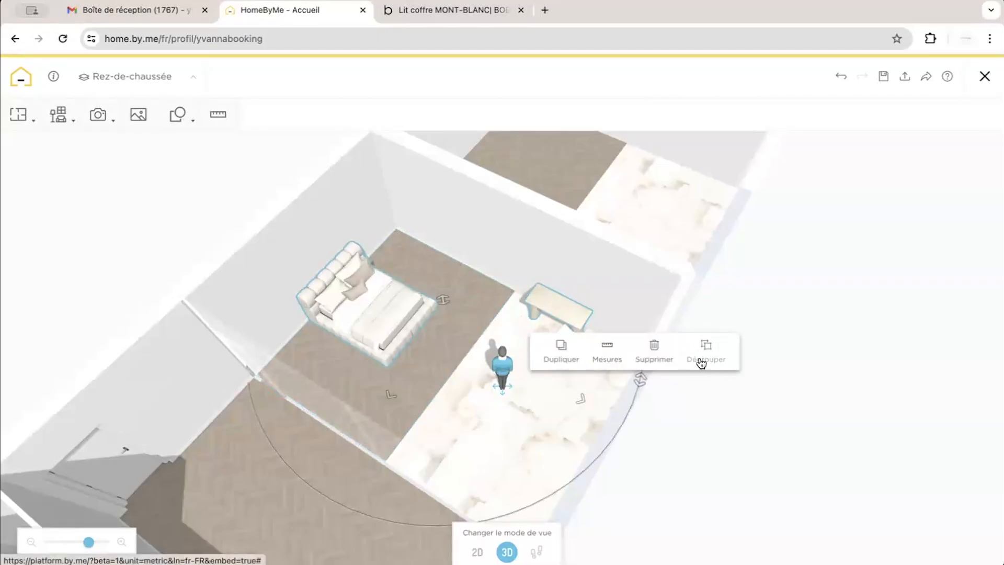
pyautogui.click(783, 286)
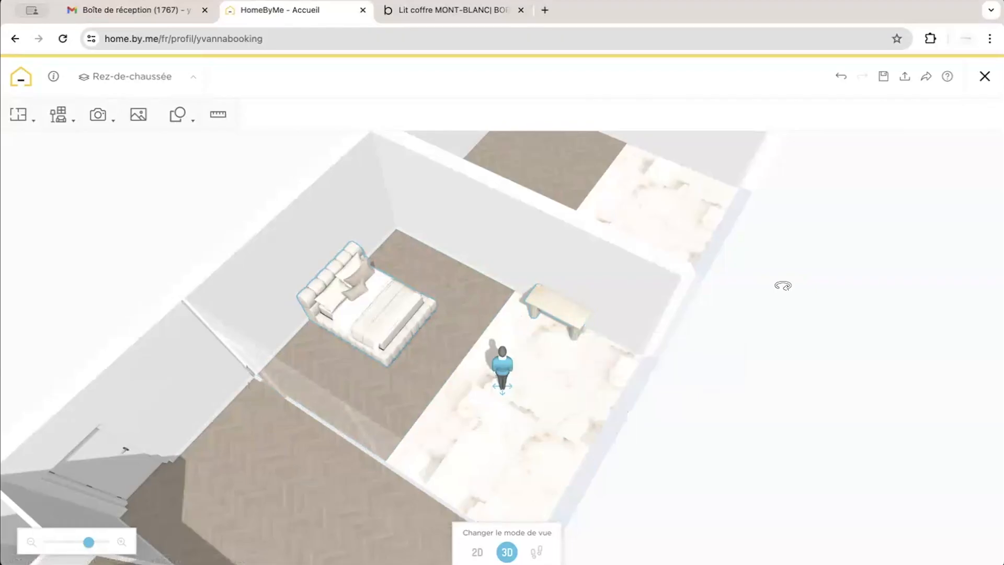
# Duplicate the bed and desk group and place the copy in the second bedroom, with its desk against the outer side wall
pyautogui.click(567, 311)
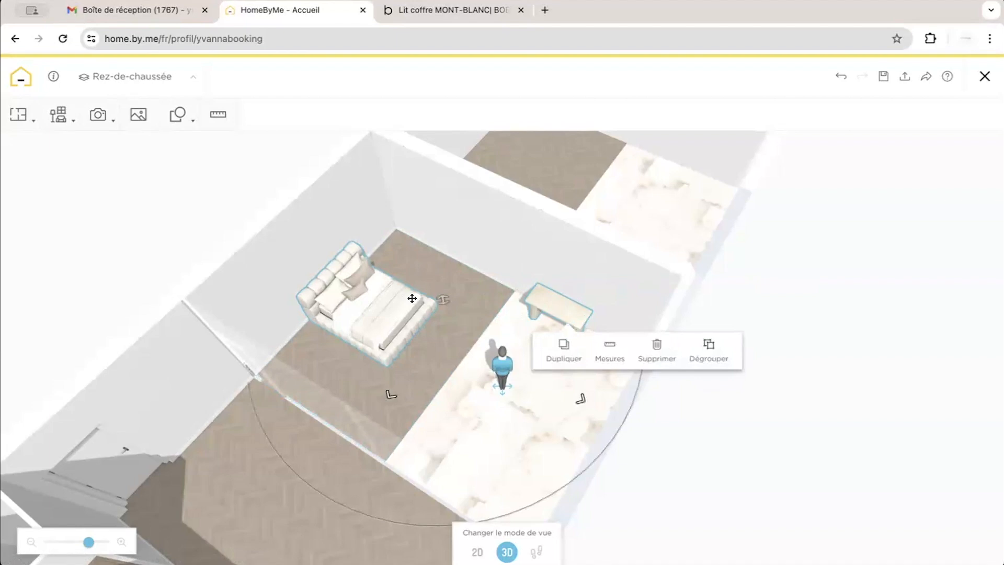
pyautogui.click(562, 345)
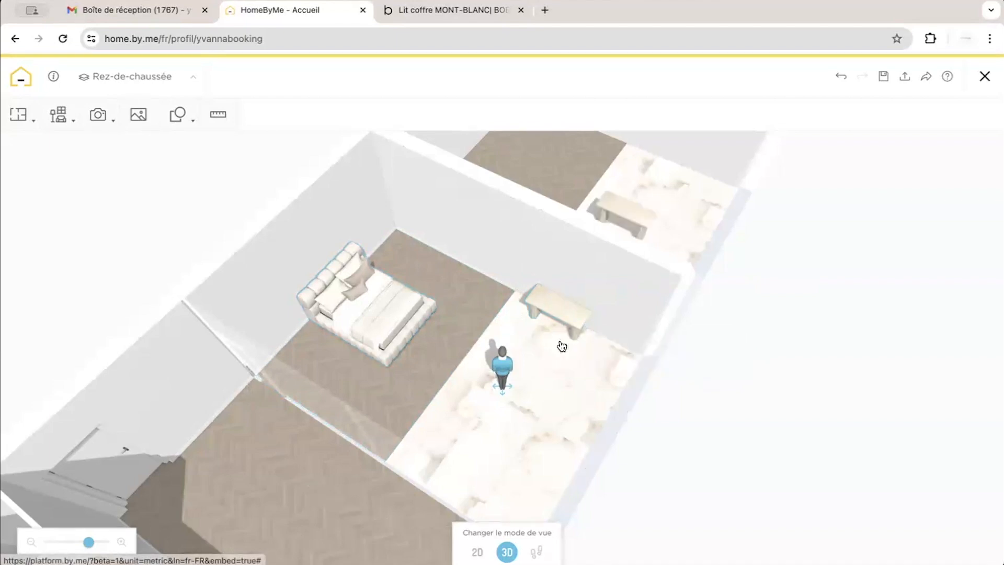
pyautogui.moveTo(745, 295); pyautogui.dragTo(542, 359)
pyautogui.click(473, 227)
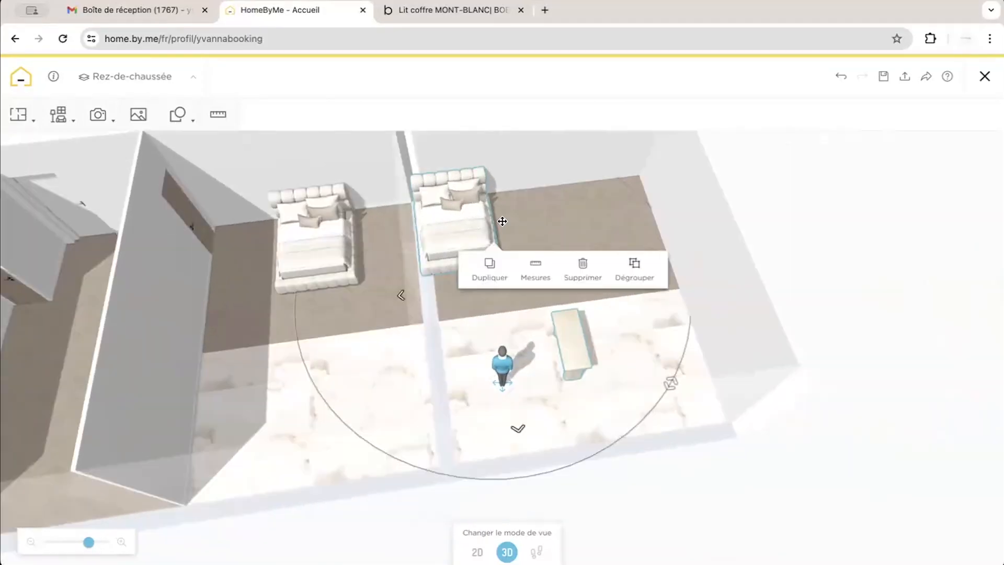
pyautogui.moveTo(501, 222); pyautogui.dragTo(592, 189)
pyautogui.click(847, 159)
pyautogui.moveTo(837, 168)
pyautogui.mouseDown()
pyautogui.moveTo(762, 139)
pyautogui.moveTo(867, 143)
pyautogui.moveTo(838, 168)
pyautogui.mouseUp()
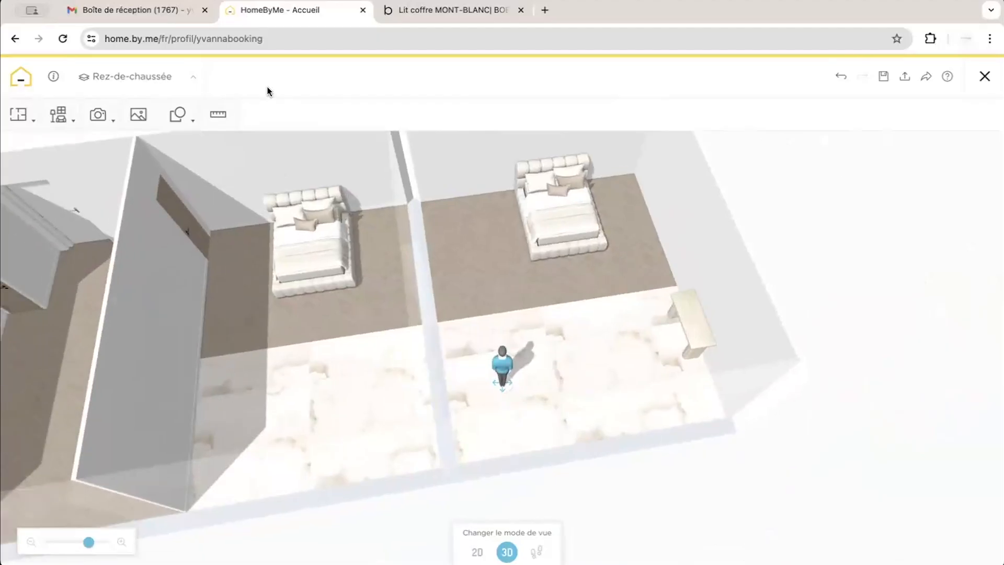
# Browse the sofas, armchairs and poufs of the living room category in the furniture catalog
pyautogui.moveTo(68, 114)
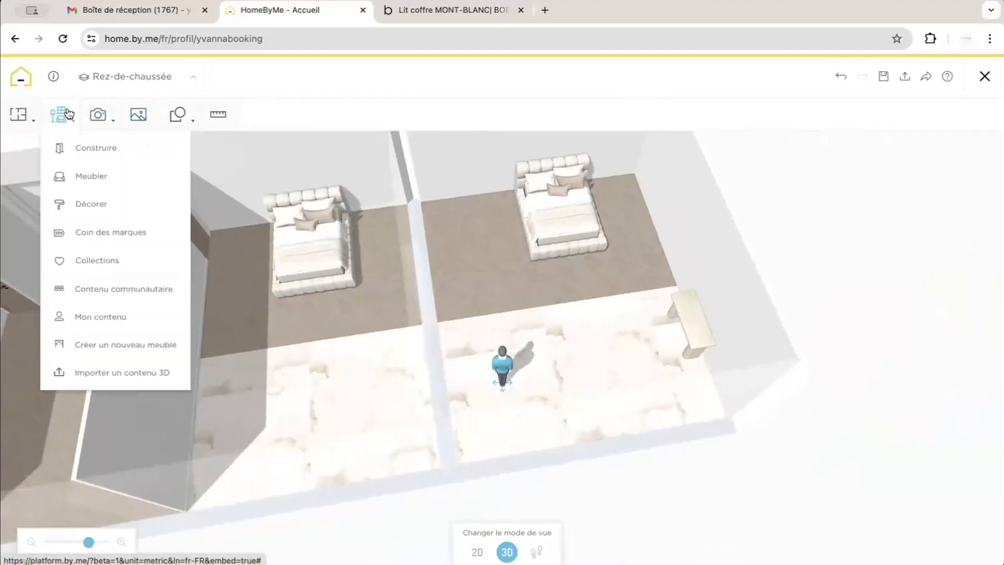
pyautogui.click(89, 174)
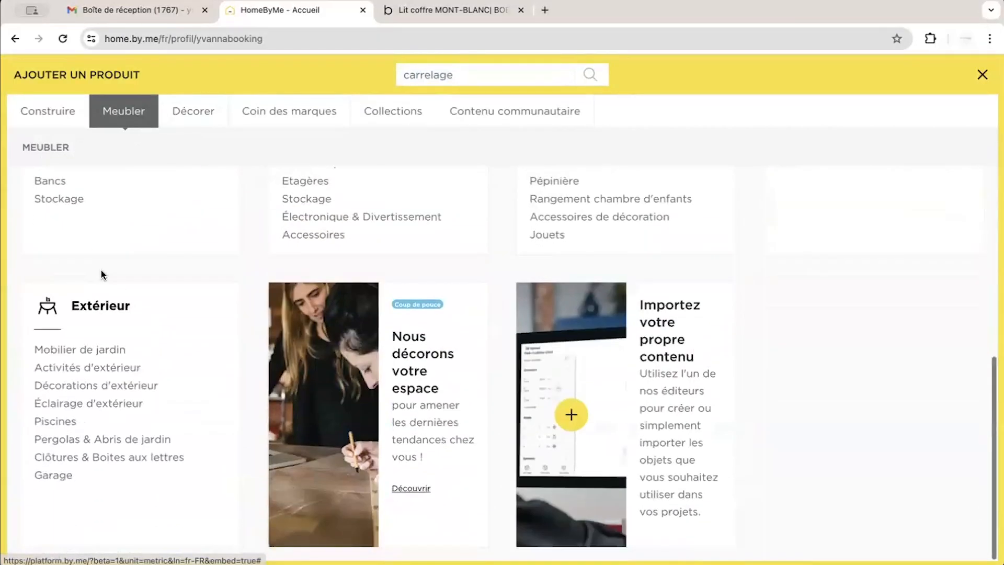
pyautogui.scroll(7, 101, 270)
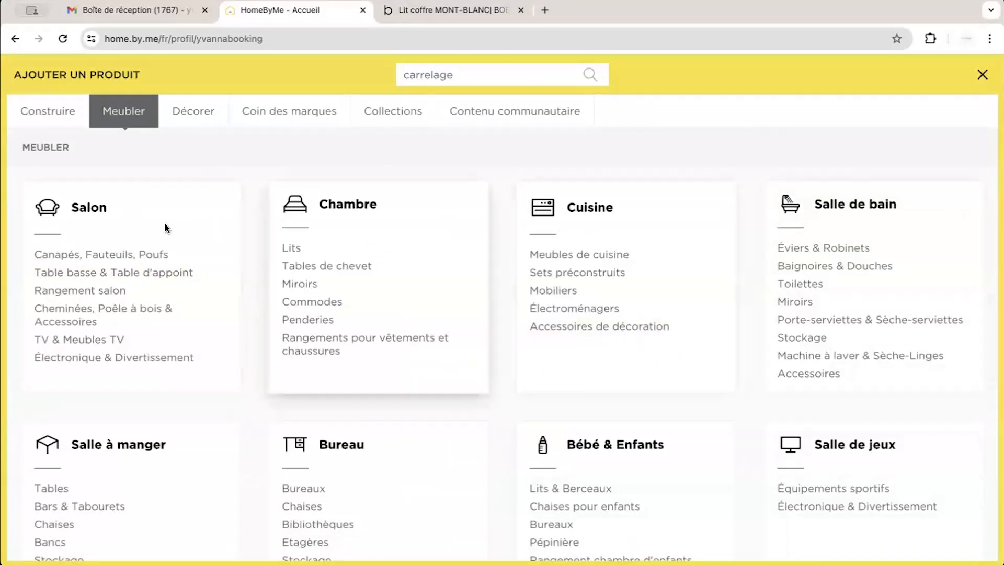
pyautogui.click(112, 254)
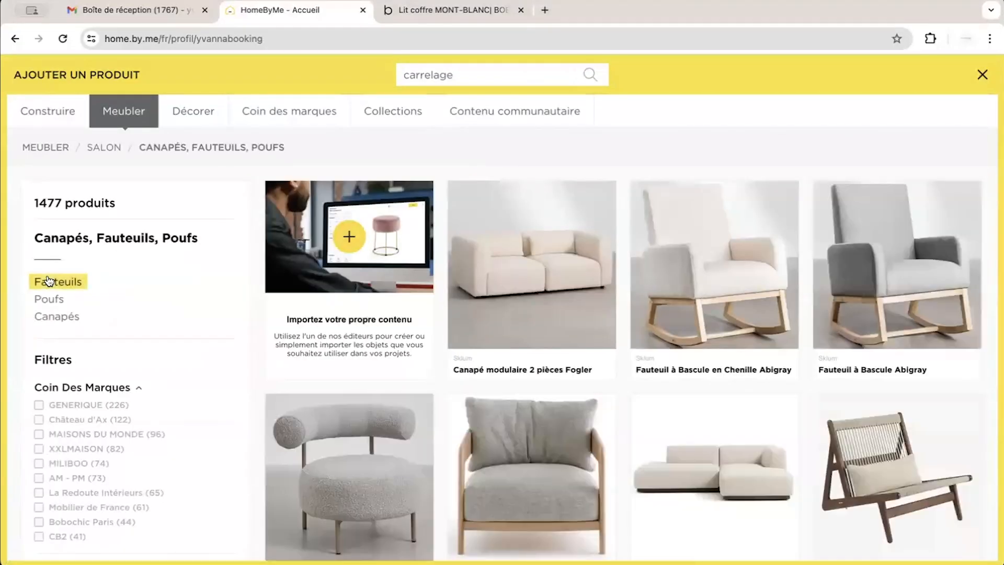
pyautogui.scroll(-2, 485, 348)
pyautogui.scroll(2, 485, 348)
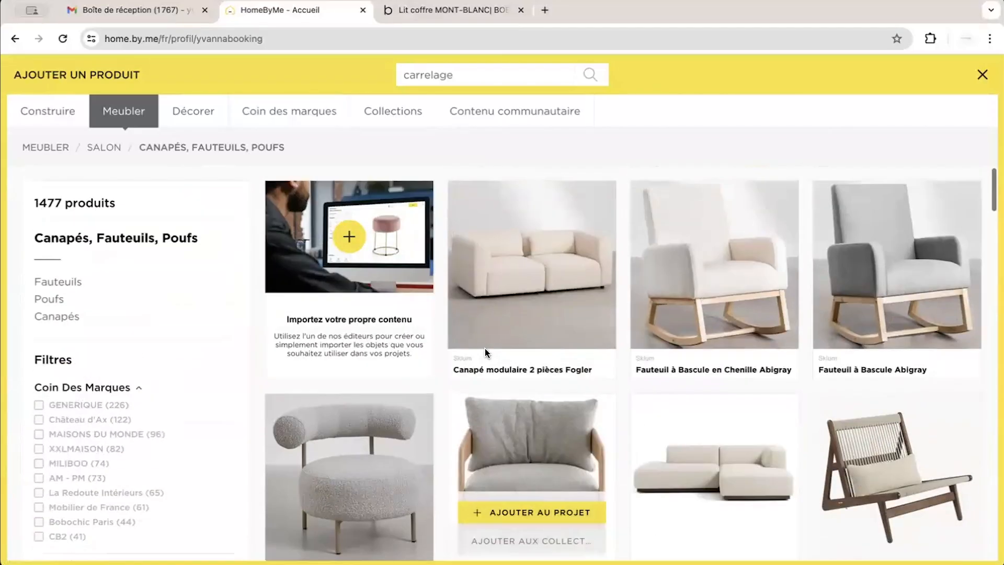
# Search the product catalog for "canapé" and look through the sofa models
pyautogui.moveTo(460, 75); pyautogui.dragTo(371, 77)
pyautogui.write('d')
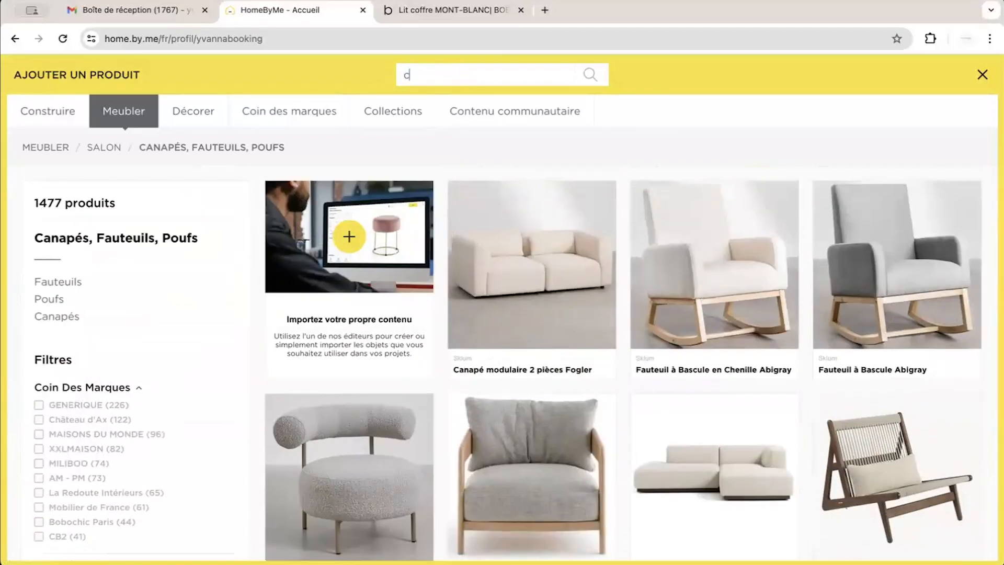
pyautogui.write('nape')
pyautogui.press('Return')
pyautogui.doubleClick(417, 76)
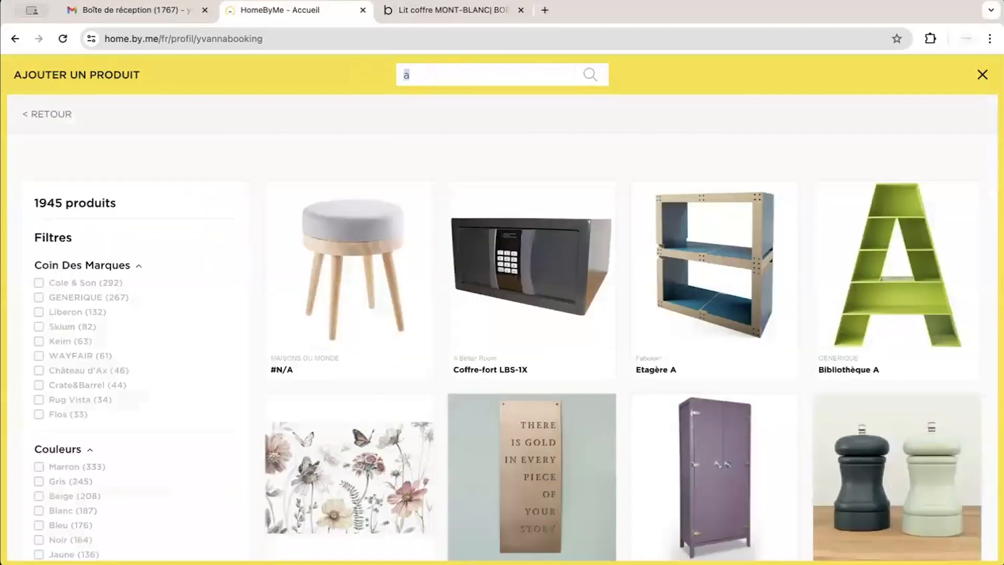
pyautogui.write('canapé')
pyautogui.press('Return')
pyautogui.scroll(-5, 505, 340)
pyautogui.scroll(15, 505, 340)
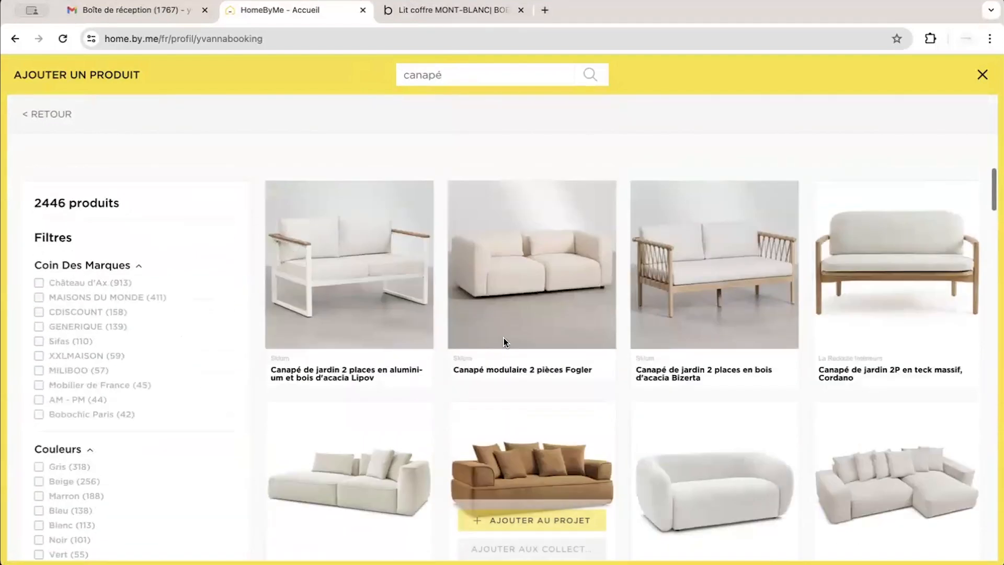
pyautogui.moveTo(503, 338)
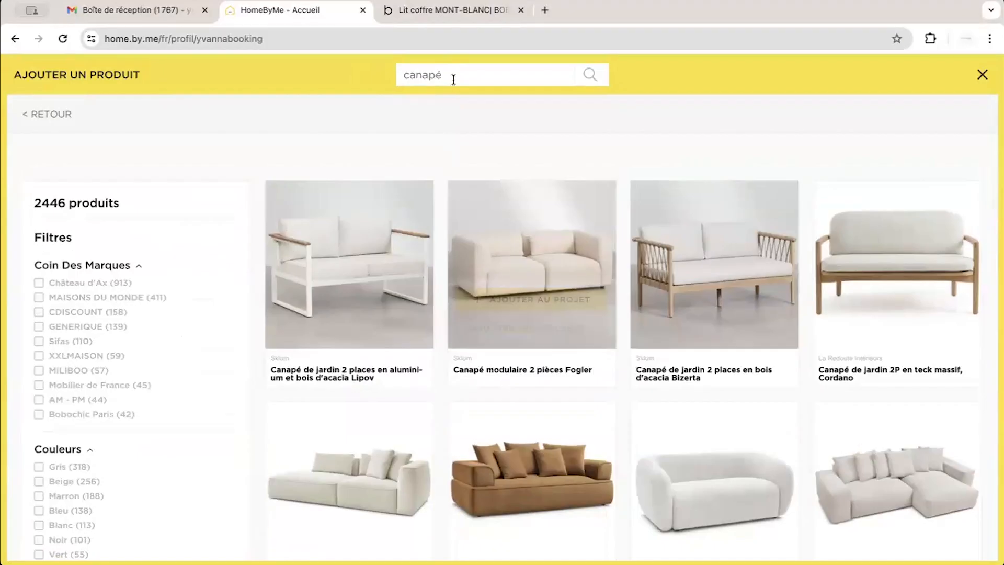
# Leave the sofa search and look through the products of the community content catalog
pyautogui.click(49, 114)
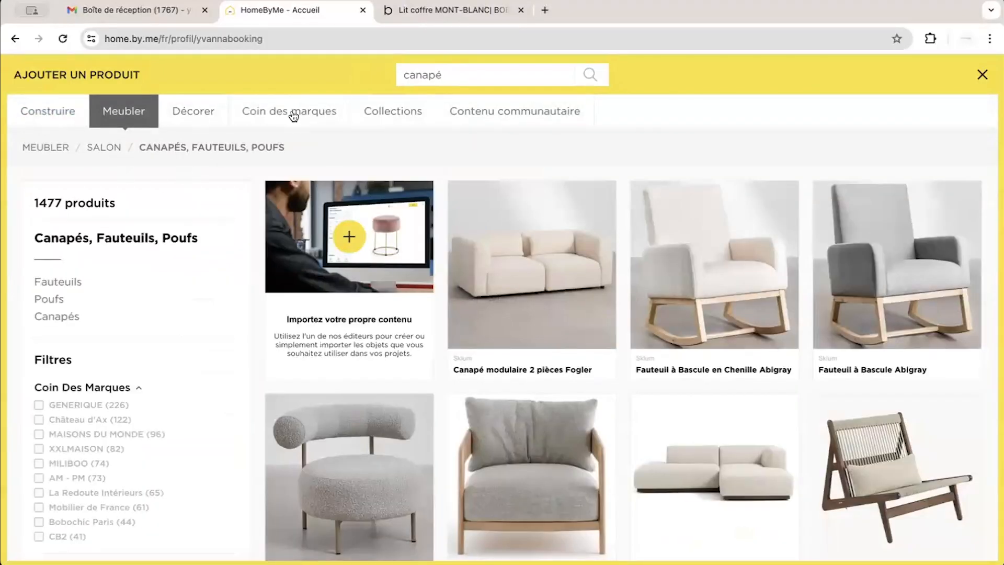
pyautogui.click(505, 111)
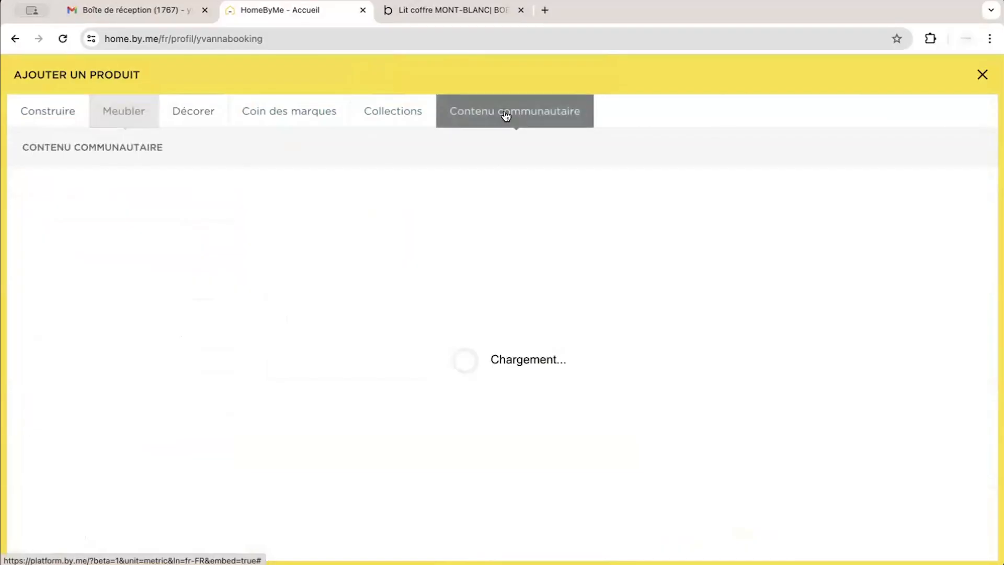
pyautogui.scroll(-10, 505, 322)
pyautogui.scroll(10, 505, 322)
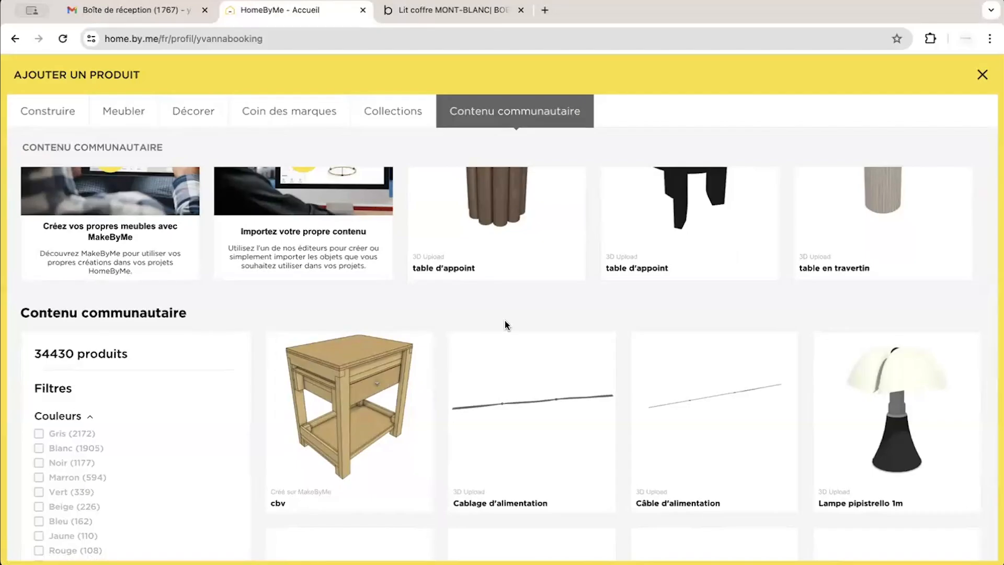
# Add the "fauteuil jeison sklum" armchair from the community content and place it beside the bed in the second bedroom
pyautogui.scroll(-10, 507, 399)
pyautogui.scroll(10, 509, 399)
pyautogui.scroll(-5, 511, 387)
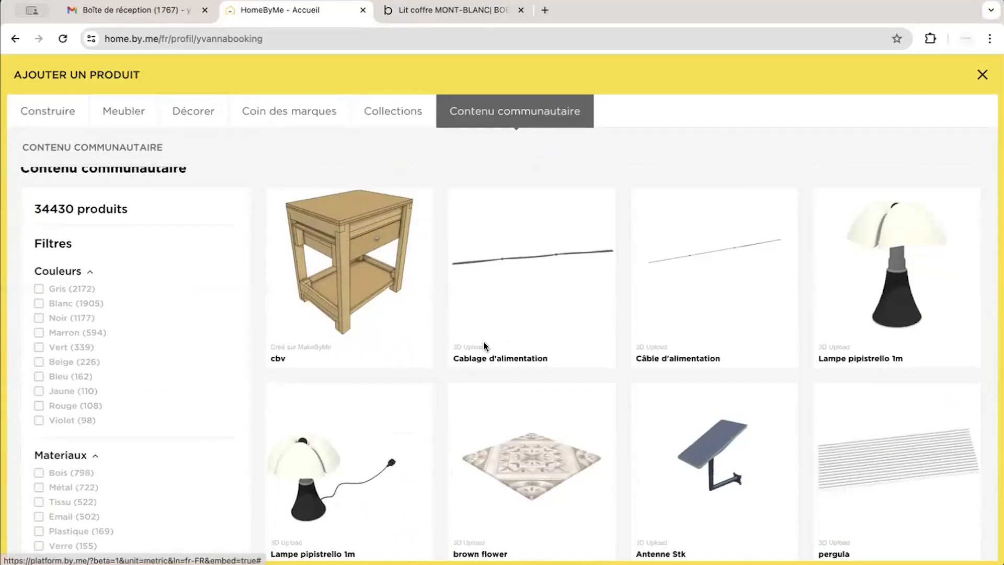
pyautogui.scroll(-10, 484, 341)
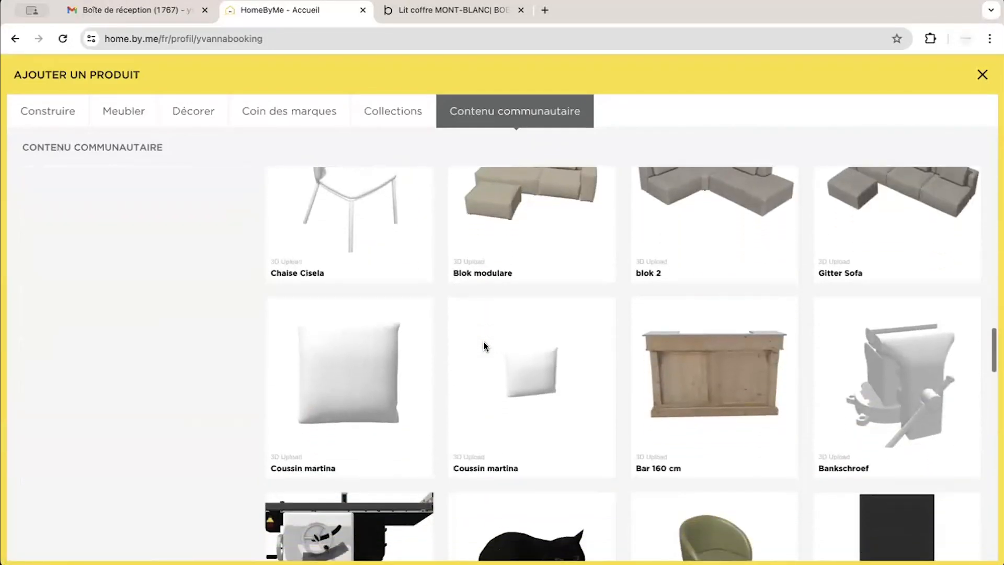
pyautogui.scroll(8, 484, 345)
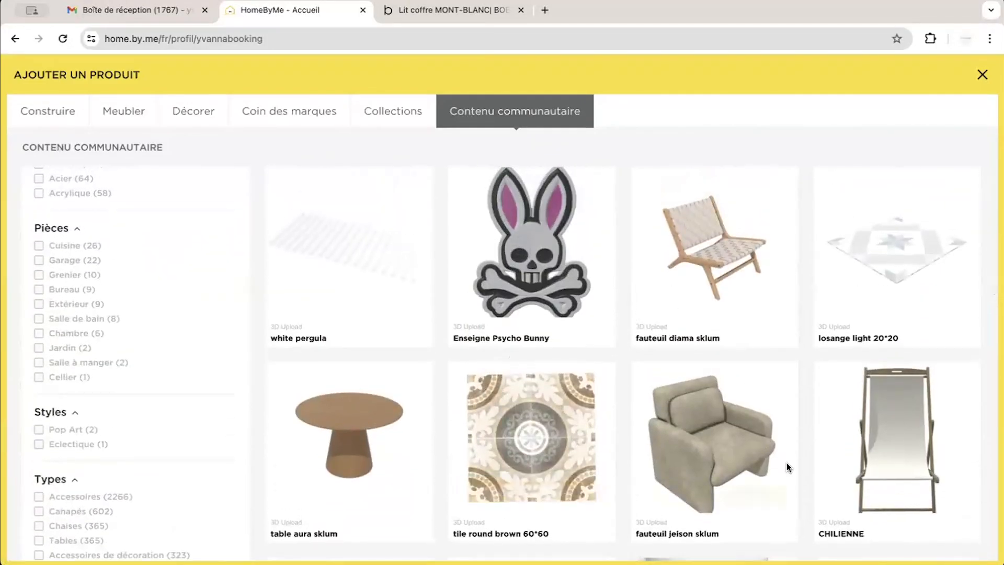
pyautogui.click(701, 492)
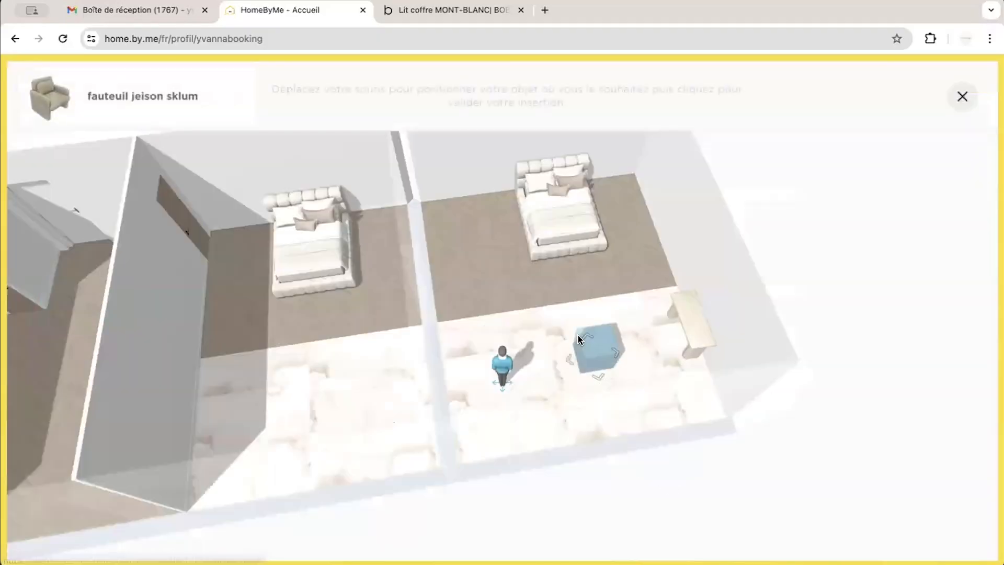
pyautogui.click(479, 262)
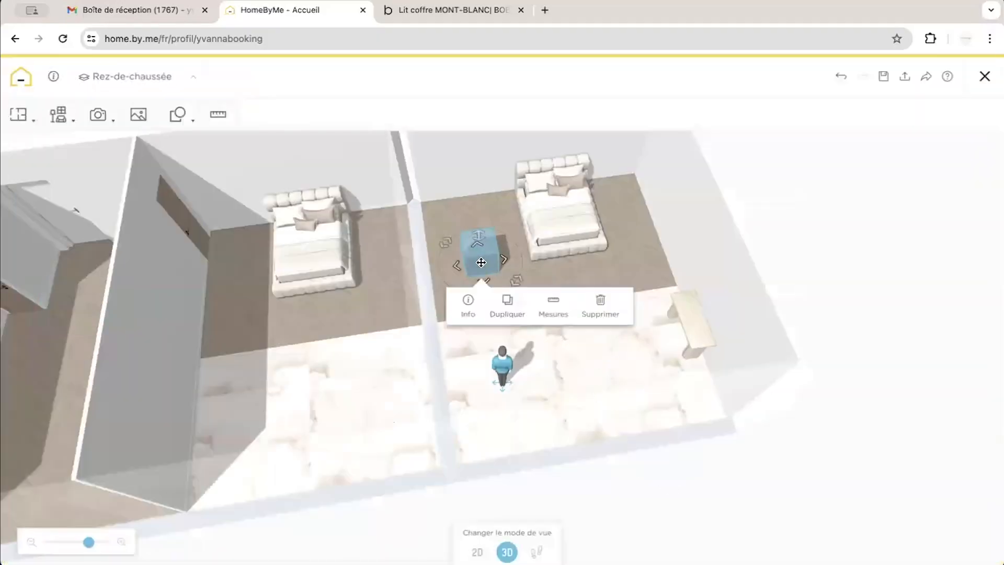
# Rotate the armchair so it stands at an angle beside the bed
pyautogui.click(816, 204)
pyautogui.click(483, 256)
pyautogui.moveTo(522, 259); pyautogui.dragTo(500, 232)
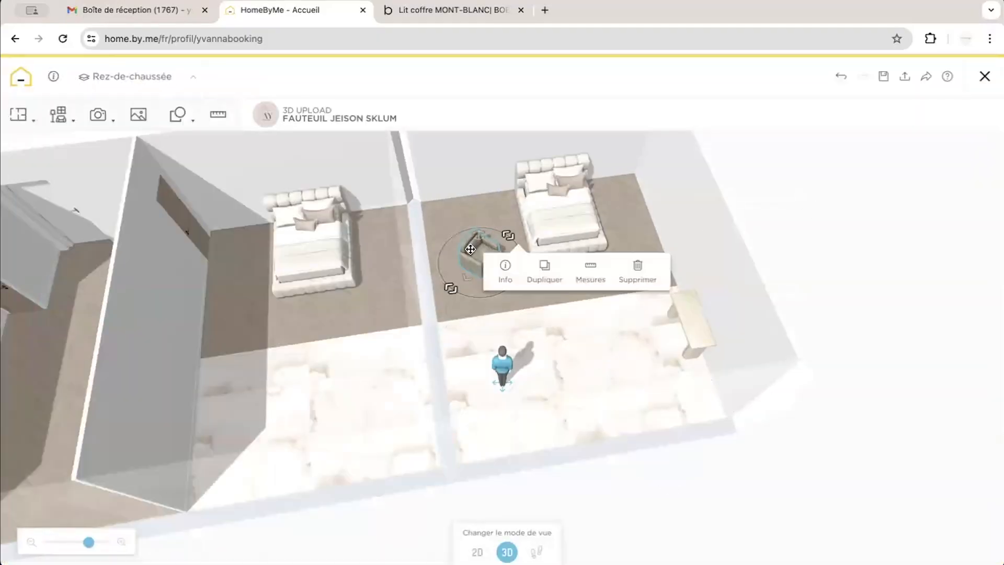
# Reopen the community content catalog and look through its products
pyautogui.click(58, 113)
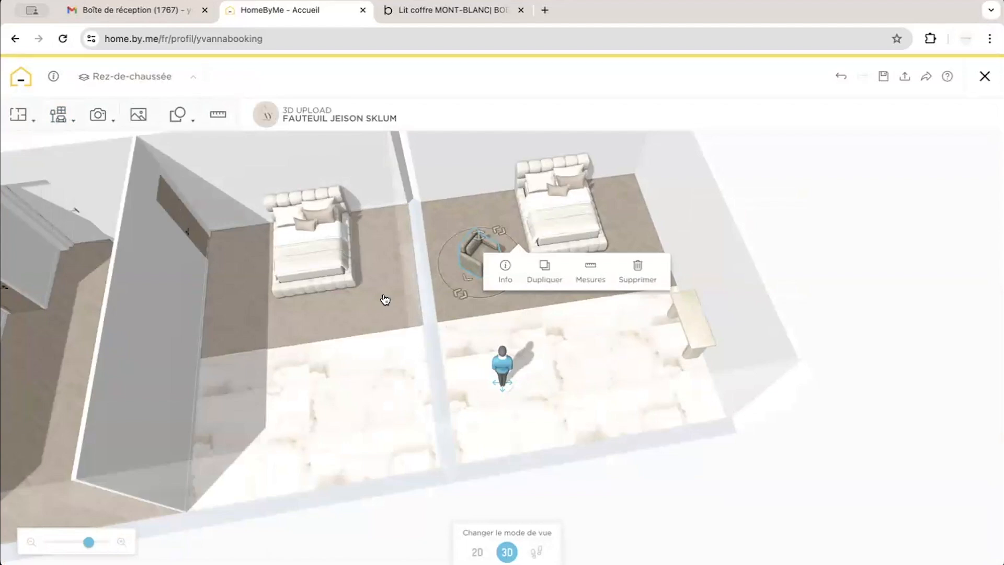
pyautogui.click(62, 116)
pyautogui.click(123, 287)
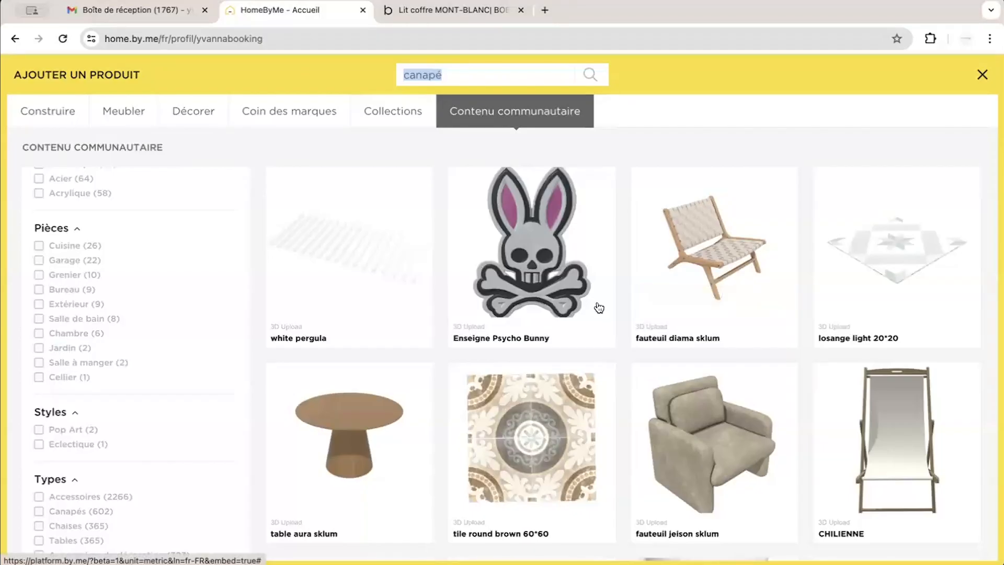
pyautogui.scroll(10, 599, 306)
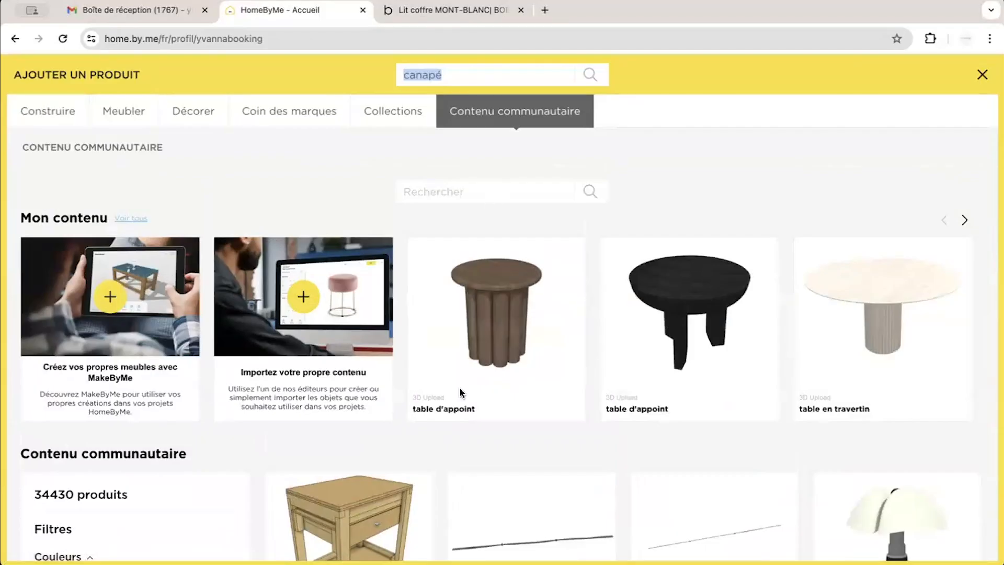
pyautogui.scroll(-3, 460, 388)
pyautogui.scroll(-5, 463, 378)
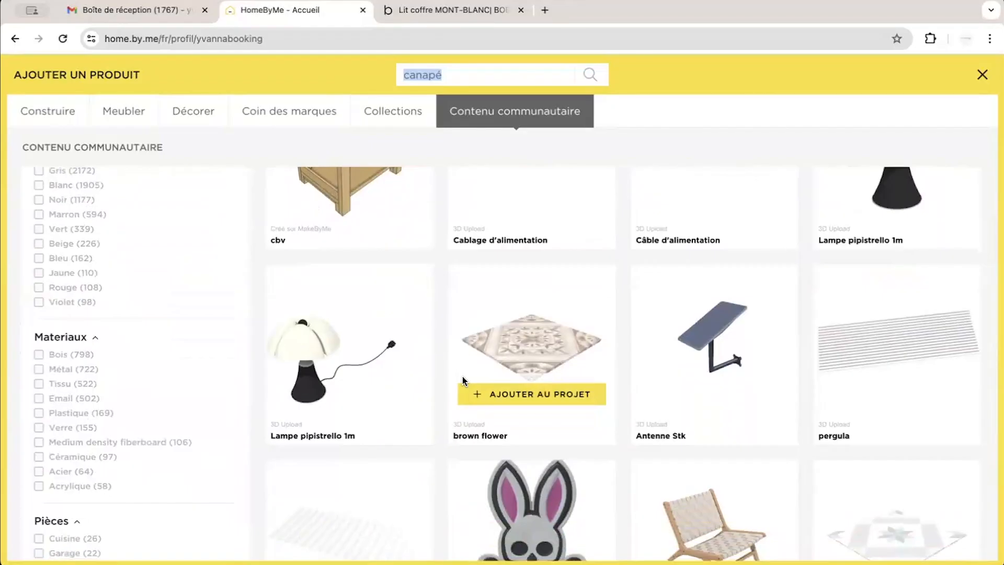
pyautogui.scroll(8, 462, 375)
# Search the community content for "sofa" and look through the models
pyautogui.click(493, 189)
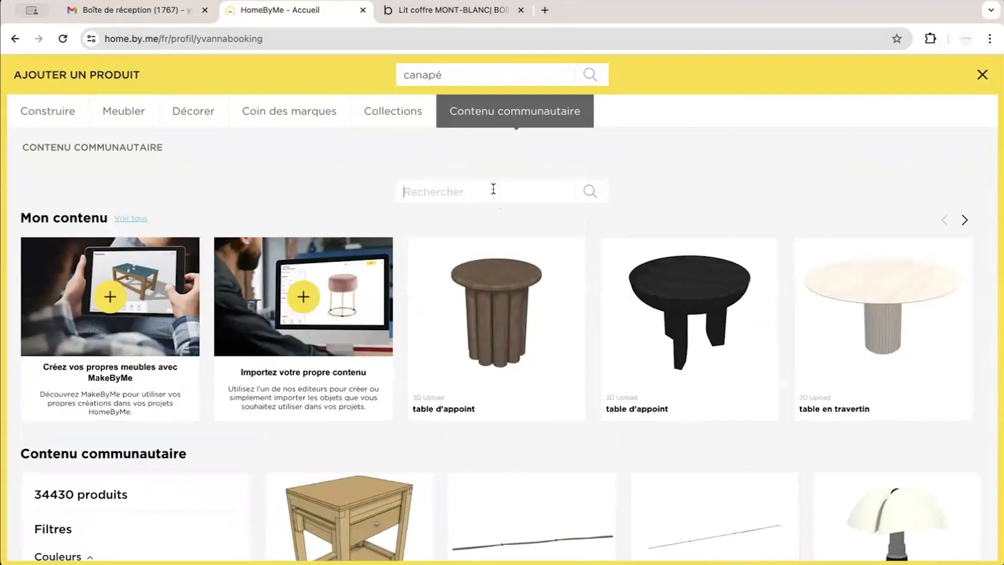
pyautogui.write('sofa')
pyautogui.press('Return')
pyautogui.scroll(-8, 574, 434)
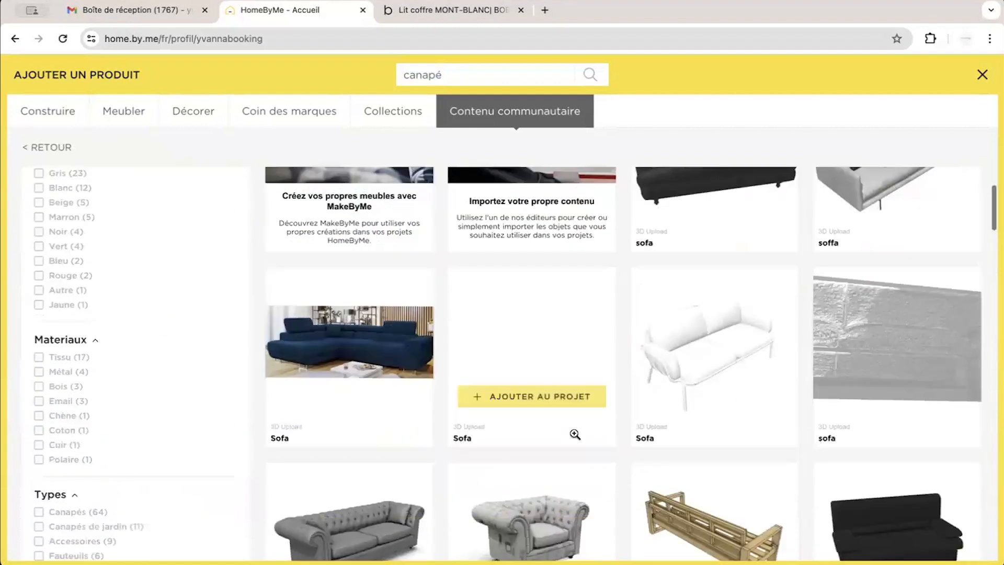
pyautogui.scroll(-15, 574, 438)
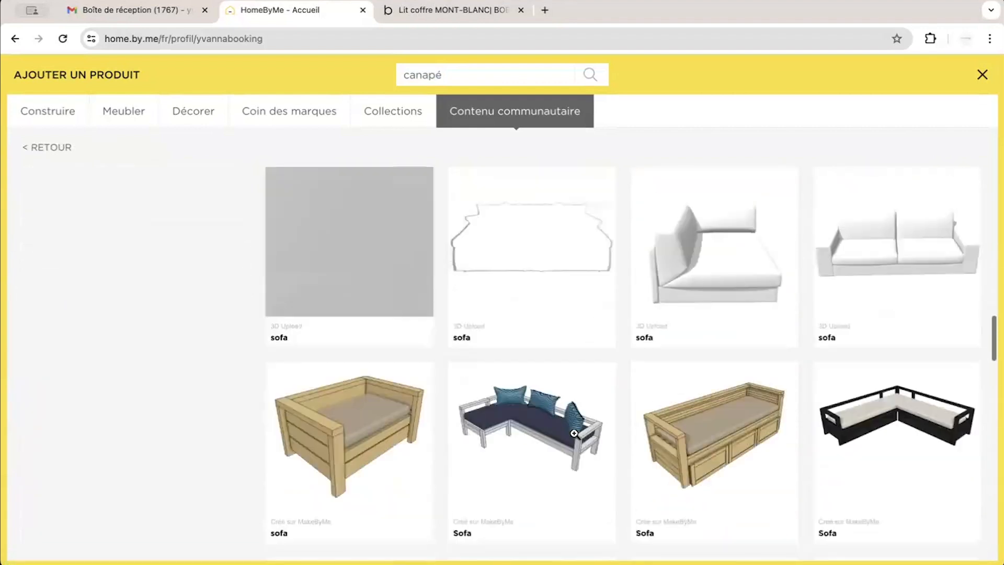
pyautogui.scroll(-15, 575, 439)
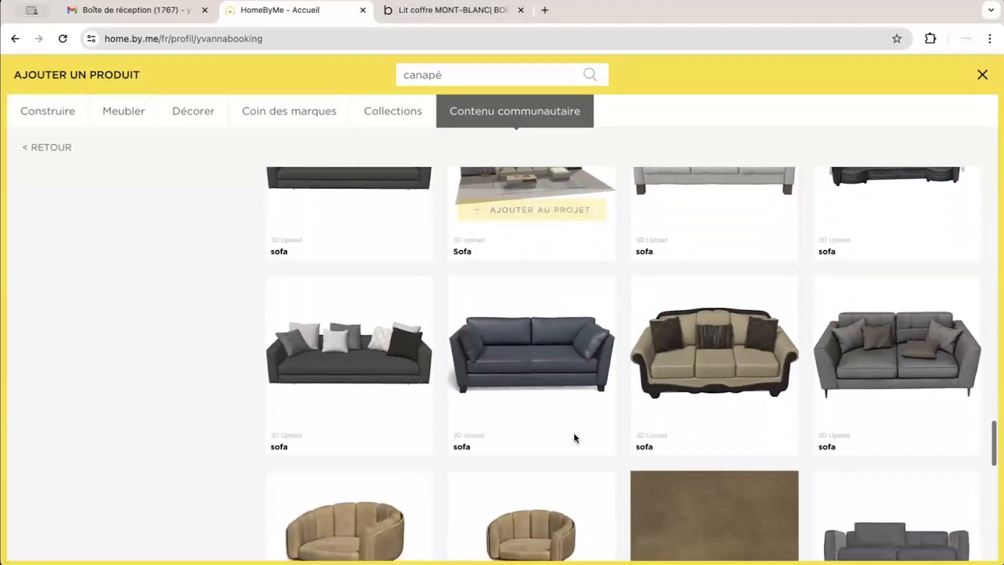
pyautogui.scroll(20, 575, 439)
# Search the community content for "chips" and for "aliment"
pyautogui.doubleClick(424, 192)
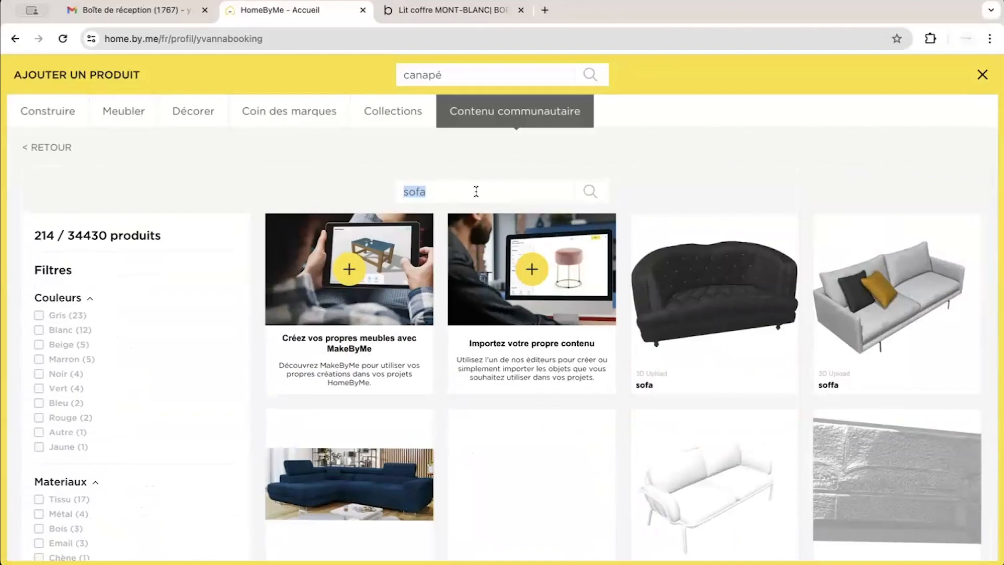
pyautogui.press('BackSpace')
pyautogui.write('chips')
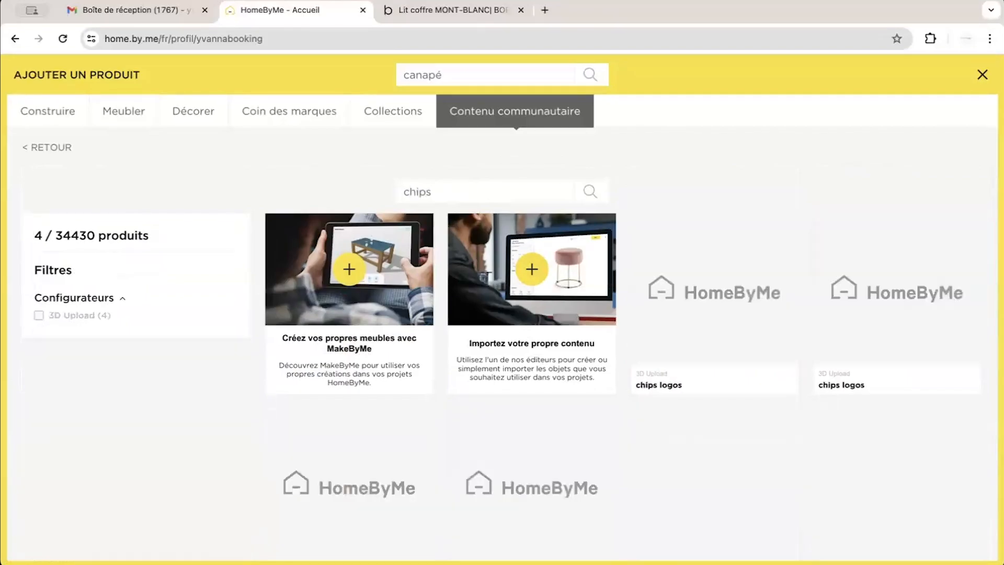
pyautogui.doubleClick(466, 189)
pyautogui.write('aliment')
# Search the community content for "nourriture" and look through the products
pyautogui.doubleClick(472, 188)
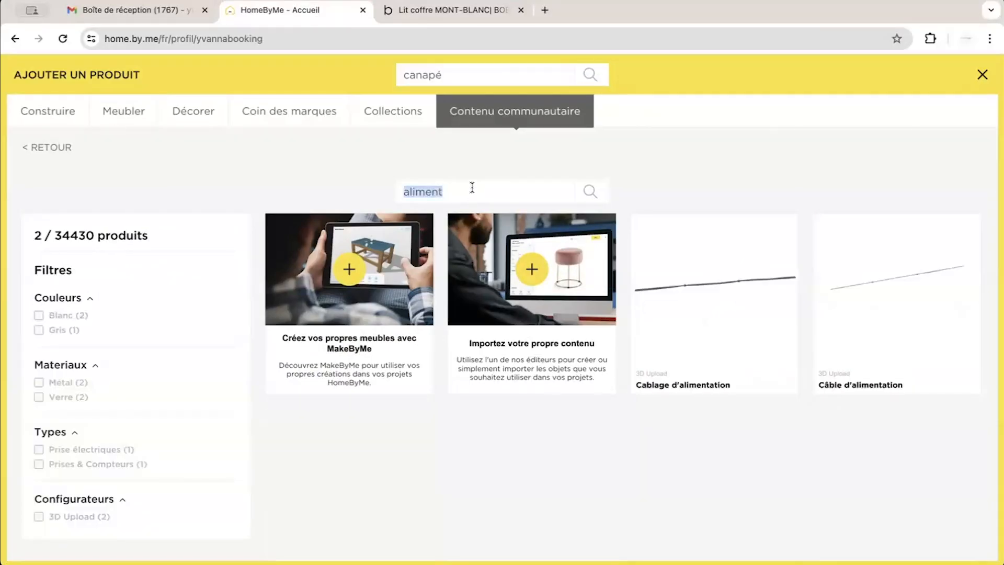
pyautogui.write('nourriture')
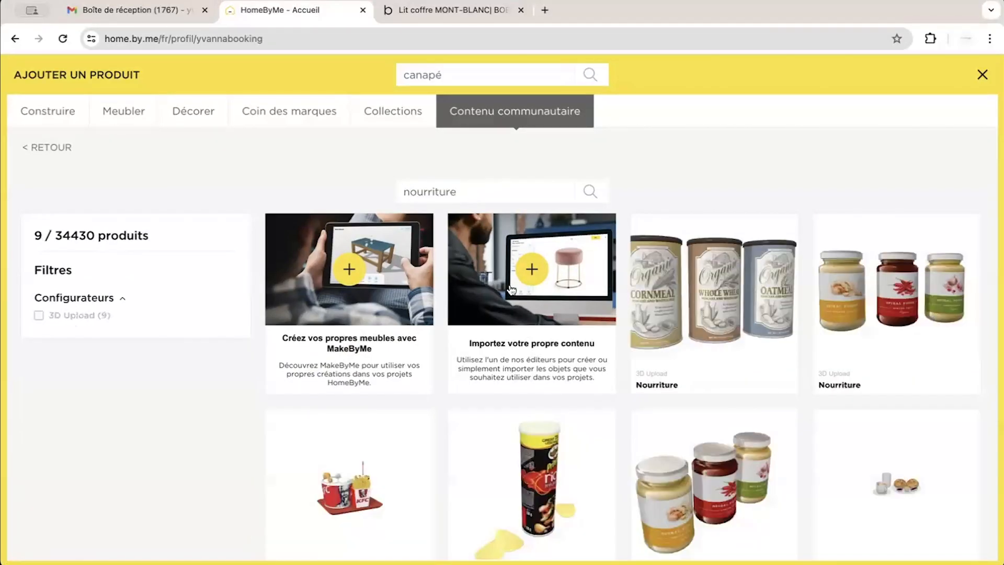
pyautogui.scroll(-5, 520, 329)
pyautogui.scroll(5, 520, 327)
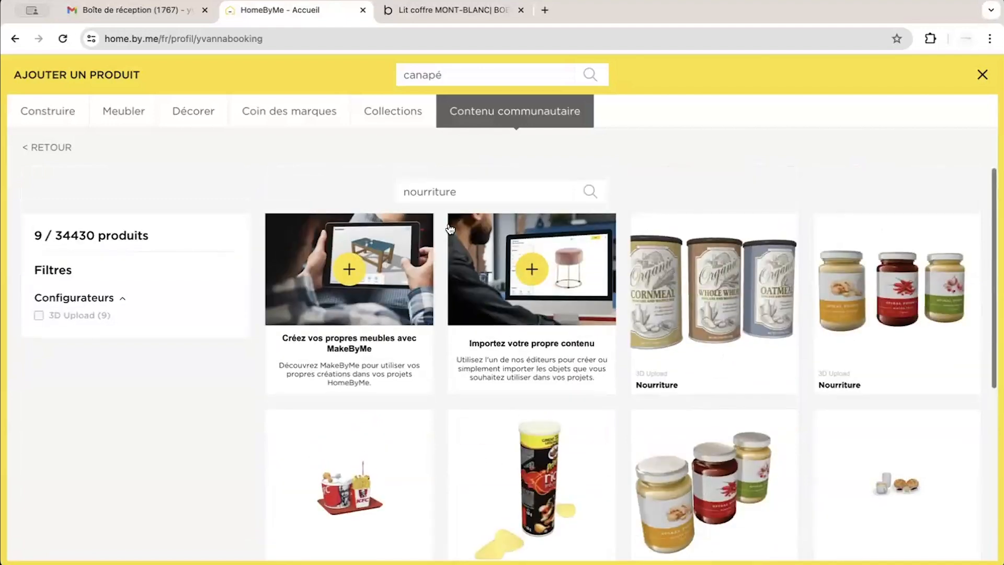
# Search the community content for "food", look through the products, and leave the catalog
pyautogui.doubleClick(471, 190)
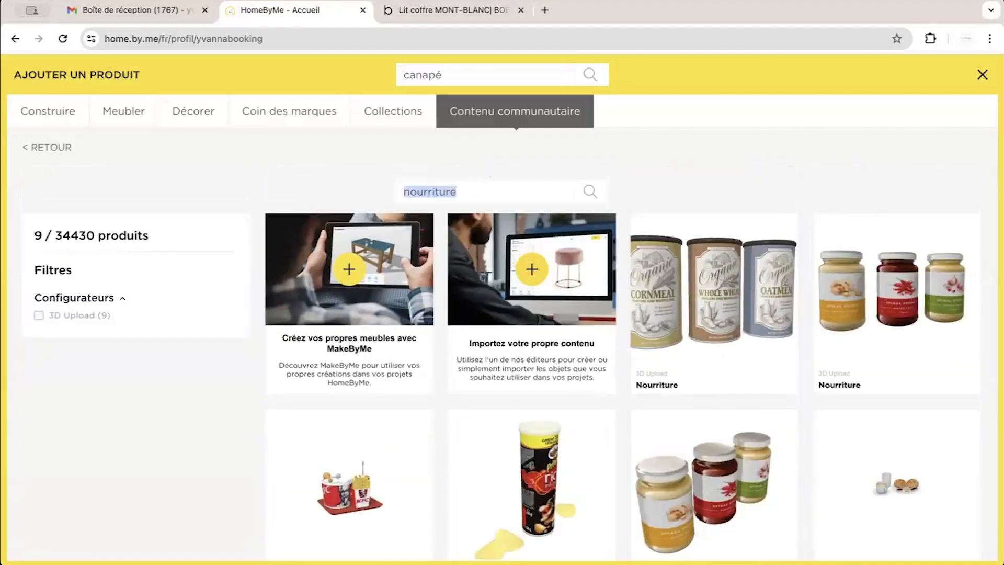
pyautogui.write('food')
pyautogui.scroll(-6, 499, 322)
pyautogui.scroll(3, 498, 320)
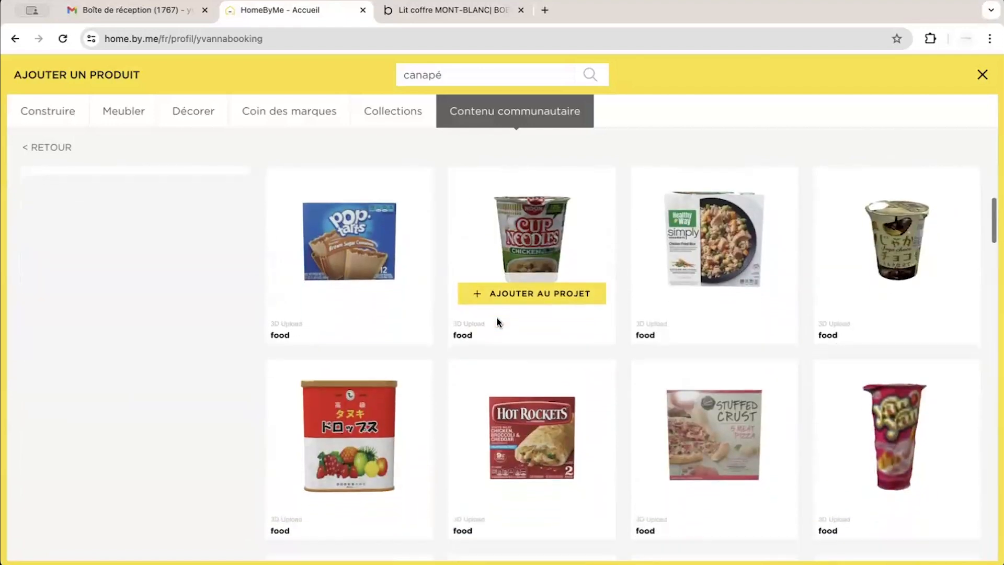
pyautogui.scroll(-6, 497, 320)
pyautogui.scroll(9, 498, 321)
pyautogui.doubleClick(453, 192)
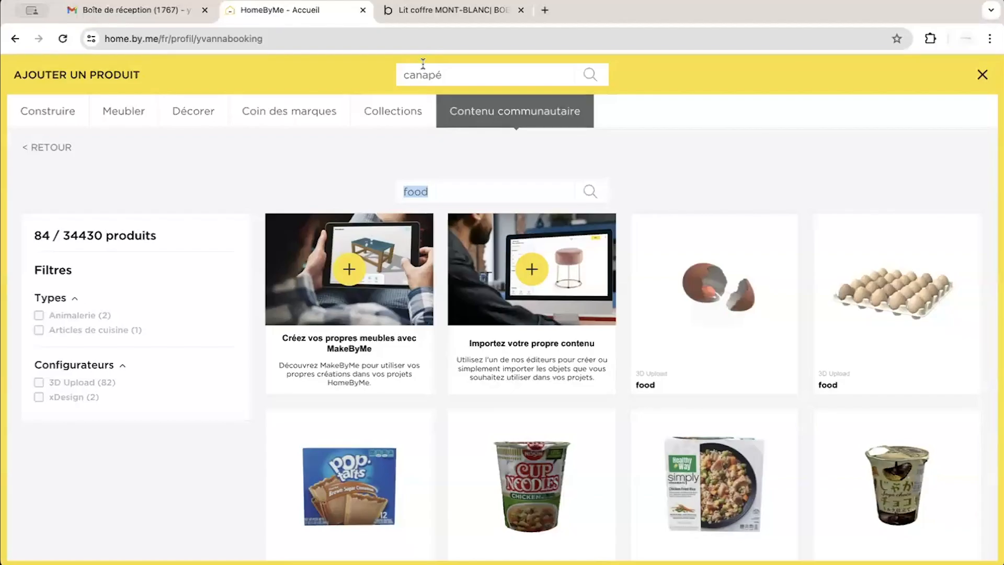
pyautogui.click(983, 74)
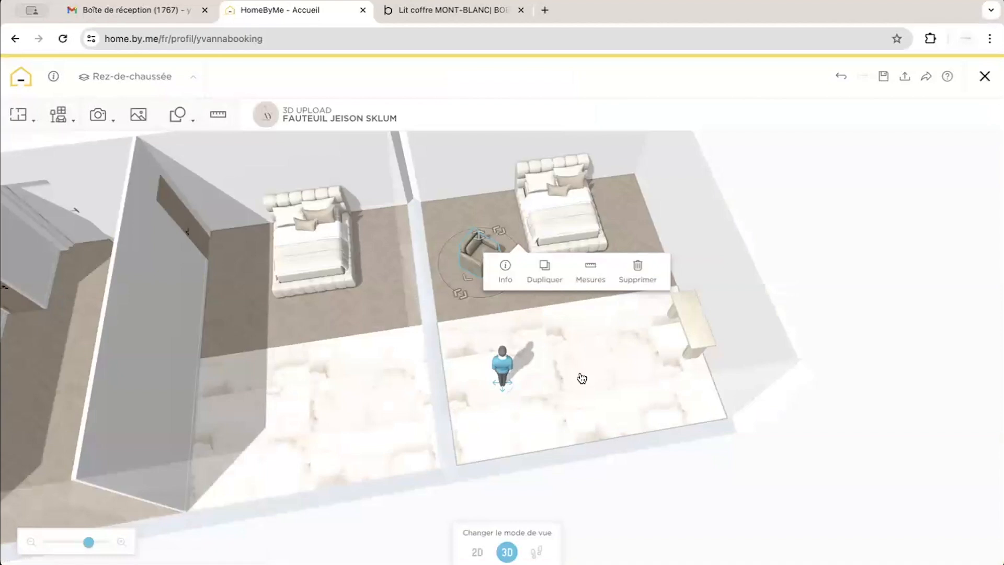
# Add the "Colonne" unit from the MEUBLES collection and place it against a wall of the second bedroom
pyautogui.moveTo(502, 367); pyautogui.dragTo(686, 189)
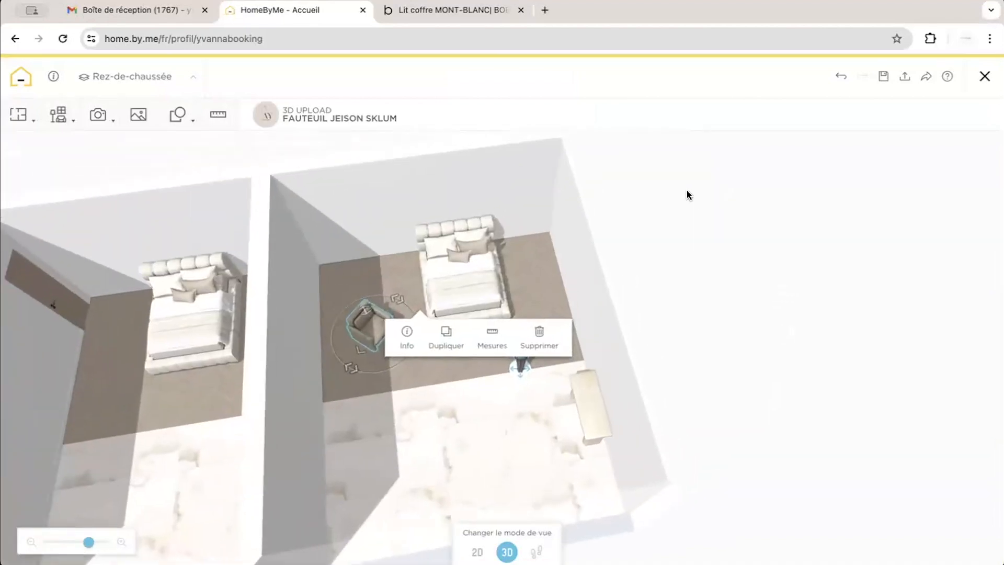
pyautogui.click(685, 188)
pyautogui.click(58, 114)
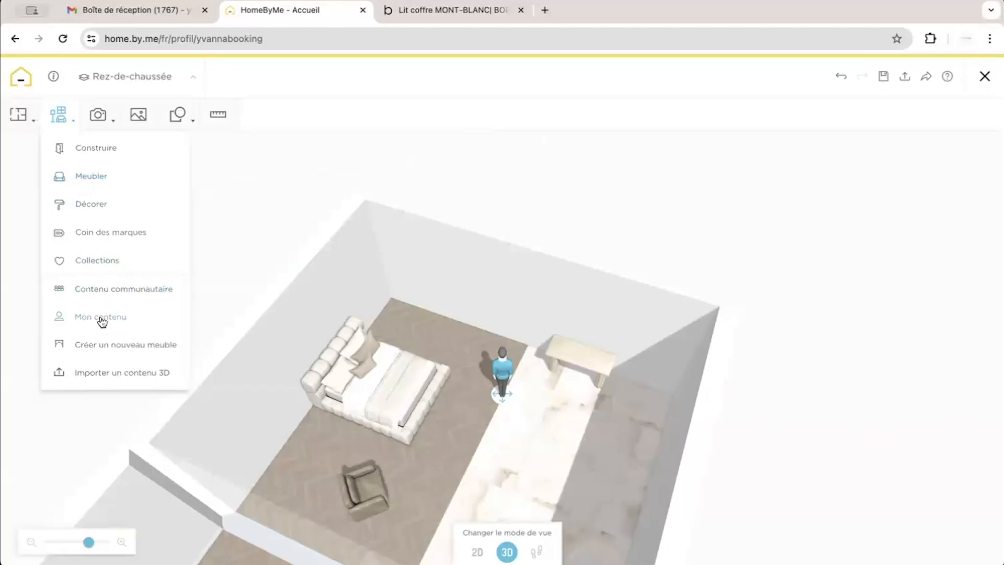
pyautogui.click(97, 260)
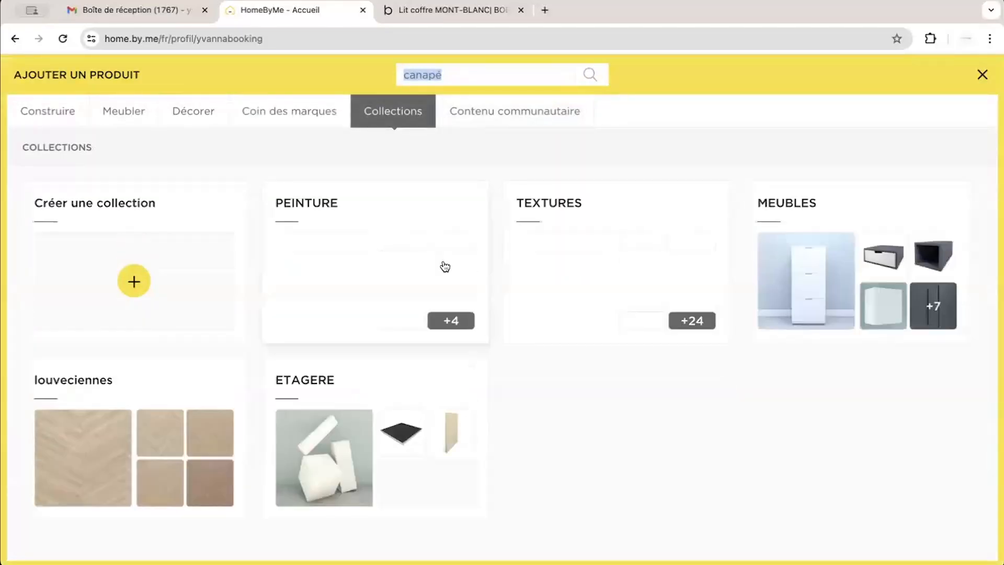
pyautogui.scroll(-5, 519, 376)
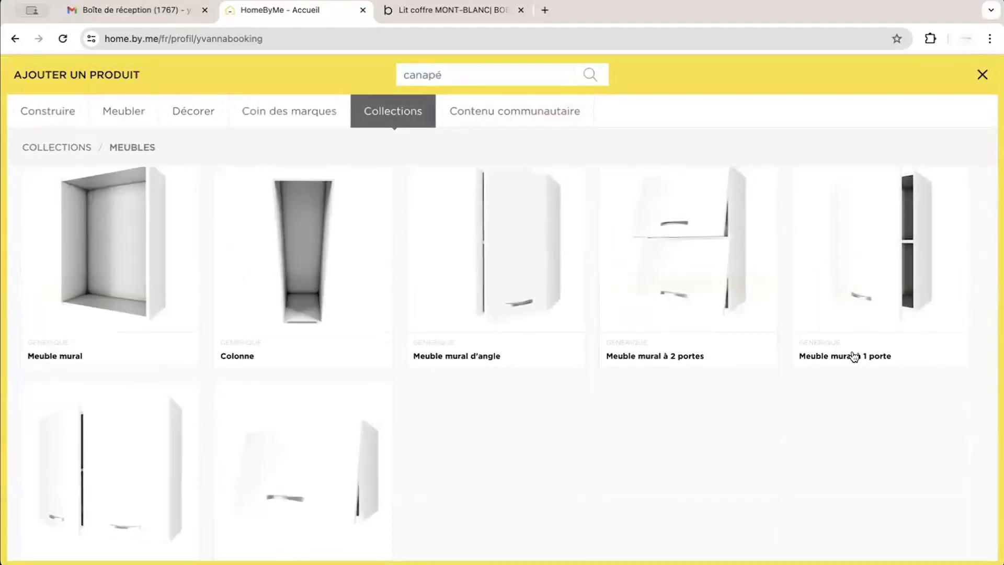
pyautogui.moveTo(852, 298)
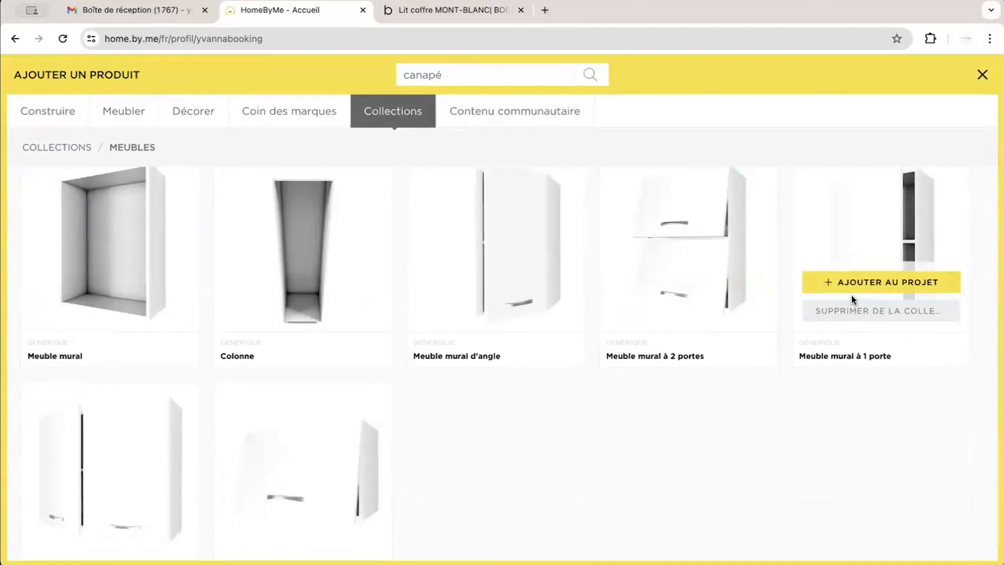
pyautogui.scroll(1, 575, 287)
pyautogui.moveTo(280, 274)
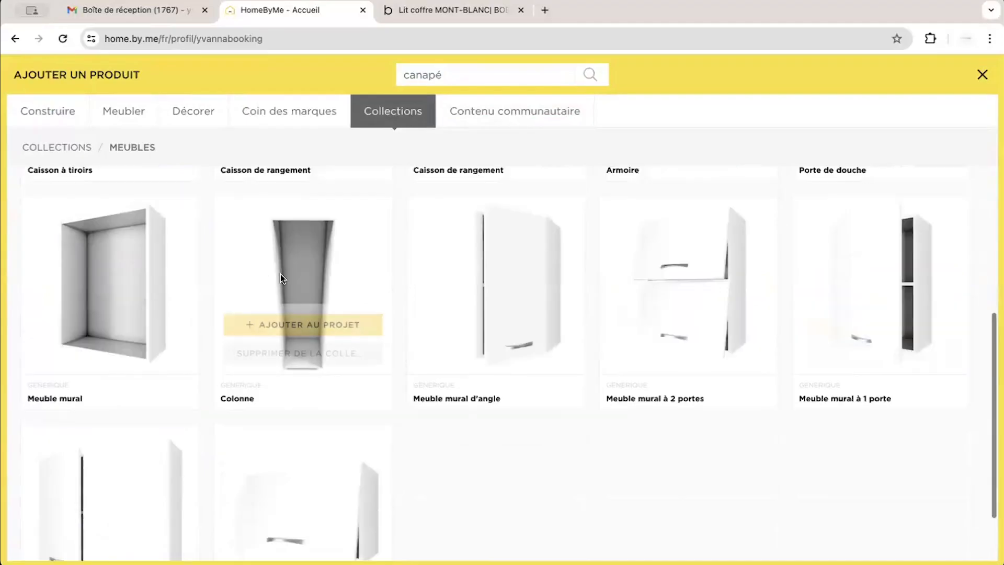
pyautogui.click(303, 325)
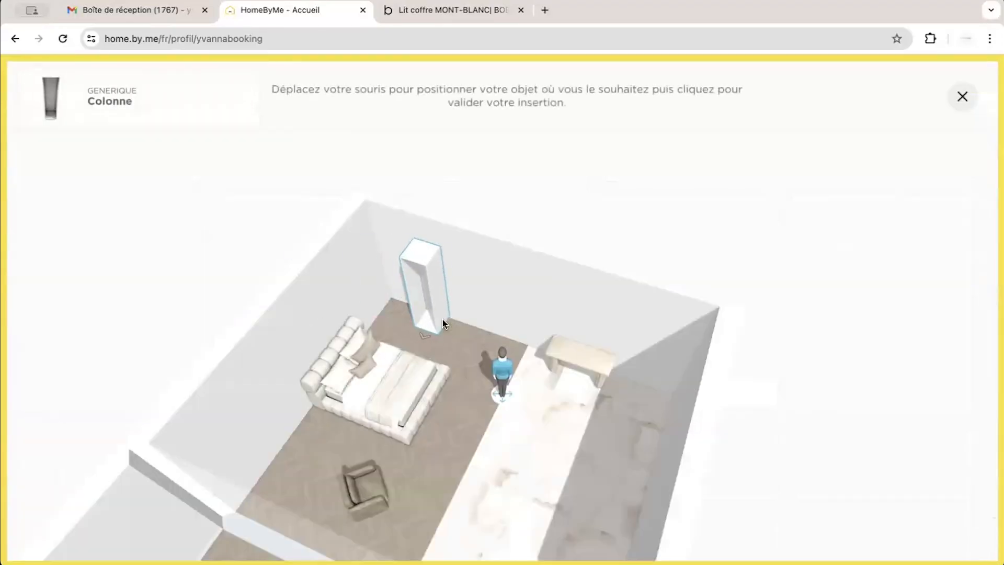
pyautogui.click(504, 281)
# Move the column unit into the corner of the second bedroom next to the desk
pyautogui.moveTo(577, 242); pyautogui.dragTo(649, 368)
pyautogui.moveTo(609, 329); pyautogui.dragTo(629, 300)
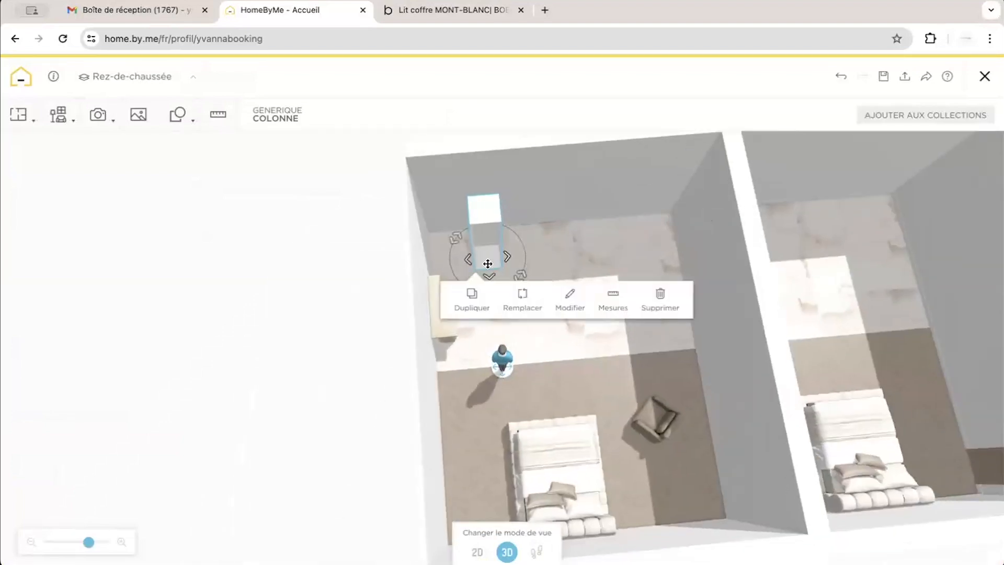
pyautogui.moveTo(487, 263); pyautogui.dragTo(439, 238)
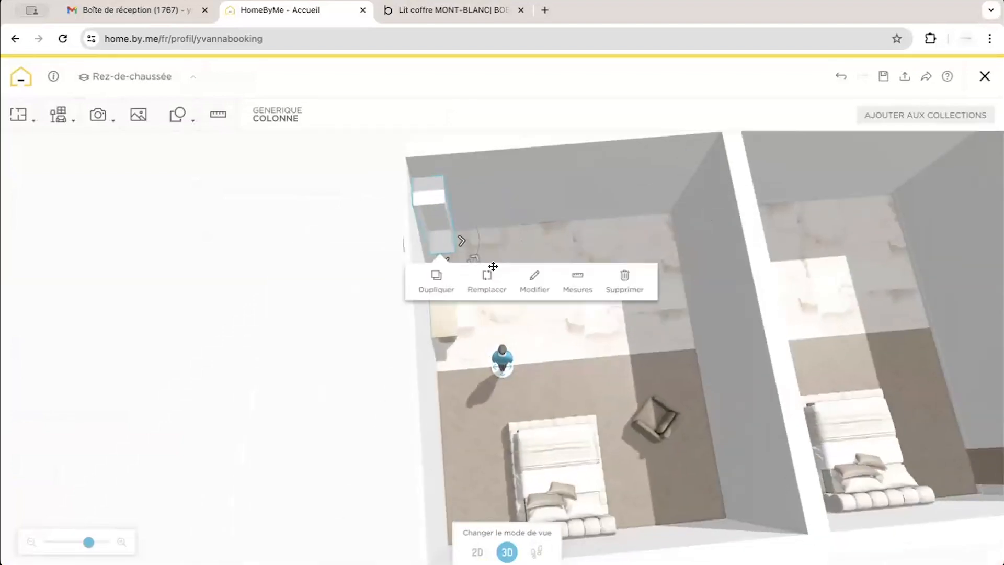
# Set the column unit's height to 230 cm
pyautogui.click(533, 285)
pyautogui.click(939, 280)
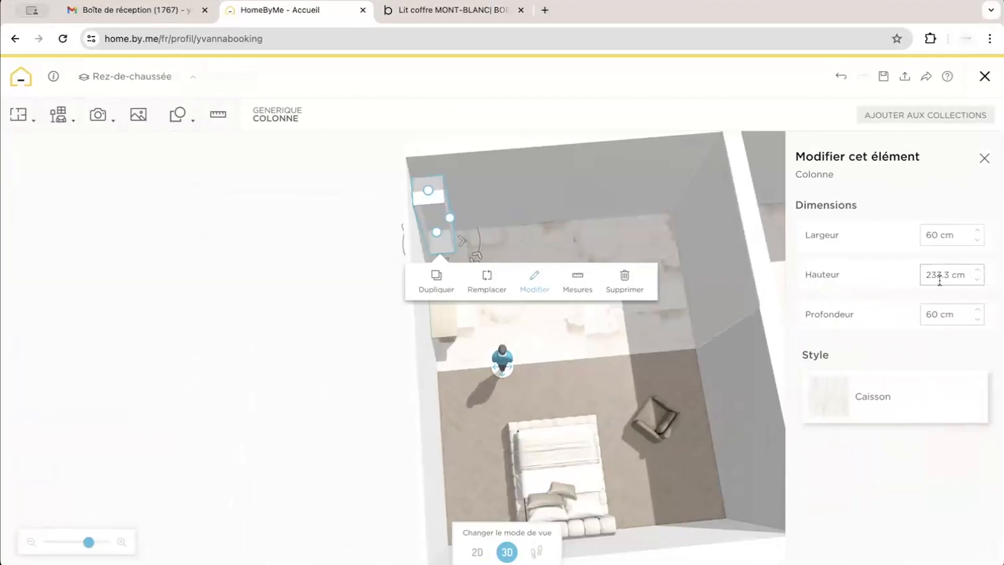
pyautogui.tripleClick(930, 272)
pyautogui.write('2')
pyautogui.click(934, 311)
pyautogui.click(948, 237)
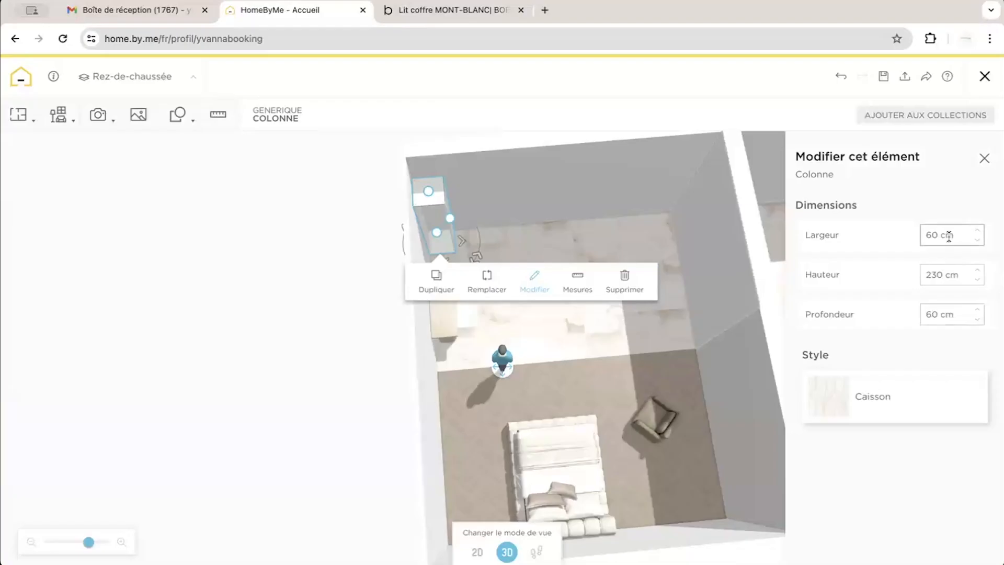
# Apply a dark wood finish to the Caisson of the column unit in the room's corner
pyautogui.click(154, 412)
pyautogui.click(436, 238)
pyautogui.click(529, 283)
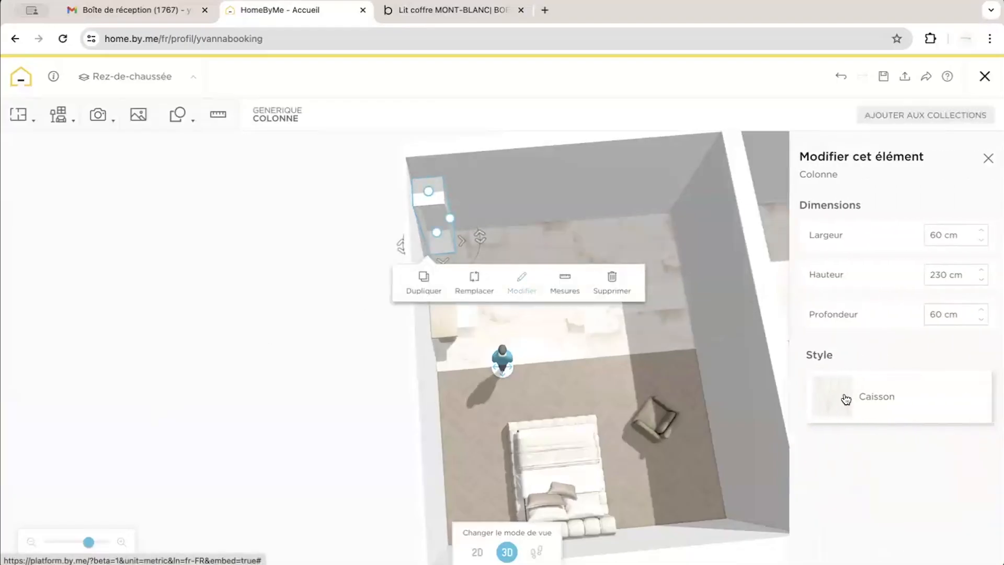
pyautogui.click(842, 399)
pyautogui.scroll(1, 920, 270)
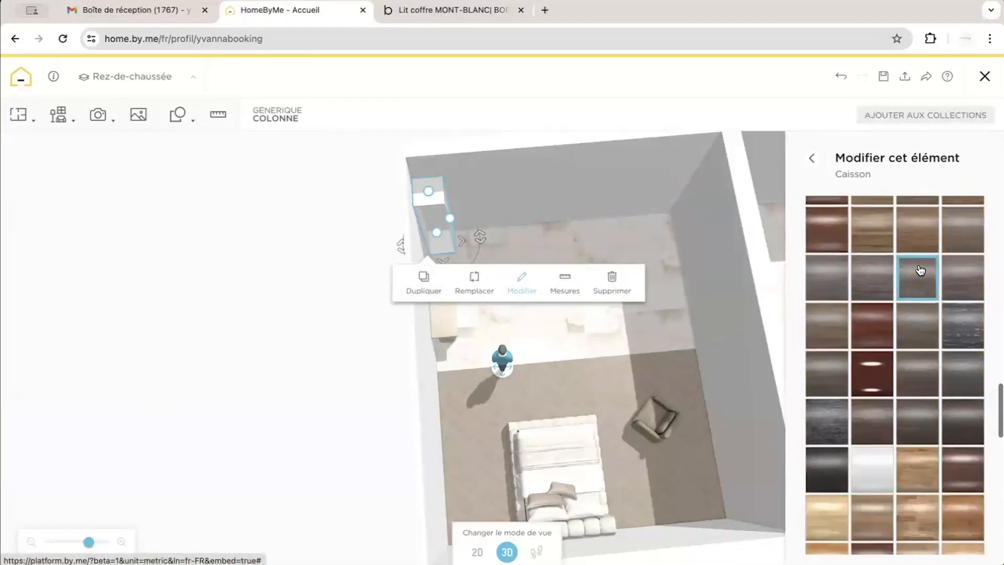
pyautogui.click(965, 430)
pyautogui.moveTo(228, 426); pyautogui.dragTo(450, 329)
# Search the catalog for "verriere", add a single-pane black-framed Verrière to pièce 6, and align it parallel to the column unit's front
pyautogui.click(58, 114)
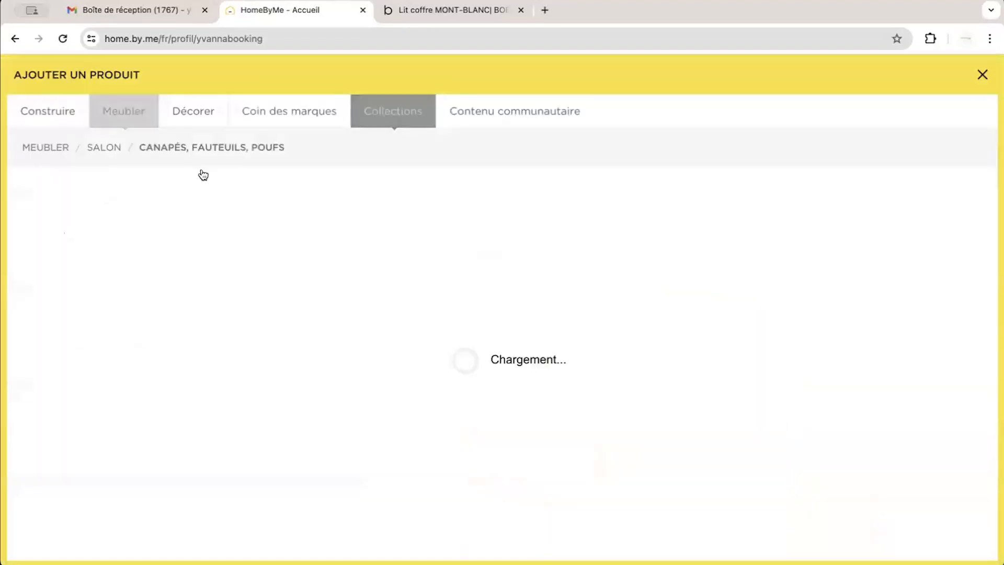
pyautogui.write('verriere')
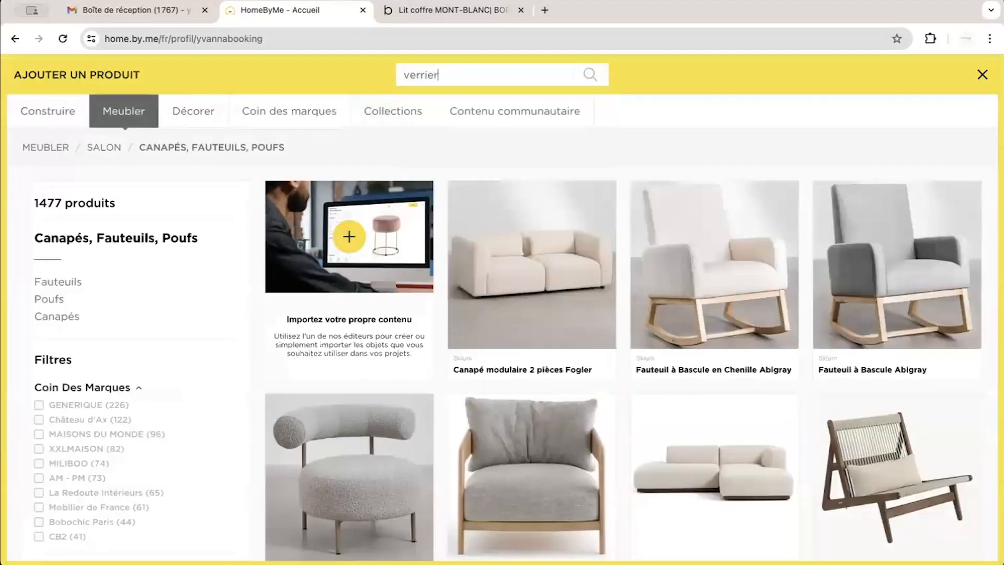
pyautogui.press('Return')
pyautogui.moveTo(728, 362)
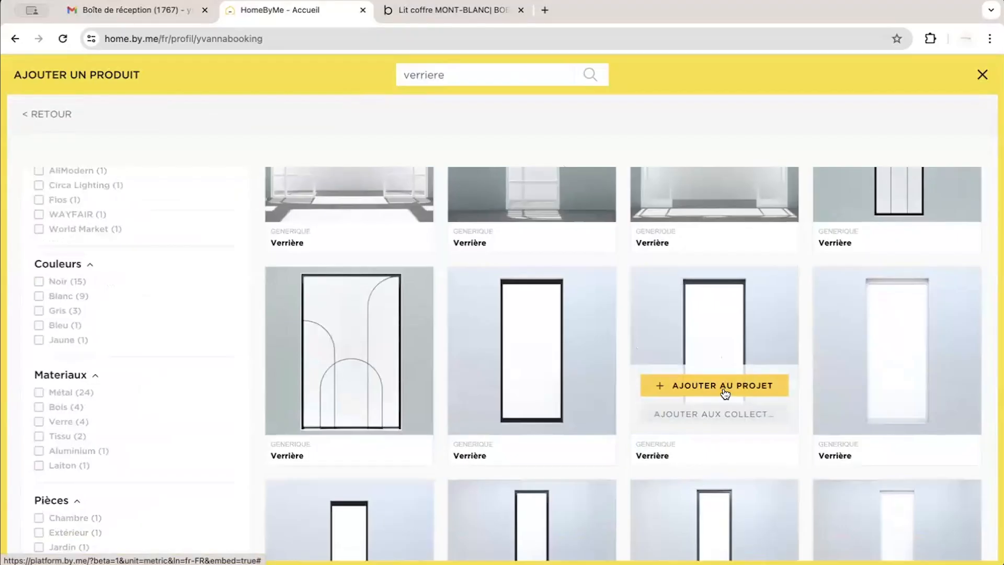
pyautogui.click(695, 386)
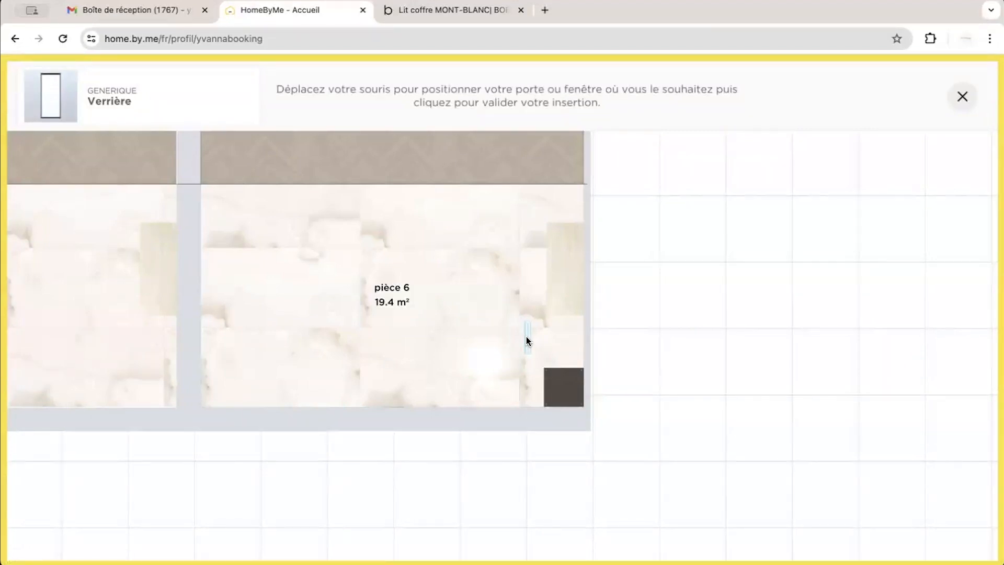
pyautogui.click(526, 339)
pyautogui.scroll(5, 654, 410)
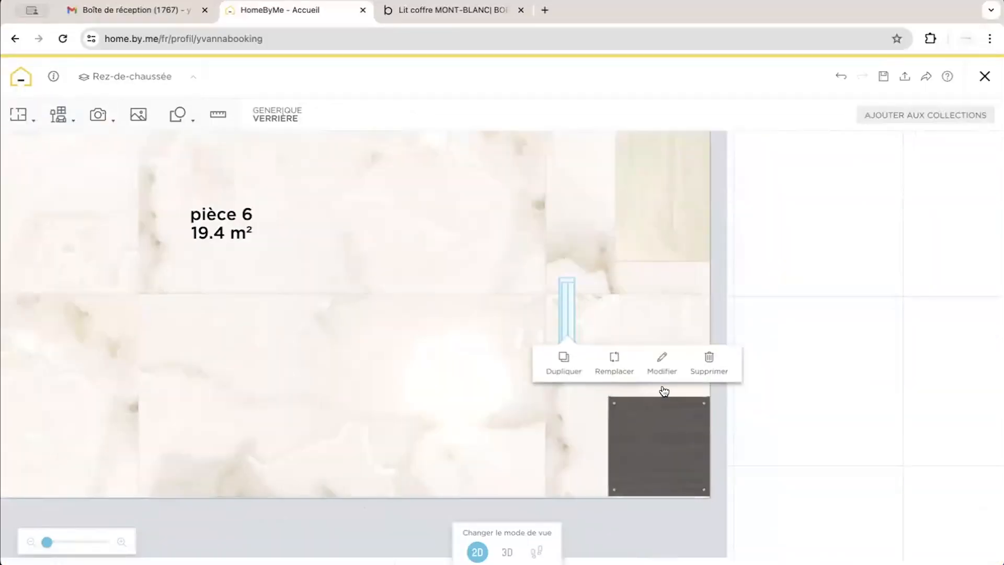
pyautogui.moveTo(567, 319); pyautogui.dragTo(629, 376)
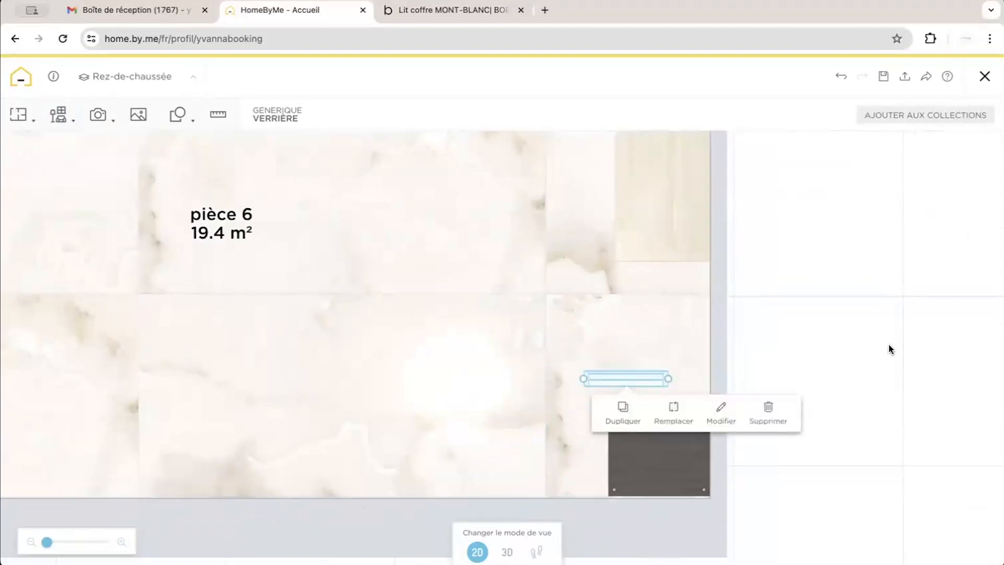
pyautogui.moveTo(889, 348); pyautogui.dragTo(804, 312)
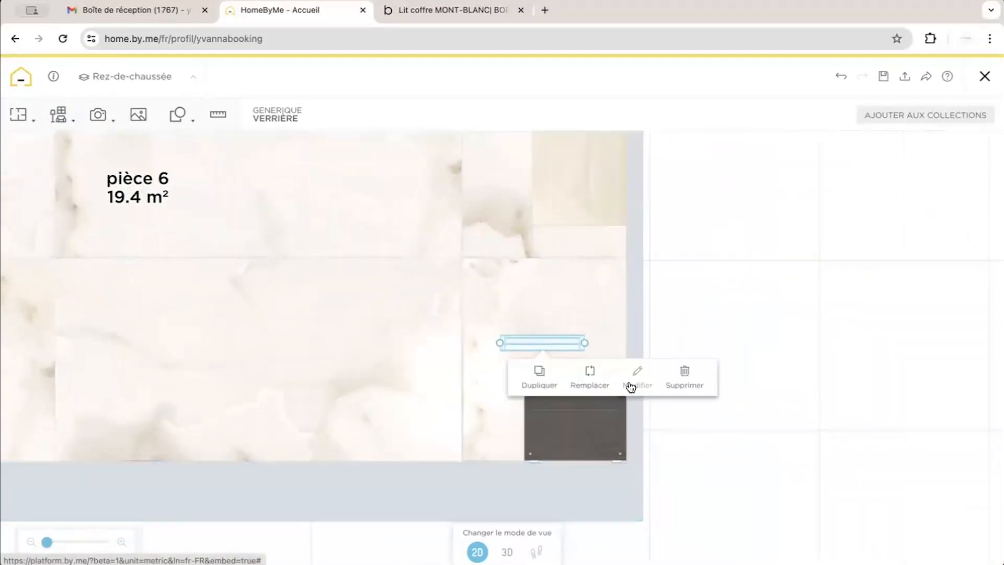
# Set the Verrière's width to 60 cm, its height to 223 cm and its height above the floor to 7 cm
pyautogui.click(634, 380)
pyautogui.click(953, 234)
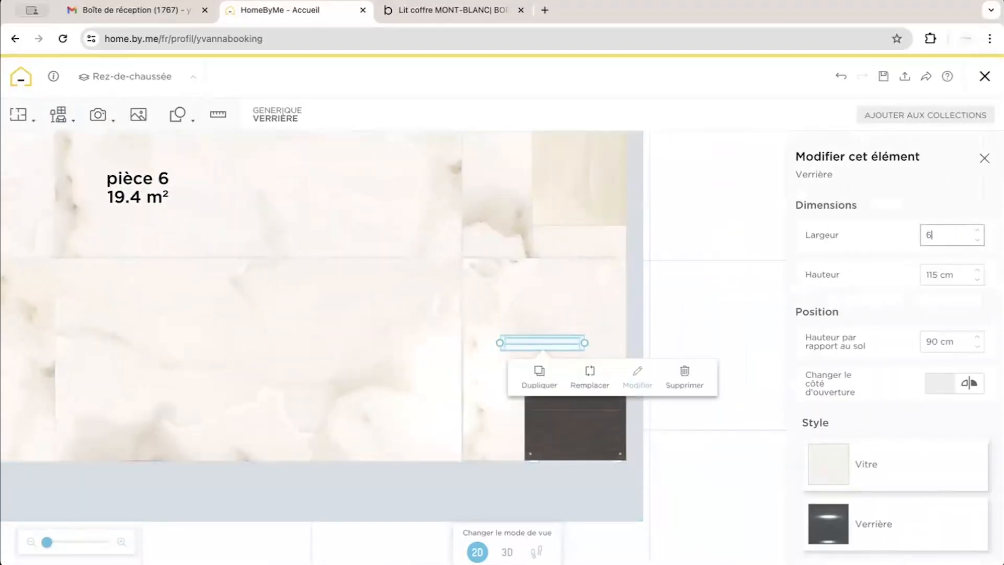
pyautogui.write('60')
pyautogui.press('Tab')
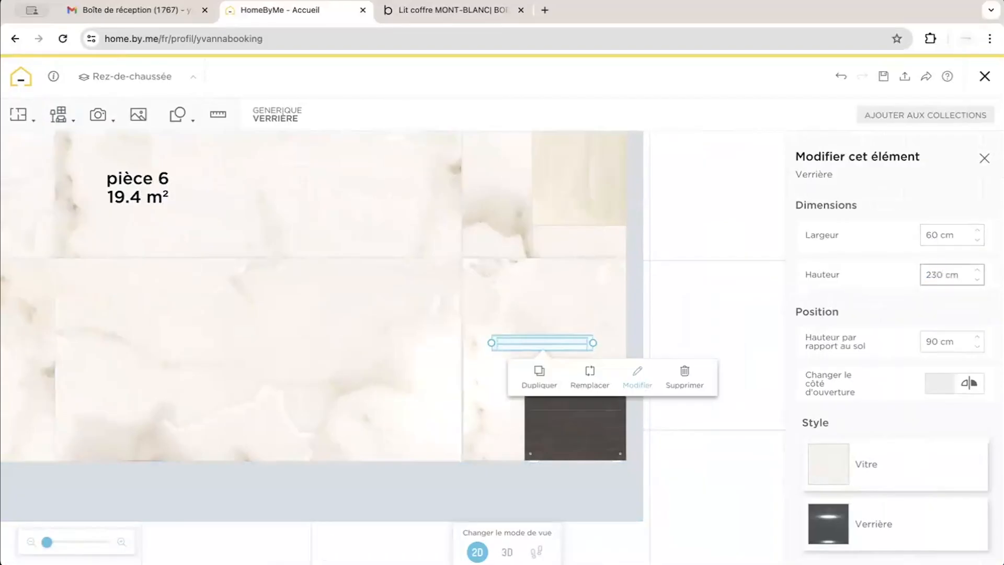
pyautogui.click(946, 343)
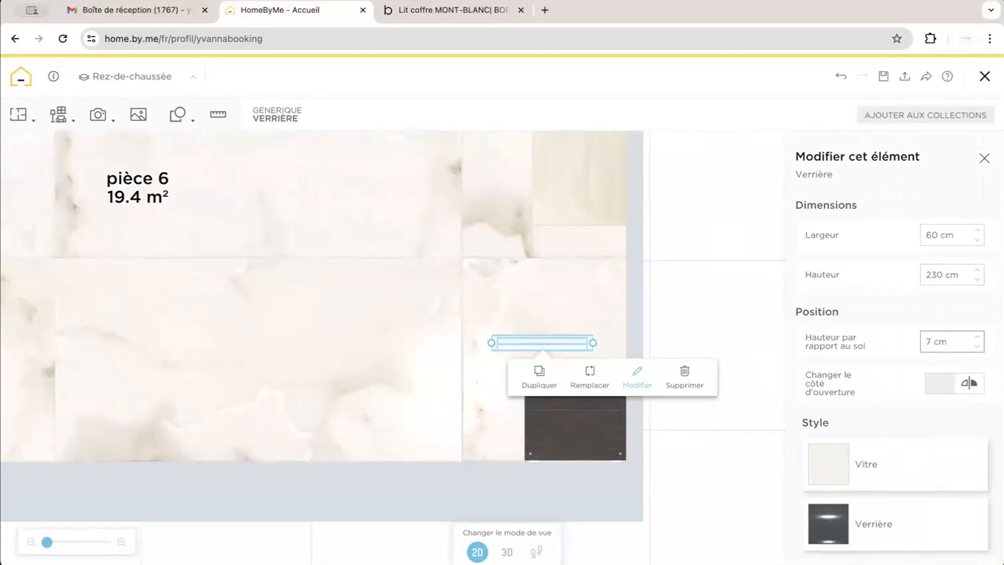
pyautogui.click(931, 268)
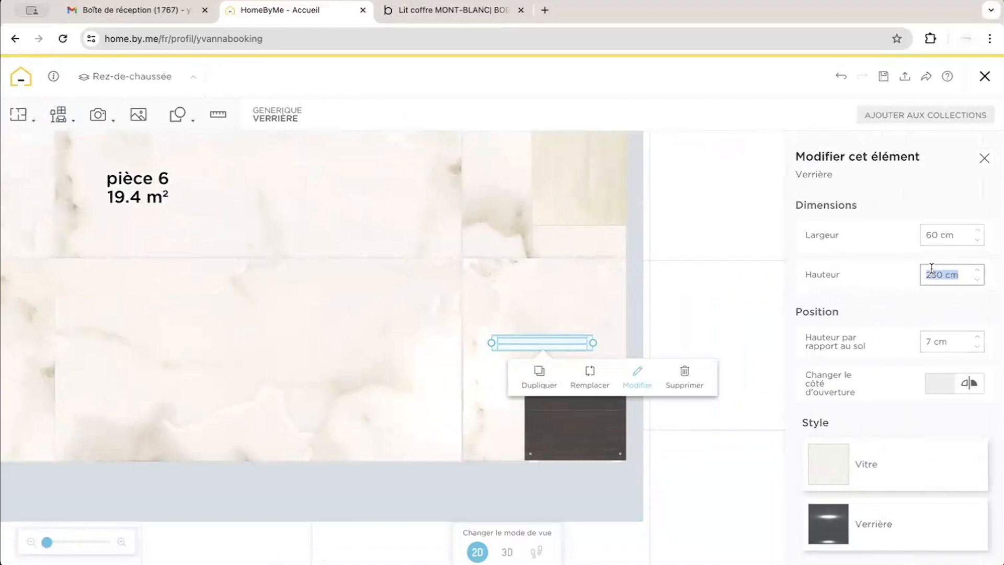
pyautogui.write('2')
# Move the Verrière flush against the front face of the dark column unit
pyautogui.moveTo(693, 314); pyautogui.dragTo(625, 272)
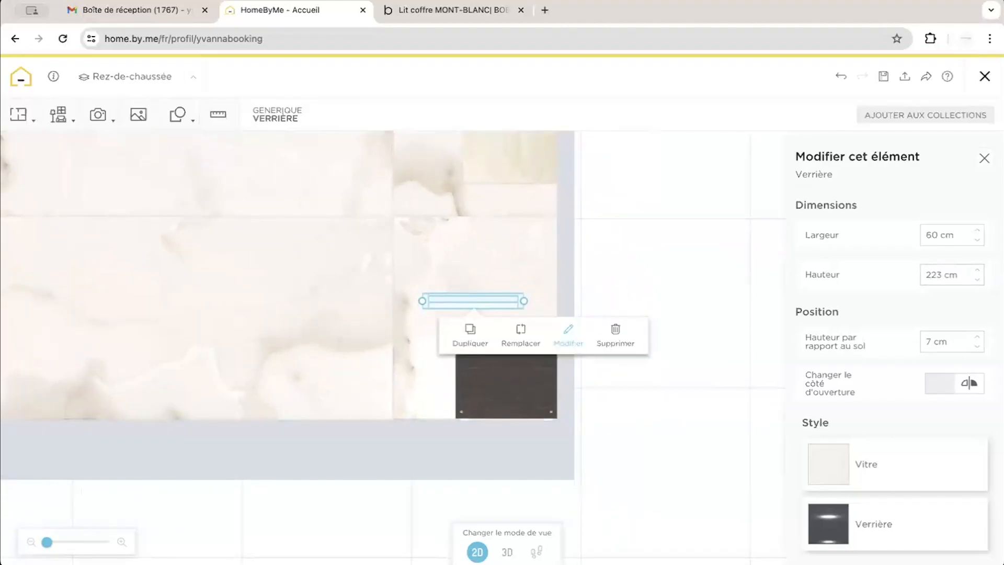
pyautogui.moveTo(46, 542); pyautogui.dragTo(42, 541)
pyautogui.moveTo(379, 266); pyautogui.dragTo(459, 283)
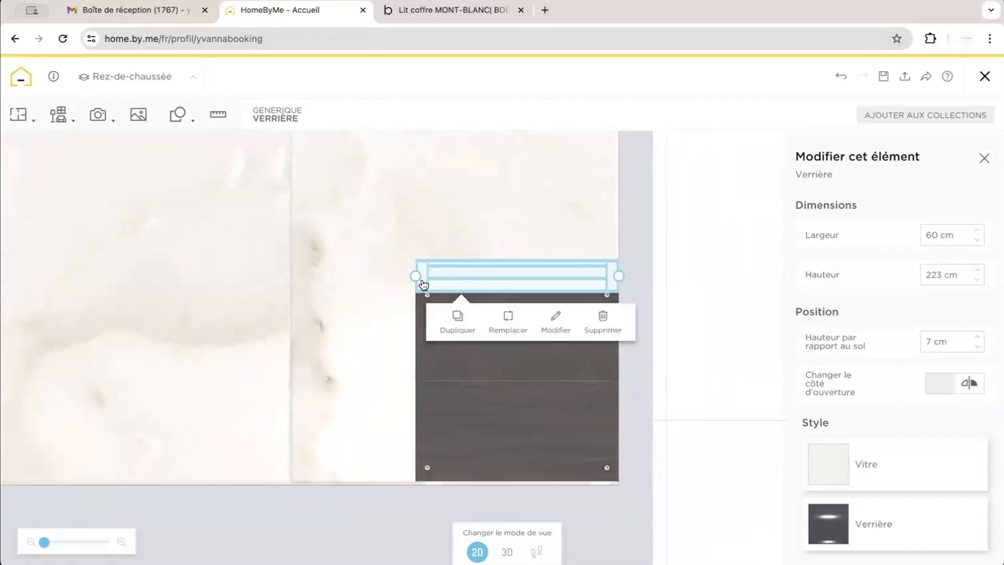
# In the 3D view, give the Verrière's frame a dark wood finish matching the column unit
pyautogui.click(507, 551)
pyautogui.moveTo(581, 228); pyautogui.dragTo(836, 230)
pyautogui.click(497, 381)
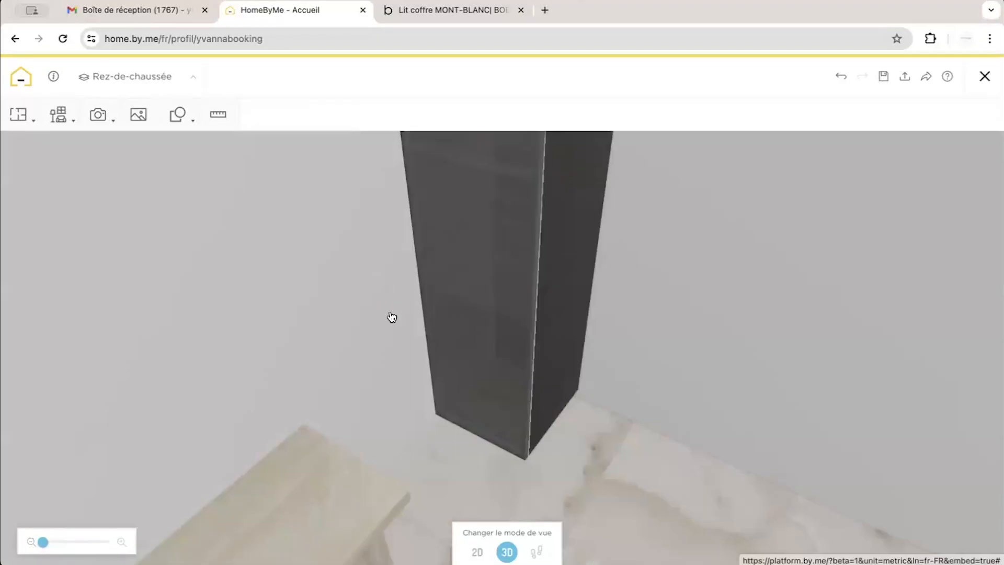
pyautogui.moveTo(302, 265); pyautogui.dragTo(417, 421)
pyautogui.click(516, 428)
pyautogui.click(608, 466)
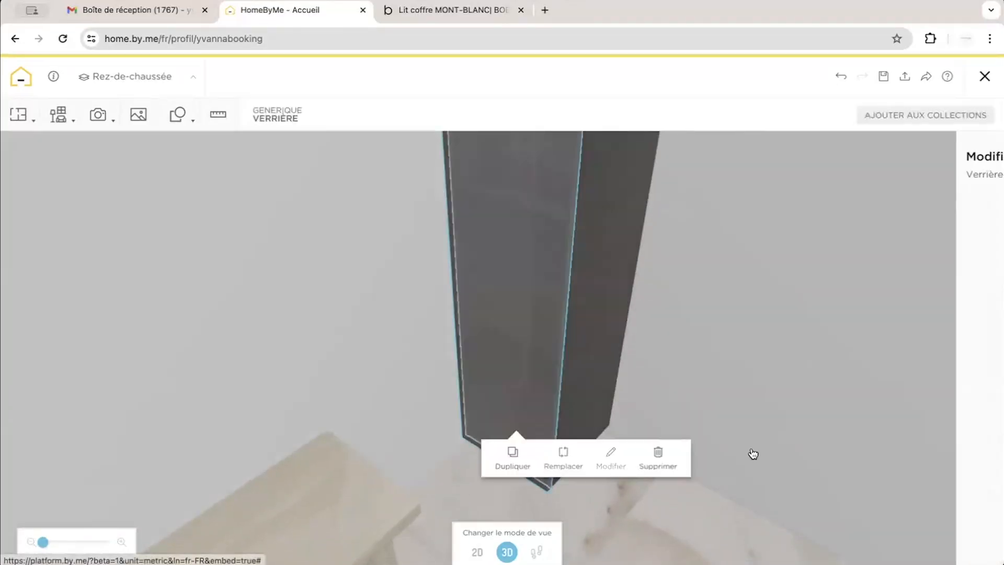
pyautogui.scroll(-1, 838, 479)
pyautogui.click(838, 481)
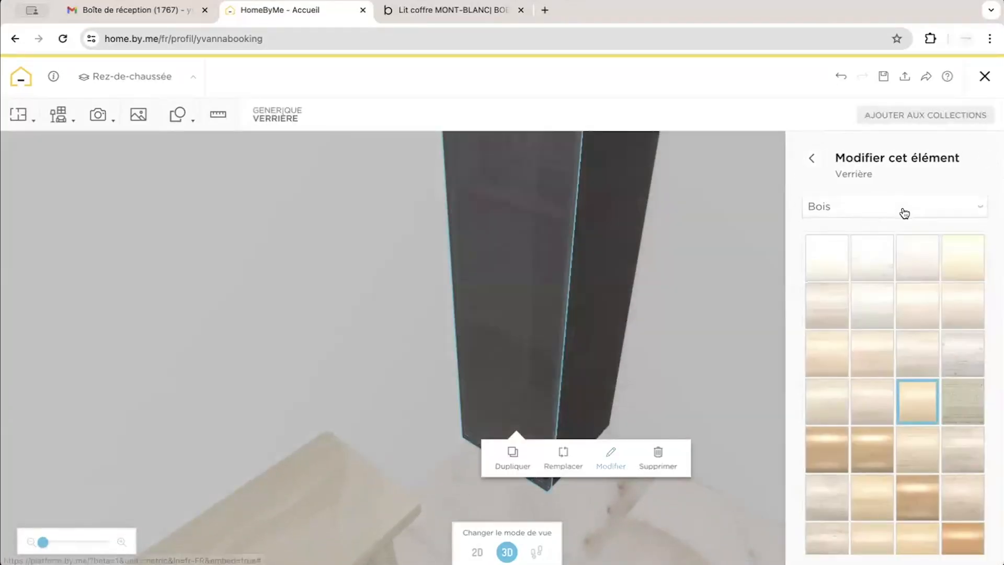
pyautogui.scroll(-10, 904, 215)
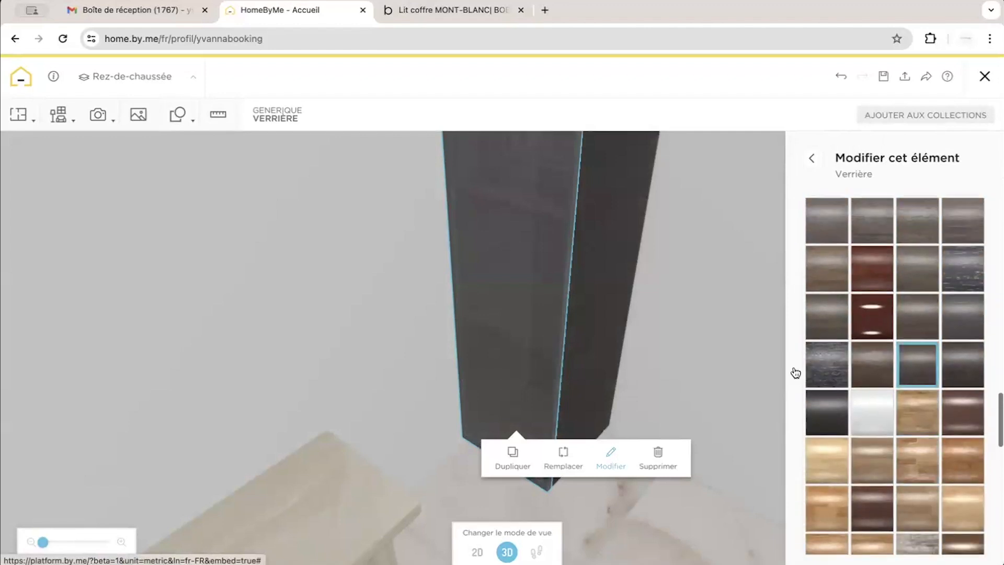
pyautogui.click(750, 370)
pyautogui.moveTo(721, 291); pyautogui.dragTo(690, 274)
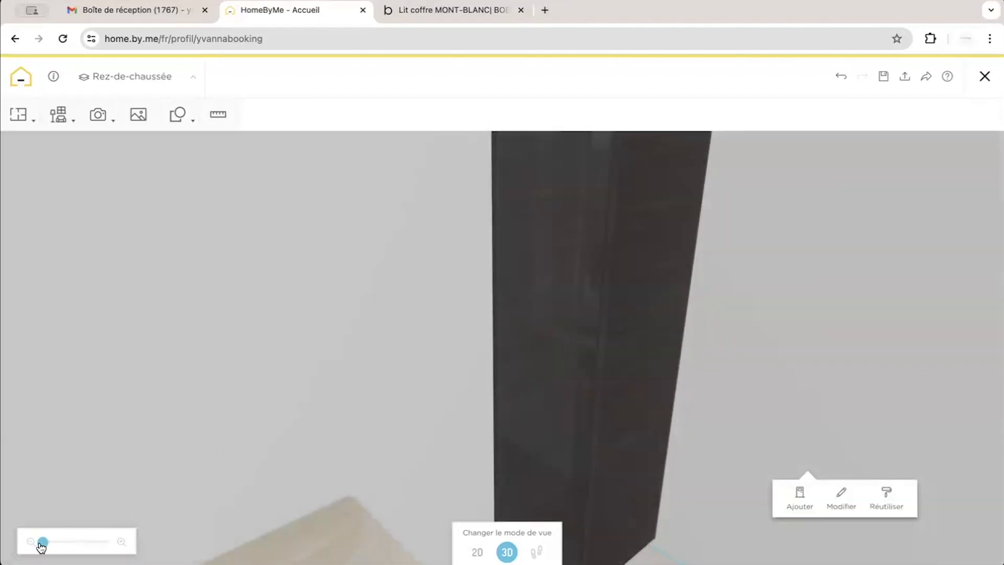
# Add the "Meuble mural à 1 porte" from the MEUBLES collection to the room with the column unit
pyautogui.click(46, 546)
pyautogui.click(58, 114)
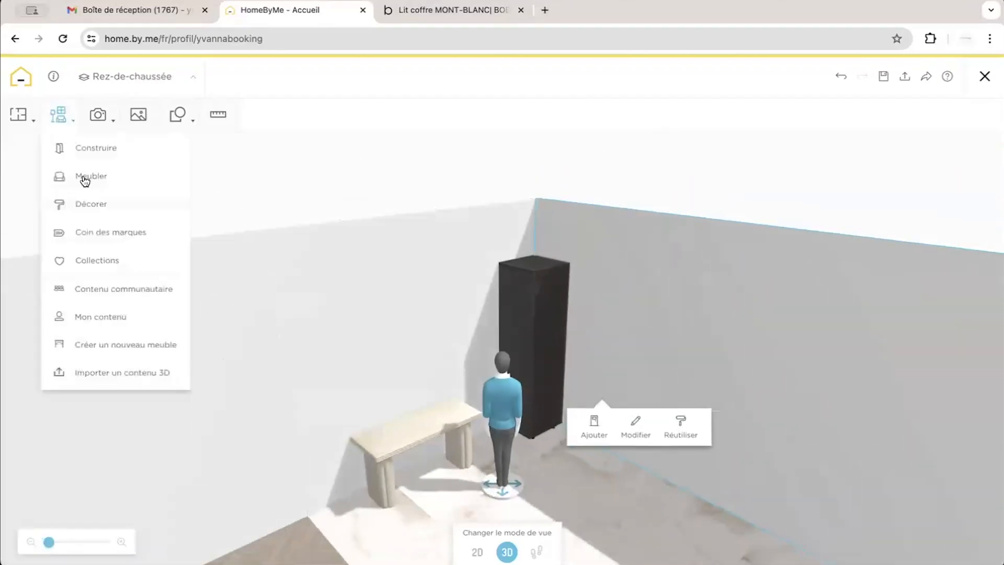
pyautogui.click(99, 261)
pyautogui.click(820, 257)
pyautogui.scroll(-3, 679, 314)
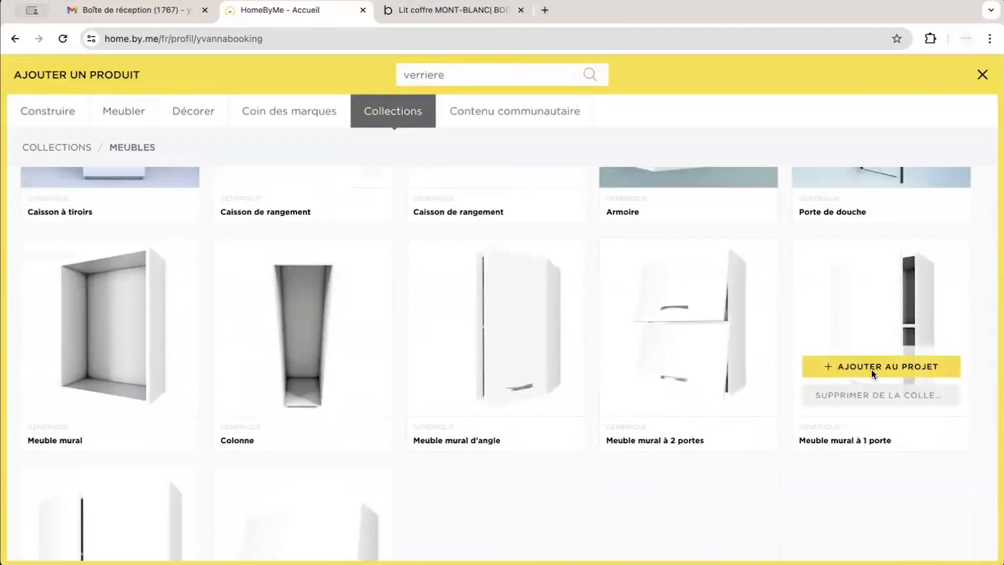
pyautogui.click(871, 368)
# Set the one-door wall cabinet's height to 230 cm and increase its depth
pyautogui.click(775, 509)
pyautogui.click(944, 280)
pyautogui.write('230')
pyautogui.press('Tab')
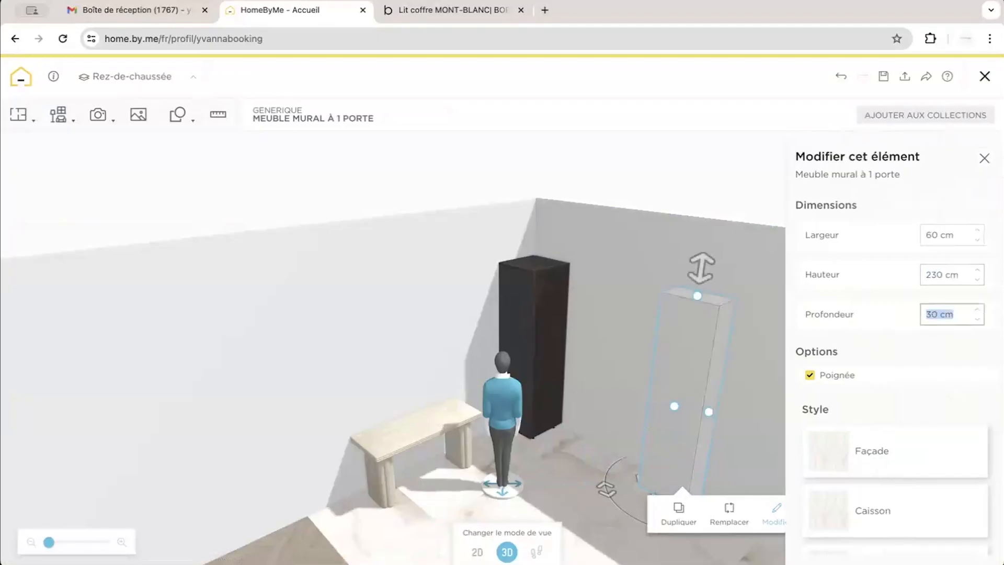
# Change the one-door cabinet's Façade to the first transparent finish in the Verre category
pyautogui.click(847, 450)
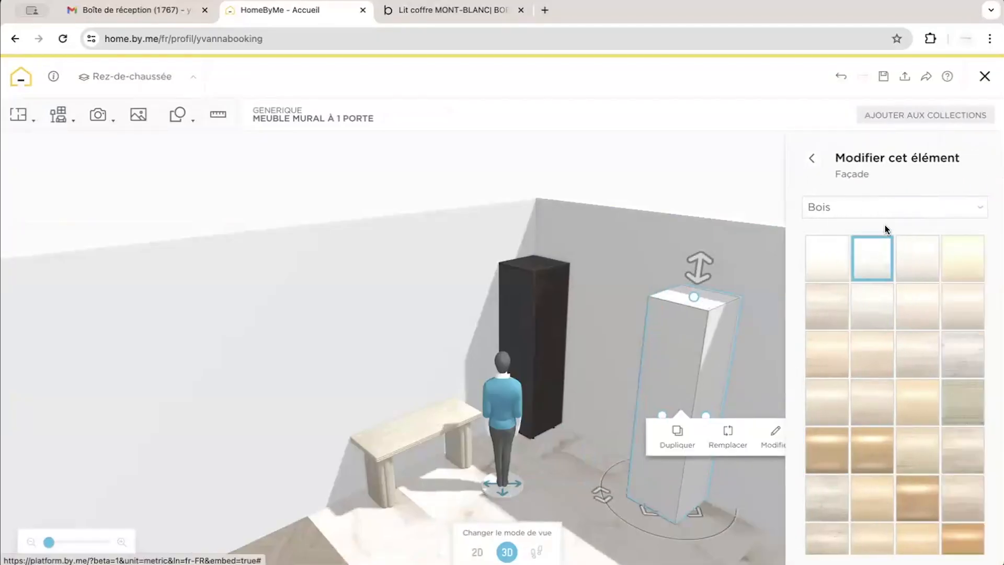
pyautogui.click(883, 208)
pyautogui.click(868, 262)
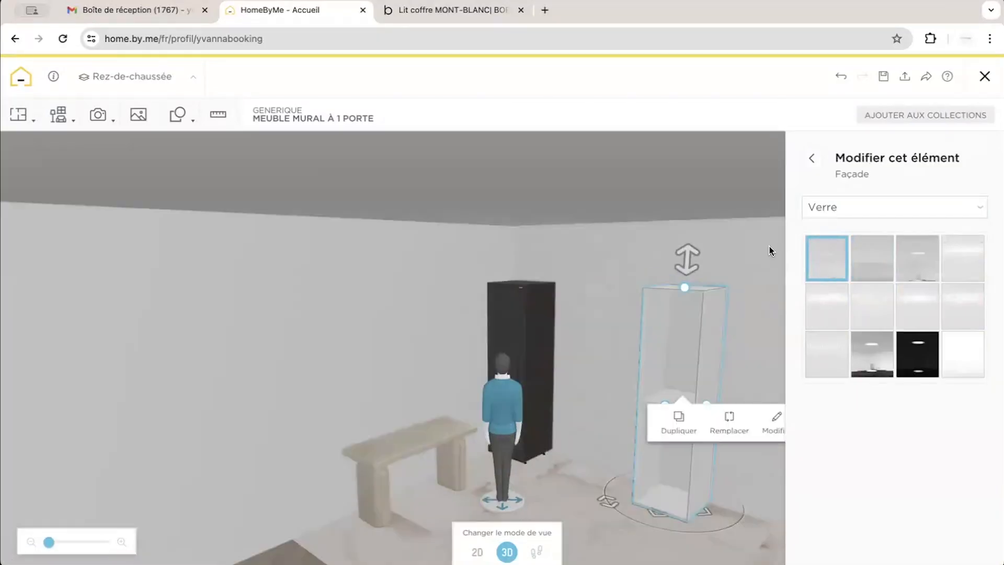
pyautogui.click(770, 246)
# Apply a dark wood finish to the Caisson of the glass-fronted one-door cabinet
pyautogui.click(688, 329)
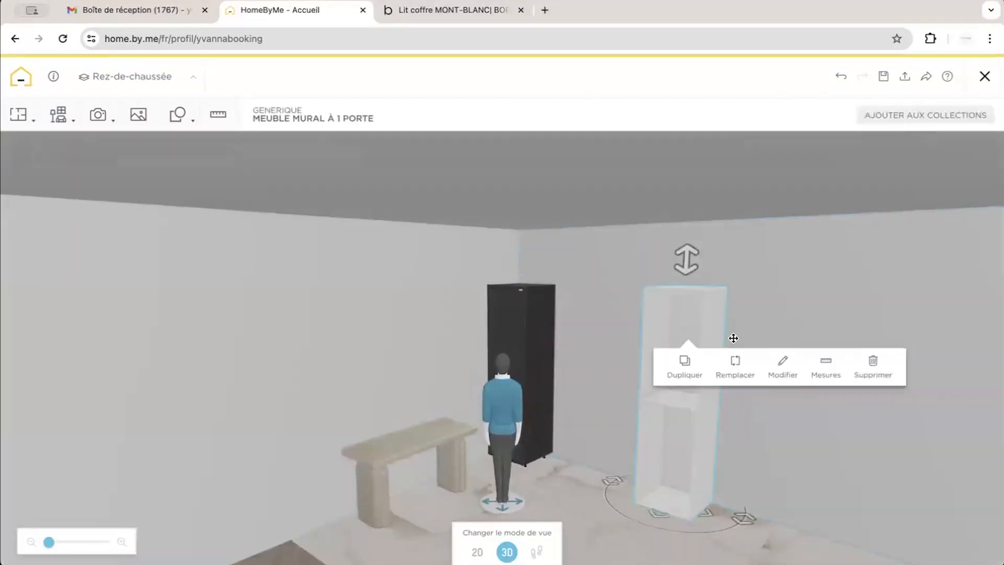
pyautogui.click(783, 366)
pyautogui.click(815, 375)
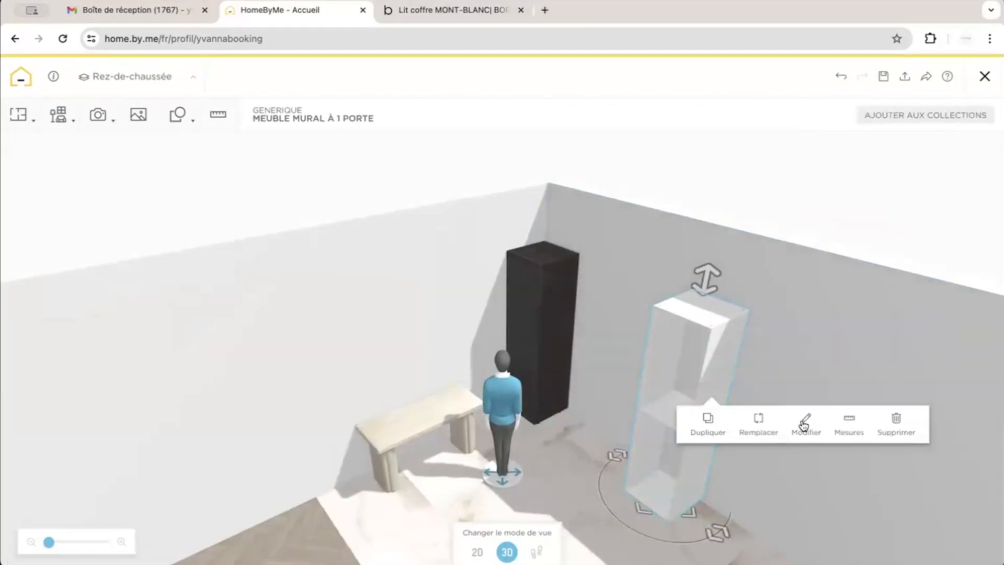
pyautogui.click(828, 526)
pyautogui.scroll(-5, 845, 425)
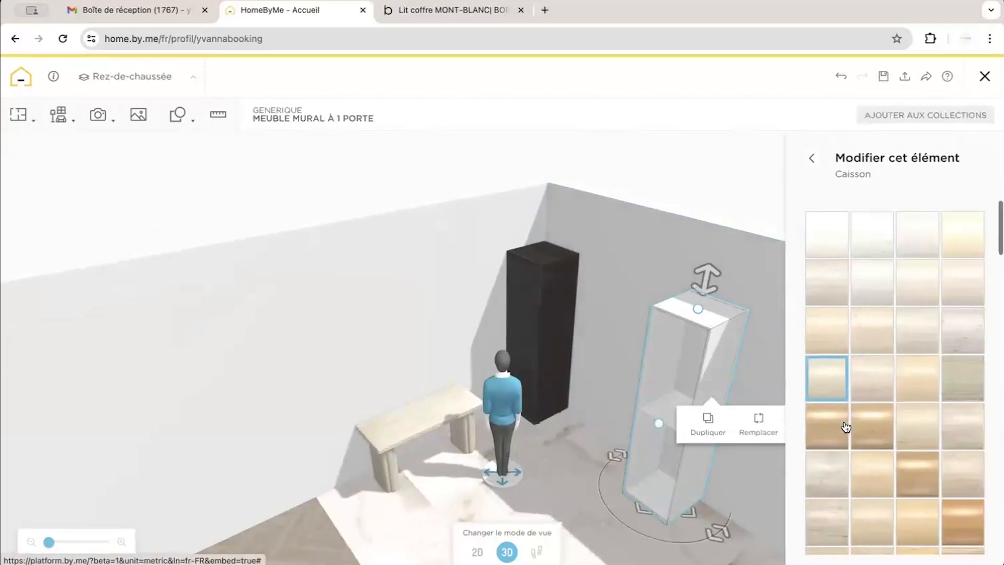
pyautogui.scroll(-6, 846, 425)
pyautogui.scroll(2, 847, 425)
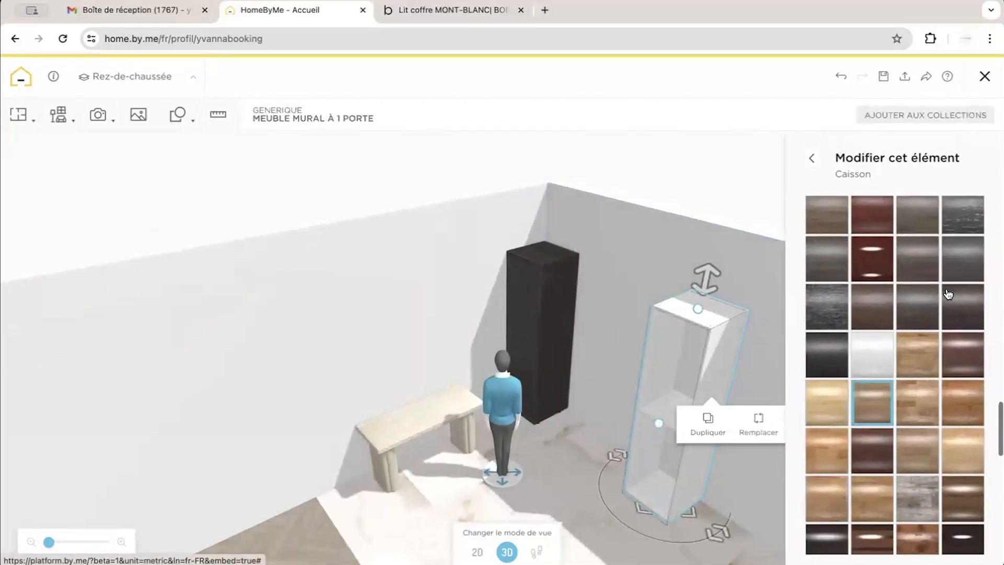
pyautogui.click(910, 313)
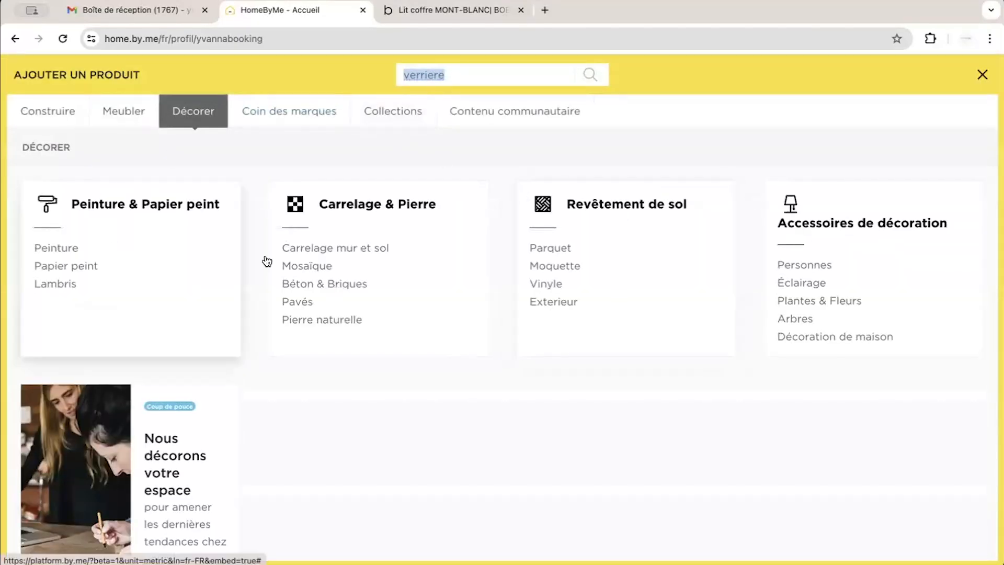
# Add a "Bandeau LED" from the Appliques murales lighting category and place it on the floor between the two dark cabinets
pyautogui.click(792, 283)
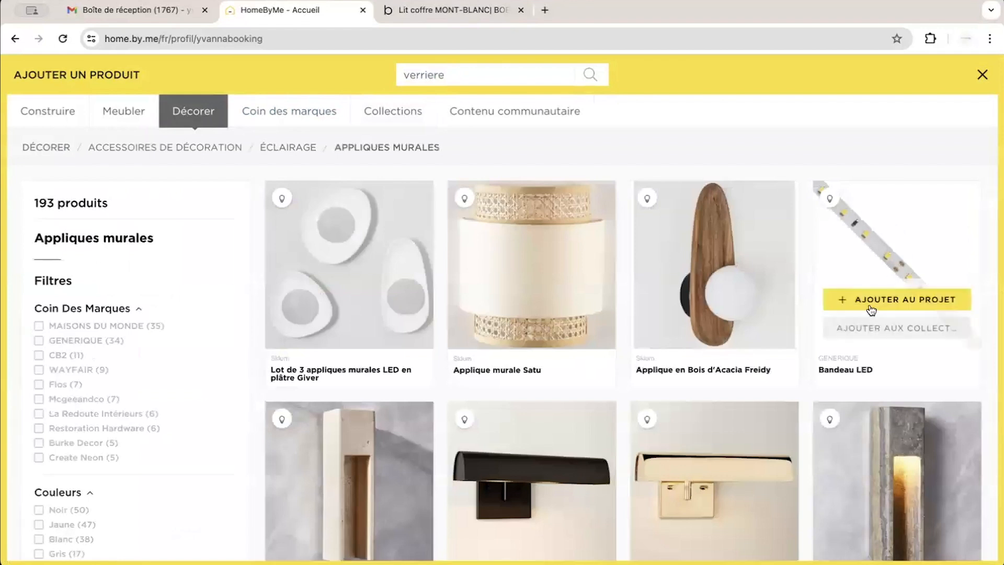
pyautogui.click(869, 304)
pyautogui.click(559, 427)
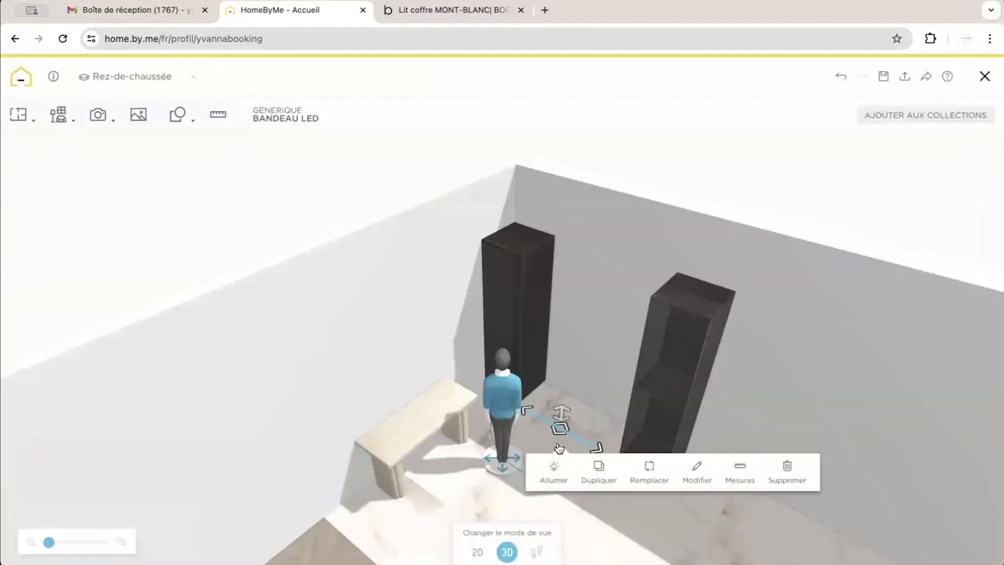
# Set the LED strip's width to 60 cm
pyautogui.click(697, 469)
pyautogui.click(946, 236)
pyautogui.write('6')
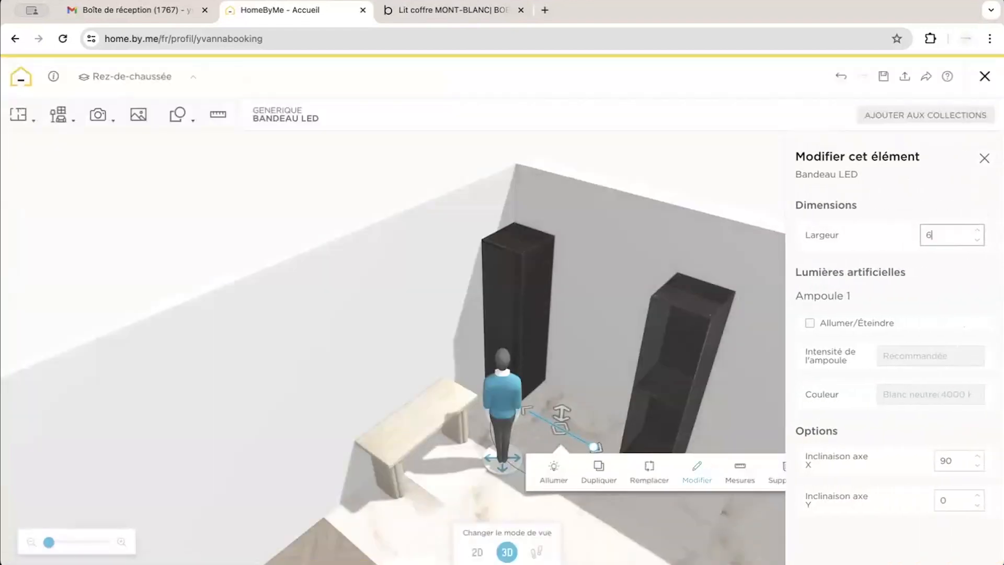
pyautogui.press('Return')
# Raise the LED strip off the floor to just below the tops of the two dark cabinets
pyautogui.moveTo(562, 412); pyautogui.dragTo(622, 230)
pyautogui.moveTo(653, 145); pyautogui.dragTo(542, 274)
pyautogui.moveTo(619, 228); pyautogui.dragTo(531, 421)
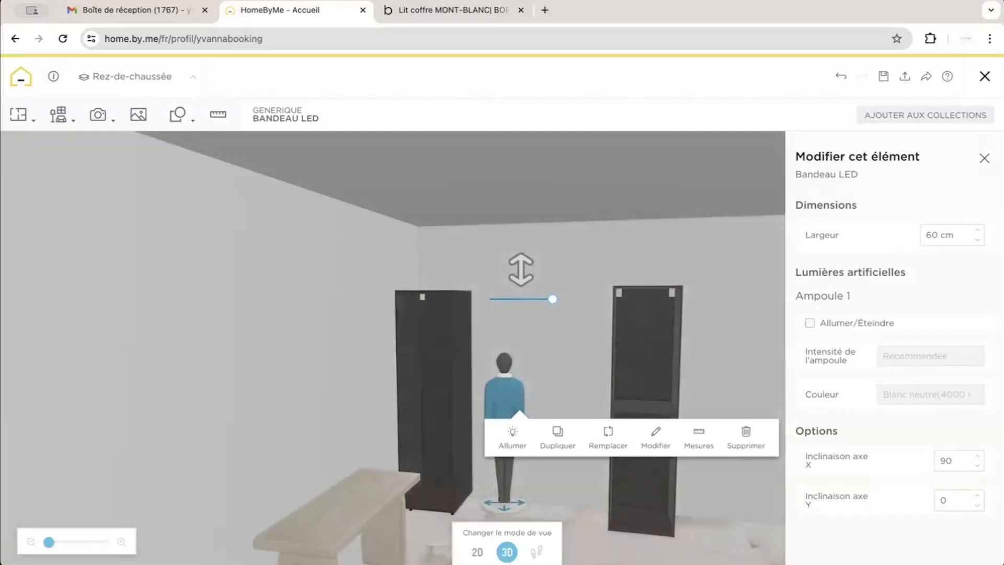
pyautogui.click(477, 551)
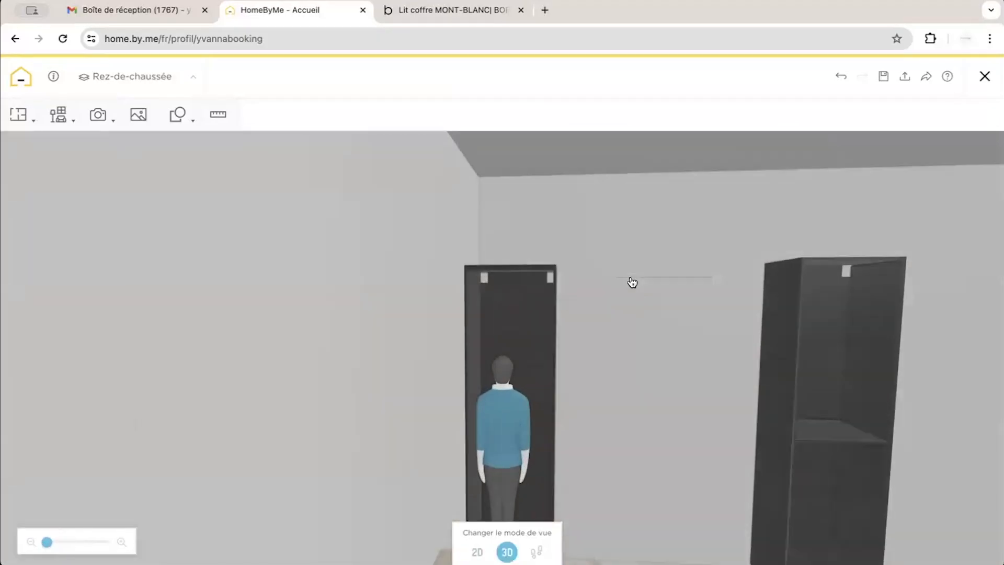
# Move the LED strip from the open floor area into the dark cabinet in the room's corner, at its front edge
pyautogui.click(632, 281)
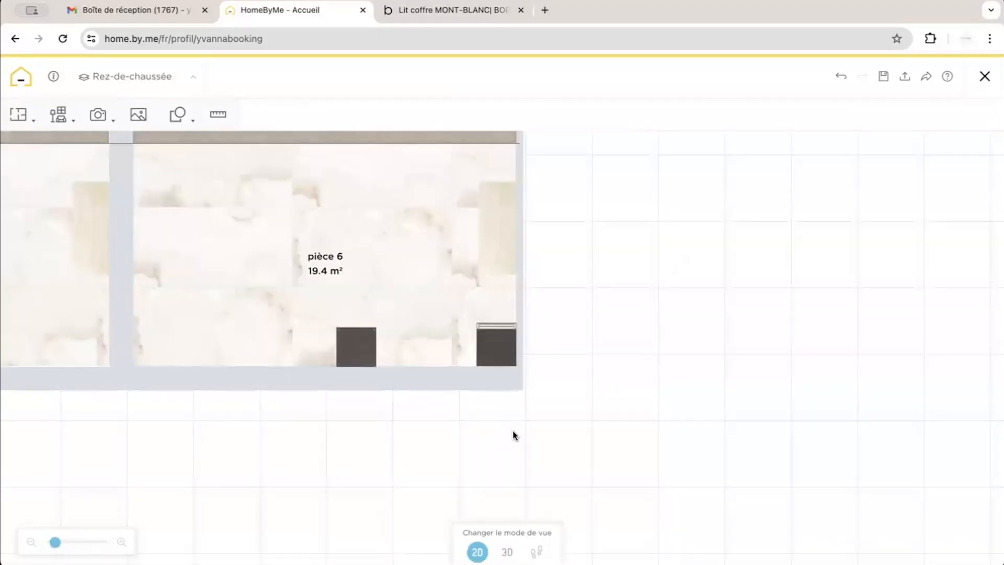
pyautogui.moveTo(54, 542); pyautogui.dragTo(44, 542)
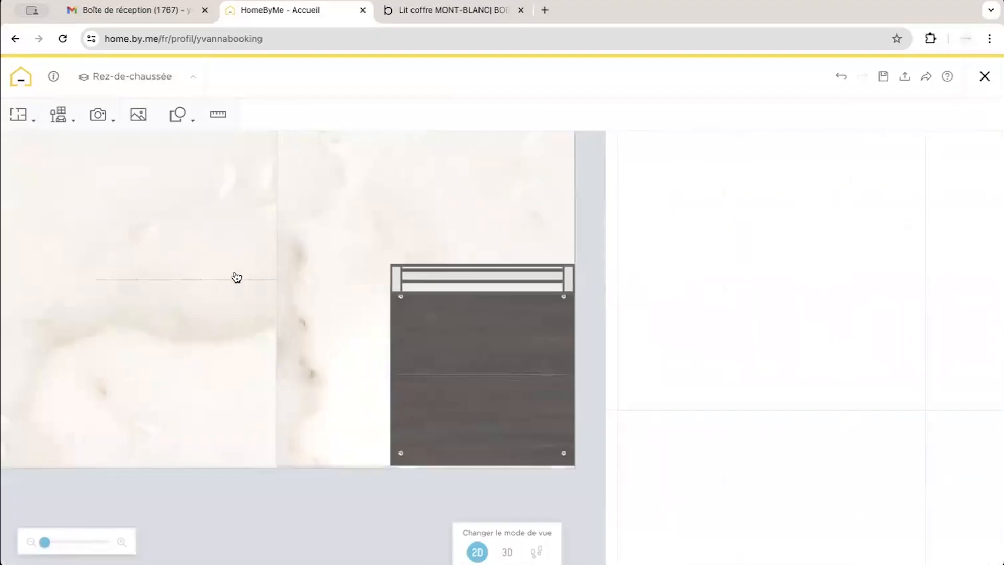
pyautogui.moveTo(210, 277); pyautogui.dragTo(511, 302)
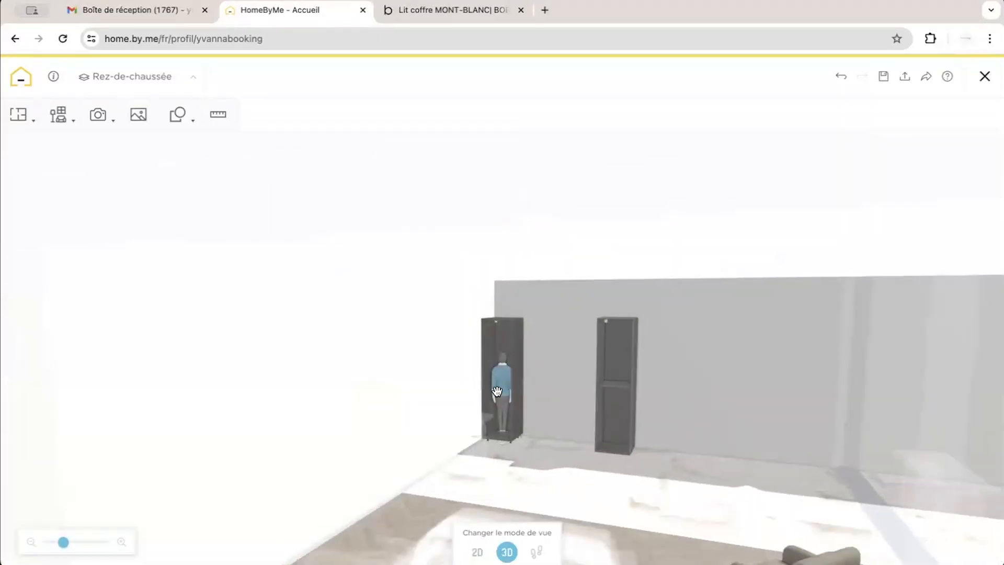
pyautogui.moveTo(496, 391); pyautogui.dragTo(498, 409)
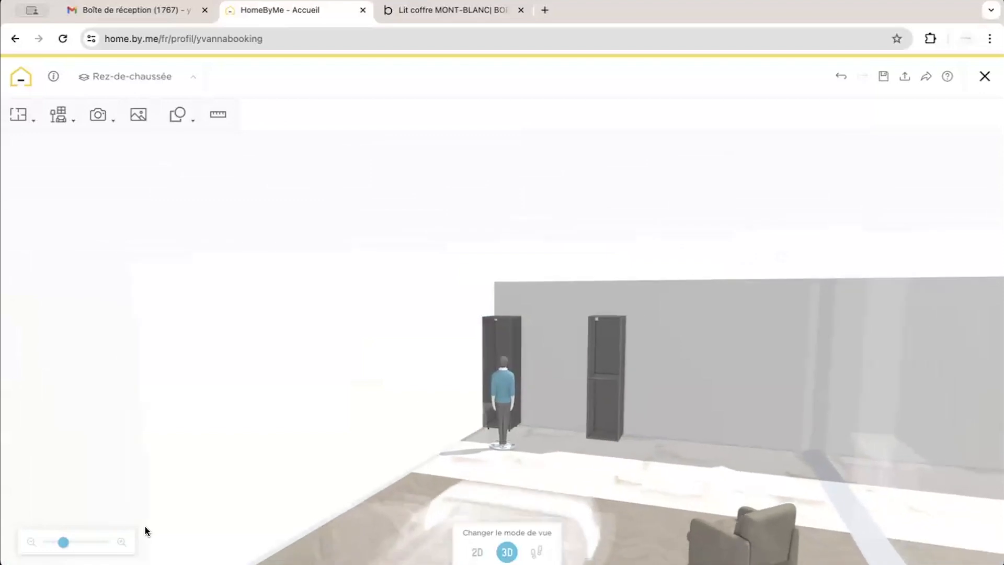
pyautogui.moveTo(62, 542); pyautogui.dragTo(46, 543)
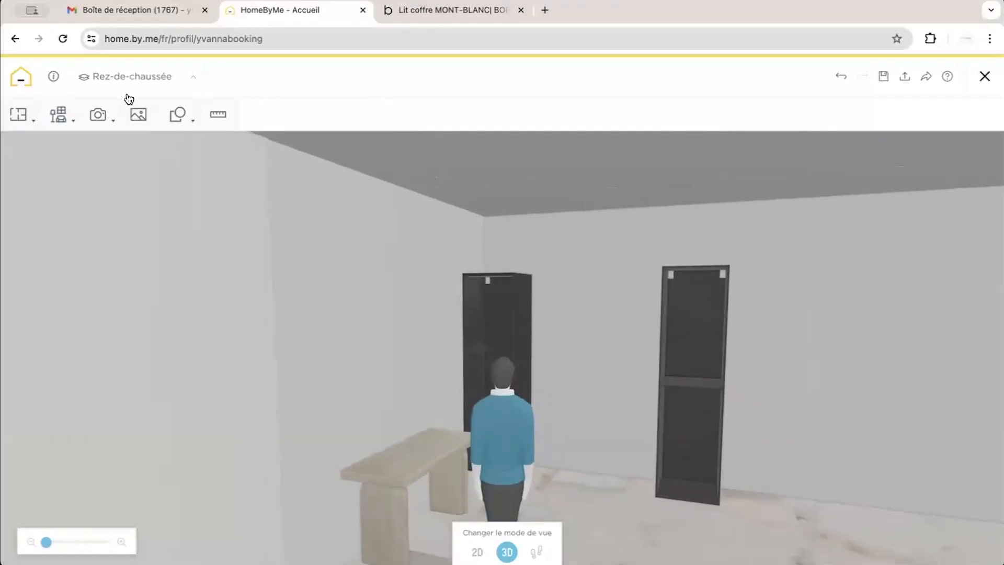
# Start a realistic image of Pièce 6 and frame the camera facing the fronts of both dark cabinets
pyautogui.click(98, 114)
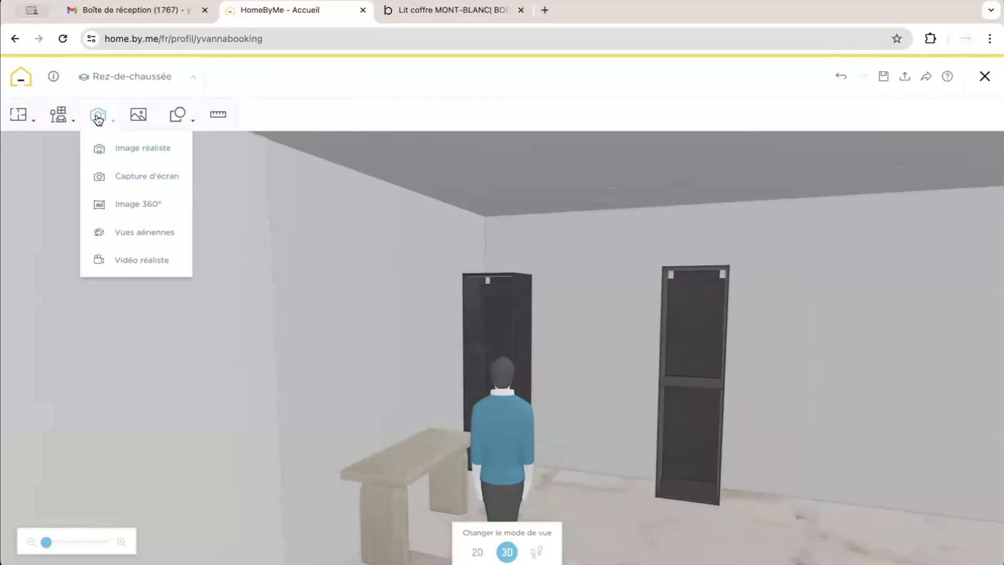
pyautogui.click(131, 151)
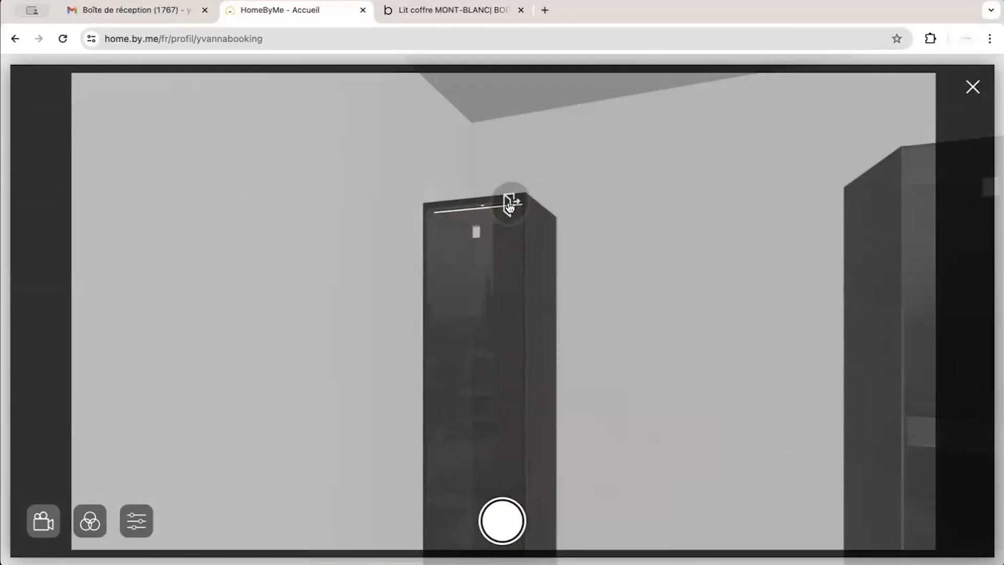
pyautogui.click(43, 520)
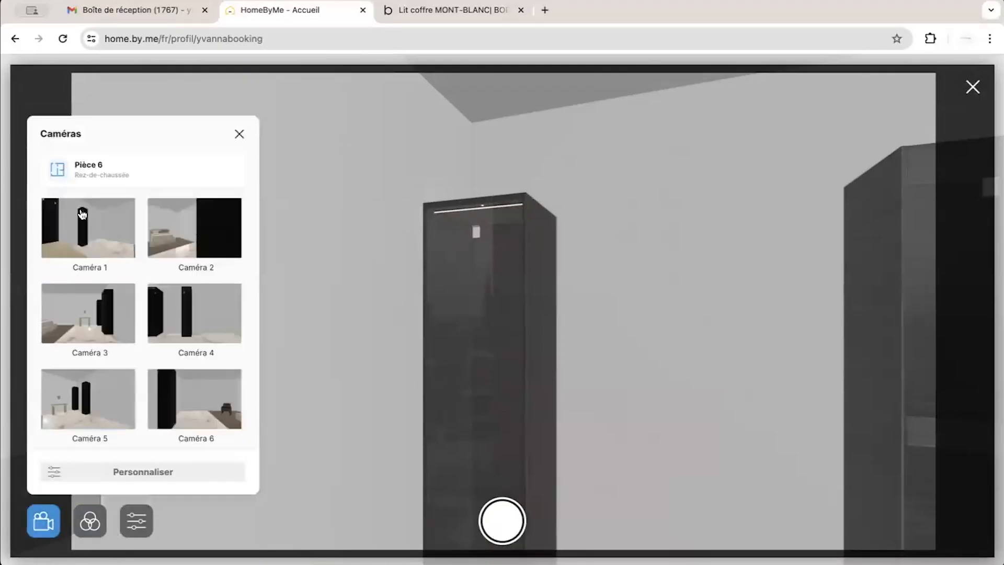
pyautogui.click(79, 406)
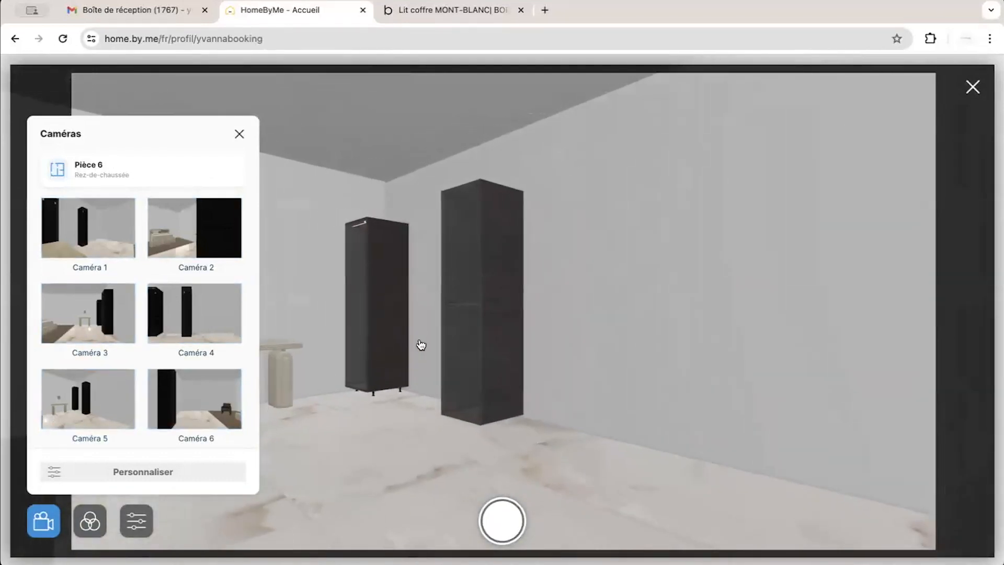
pyautogui.click(420, 345)
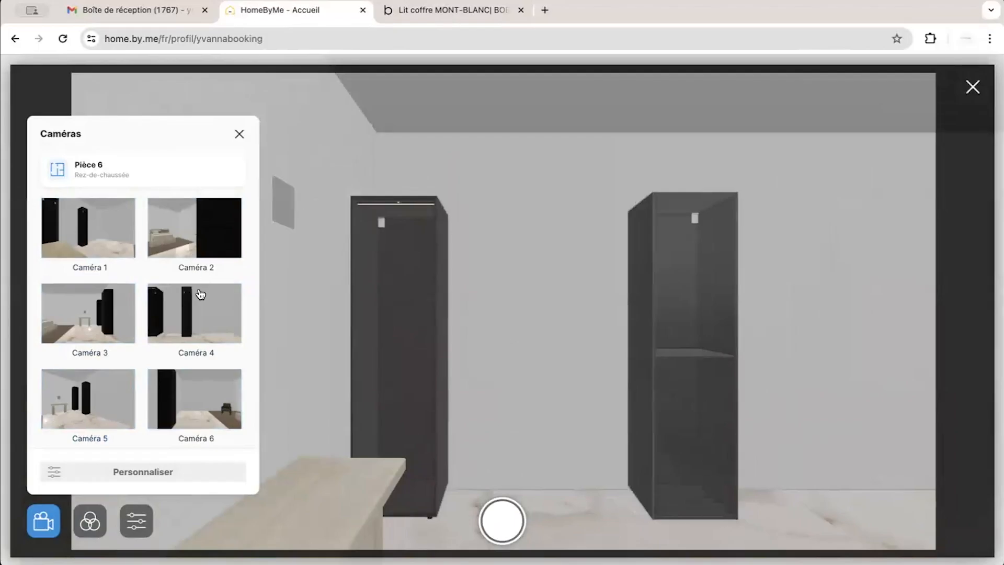
# Request the realistic image of the two cabinets in Définition 4K with the Standard ambience
pyautogui.click(91, 521)
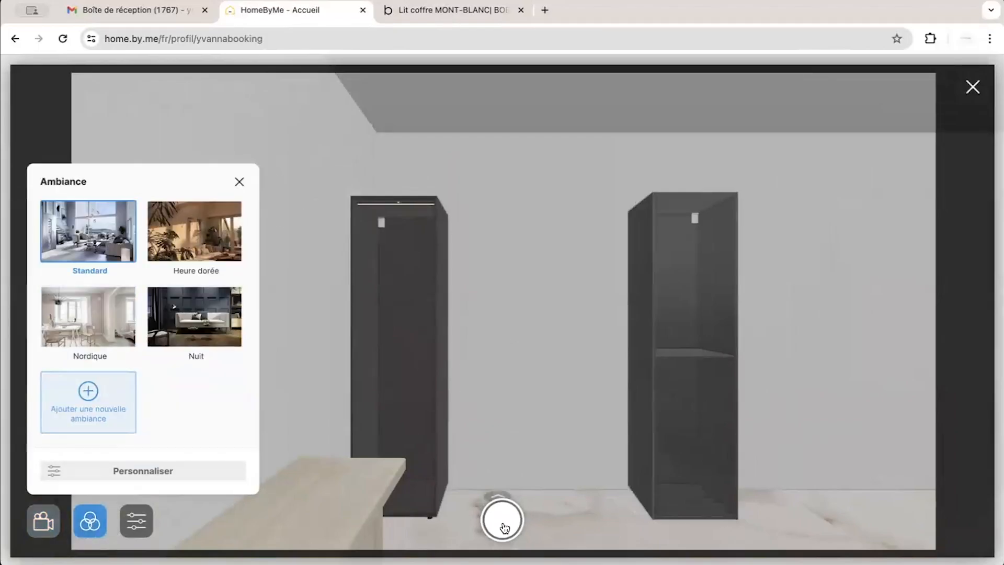
pyautogui.click(503, 522)
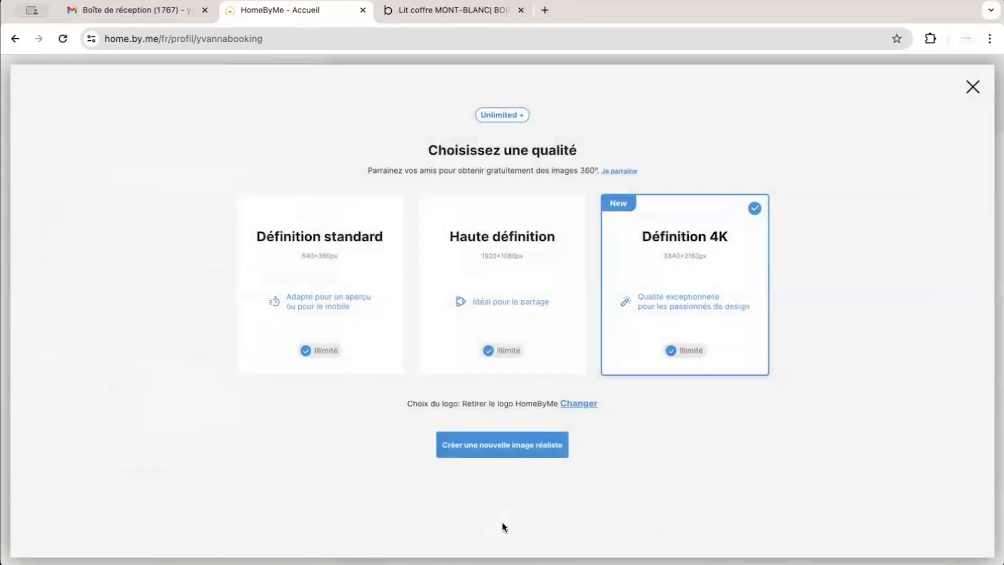
pyautogui.click(972, 87)
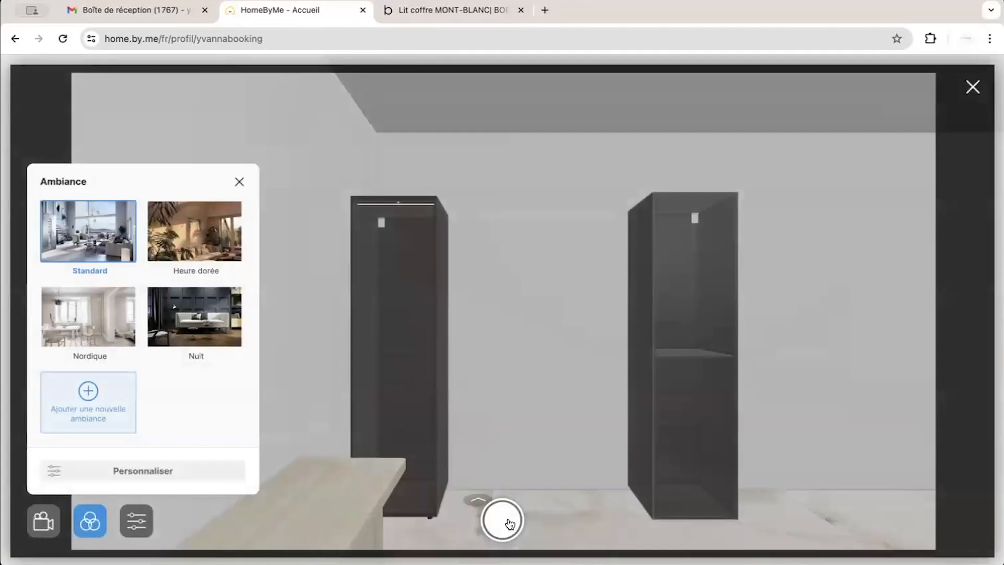
pyautogui.click(510, 522)
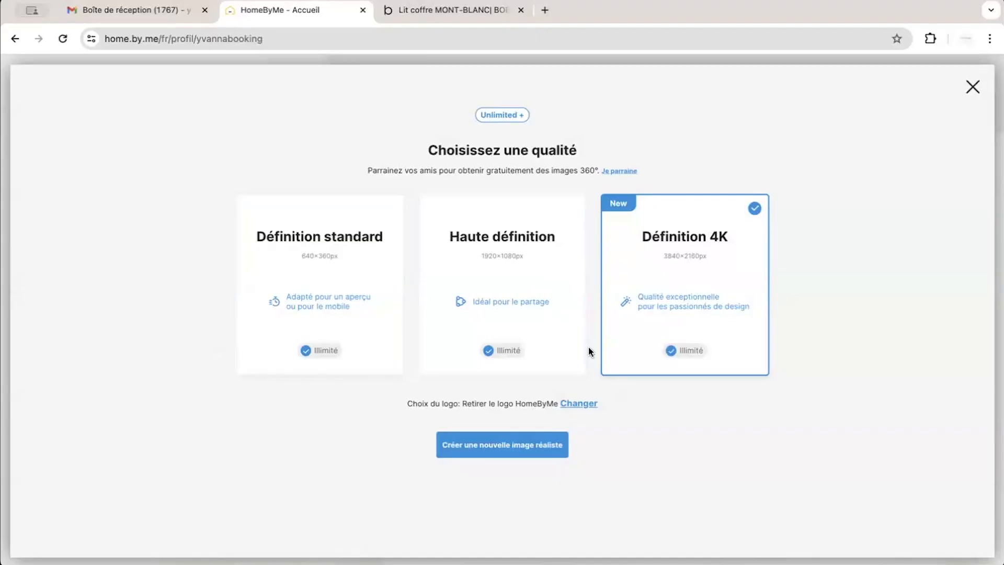
pyautogui.click(497, 446)
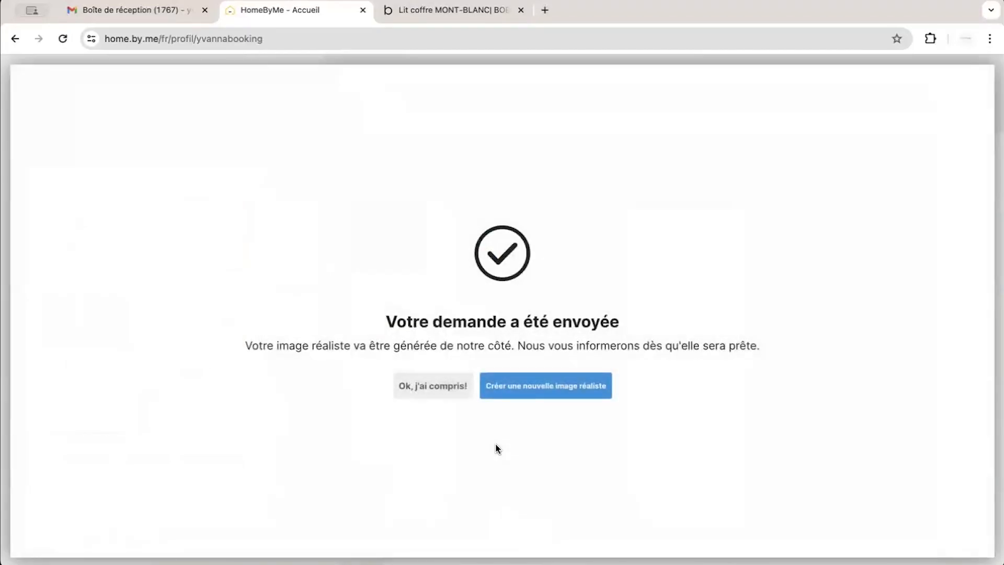
pyautogui.click(432, 386)
# Search the products for "moulure" and place the MD255 Moulure murale on the wall between the bed and the desk
pyautogui.moveTo(508, 358); pyautogui.dragTo(579, 310)
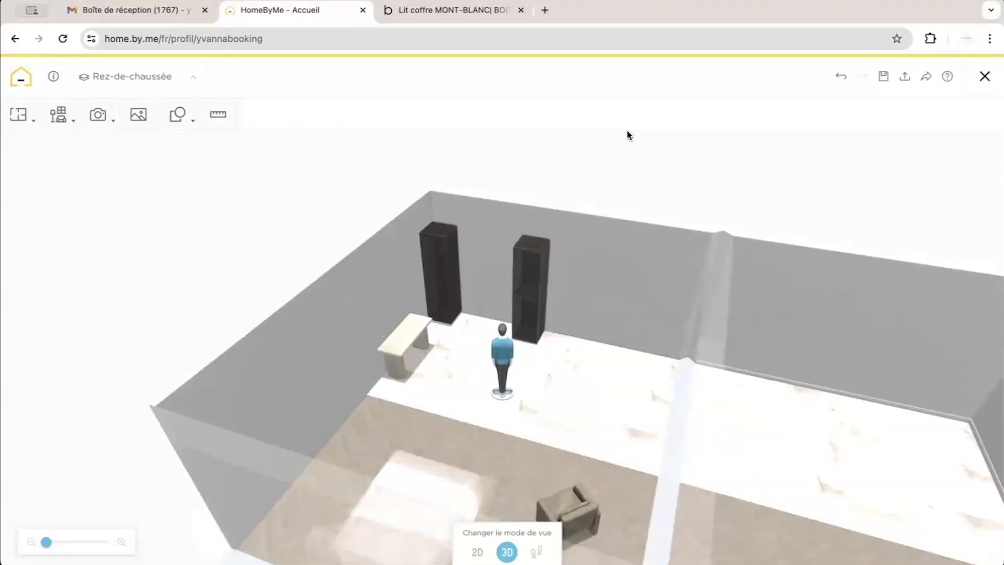
pyautogui.moveTo(627, 130); pyautogui.dragTo(599, 145)
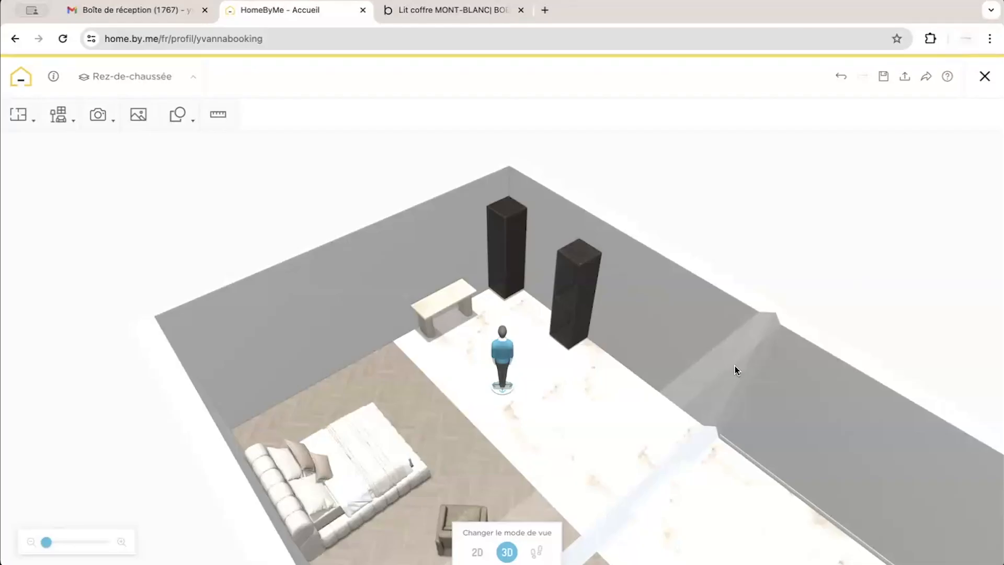
pyautogui.click(310, 307)
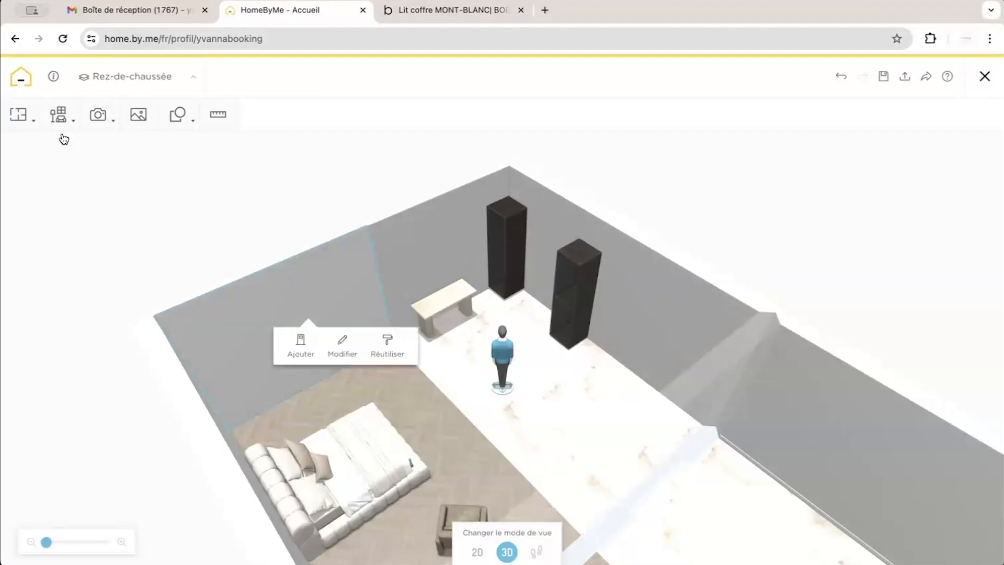
pyautogui.click(60, 115)
pyautogui.click(83, 175)
pyautogui.write('m')
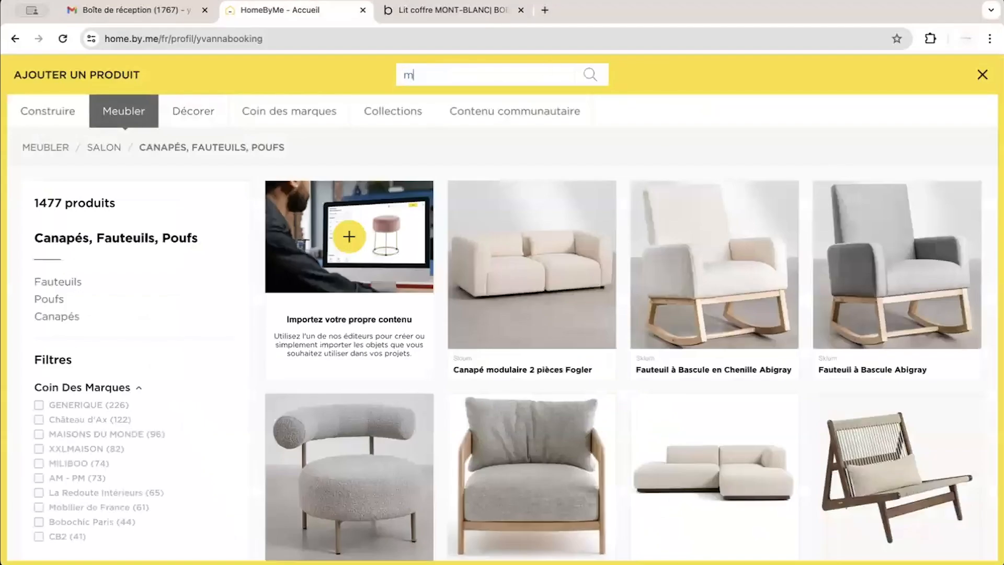
pyautogui.write('oulure')
pyautogui.press('Return')
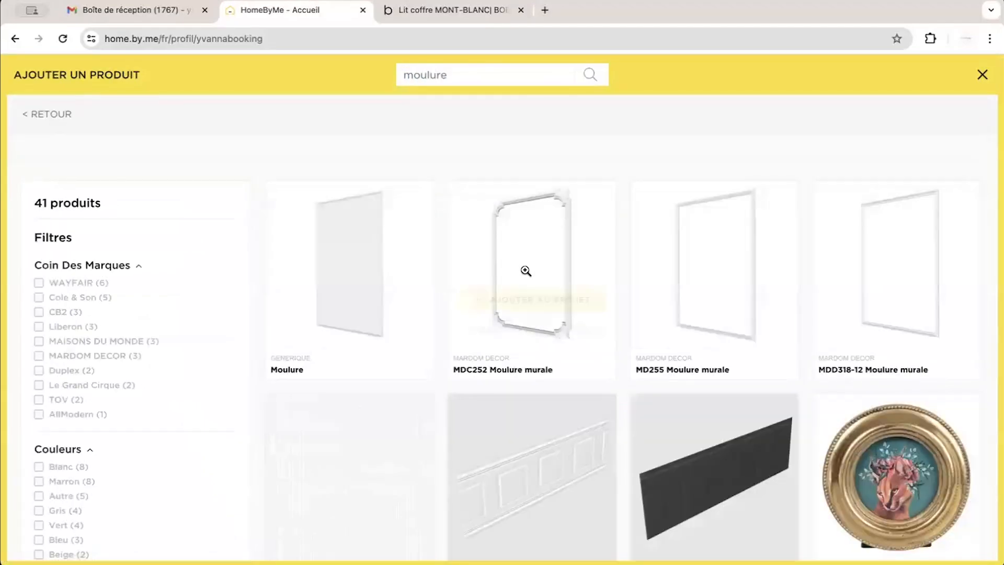
pyautogui.click(695, 303)
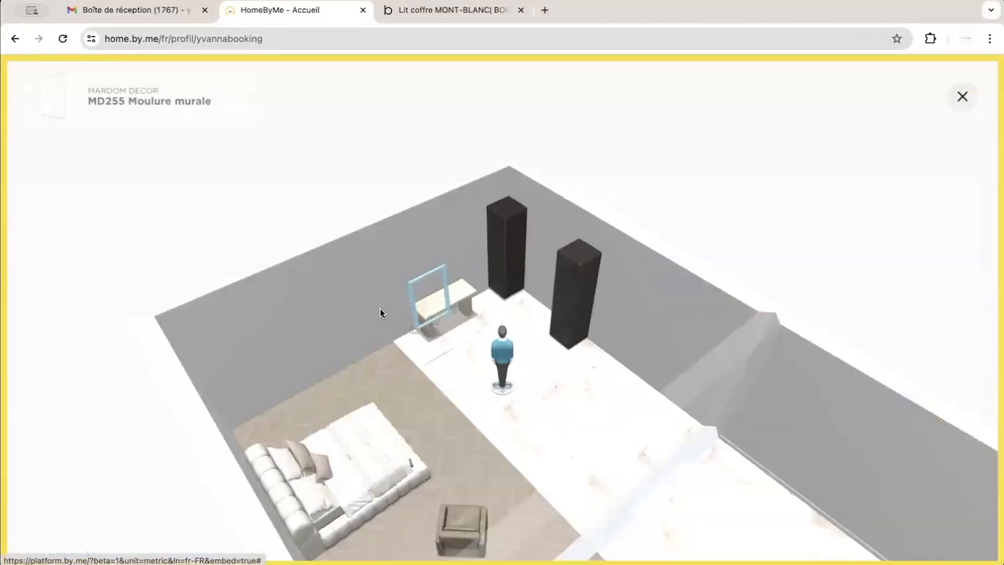
pyautogui.click(381, 312)
pyautogui.click(504, 352)
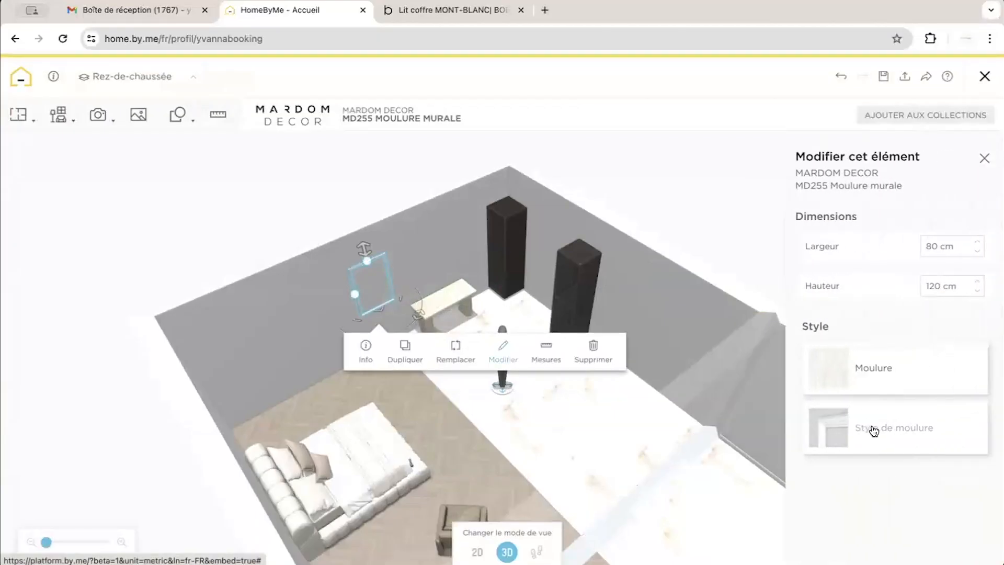
# Add a Cimaise to the wall beside the bed and shift the MD255 wall moulding along that wall towards the bed
pyautogui.click(277, 309)
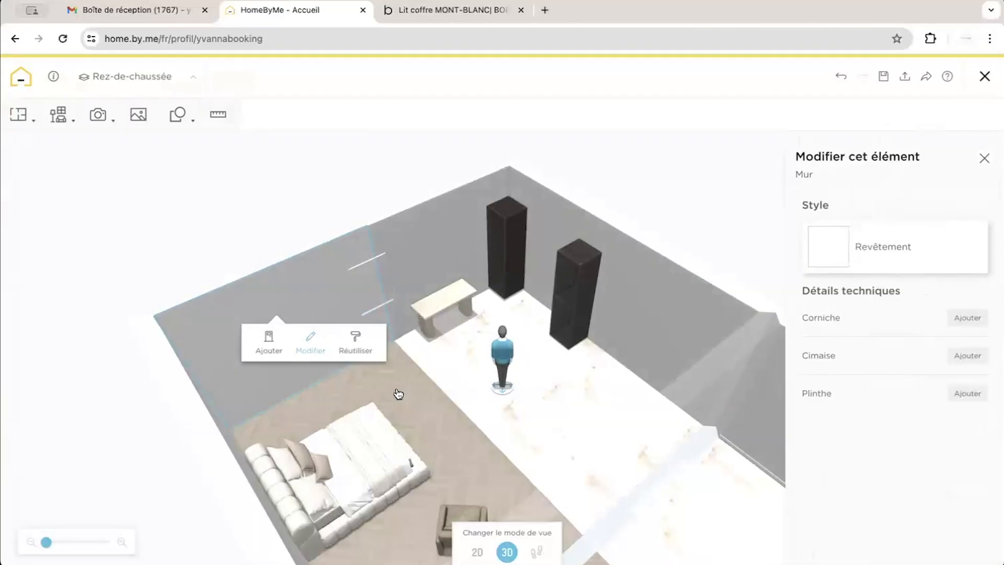
pyautogui.click(960, 365)
pyautogui.moveTo(329, 328); pyautogui.dragTo(345, 431)
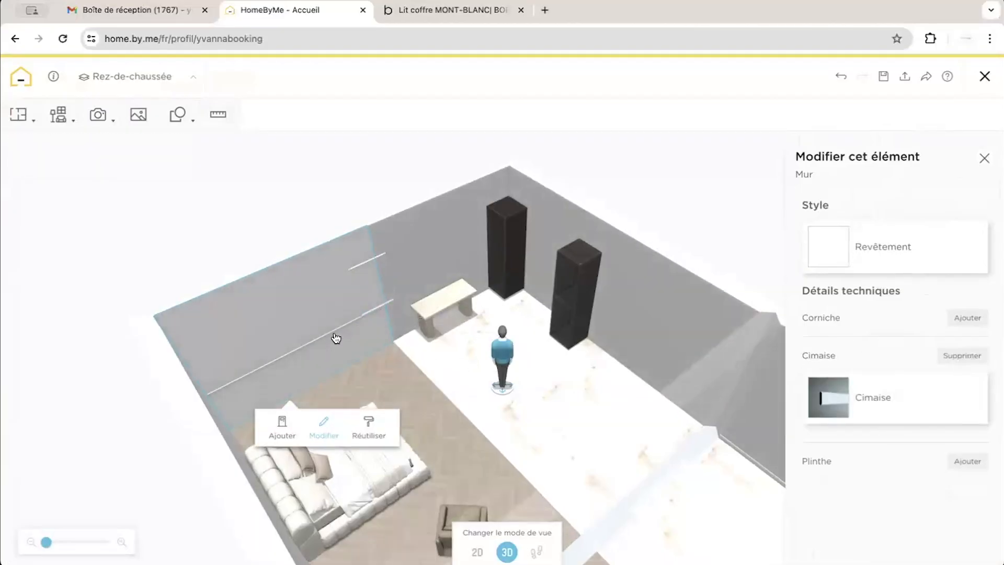
pyautogui.click(355, 295)
pyautogui.moveTo(354, 295); pyautogui.dragTo(285, 320)
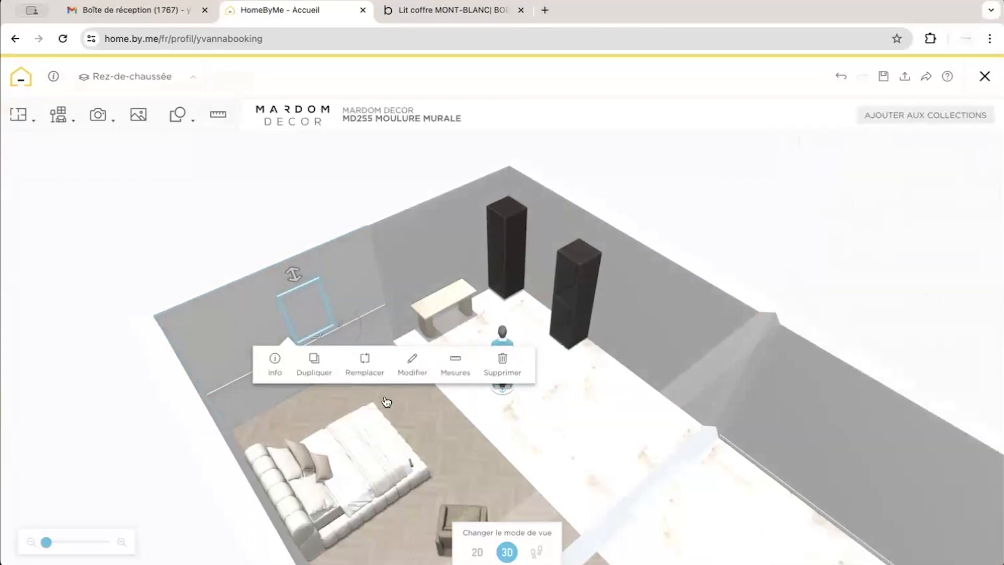
# Add a Cimaise to the long wall behind the two dark cabinets
pyautogui.click(632, 335)
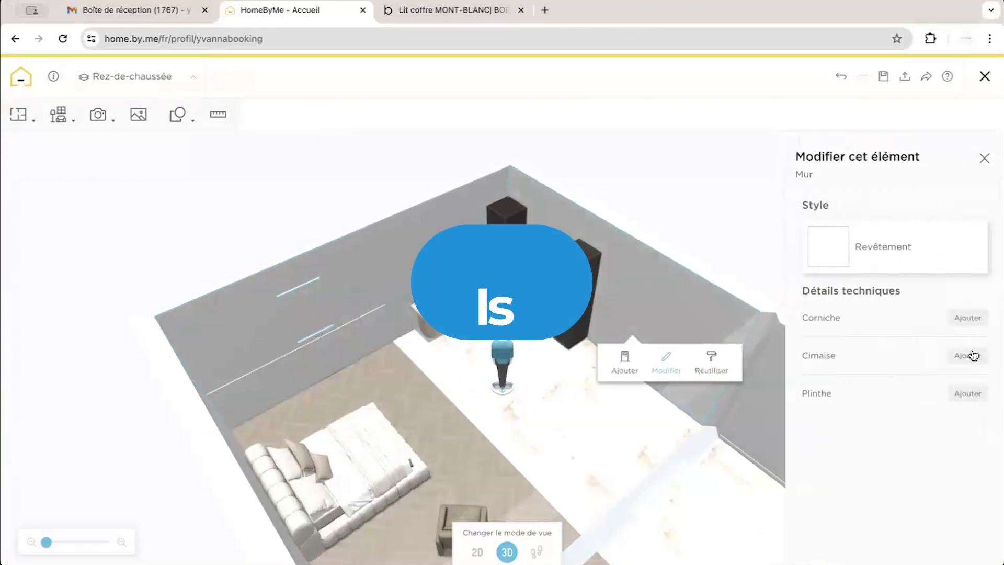
pyautogui.click(972, 356)
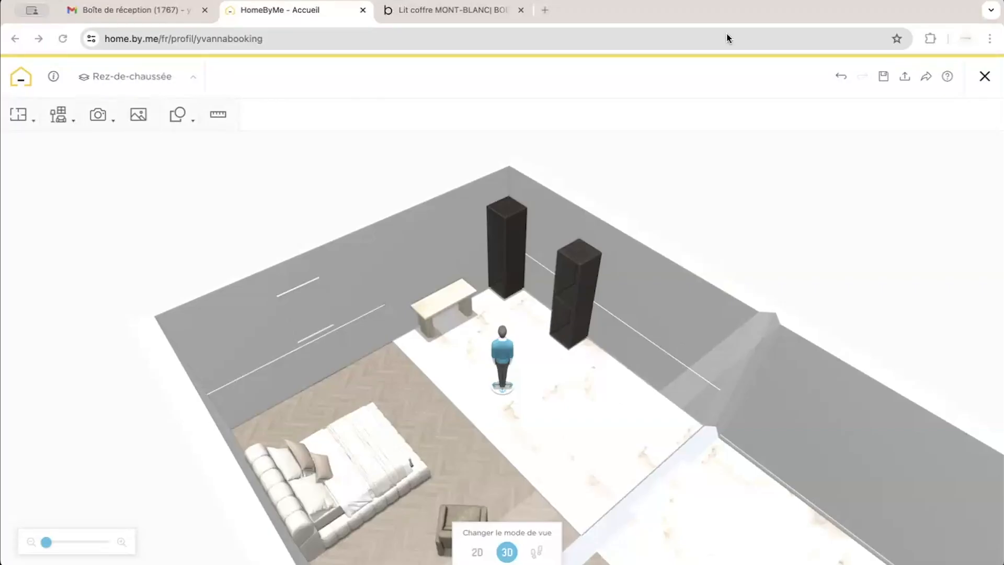
# Open the HomeByMe project list in a new browser tab and show the media of "Maison Romainville 2 - V2 cuisine + V1 sdb"
pyautogui.click(542, 11)
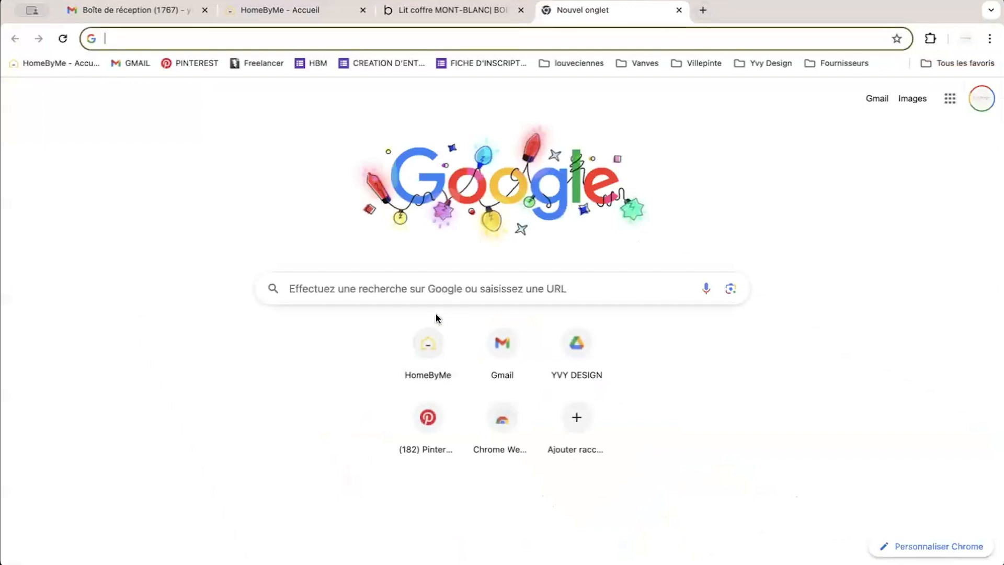
pyautogui.click(428, 345)
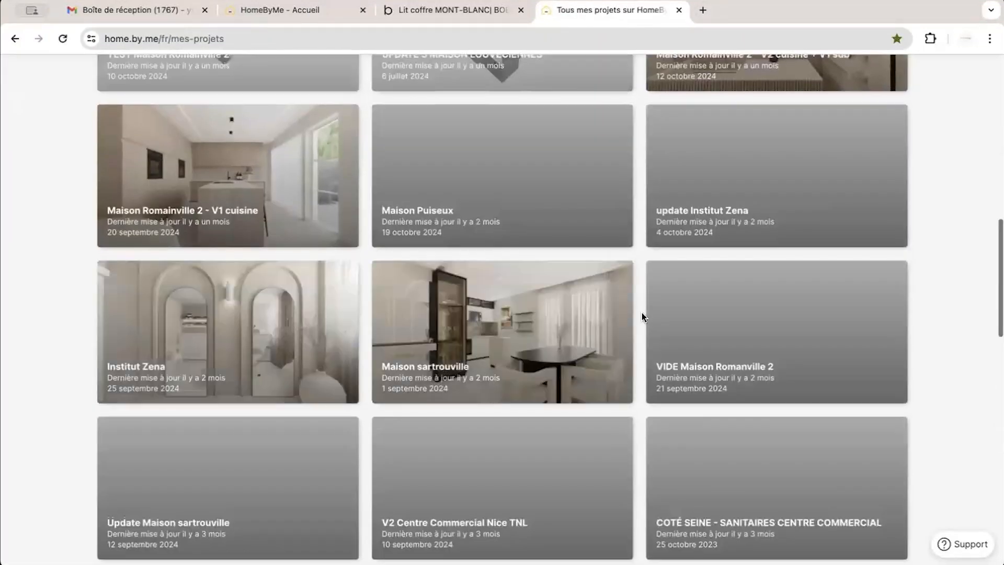
pyautogui.scroll(4, 641, 312)
pyautogui.moveTo(773, 215)
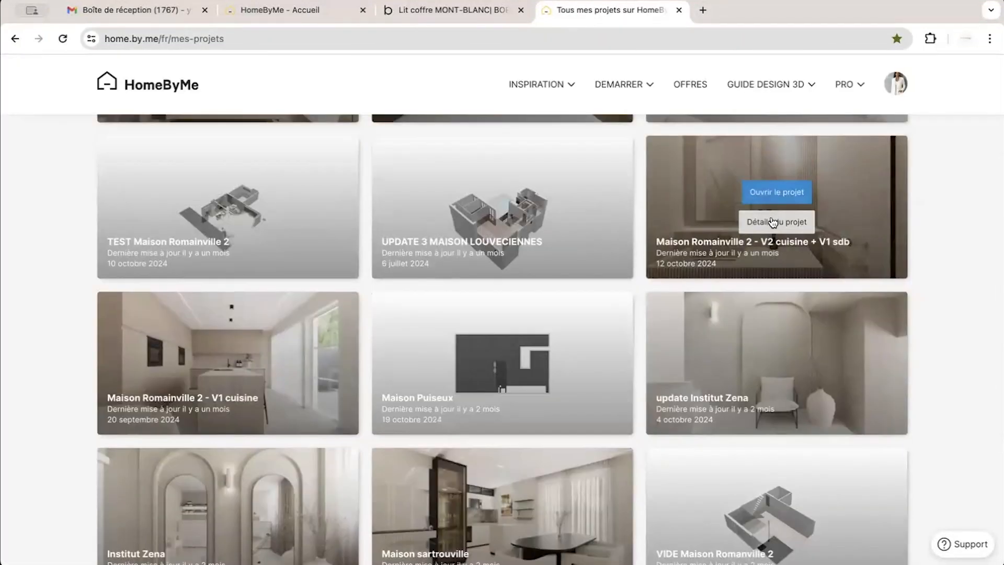
pyautogui.click(773, 220)
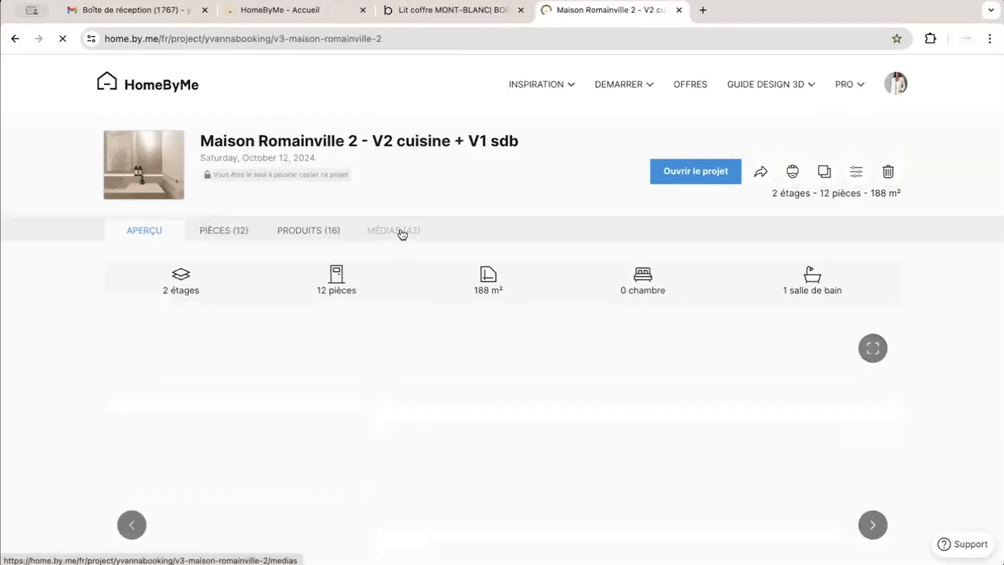
pyautogui.click(402, 231)
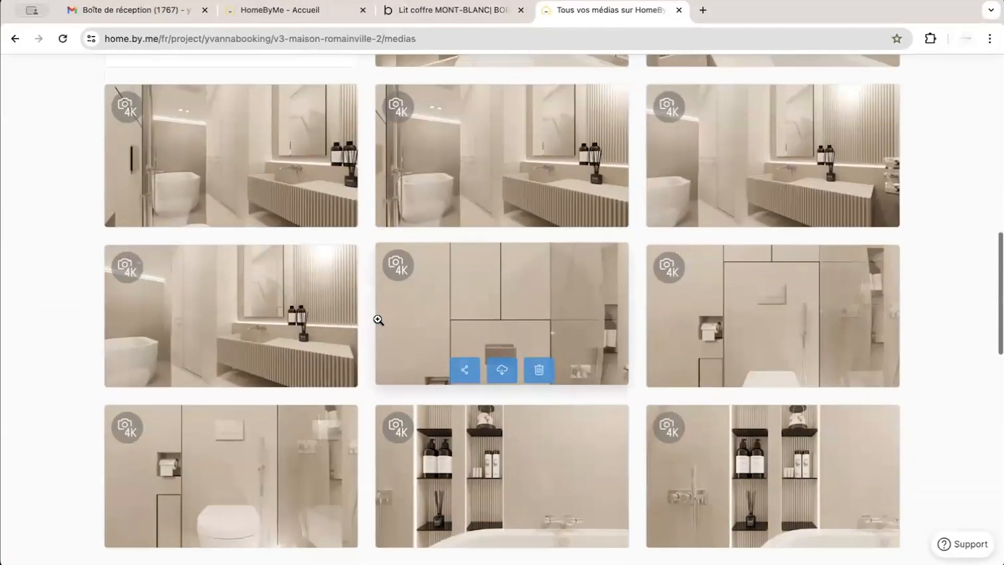
# Enlarge a bathroom render from the project's media and browse through the following realistic images
pyautogui.scroll(2, 353, 370)
pyautogui.click(486, 295)
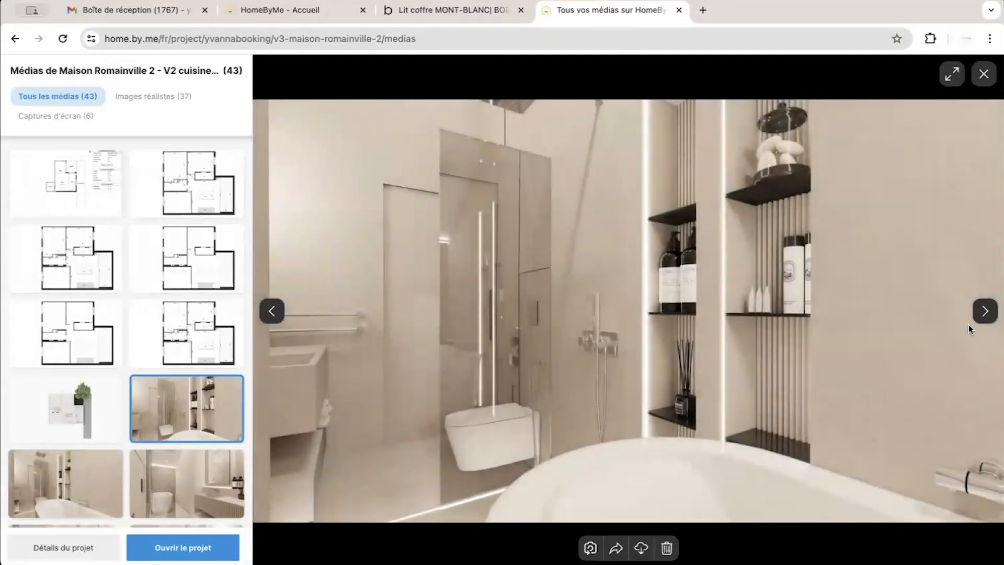
pyautogui.click(984, 312)
pyautogui.click(985, 312)
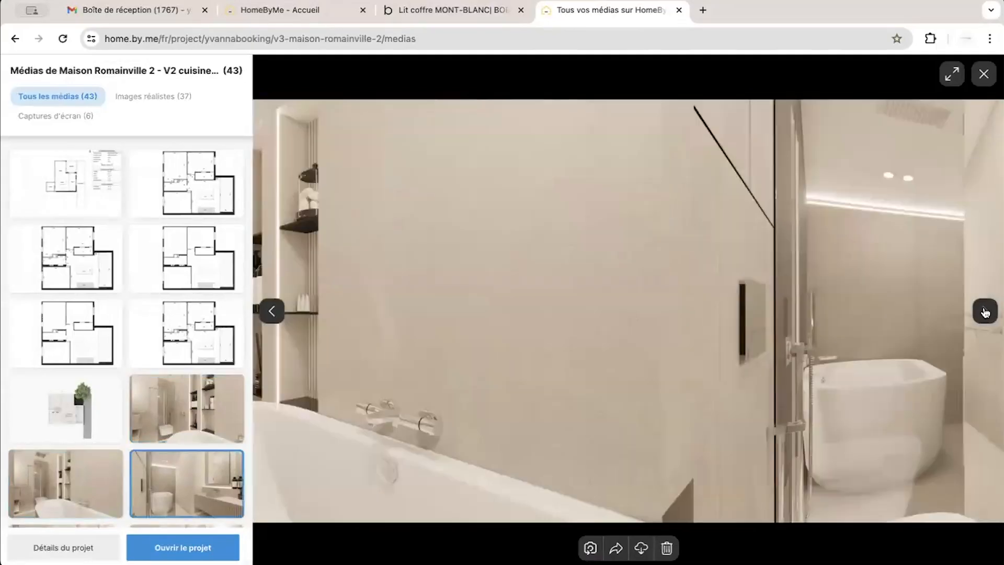
pyautogui.click(985, 312)
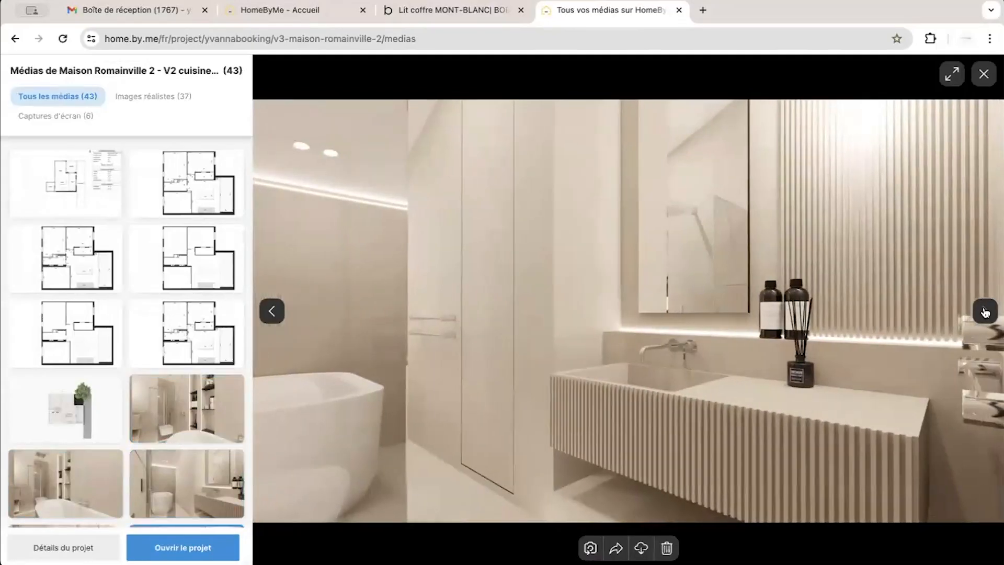
# Browse through further bathroom renders of the Romainville project and close the enlarged image view
pyautogui.click(984, 312)
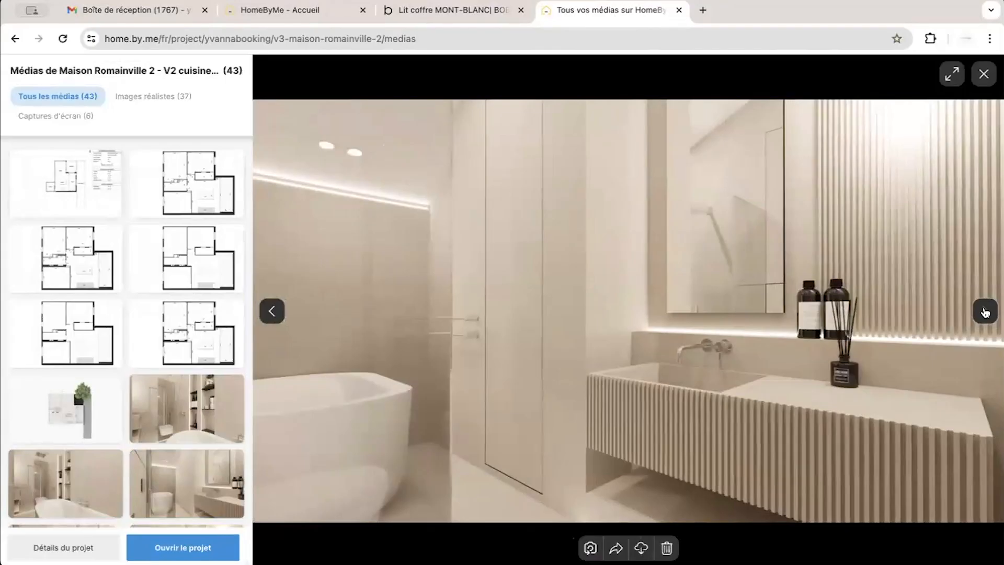
pyautogui.click(985, 312)
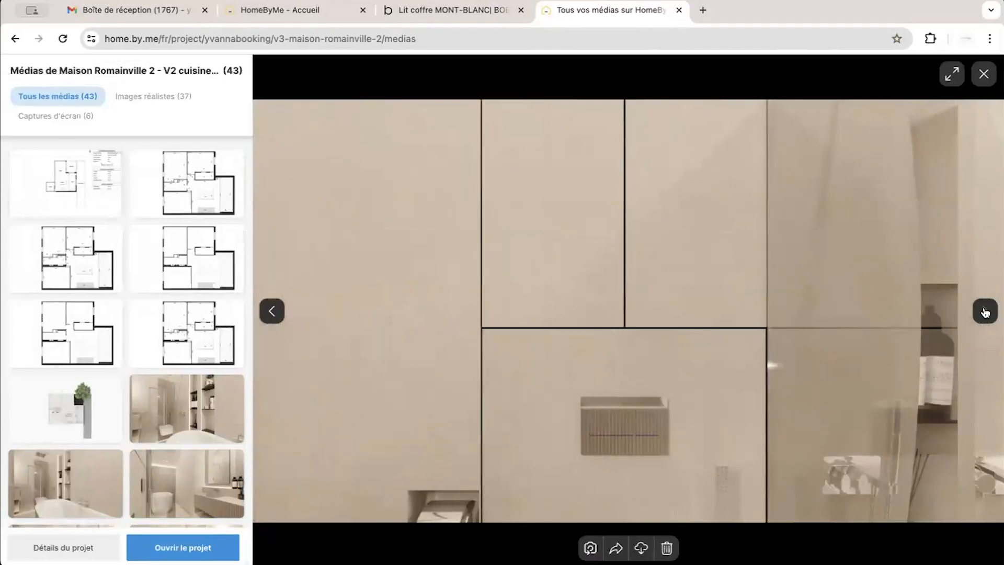
pyautogui.click(984, 312)
pyautogui.click(984, 311)
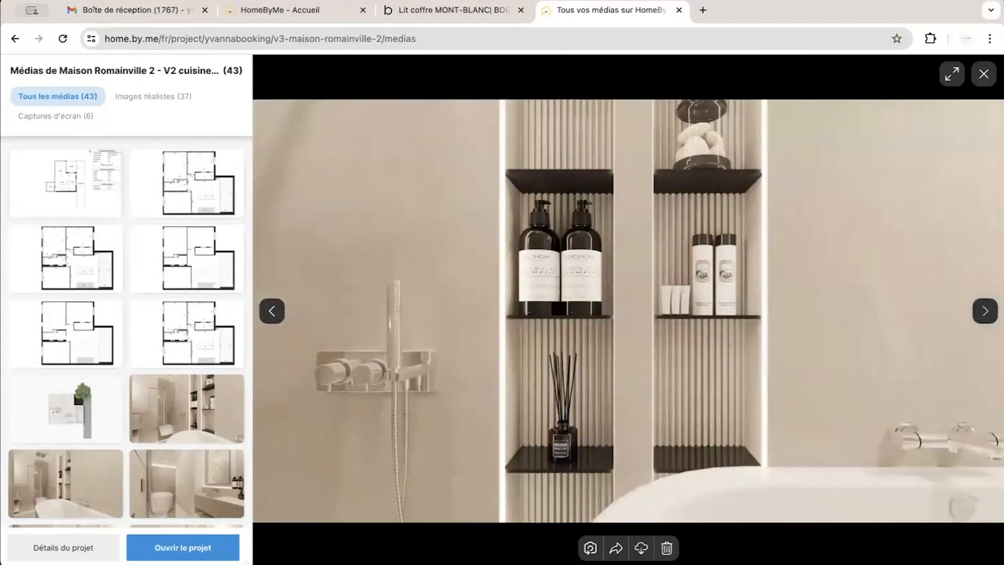
pyautogui.click(983, 73)
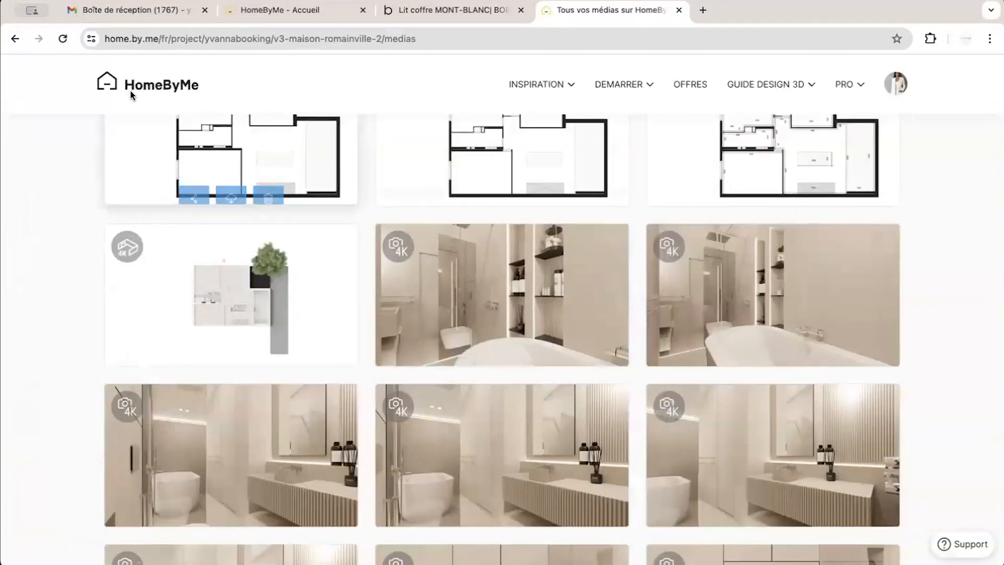
# Return to the full project list and show the media of the Institut Zena project
pyautogui.click(109, 83)
pyautogui.click(889, 142)
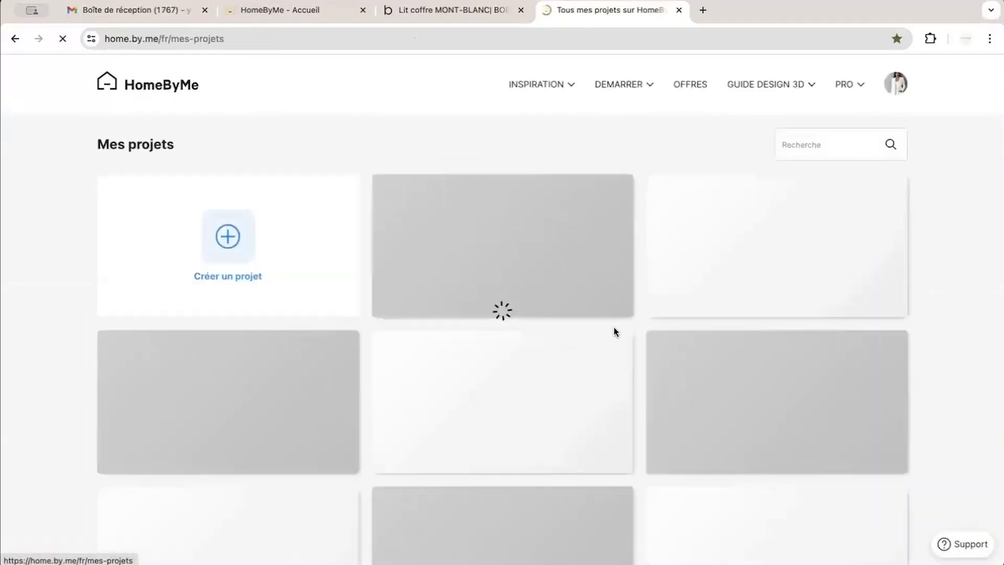
pyautogui.scroll(-15, 615, 331)
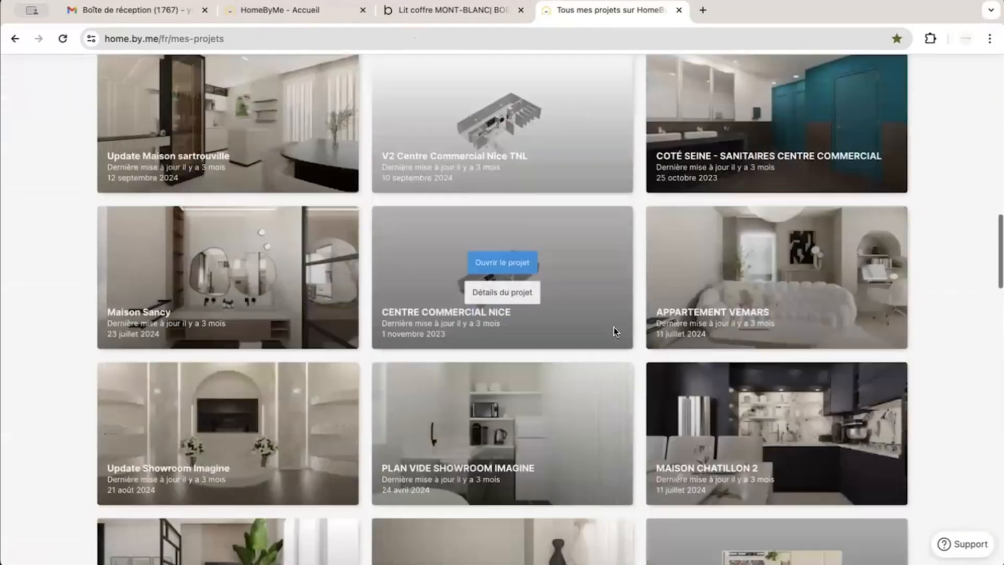
pyautogui.scroll(-4, 615, 331)
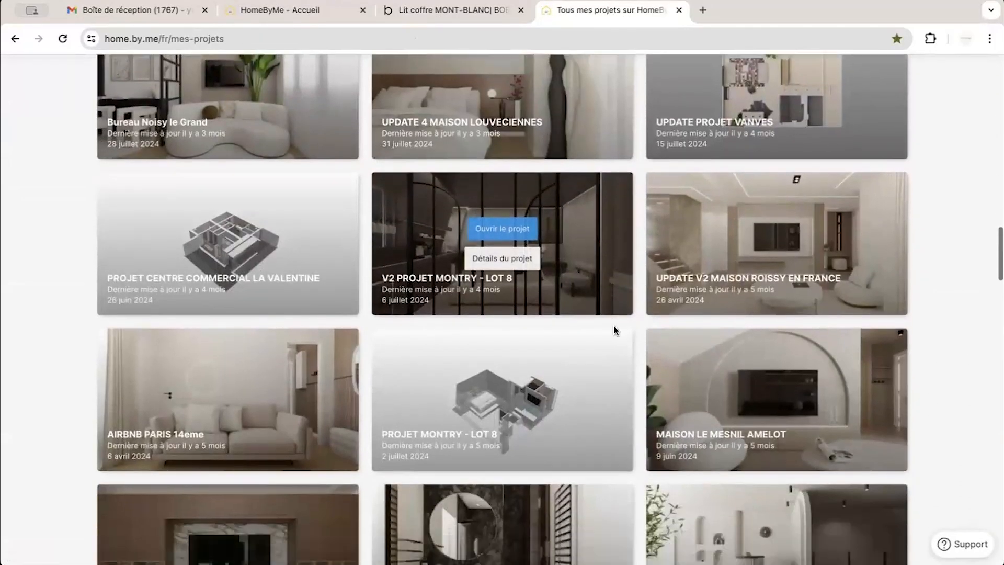
pyautogui.moveTo(814, 210)
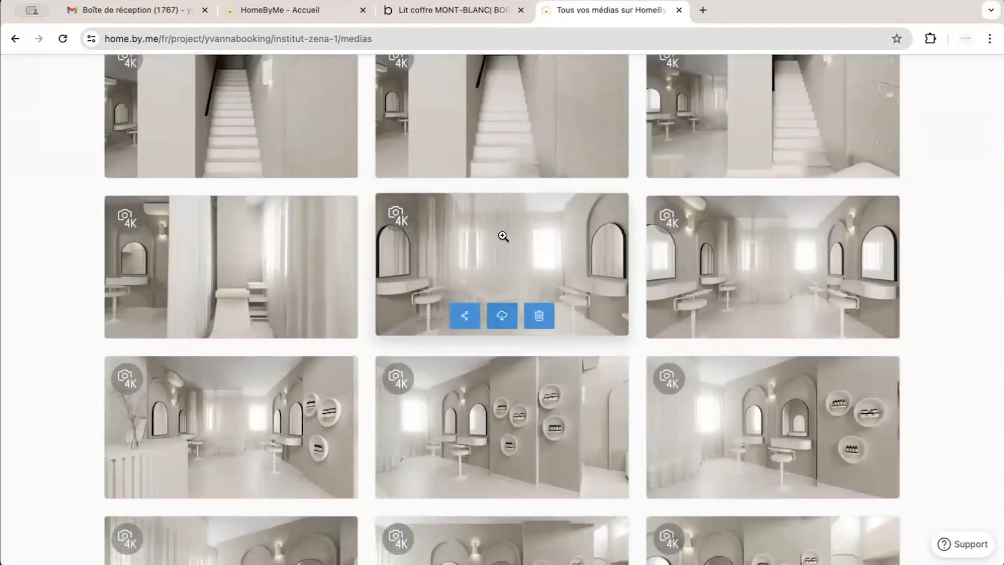
# Enlarge a salon render of Institut Zena, browse the following images and close the enlarged view
pyautogui.click(502, 235)
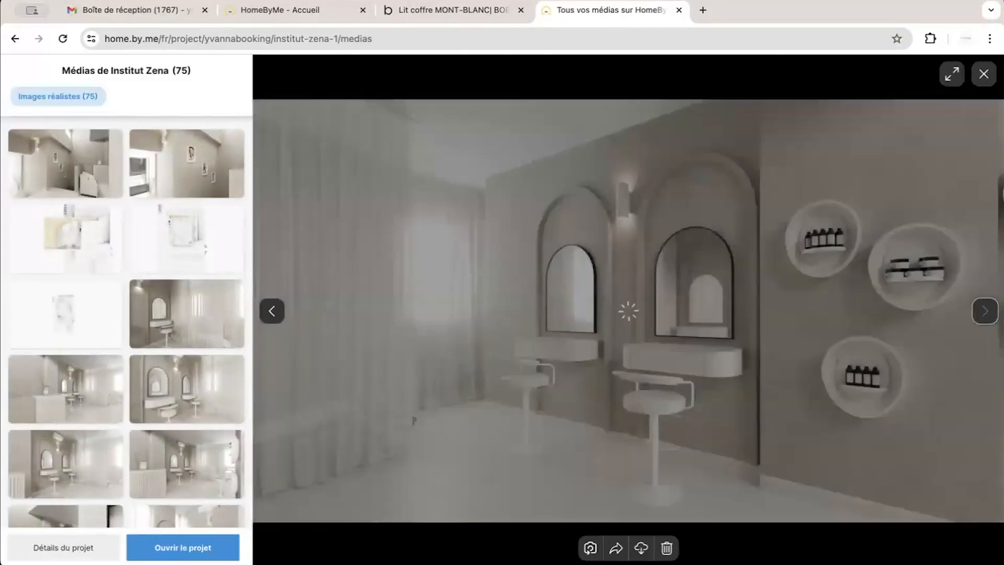
pyautogui.click(984, 311)
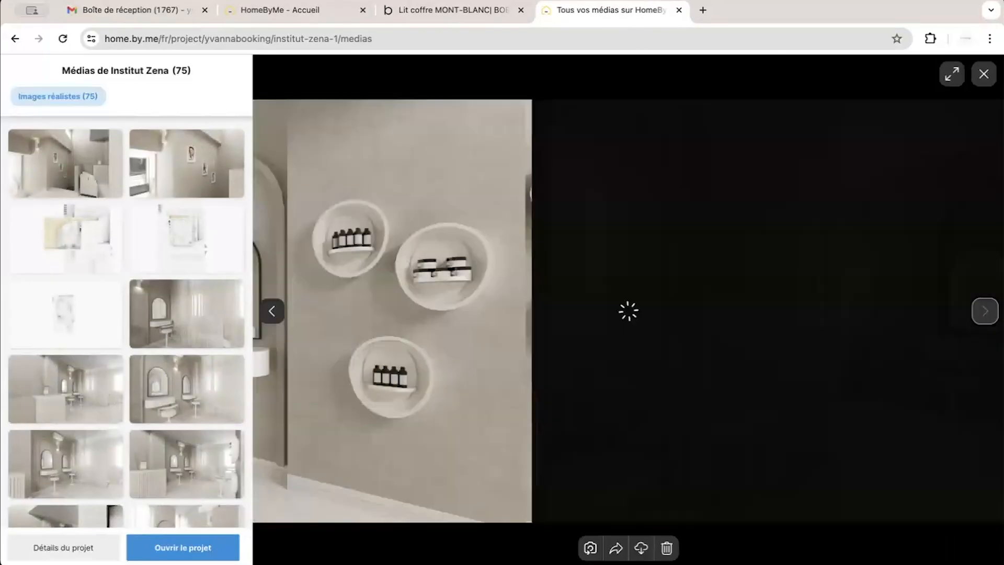
pyautogui.click(984, 311)
pyautogui.click(982, 73)
# Go back to the full project list and show the media of "V2 PROJET MONTRY - LOT 8"
pyautogui.scroll(10, 836, 124)
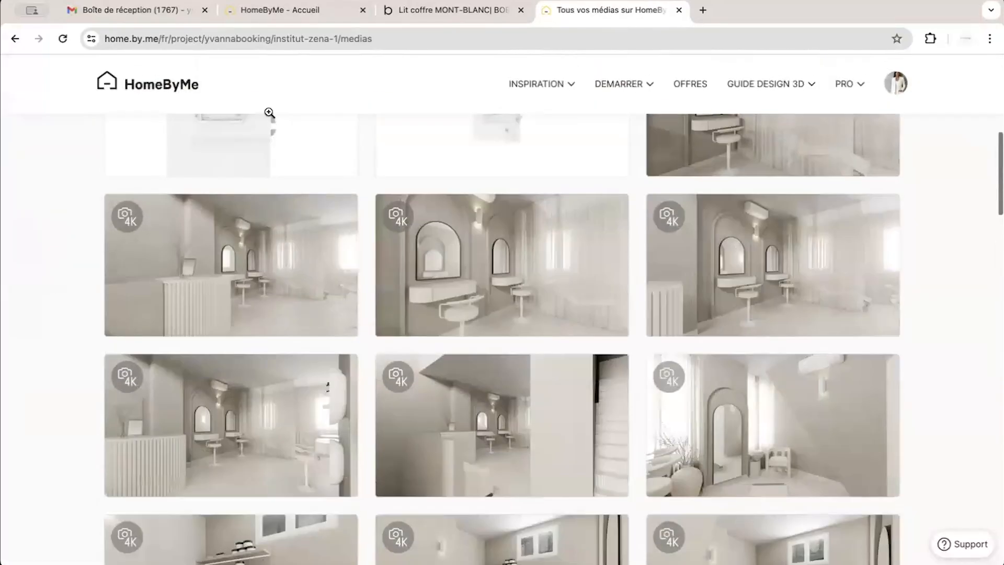
pyautogui.click(188, 86)
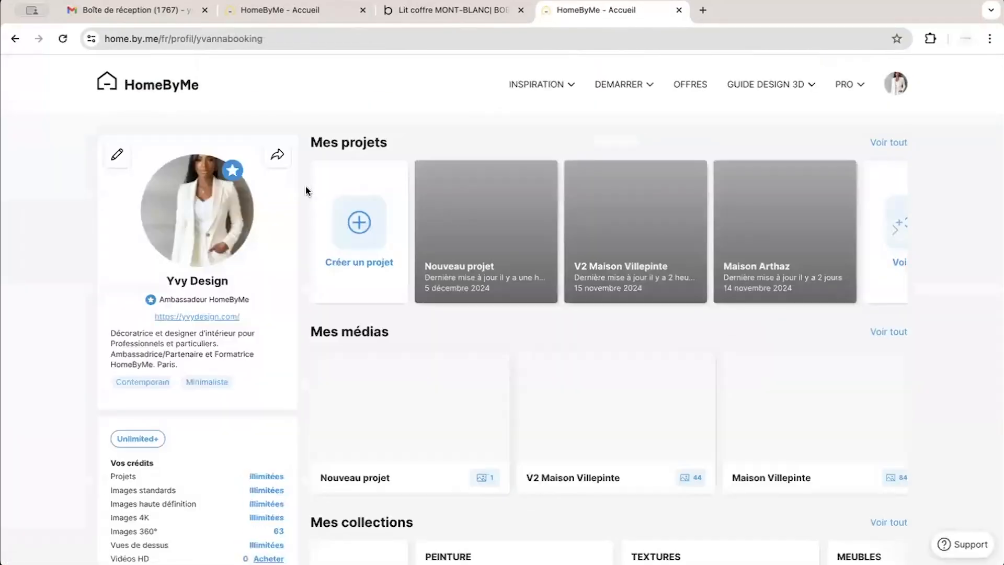
pyautogui.click(878, 146)
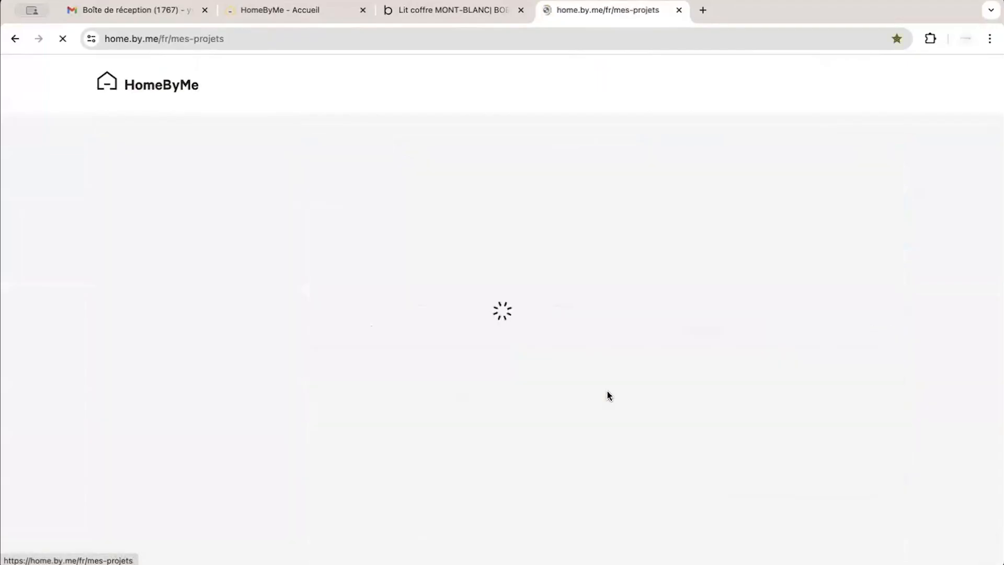
pyautogui.scroll(-10, 607, 390)
pyautogui.scroll(-8, 606, 389)
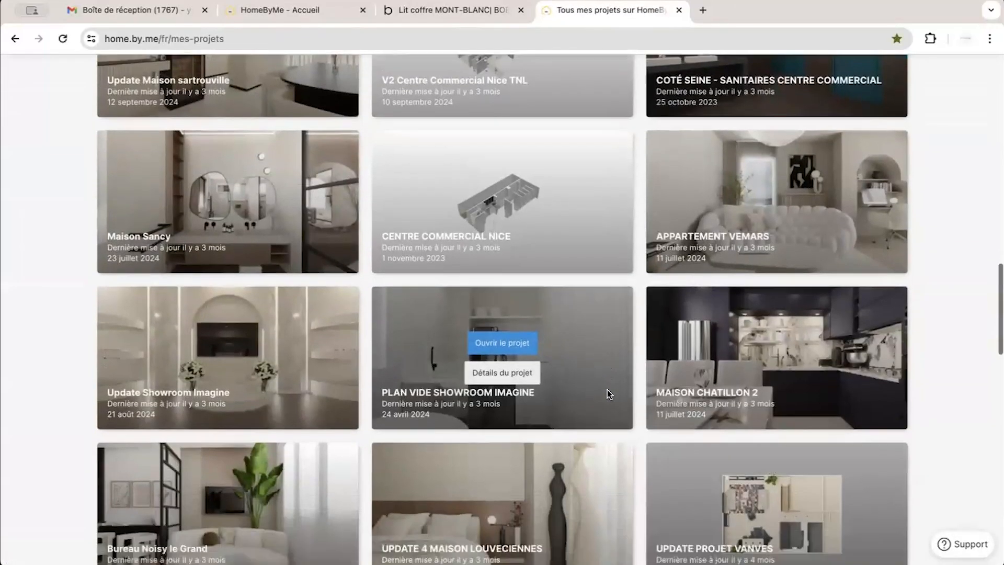
pyautogui.scroll(-2, 607, 390)
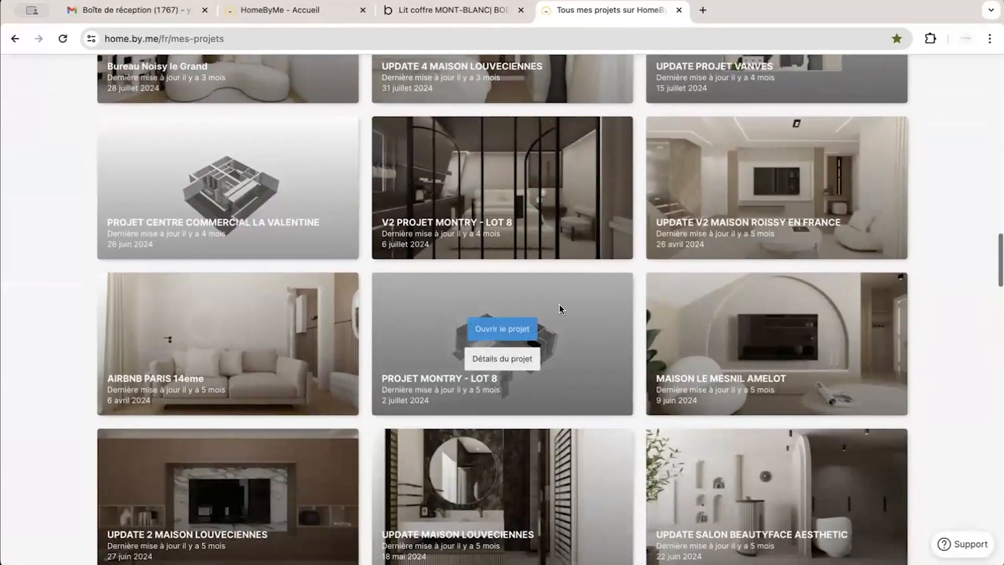
pyautogui.click(501, 228)
pyautogui.scroll(-1, 444, 320)
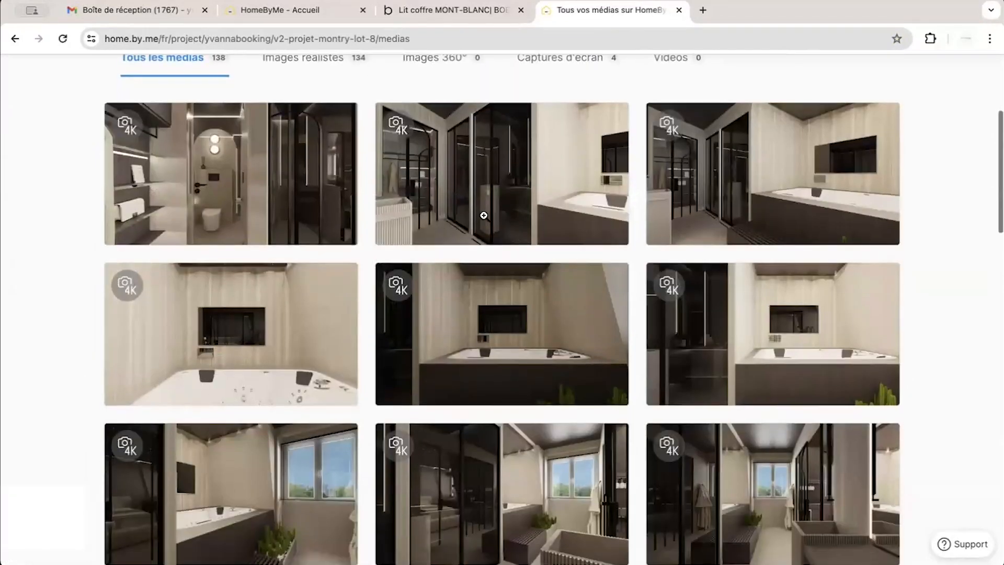
# Enlarge a bathroom render of the Montry project, browse through the following bathroom and bedroom images and close the viewer
pyautogui.click(590, 218)
pyautogui.click(985, 312)
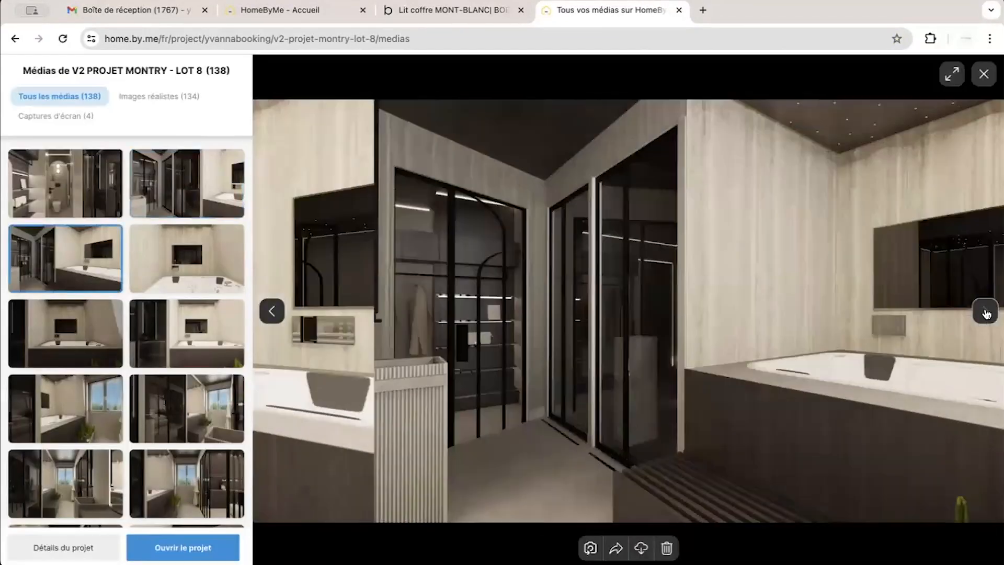
pyautogui.click(985, 312)
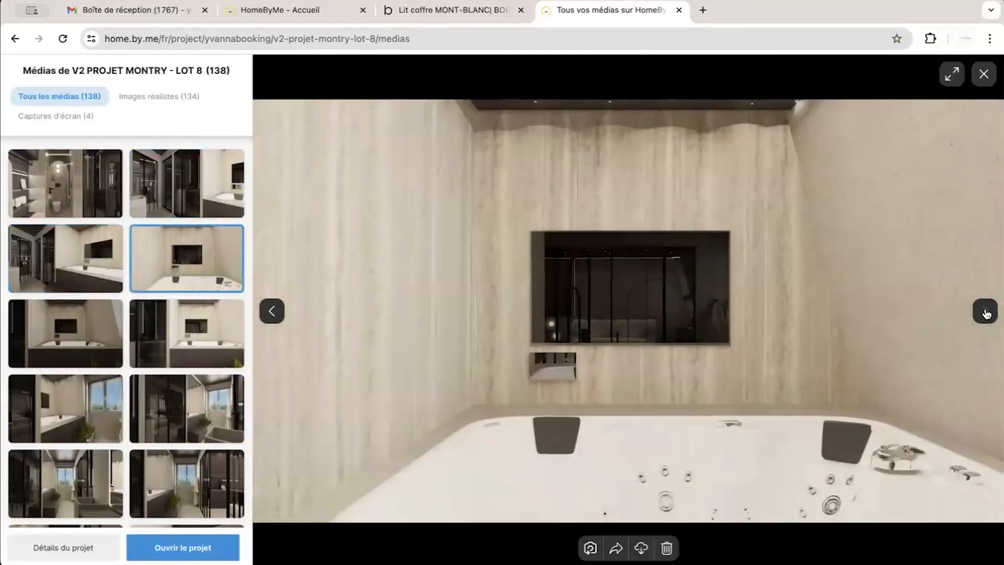
pyautogui.click(986, 313)
pyautogui.click(986, 313)
pyautogui.click(985, 312)
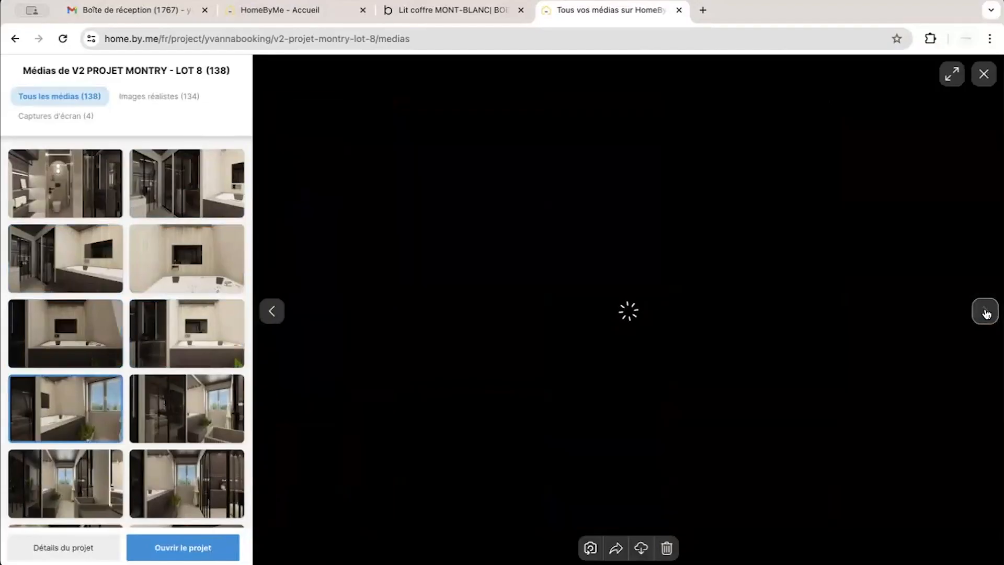
pyautogui.click(985, 312)
pyautogui.click(986, 312)
pyautogui.click(985, 312)
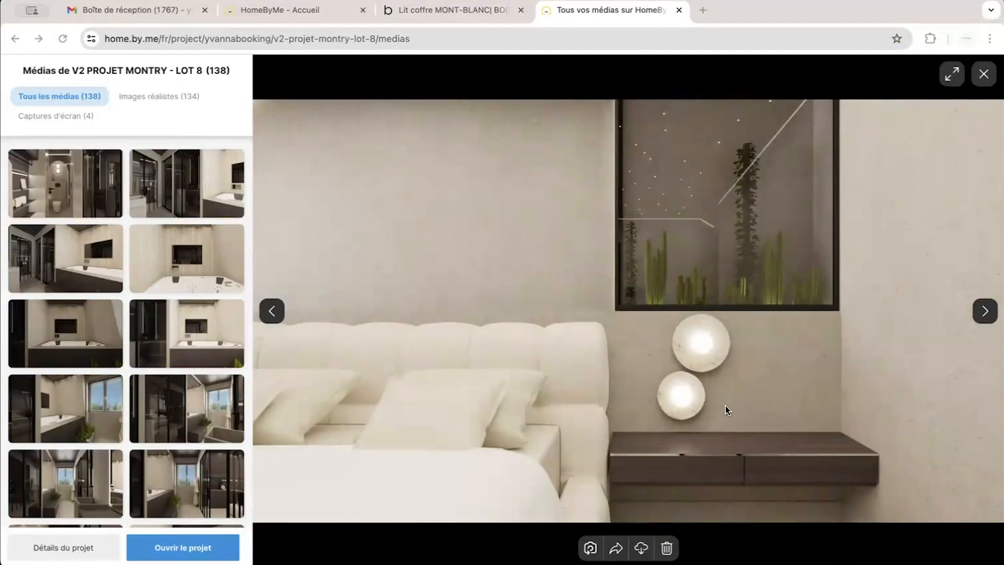
pyautogui.click(648, 15)
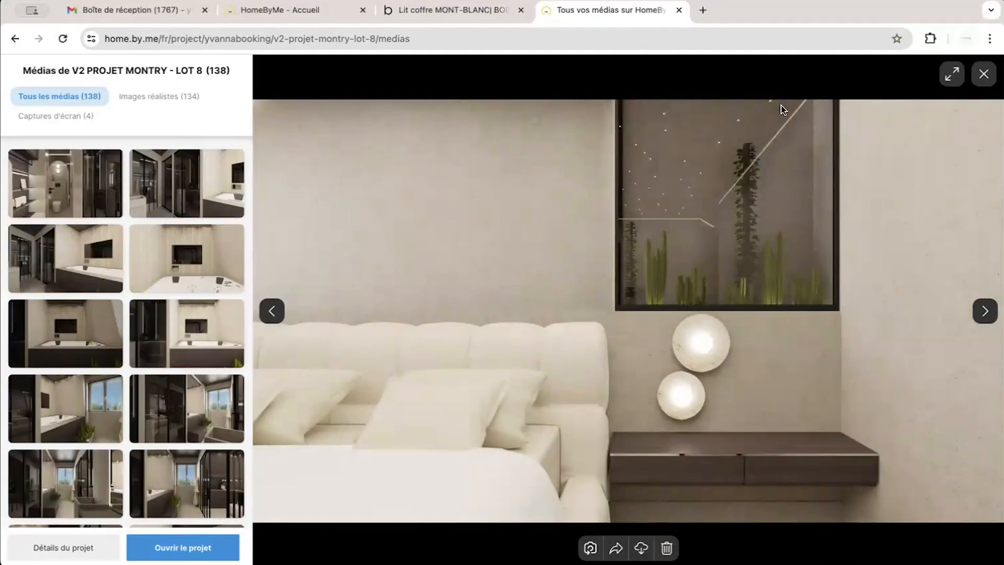
pyautogui.click(983, 74)
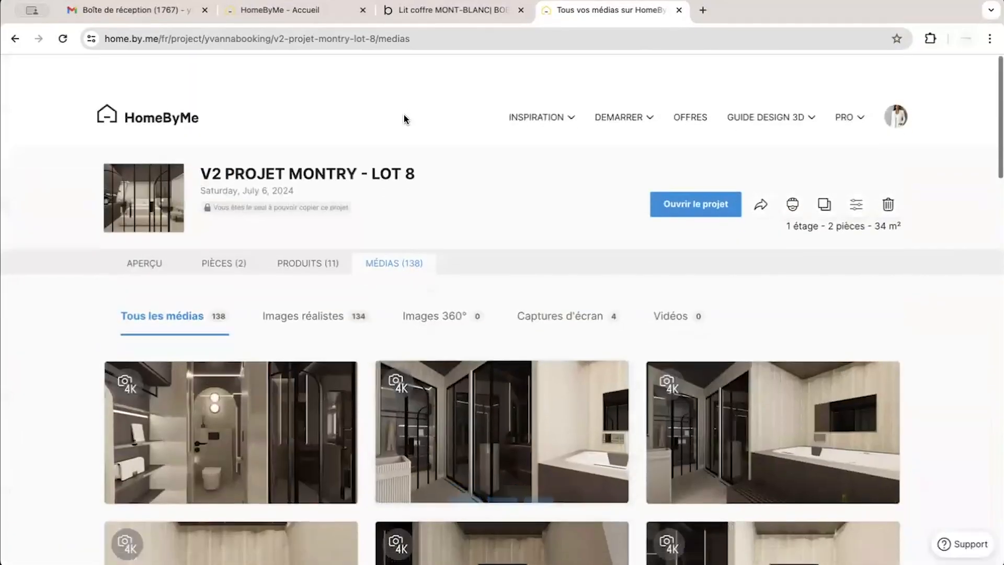
# Return to the profile page and show the media of "Nouveau projet"
pyautogui.click(179, 85)
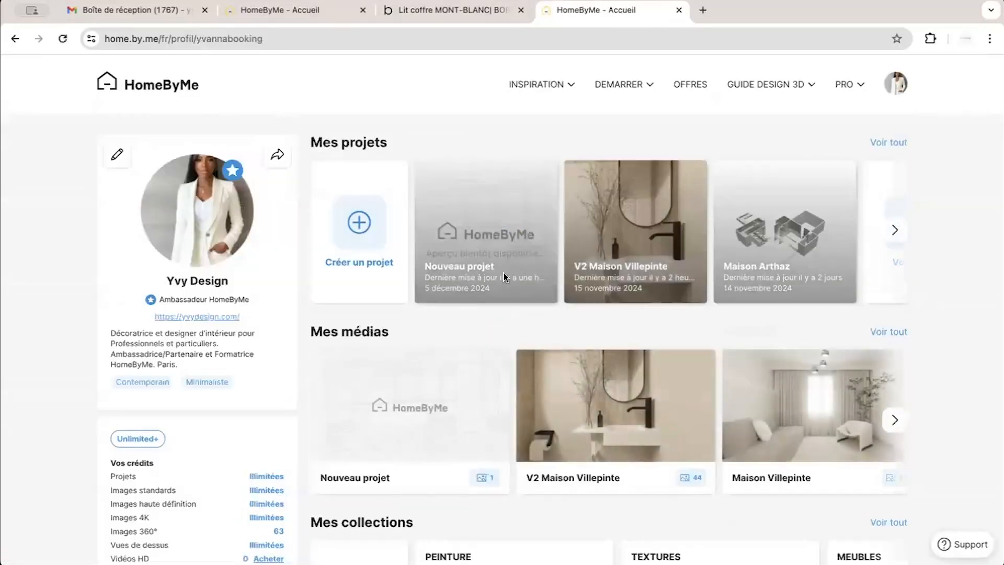
pyautogui.click(492, 253)
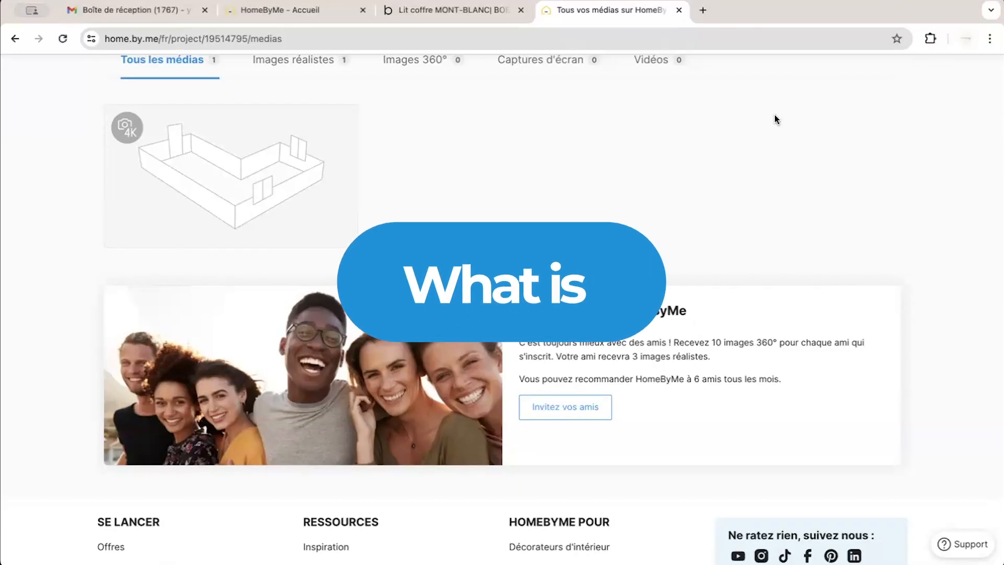
# Open the subscription offers page and review the annual prices and features of the Starter, Premium and Unlimited+ plans
pyautogui.scroll(5, 651, 124)
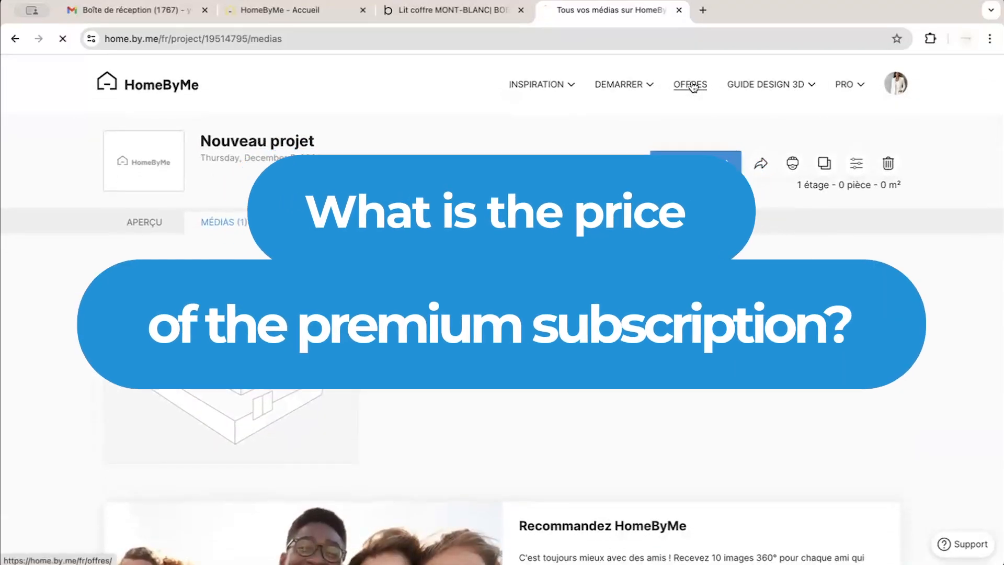
pyautogui.click(691, 84)
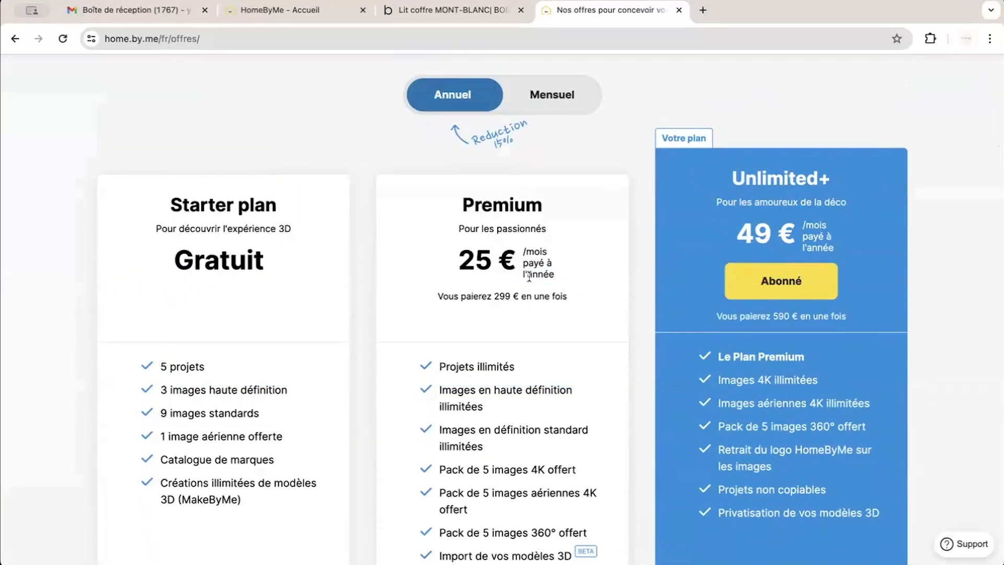
pyautogui.scroll(-1, 529, 277)
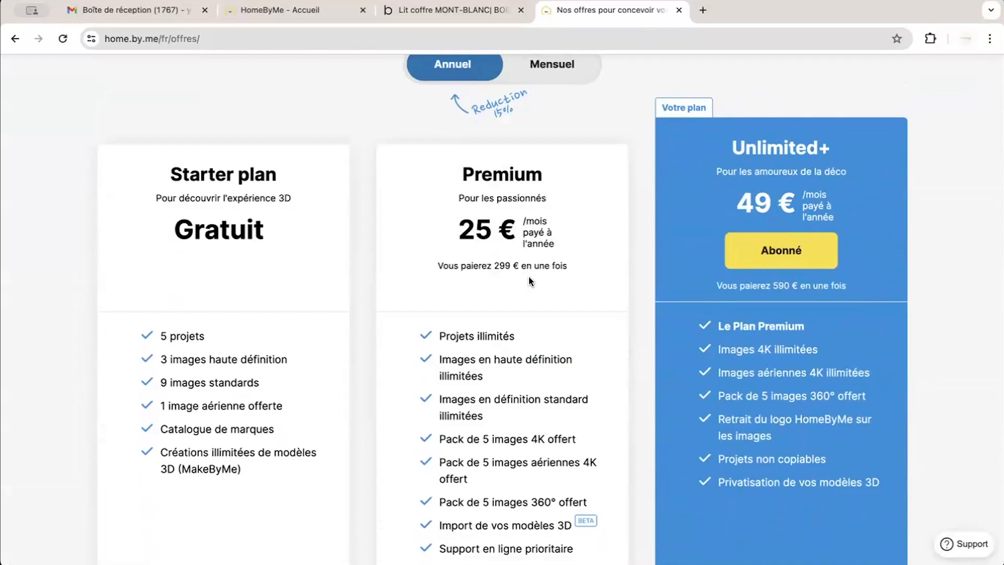
pyautogui.scroll(-2, 528, 277)
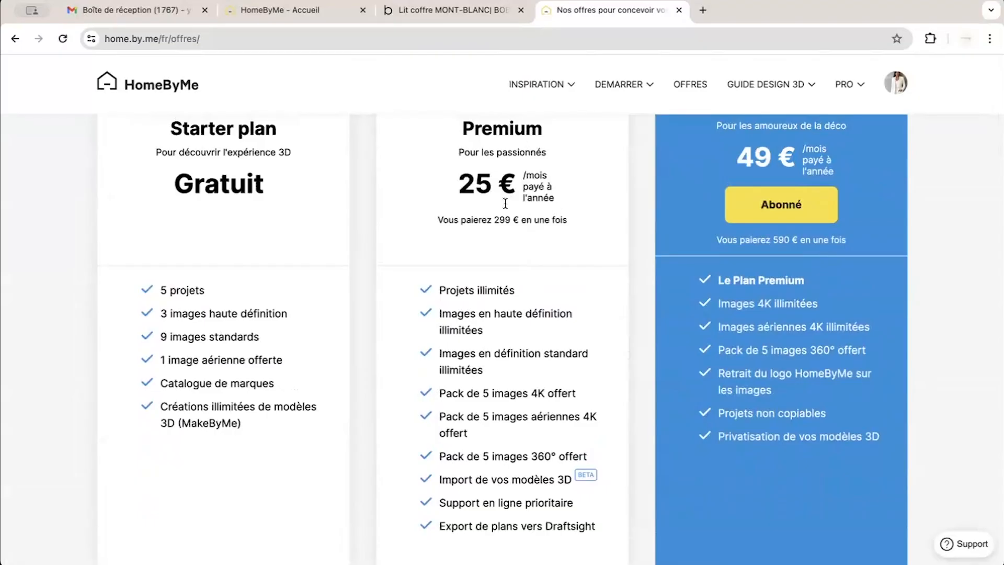
# Compare the annual and monthly subscription prices, leaving the offers on "Mensuel"
pyautogui.scroll(3, 506, 159)
pyautogui.click(549, 122)
pyautogui.click(465, 122)
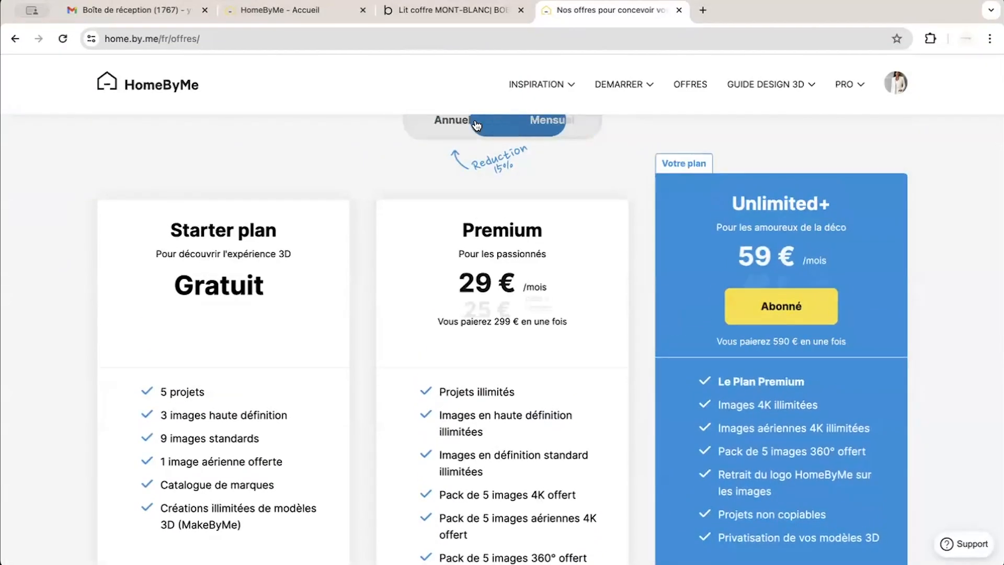
pyautogui.click(536, 120)
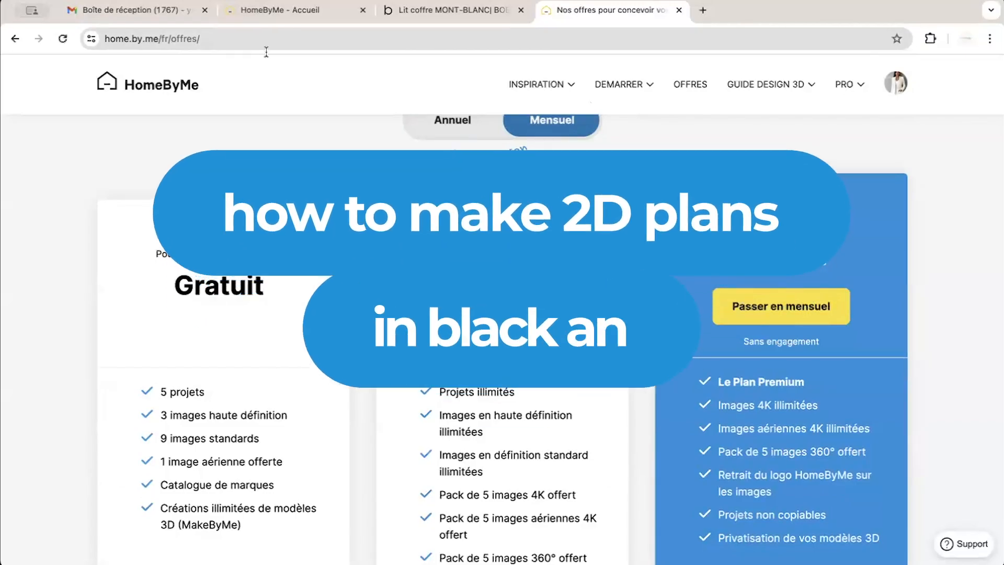
# Go back to the bedroom design, show its floor plan in 2D and open the "Capture d'écran" mode
pyautogui.click(287, 8)
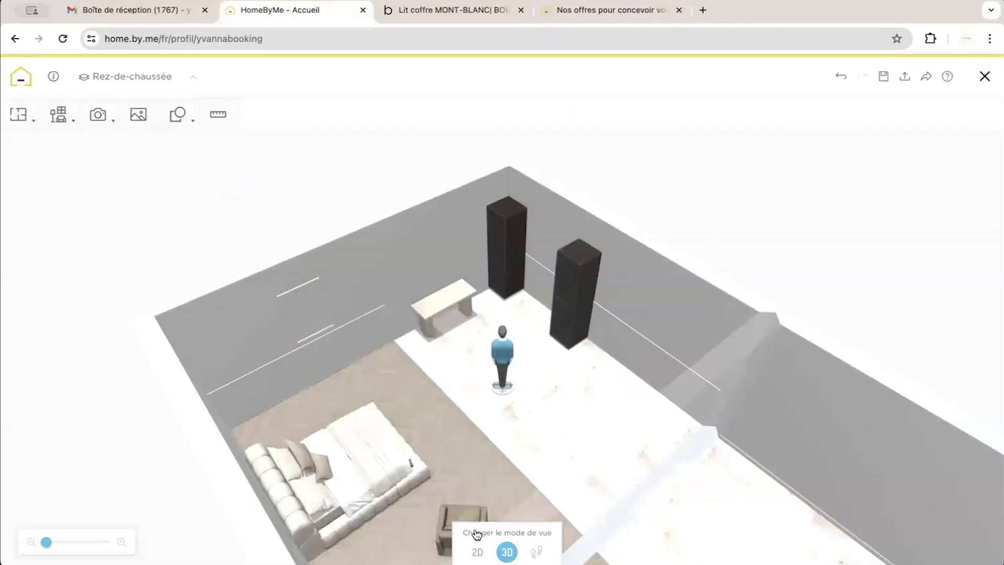
pyautogui.click(477, 550)
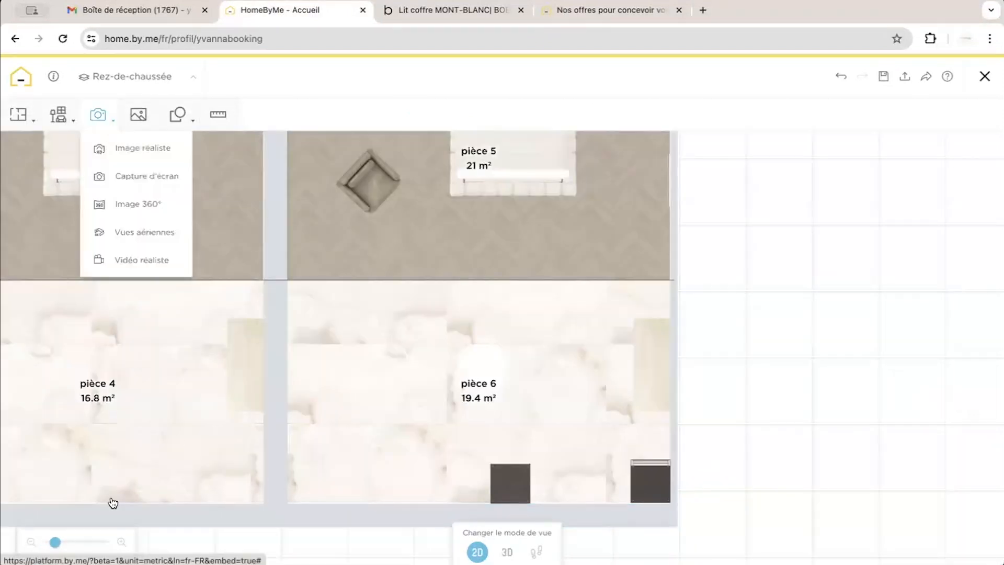
pyautogui.moveTo(55, 542); pyautogui.dragTo(61, 542)
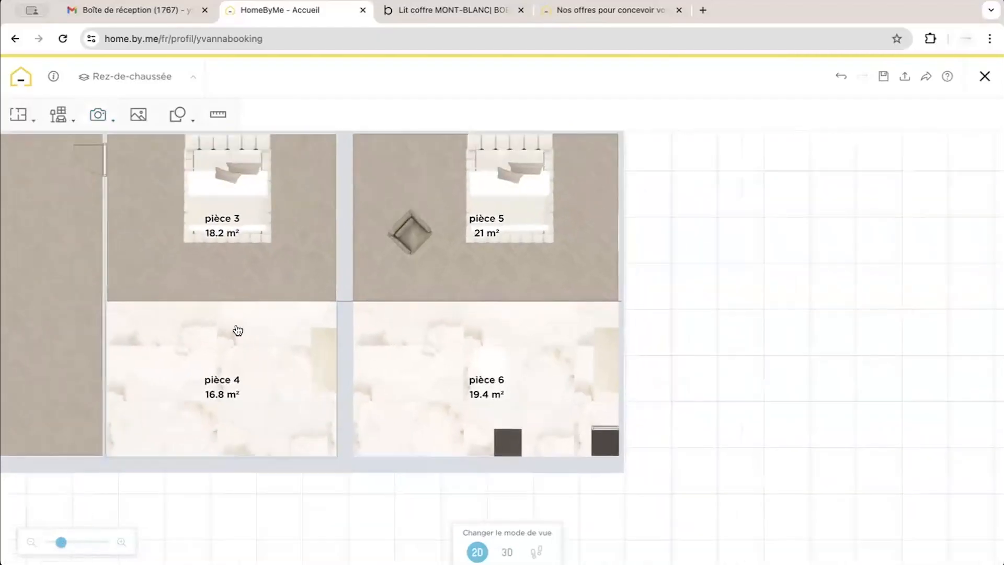
pyautogui.moveTo(236, 330); pyautogui.dragTo(379, 437)
pyautogui.moveTo(100, 119)
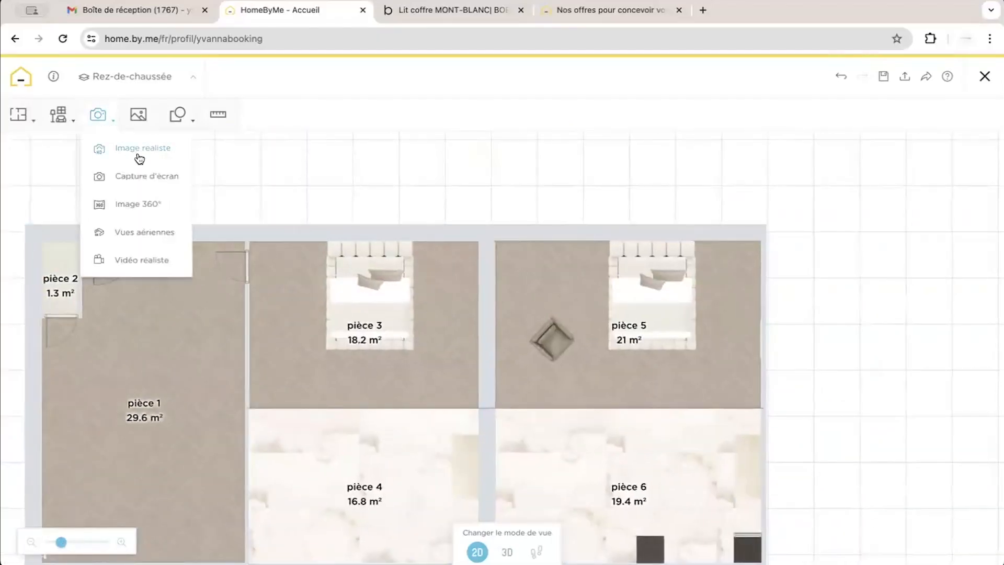
pyautogui.click(141, 173)
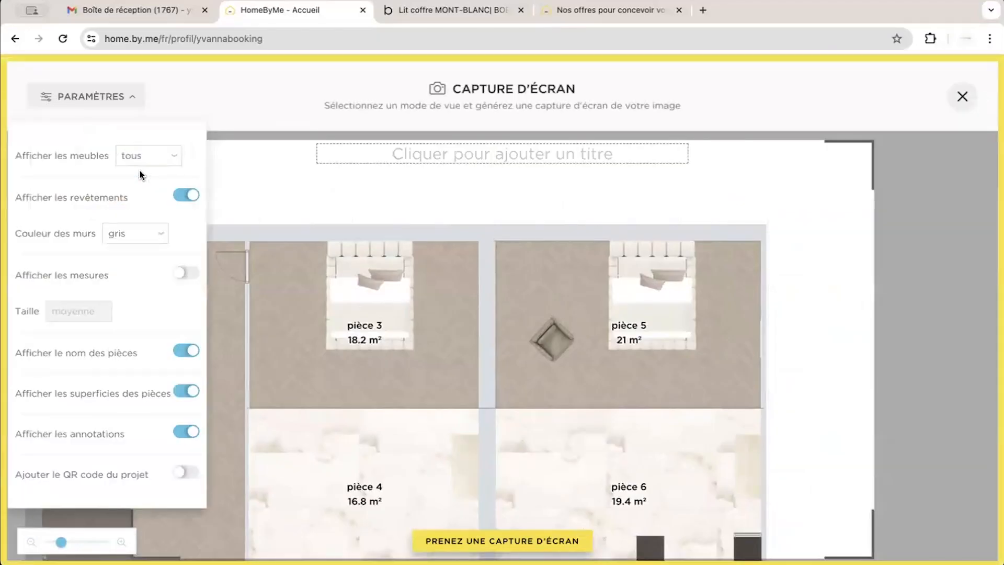
# In the capture settings, set the wall colour to "noir", the displayed furniture to "aucun" and turn off the coverings
pyautogui.click(162, 227)
pyautogui.click(143, 253)
pyautogui.click(167, 155)
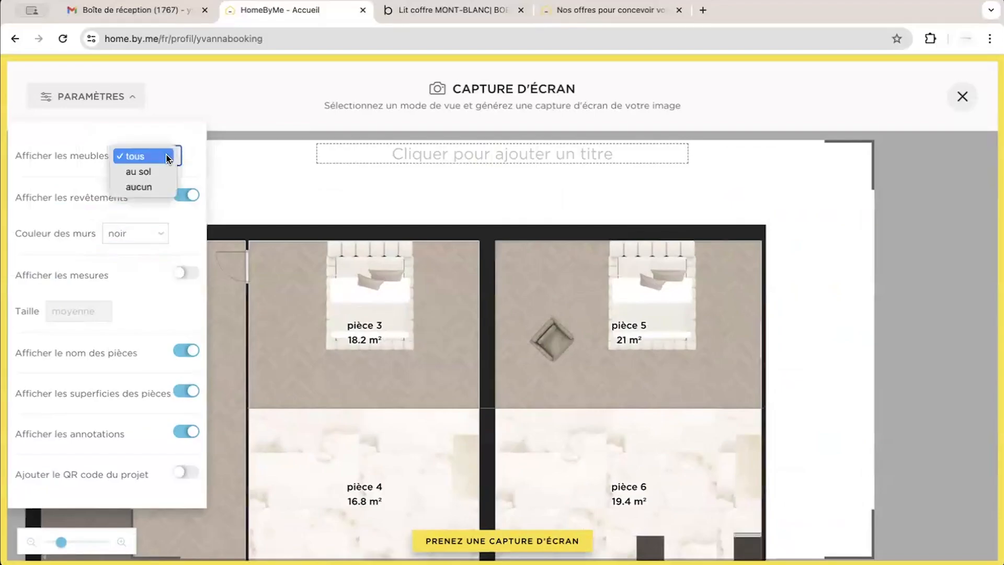
pyautogui.click(138, 186)
pyautogui.click(186, 195)
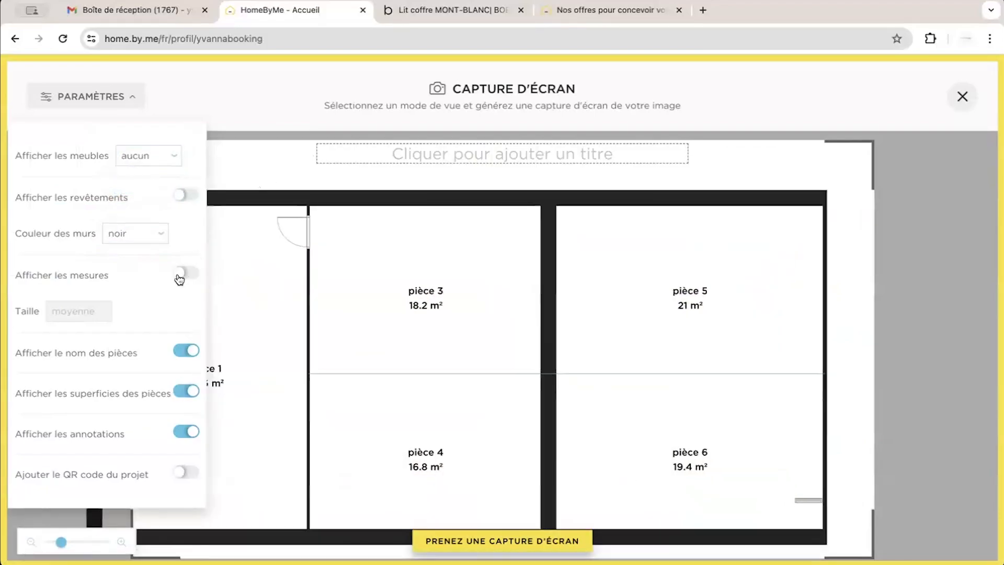
# Show the measurements on the plan, hide the room names and areas, and fit the whole plan within the capture frame
pyautogui.click(183, 274)
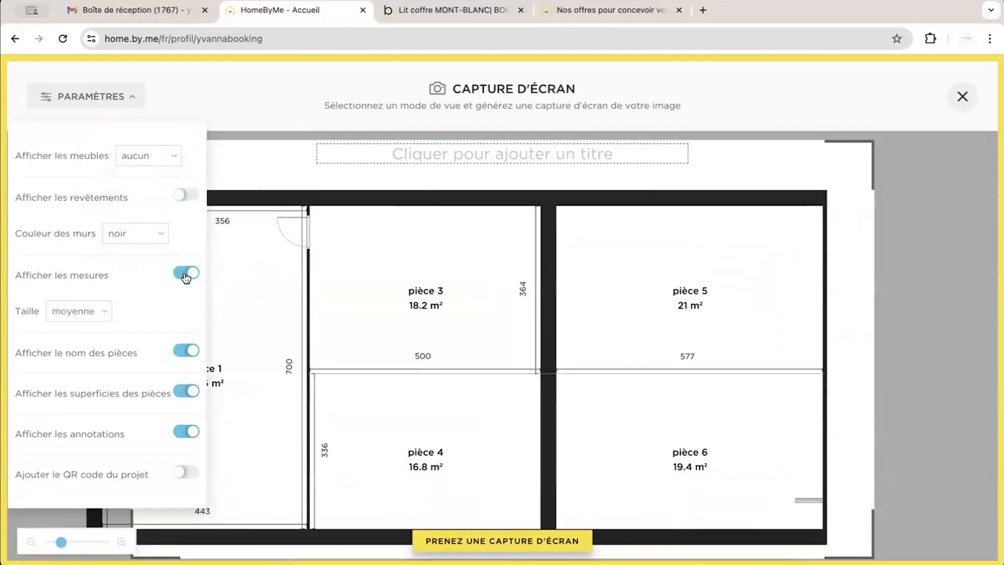
pyautogui.click(185, 350)
pyautogui.click(189, 391)
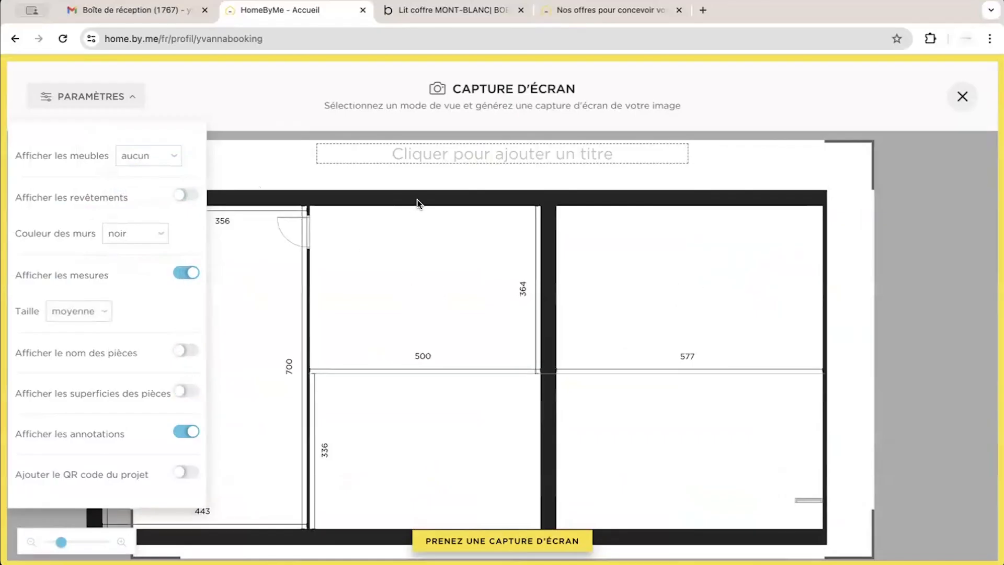
pyautogui.moveTo(62, 540); pyautogui.dragTo(68, 541)
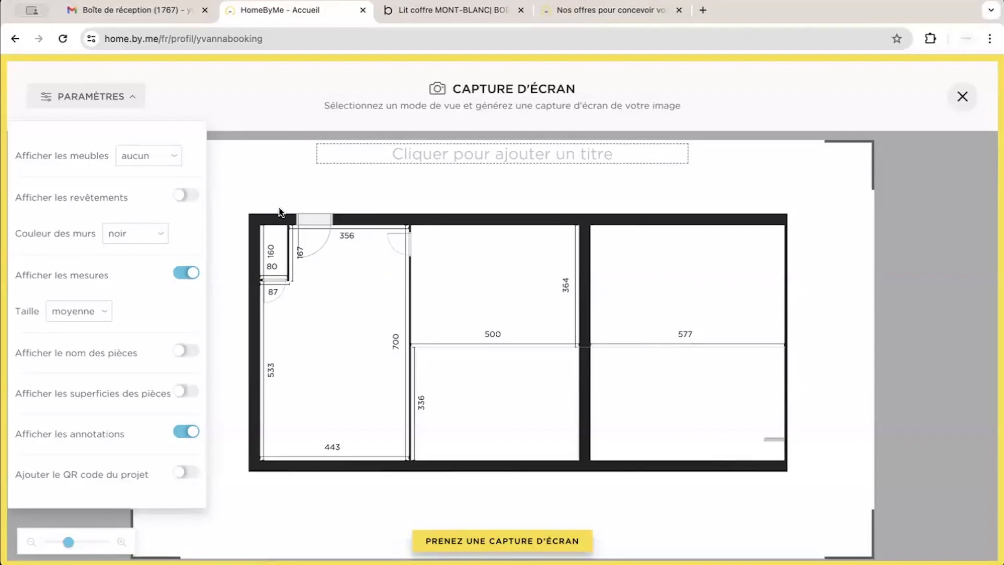
# Hide the measurements and try the room names and room areas on the plan, leaving both turned off
pyautogui.click(184, 273)
pyautogui.click(190, 352)
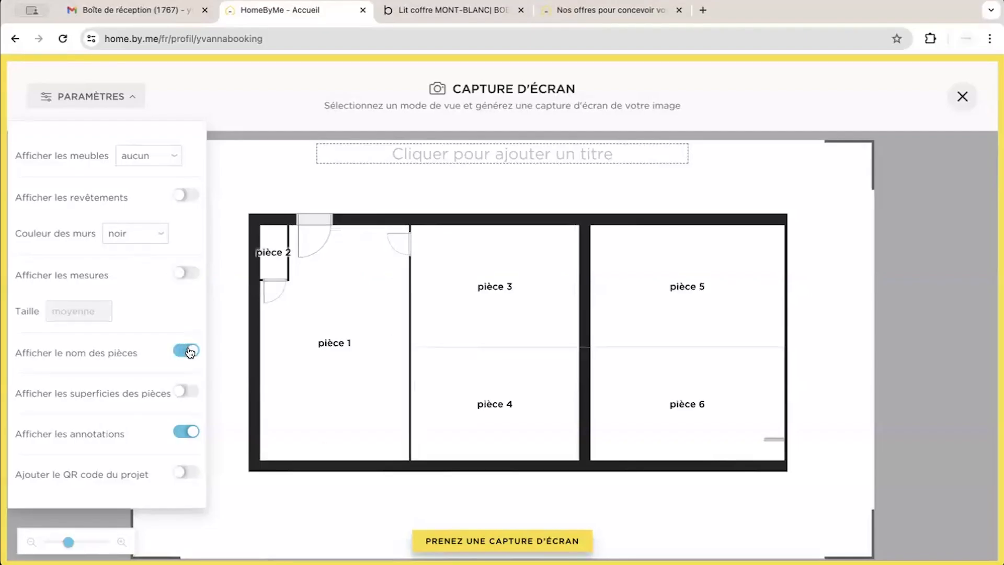
pyautogui.click(189, 352)
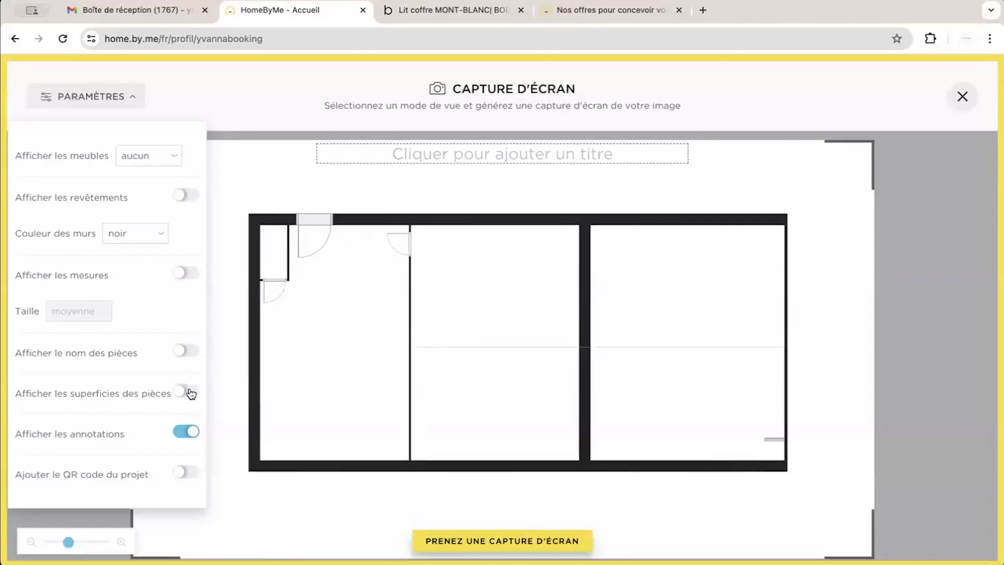
pyautogui.click(192, 392)
pyautogui.click(192, 392)
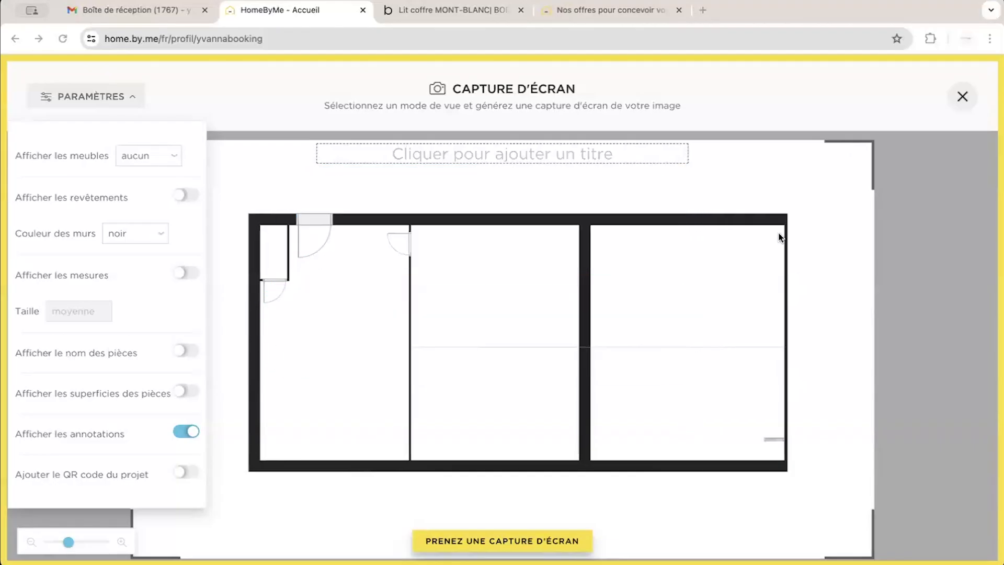
# Switch to the offers page, reload it by way of the profile page and review the features of the annual plans
pyautogui.click(598, 8)
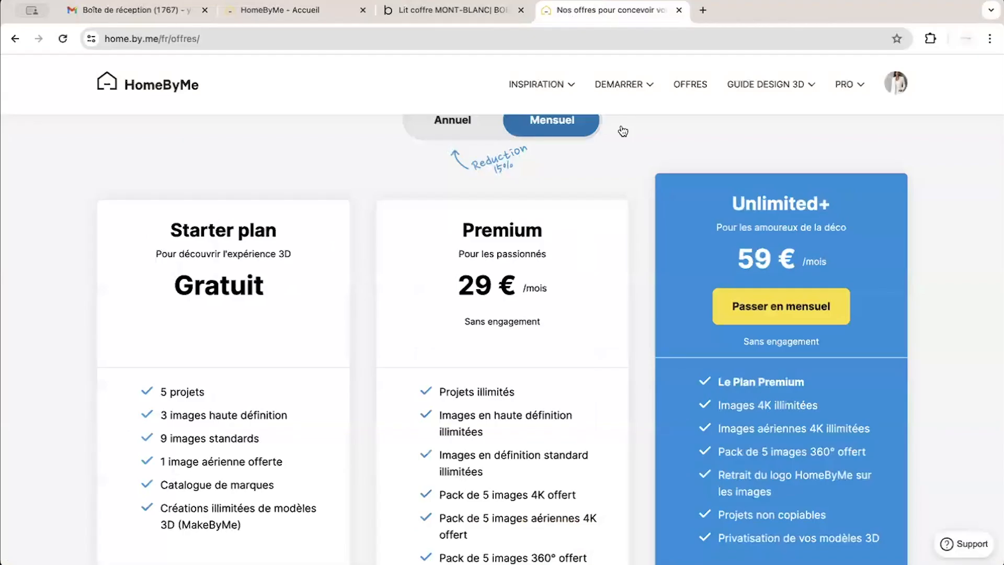
pyautogui.click(183, 88)
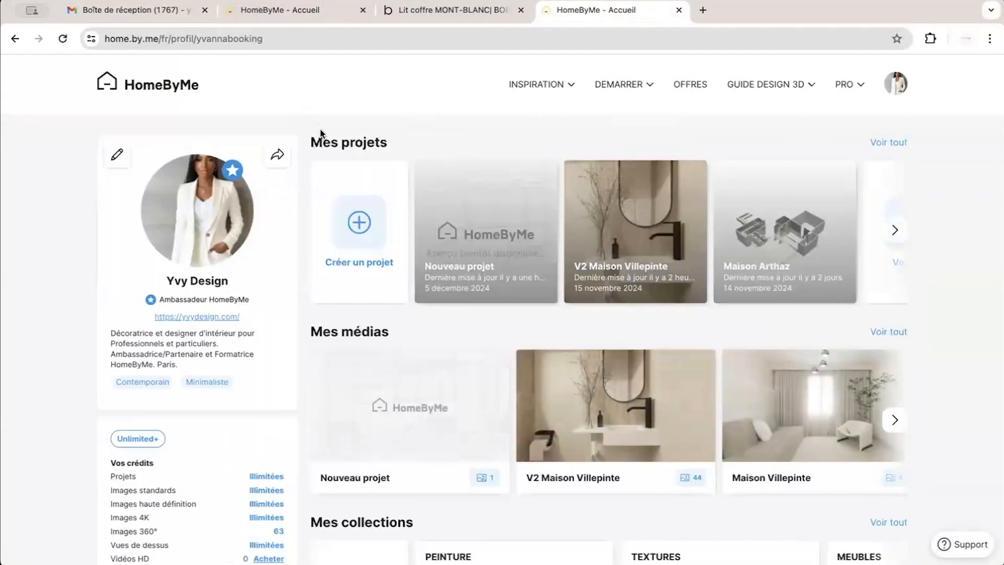
pyautogui.click(688, 86)
pyautogui.scroll(-4, 730, 366)
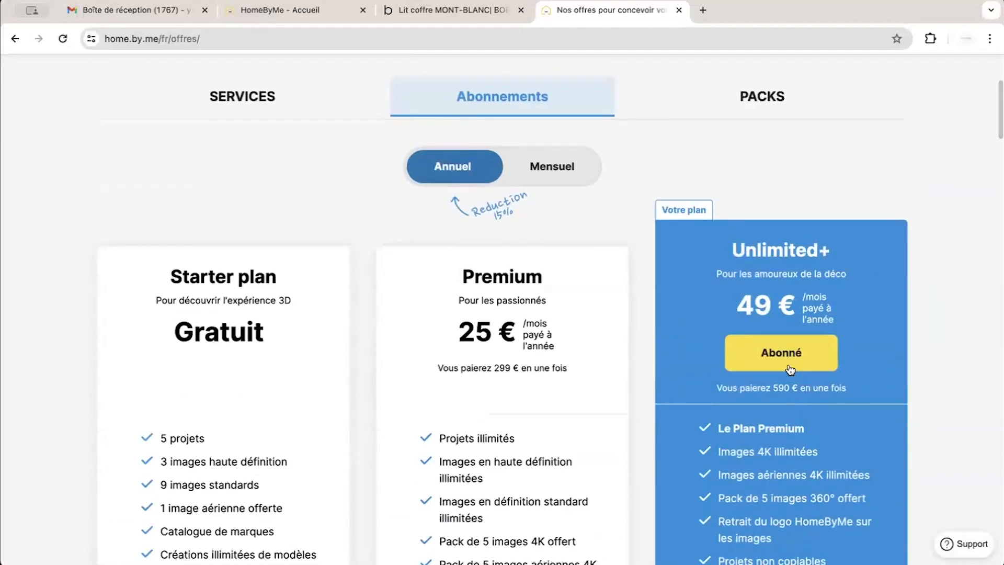
pyautogui.scroll(-4, 573, 334)
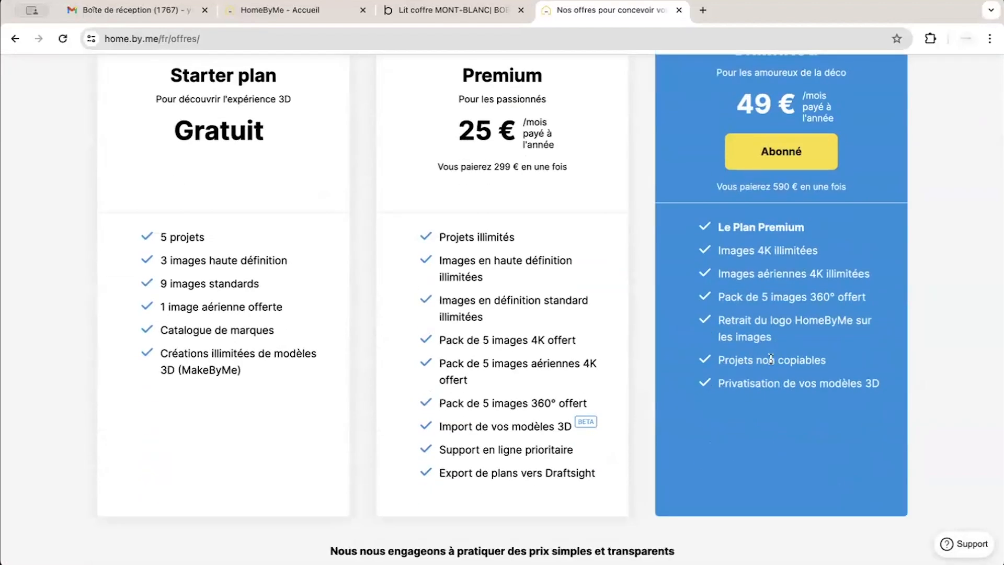
pyautogui.scroll(8, 772, 359)
# Open the details of "Maison Villepinte" and validate its project settings with "Vous êtes le seul à pouvoir copier ce projet" enabled
pyautogui.click(183, 92)
pyautogui.scroll(-2, 817, 222)
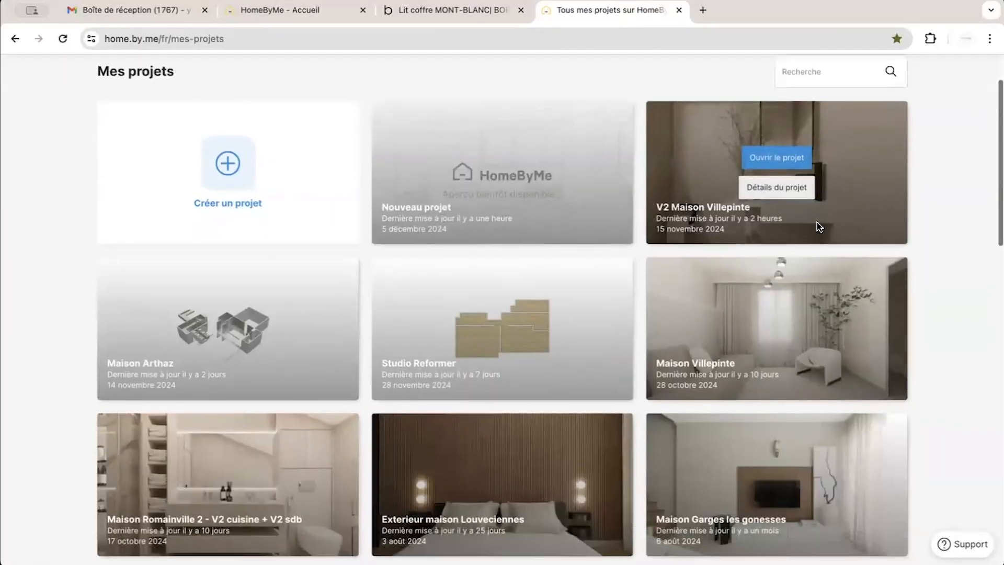
pyautogui.click(797, 342)
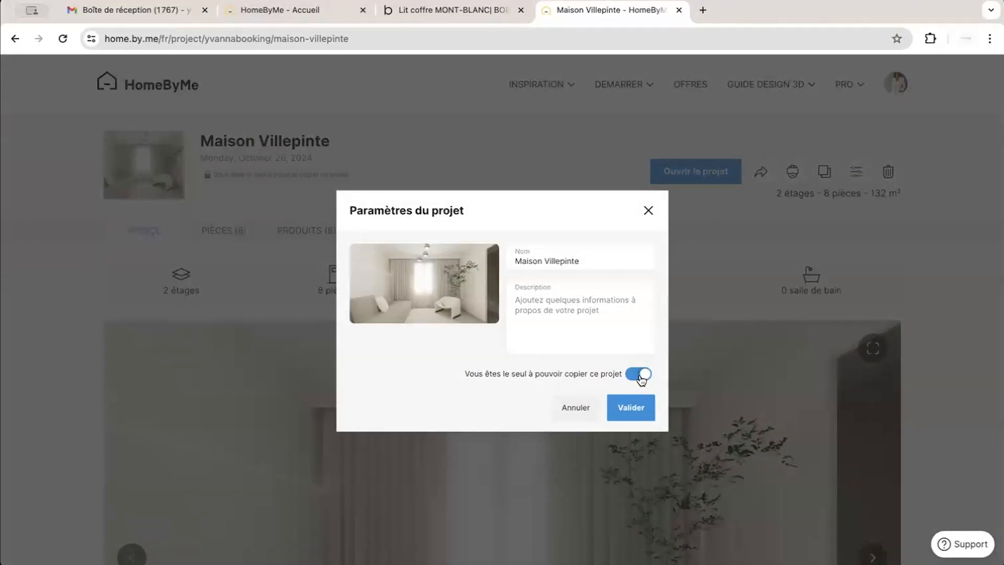
pyautogui.click(632, 408)
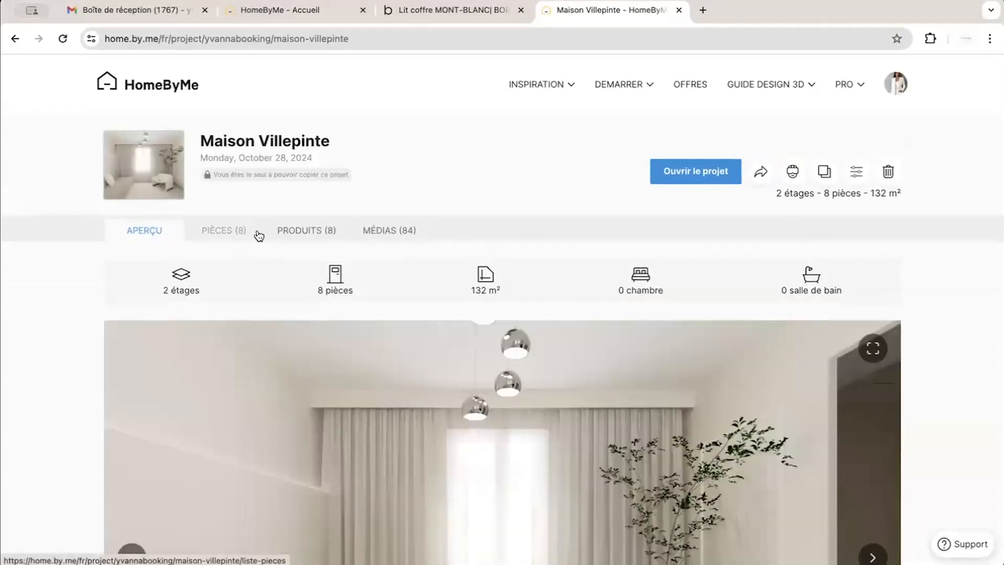
# Open the Inspiration page and browse the community's interior images across all rooms
pyautogui.click(536, 84)
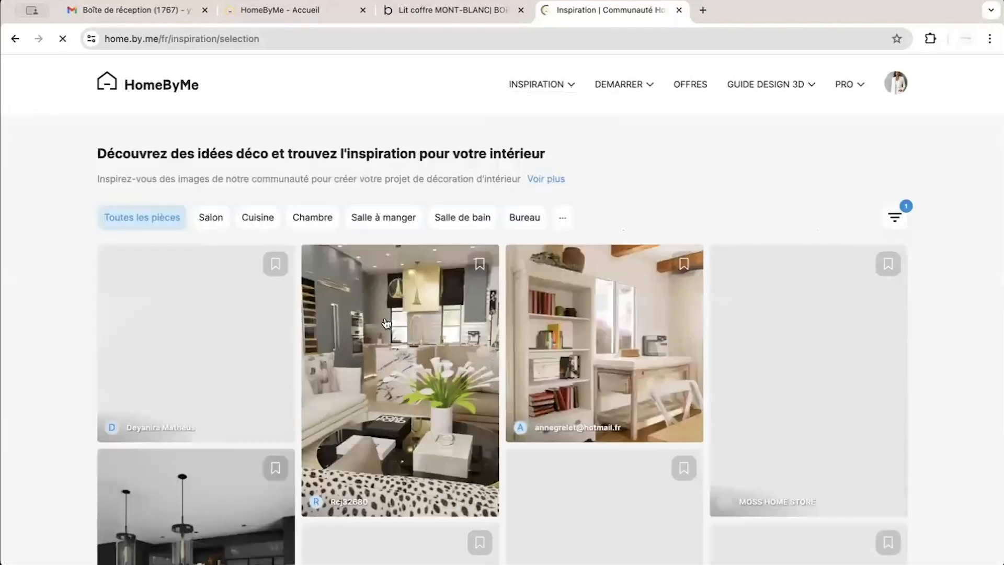
pyautogui.scroll(-1, 384, 355)
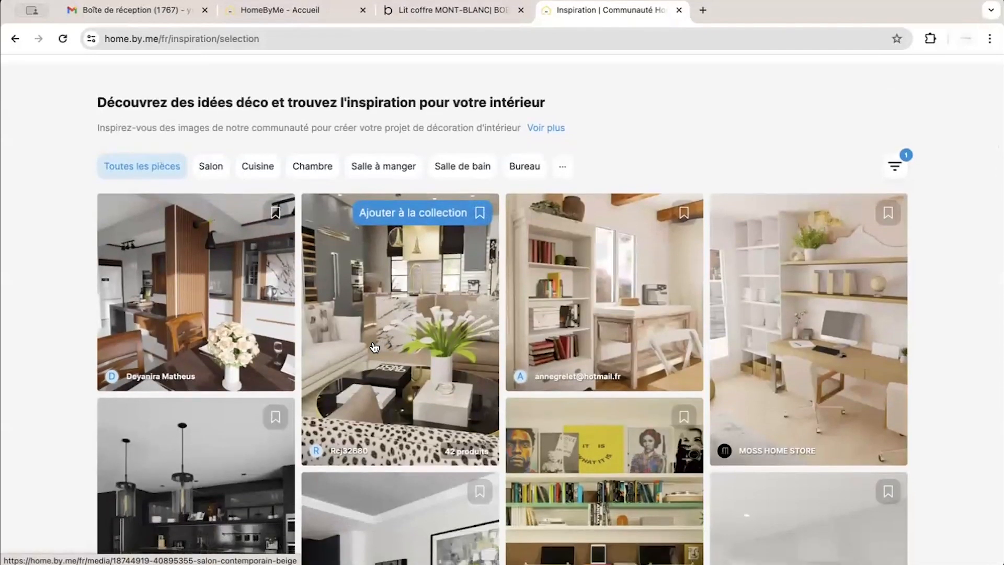
pyautogui.scroll(-20, 375, 345)
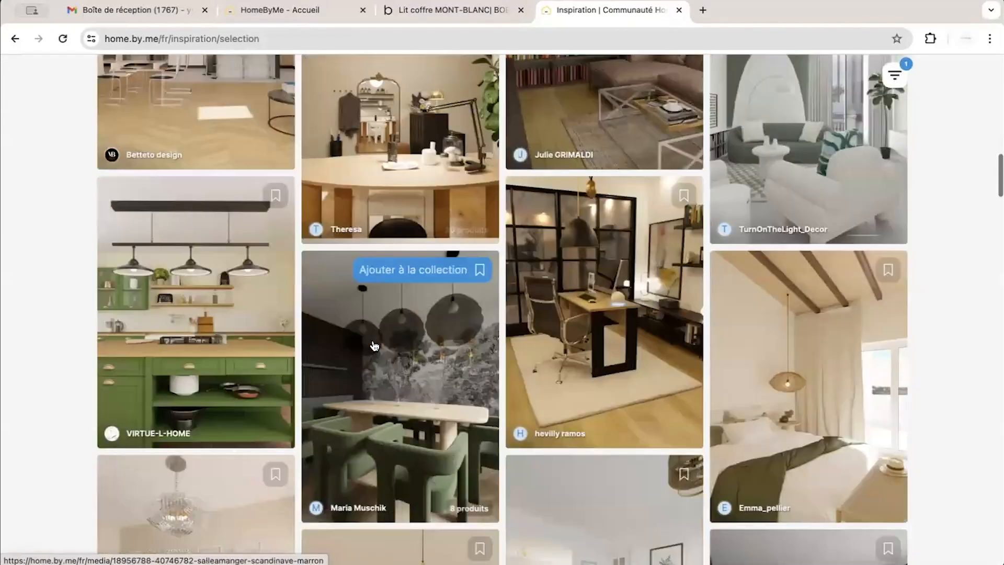
pyautogui.scroll(-6, 375, 345)
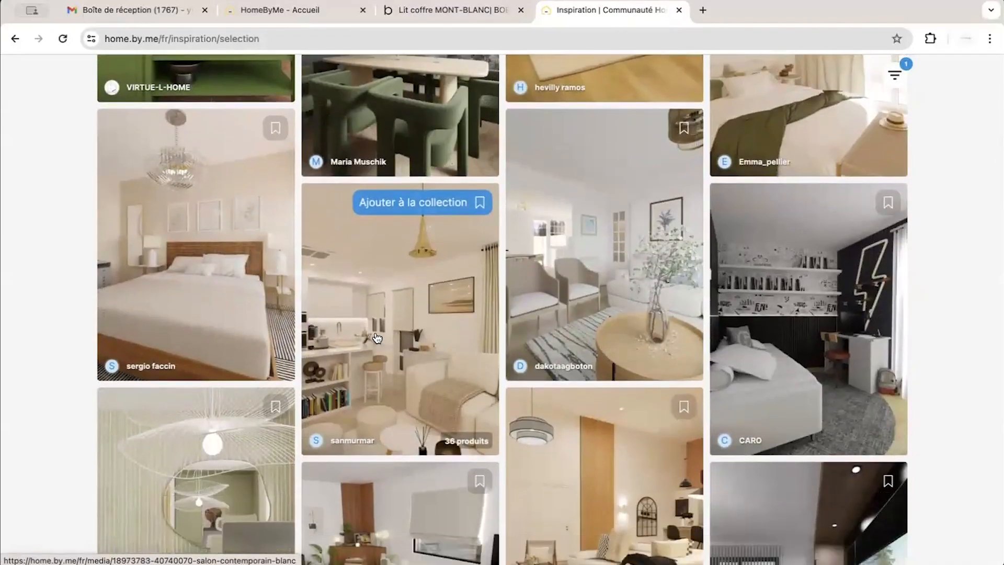
pyautogui.scroll(-7, 376, 337)
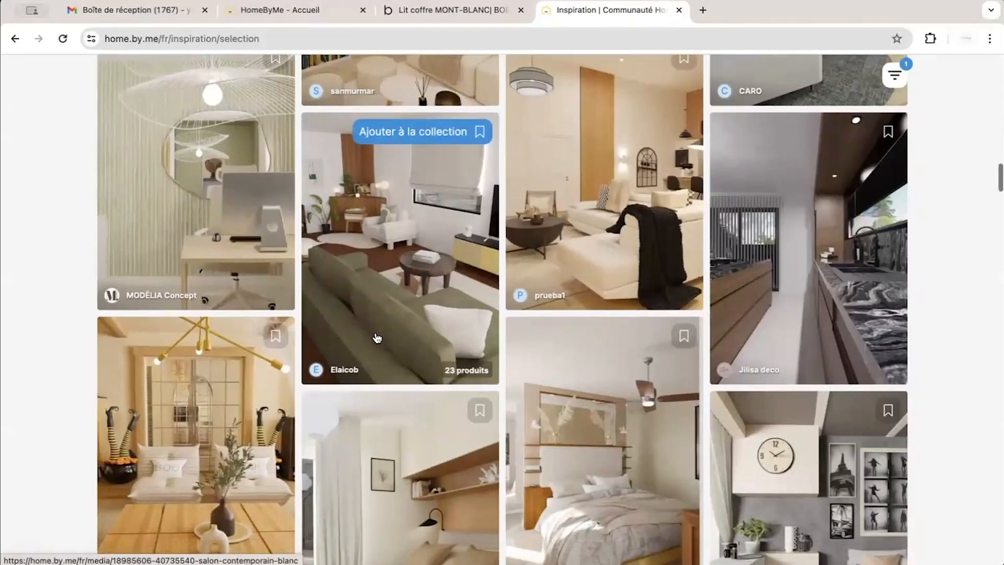
pyautogui.scroll(-11, 376, 338)
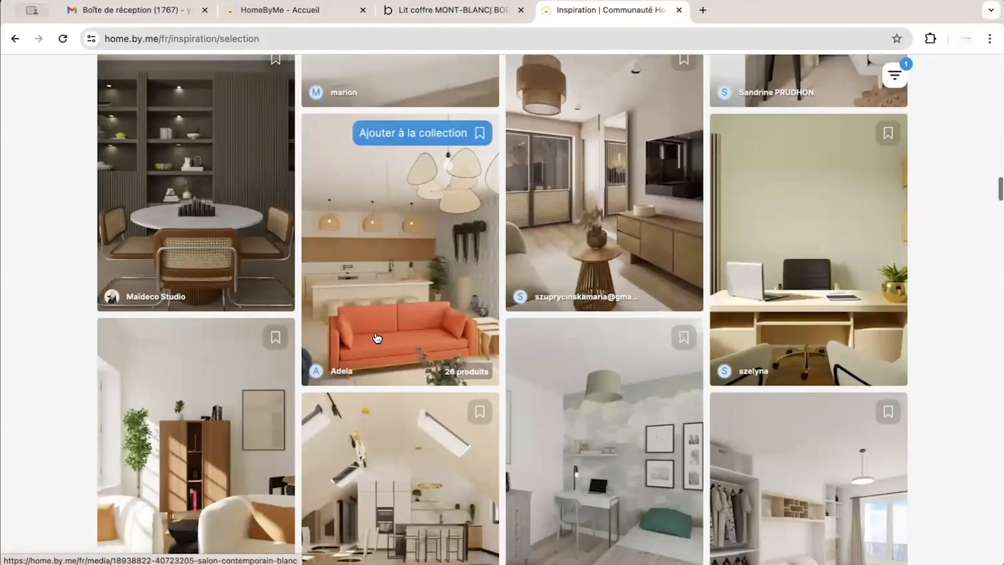
pyautogui.scroll(-5, 376, 337)
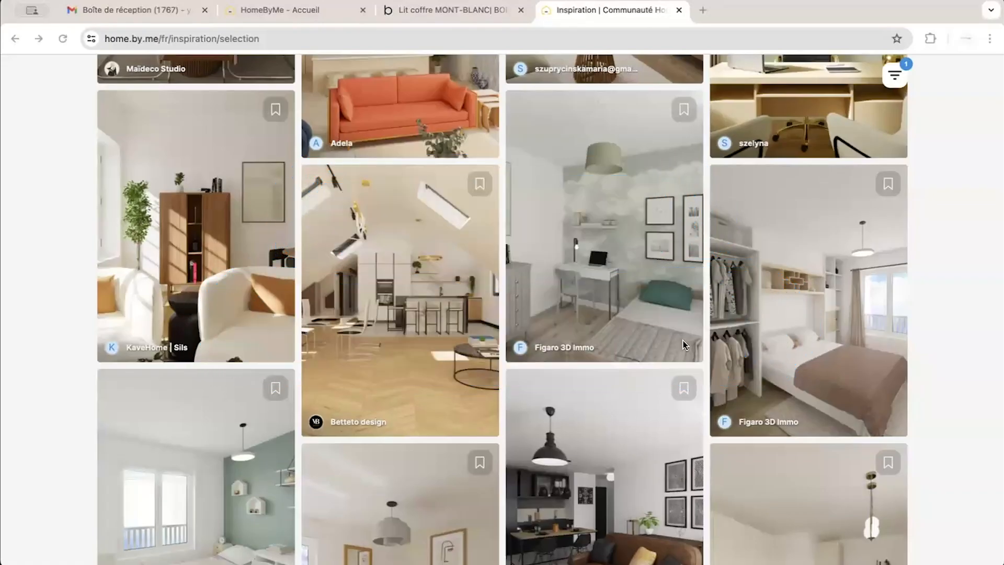
# Return to the bedroom design, leave the "Capture d'écran" mode and open the realistic video studio
pyautogui.click(273, 8)
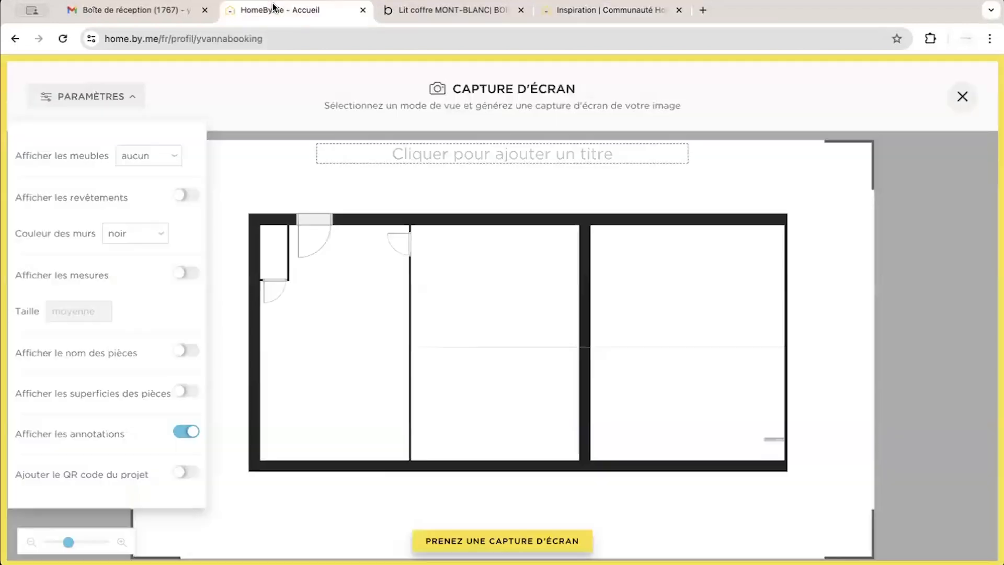
pyautogui.click(962, 96)
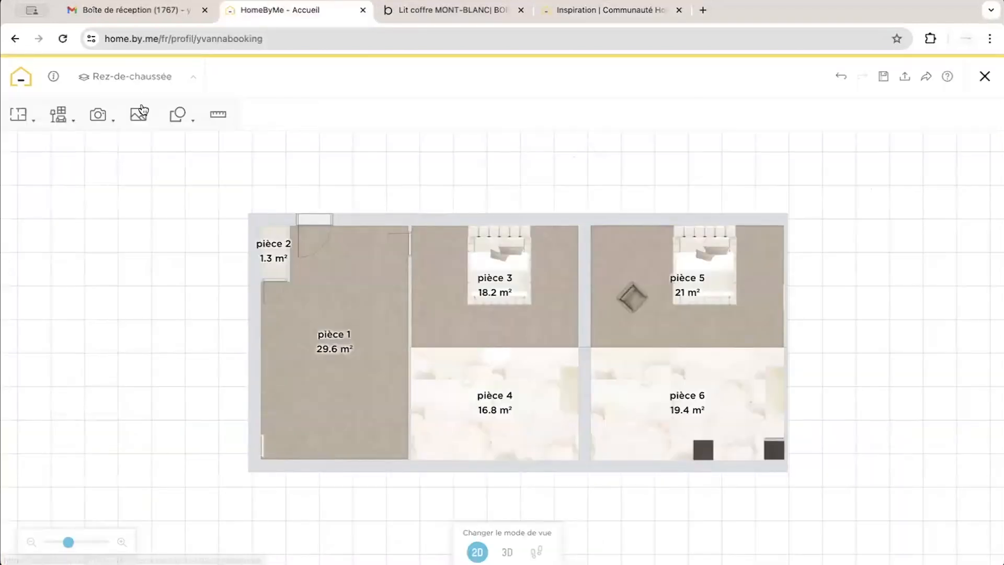
pyautogui.click(99, 115)
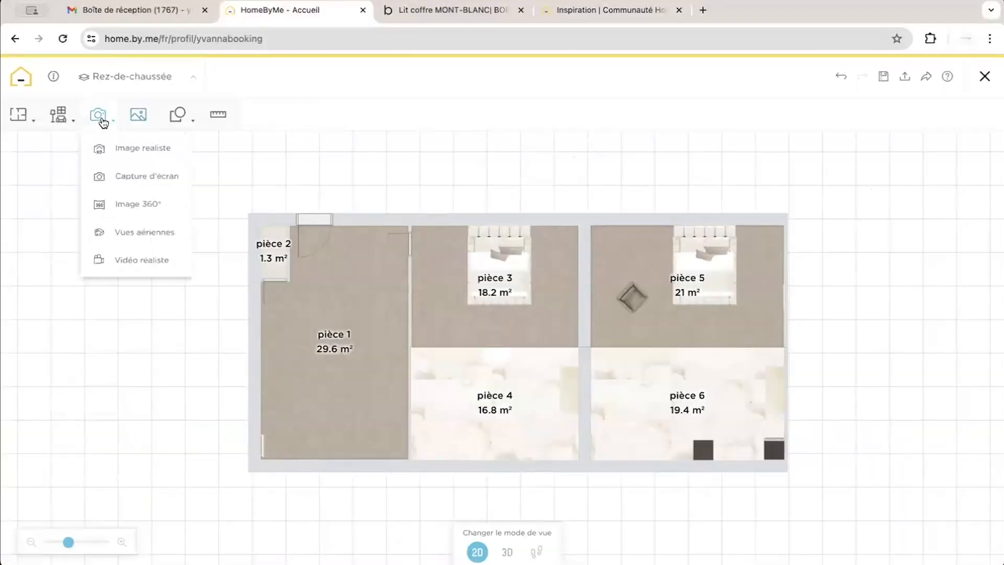
pyautogui.click(135, 260)
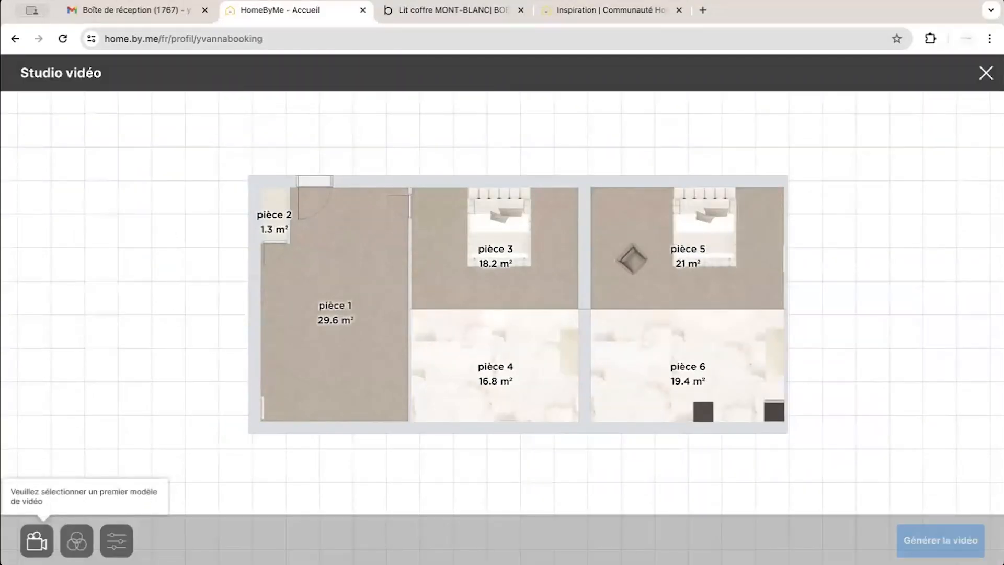
# Choose the first 5-second "Rotation d'angle" camera for Pièce 3 and play its preview
pyautogui.click(37, 540)
pyautogui.click(86, 243)
pyautogui.click(831, 431)
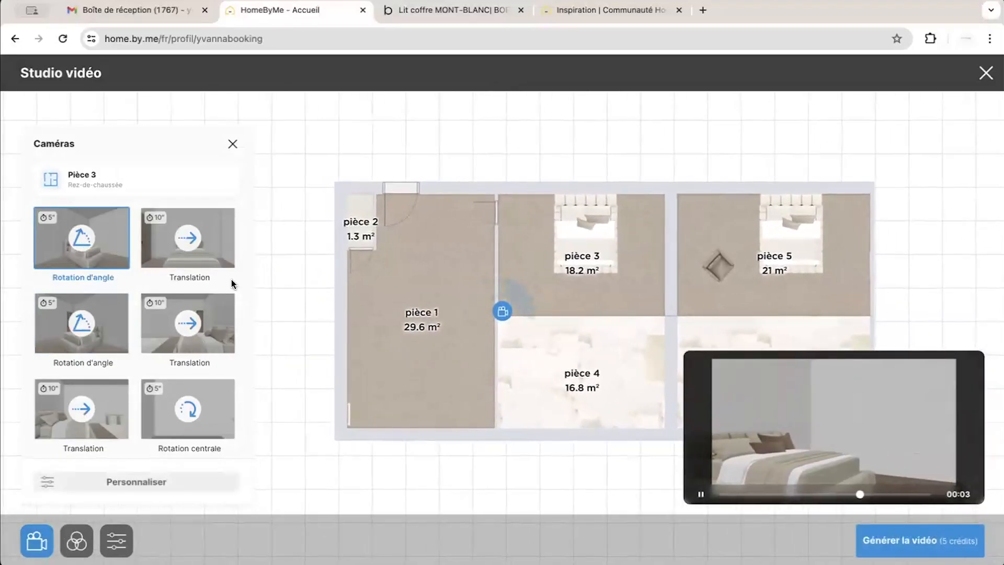
# Preview the first 10-second "Translation" camera for Pièce 3 and the second 5-second "Rotation d'angle" camera
pyautogui.click(189, 249)
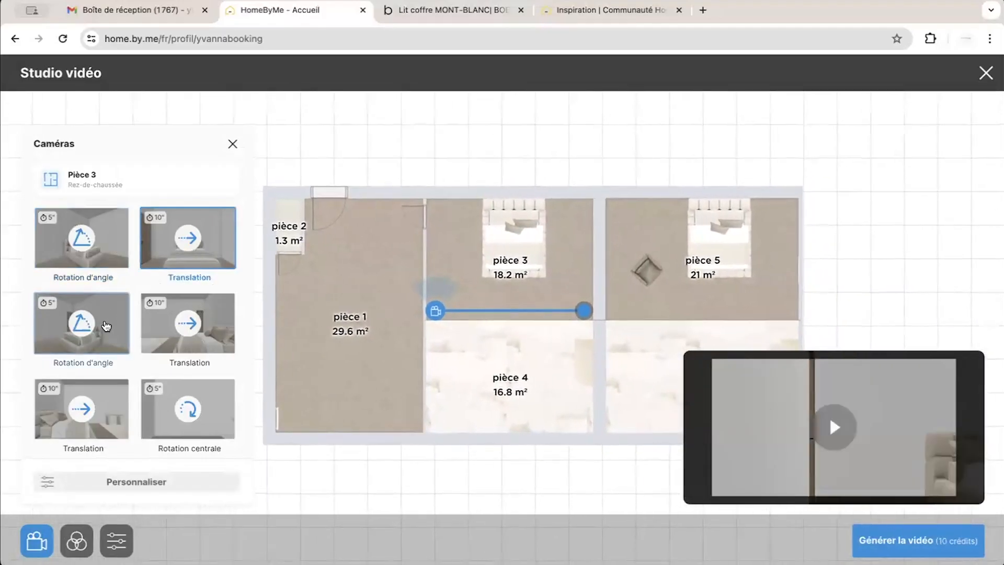
pyautogui.click(823, 431)
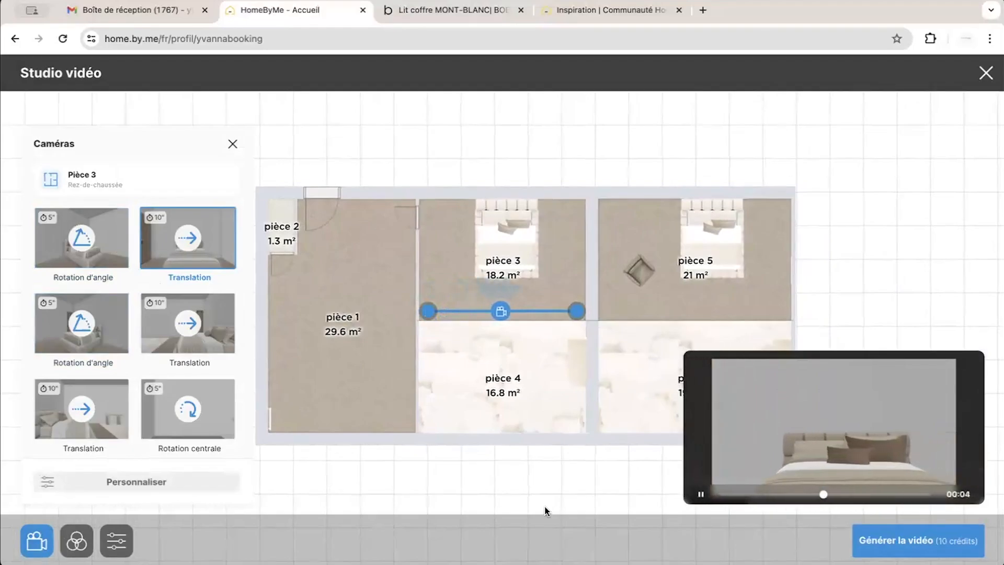
pyautogui.click(127, 312)
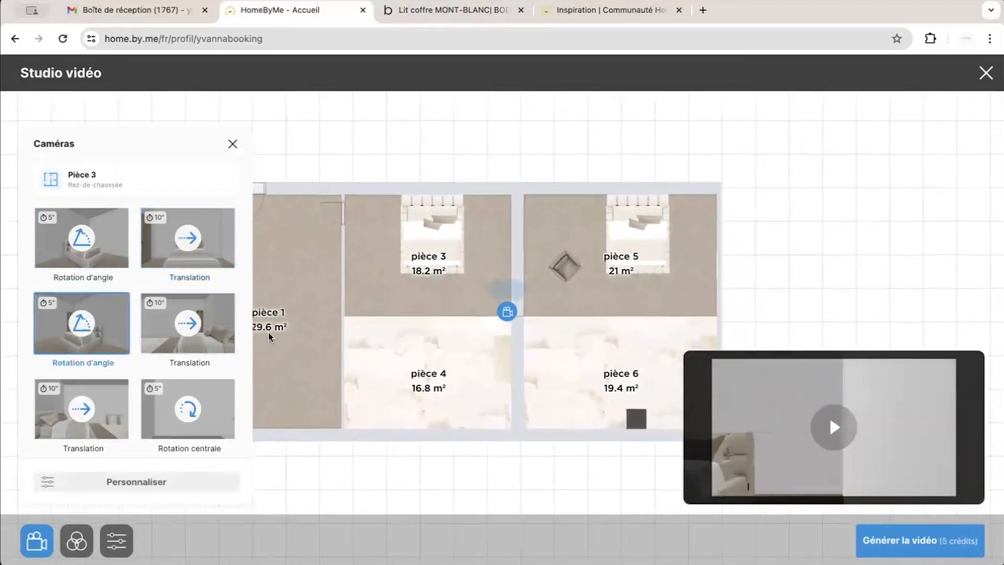
pyautogui.click(830, 423)
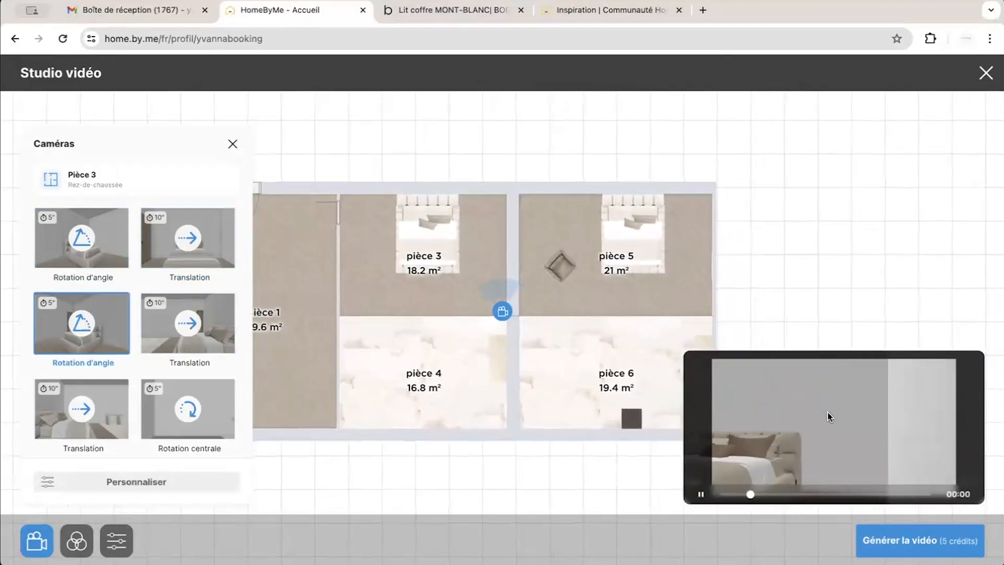